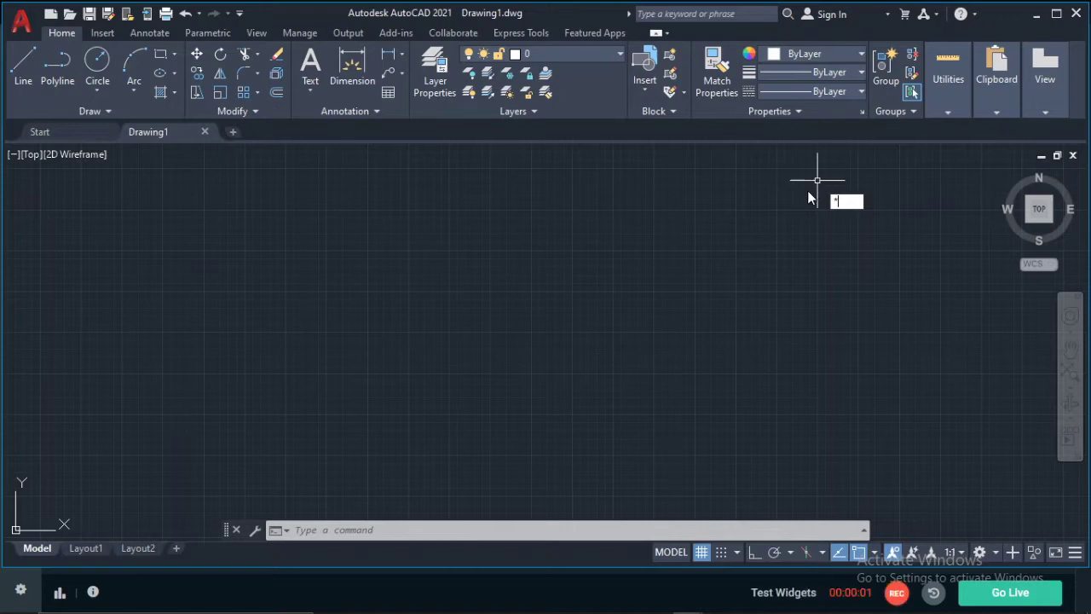
# Cancel the stray pending command in the empty drawing
pyautogui.press('Escape')
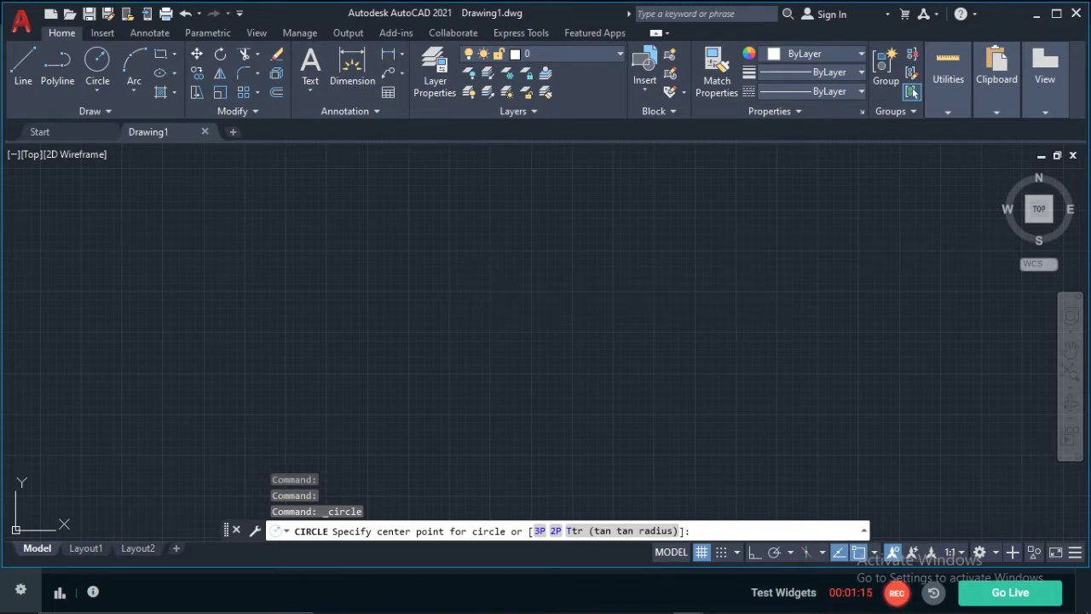
# Draw a circle of radius 30 and zoom in on it
pyautogui.click(491, 280)
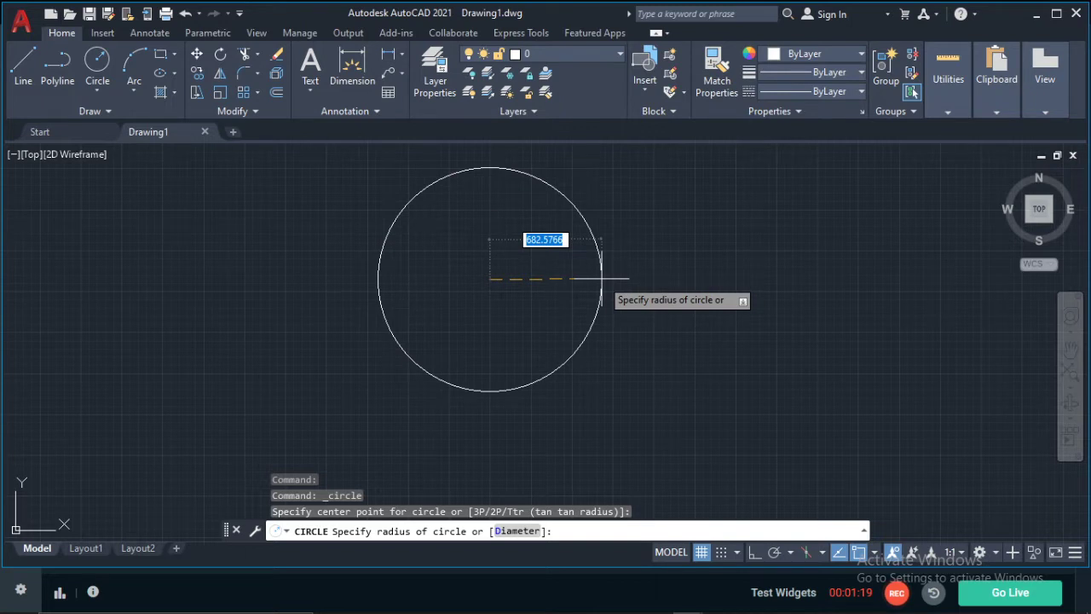
pyautogui.write('30')
pyautogui.press('Return')
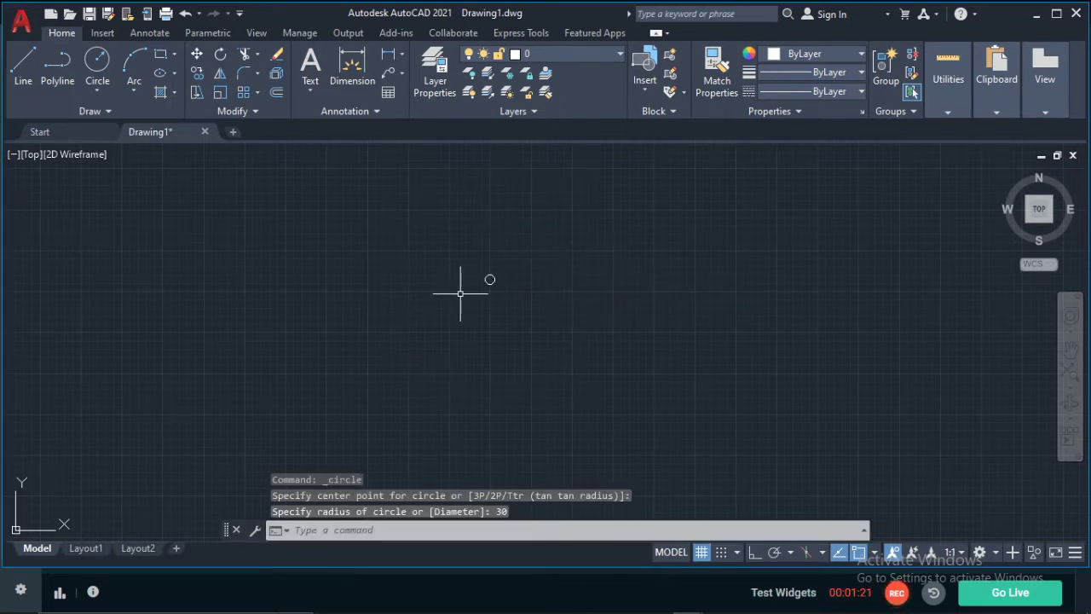
pyautogui.scroll(8, 511, 280)
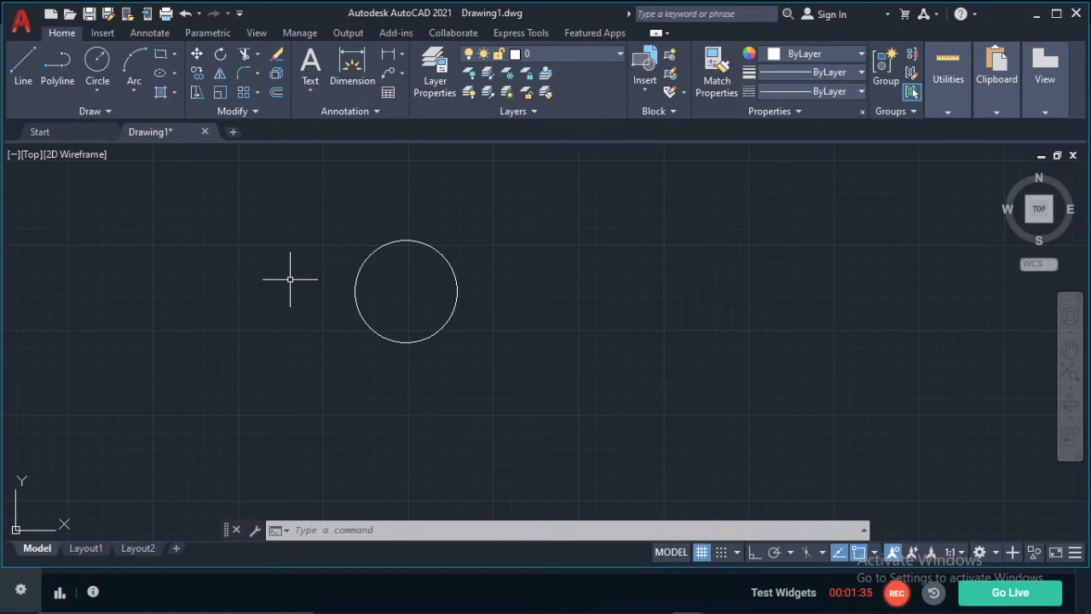
# With Line started, turn on Midpoint through Parallel object snaps, including Quadrant and Tangent
pyautogui.click(24, 70)
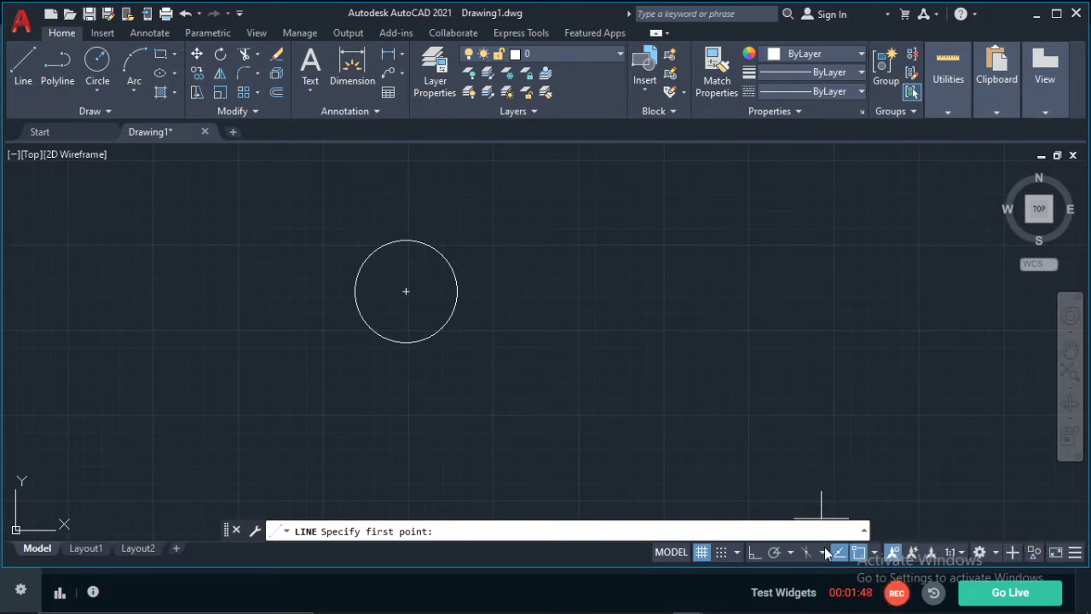
pyautogui.click(875, 553)
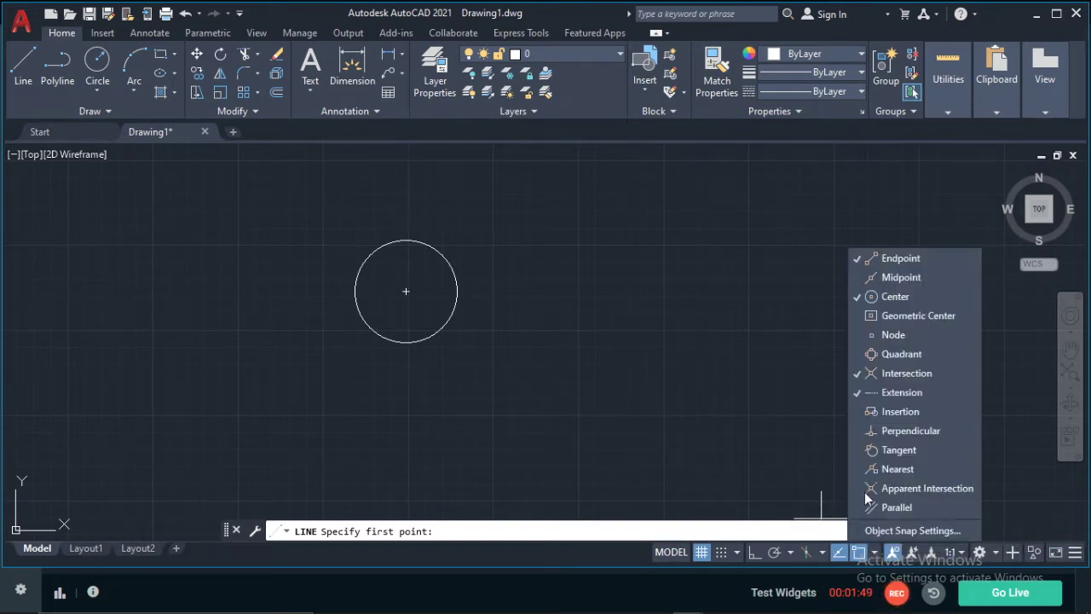
pyautogui.click(861, 277)
pyautogui.click(860, 316)
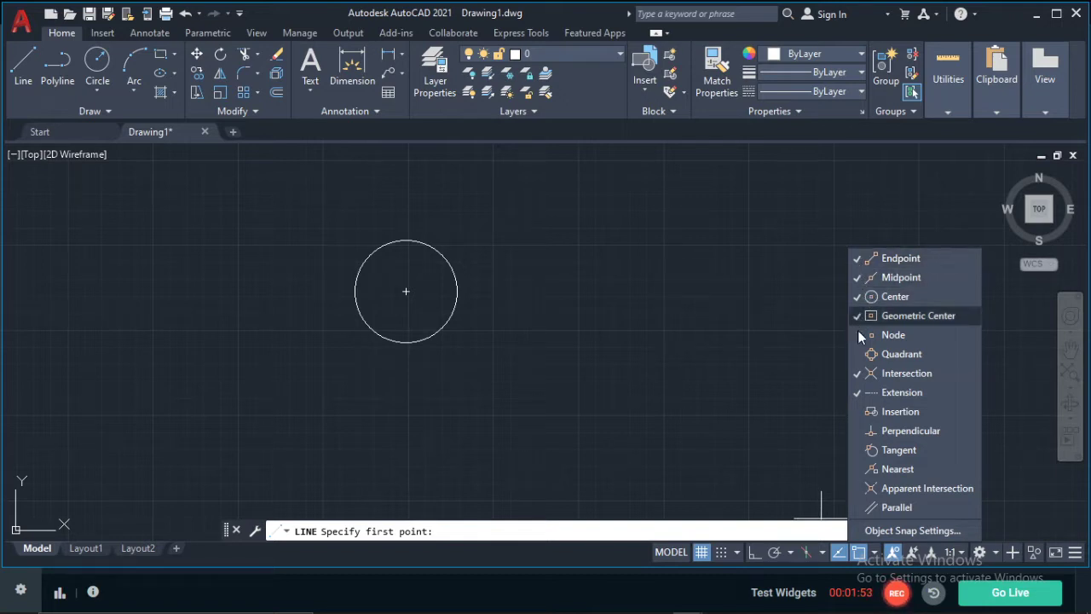
pyautogui.click(859, 334)
pyautogui.click(861, 354)
pyautogui.click(858, 430)
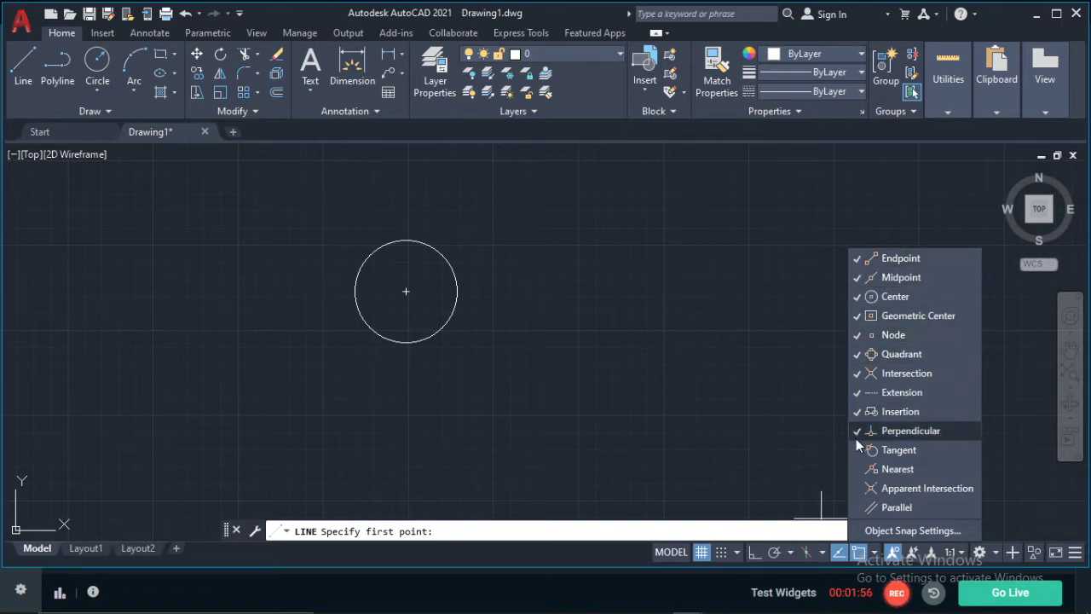
pyautogui.click(859, 450)
pyautogui.click(858, 469)
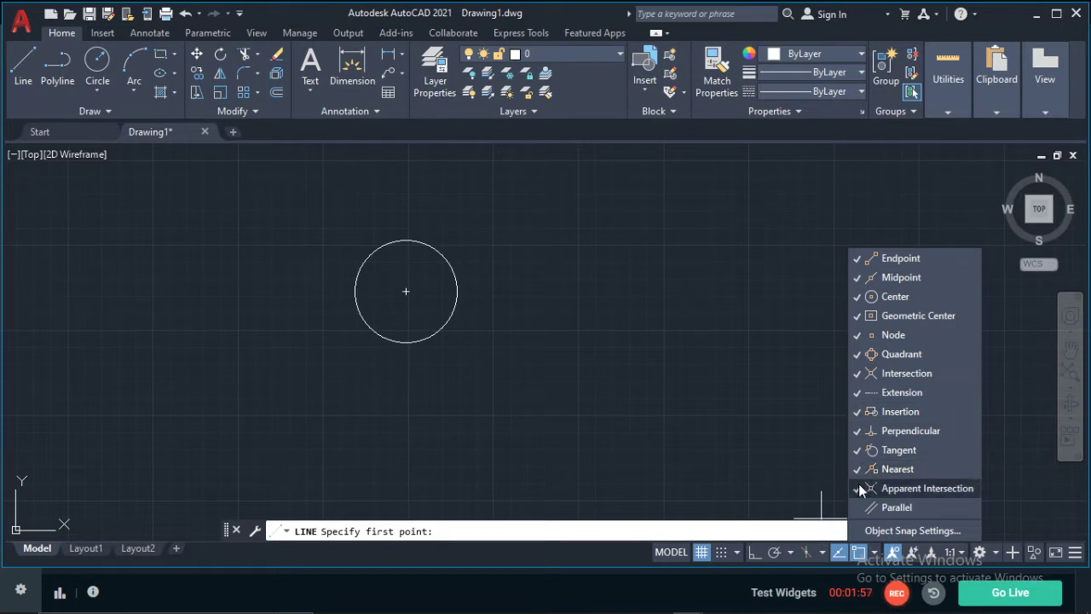
pyautogui.click(858, 486)
pyautogui.click(856, 506)
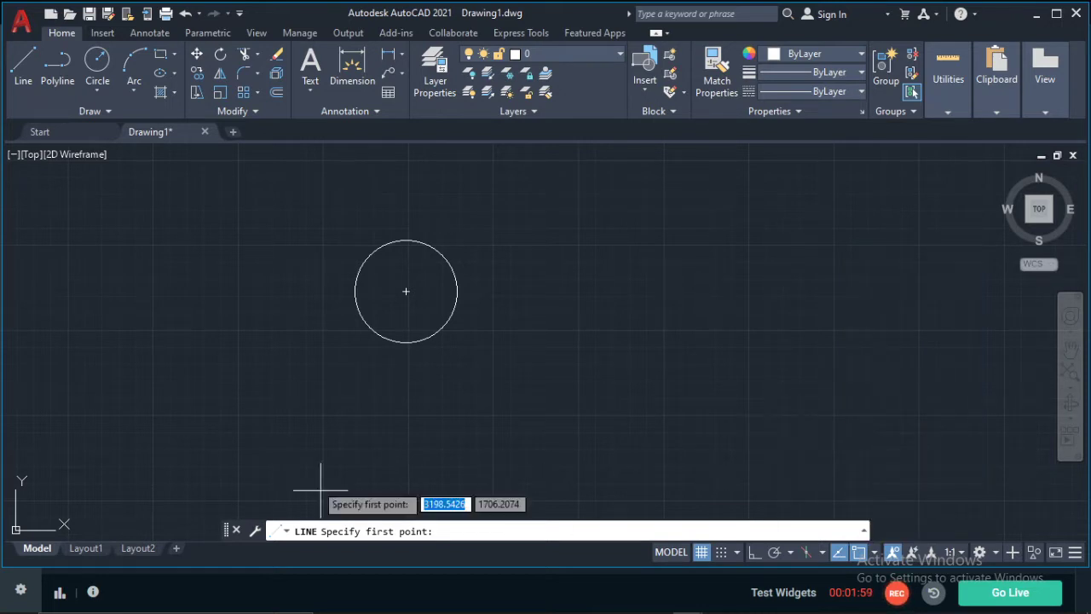
# Draw a 15-unit vertical line down from the circle's bottom quadrant with Ortho on
pyautogui.click(406, 342)
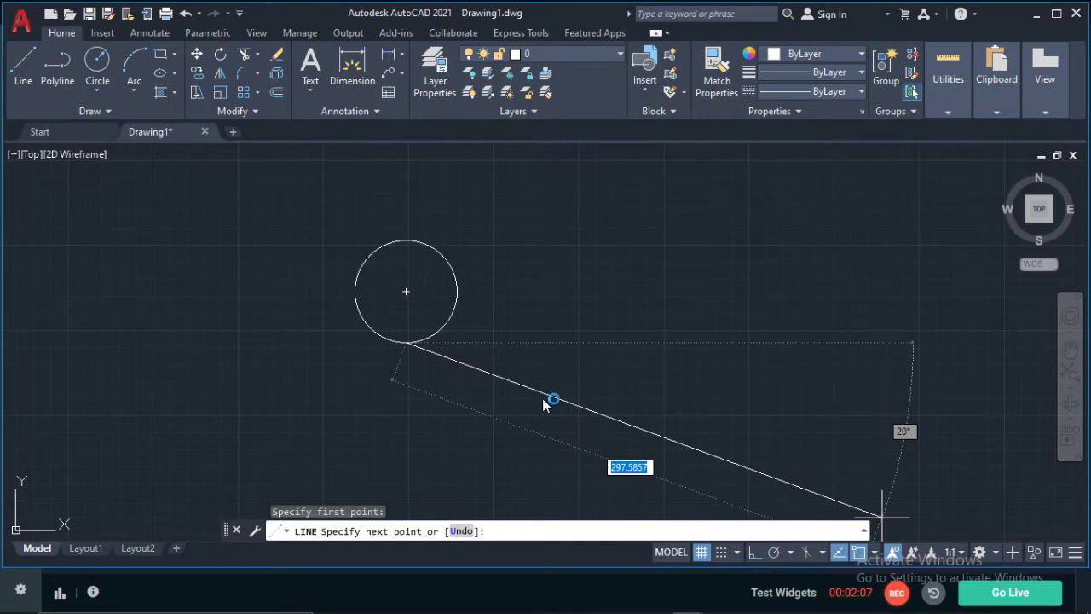
pyautogui.press('F8')
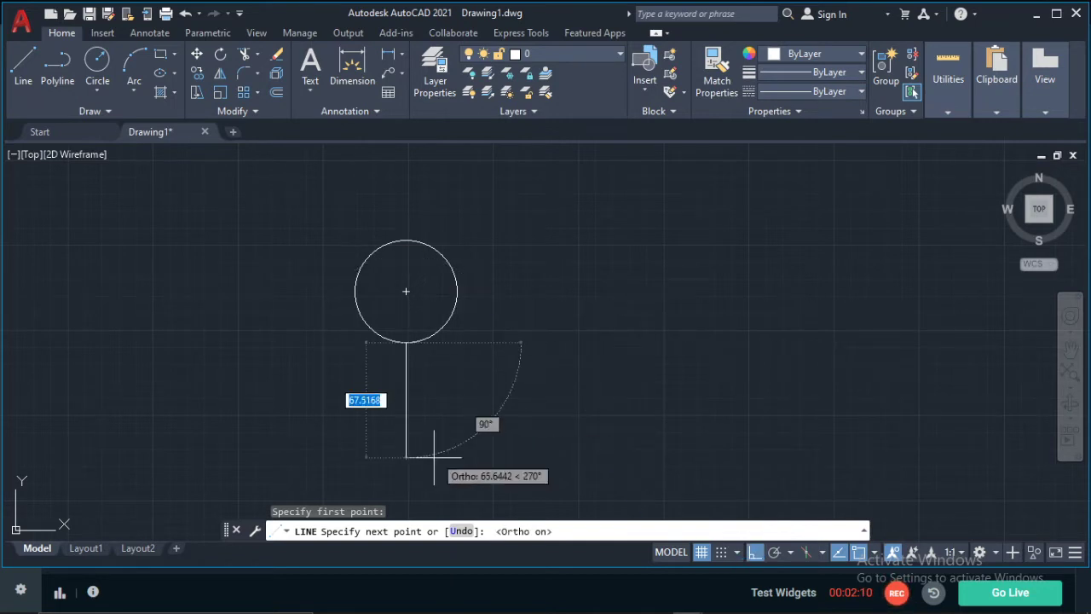
pyautogui.write('15')
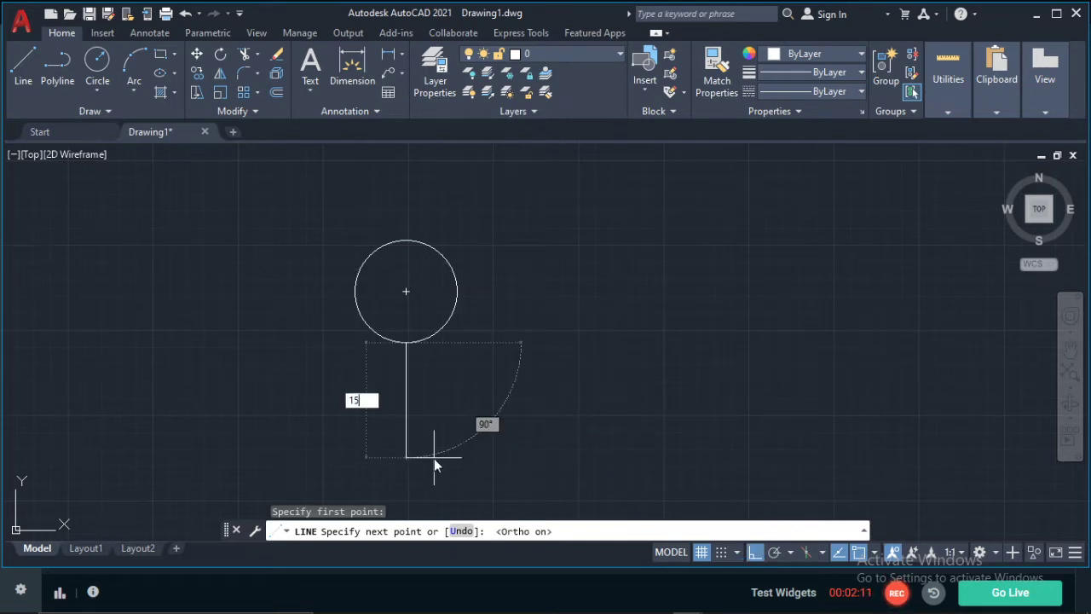
pyautogui.press('Return')
pyautogui.press('Escape')
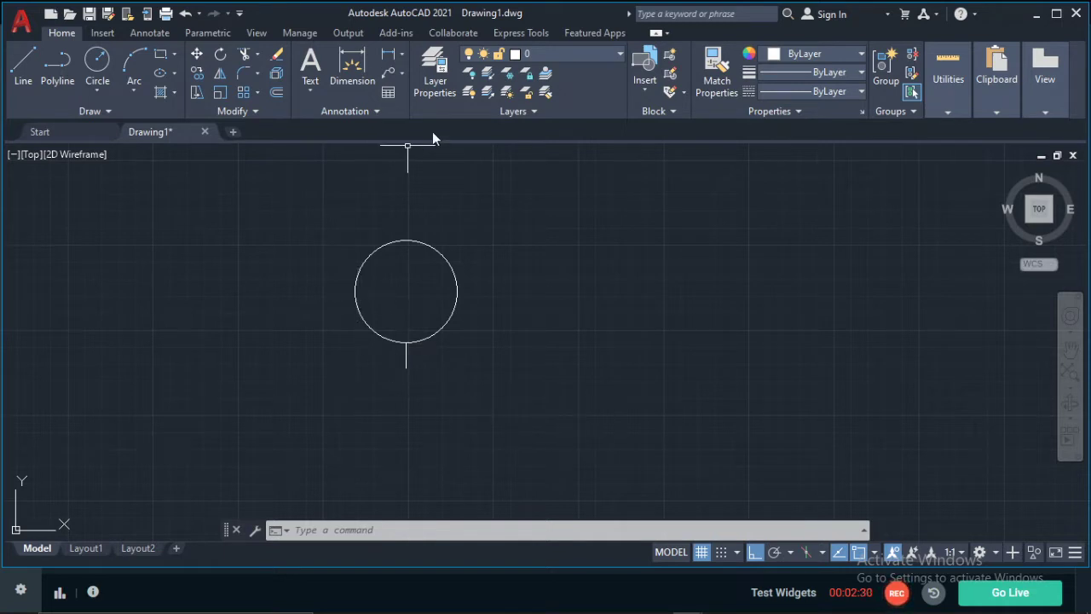
pyautogui.press('Escape')
pyautogui.press('Escape')
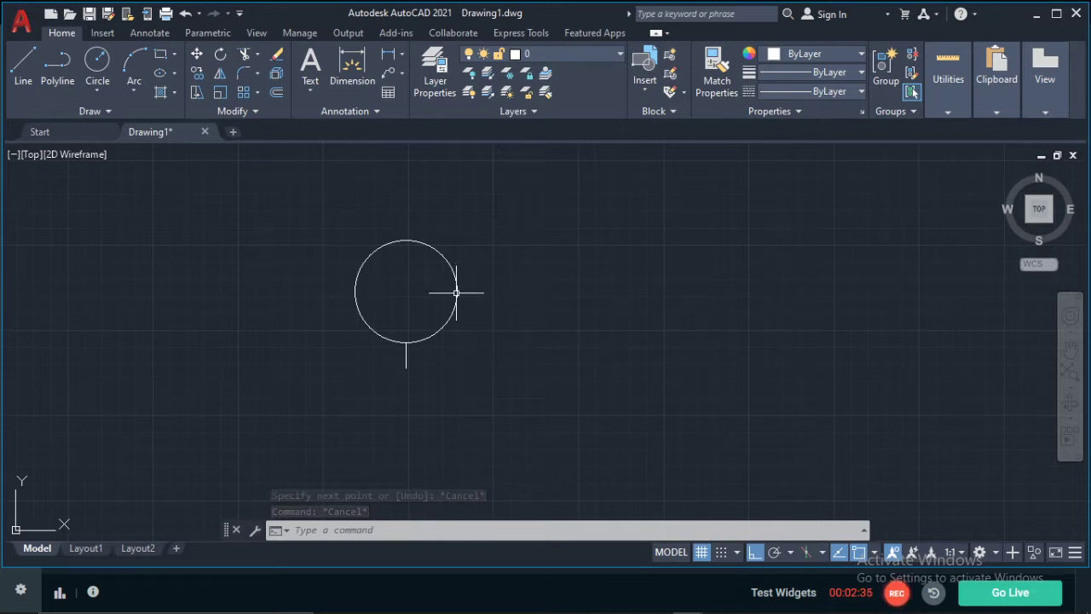
# Draw a concentric circle whose radius reaches the short line's lower endpoint
pyautogui.click(97, 62)
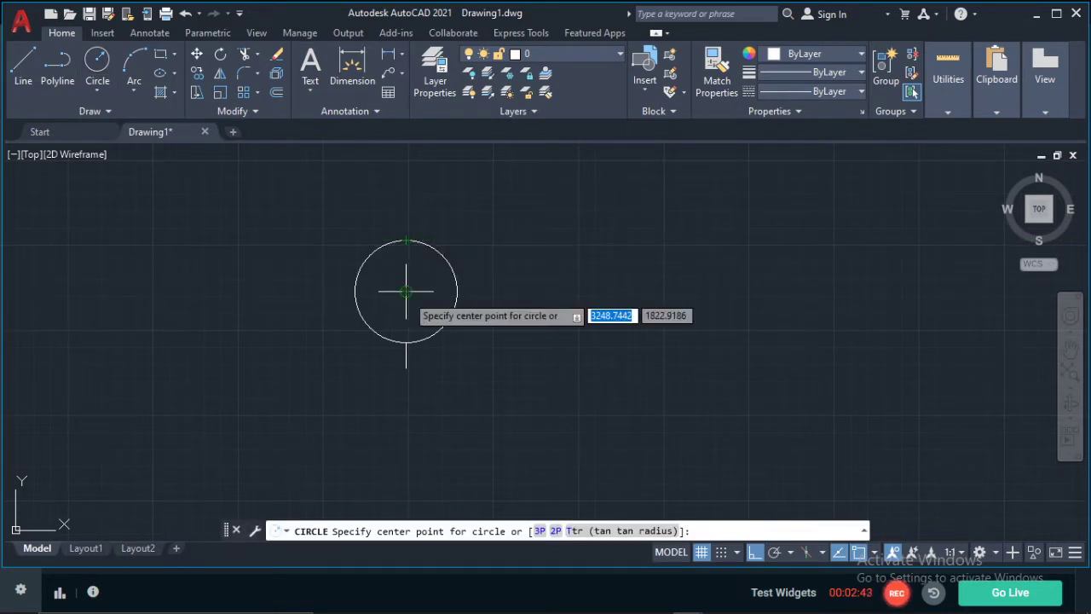
pyautogui.click(406, 291)
pyautogui.scroll(2, 407, 363)
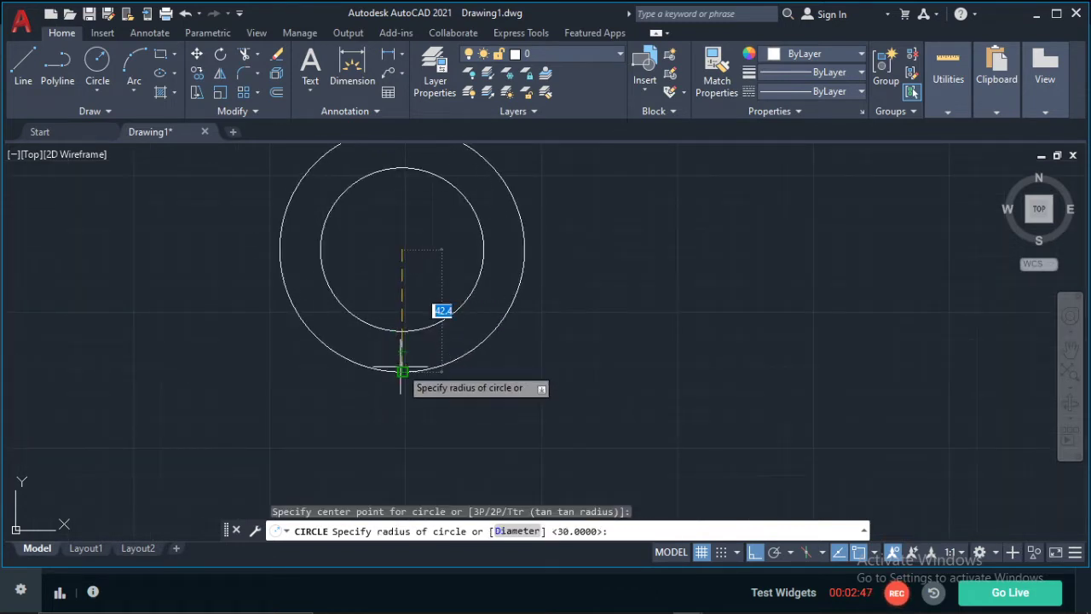
pyautogui.scroll(5, 402, 361)
pyautogui.scroll(5, 401, 363)
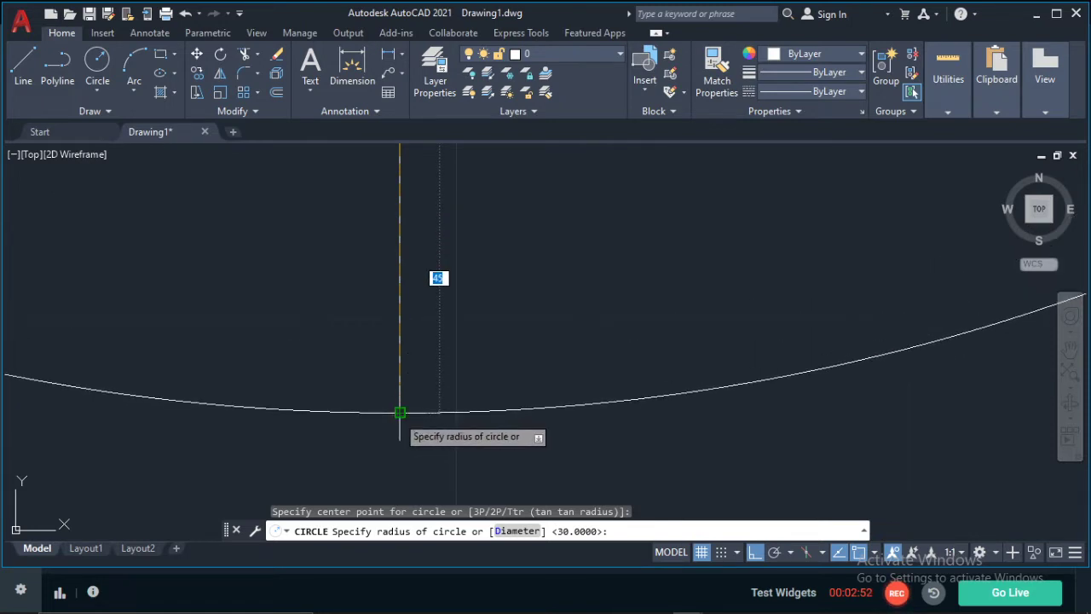
pyautogui.click(401, 407)
pyautogui.scroll(-5, 451, 341)
pyautogui.scroll(-2, 500, 301)
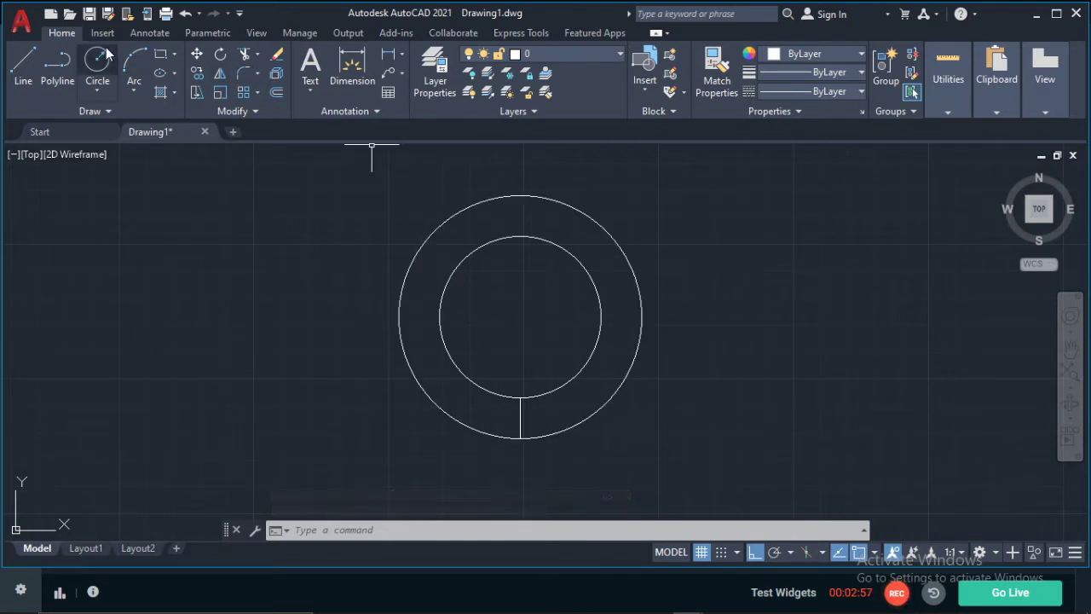
# Draw lines from the outer circle's top to bottom and left to right quadrants
pyautogui.click(23, 62)
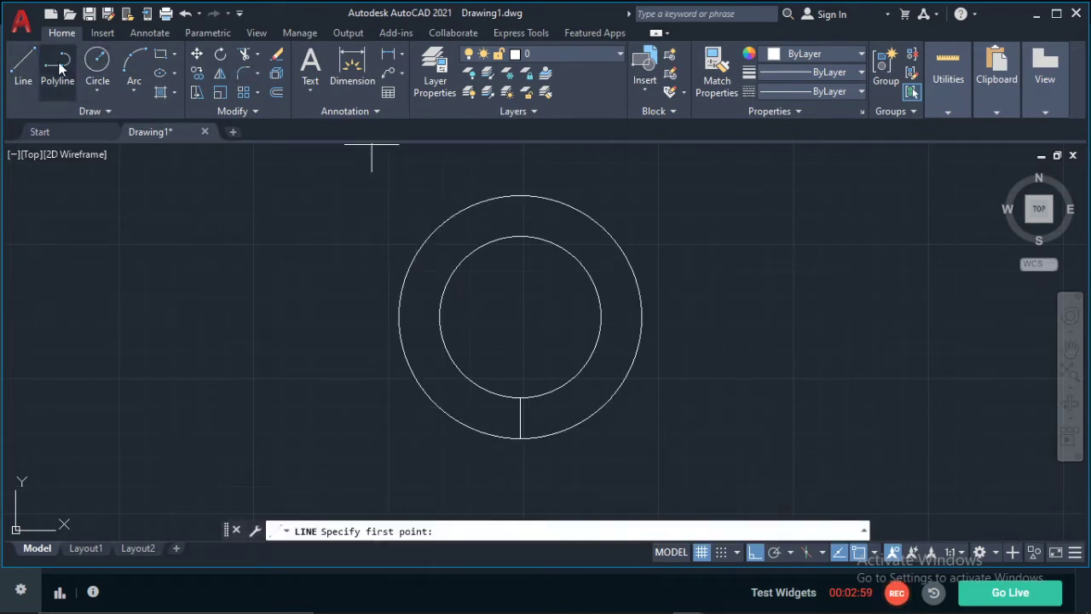
pyautogui.click(520, 196)
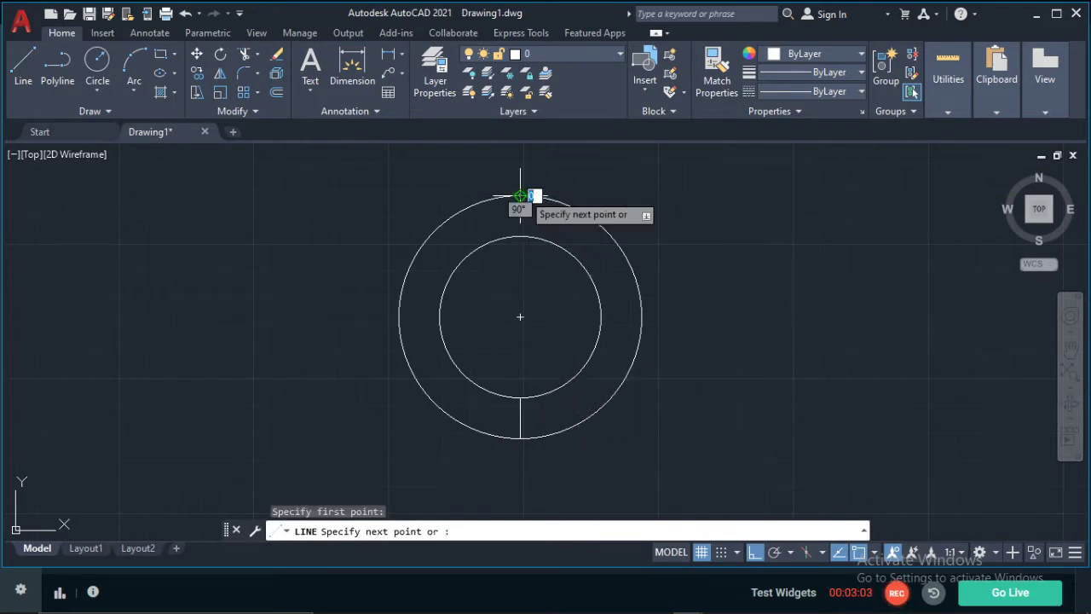
pyautogui.click(520, 438)
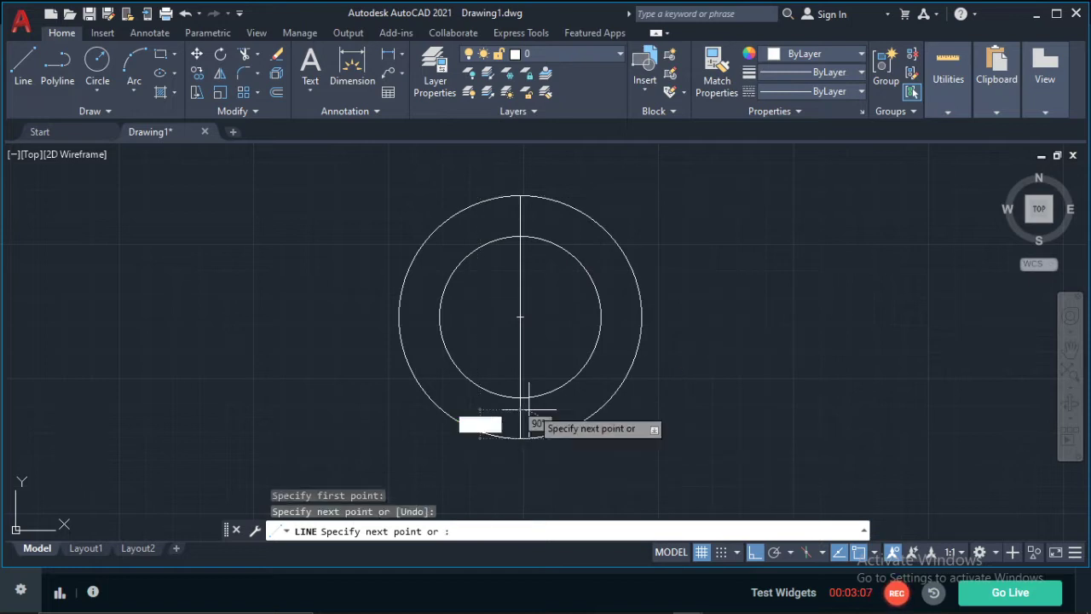
pyautogui.press('Return')
pyautogui.press('Return')
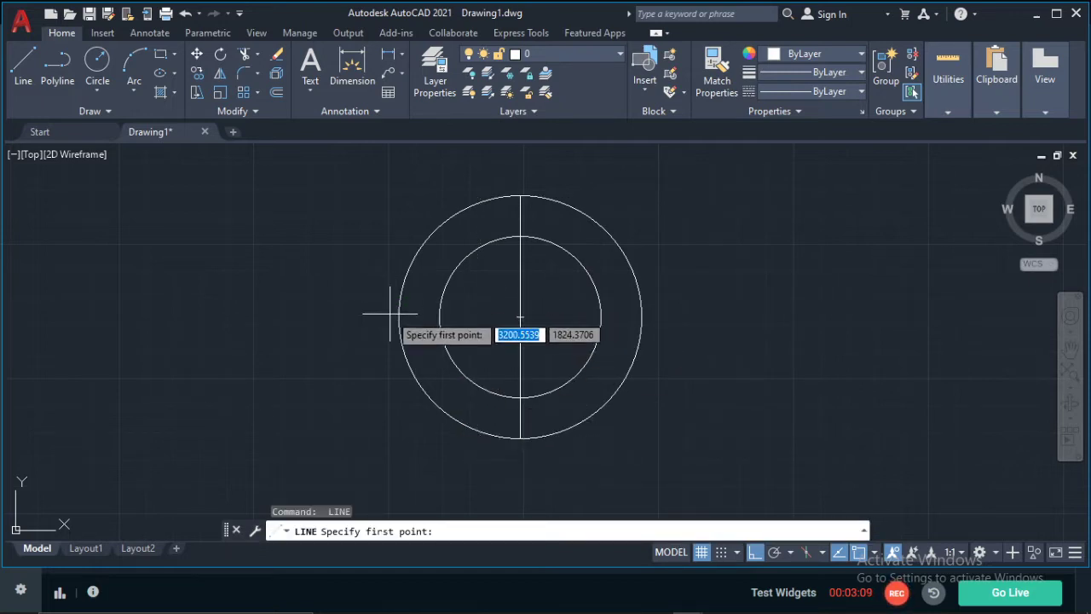
pyautogui.click(399, 317)
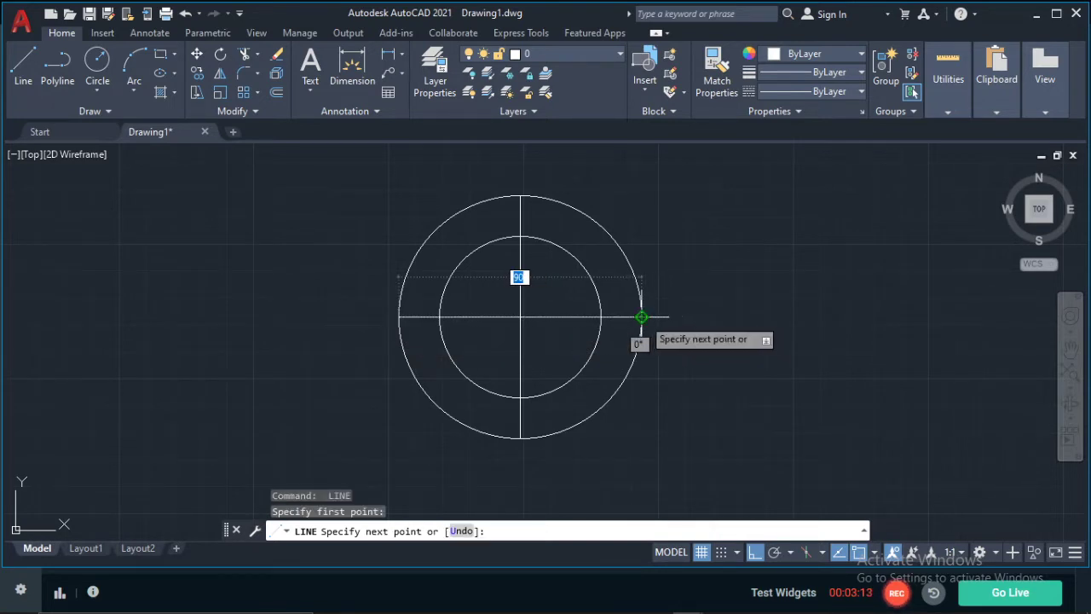
pyautogui.click(641, 317)
pyautogui.press('Escape')
pyautogui.press('Escape')
pyautogui.press('Escape')
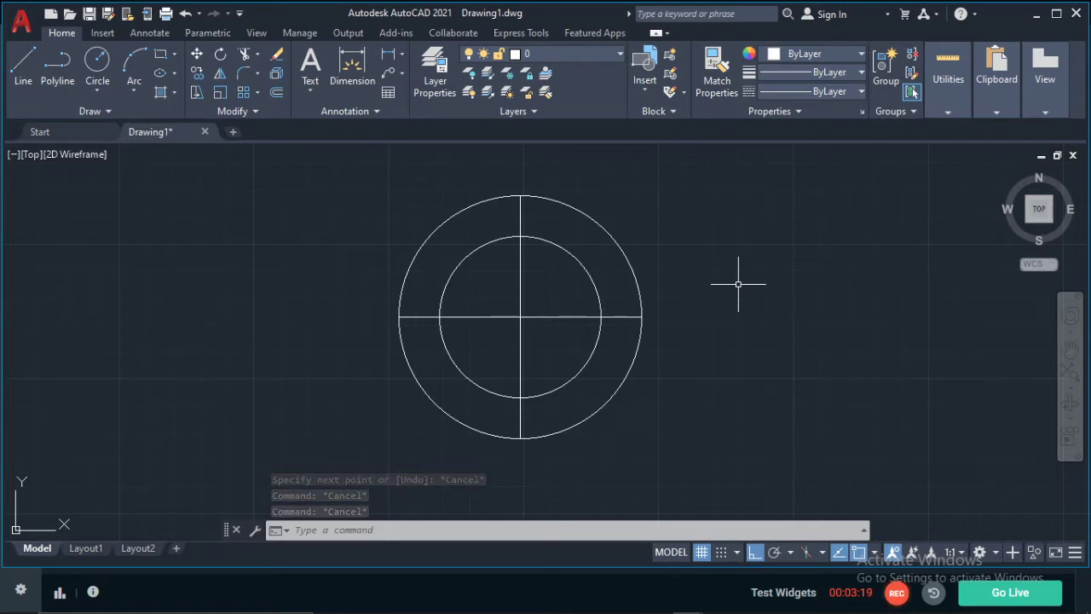
# Select the horizontal and vertical centre lines
pyautogui.click(544, 317)
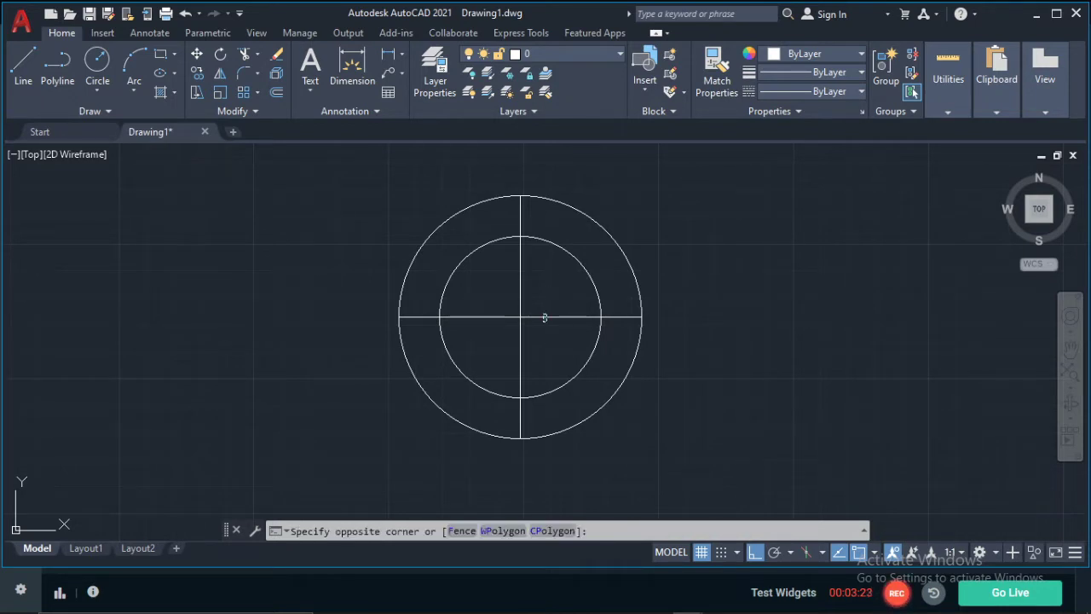
pyautogui.click(523, 317)
pyautogui.click(537, 317)
pyautogui.click(516, 307)
pyautogui.click(491, 286)
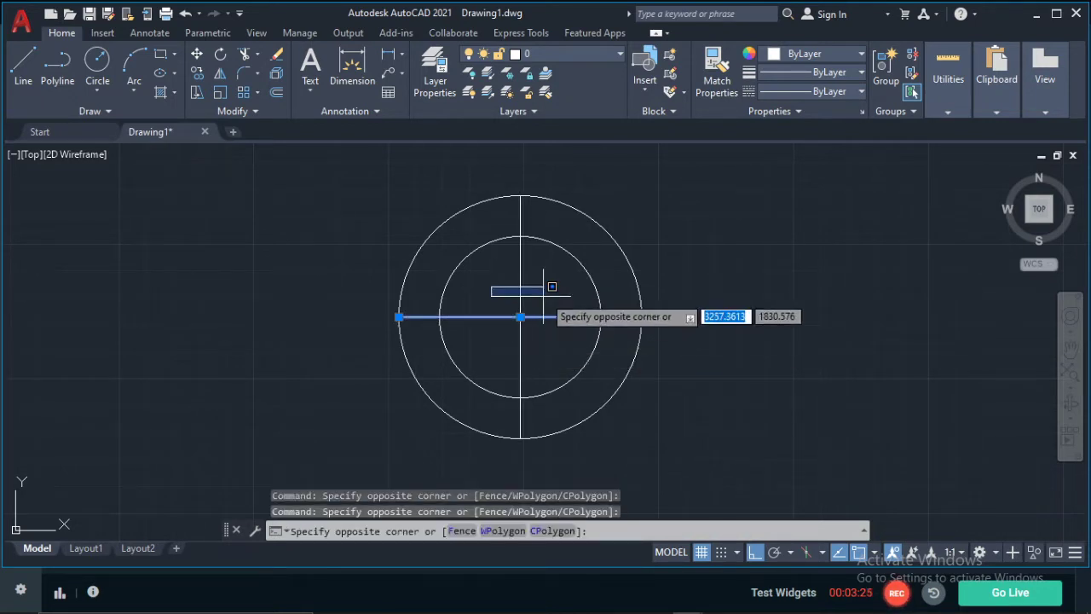
pyautogui.press('Escape')
pyautogui.click(520, 277)
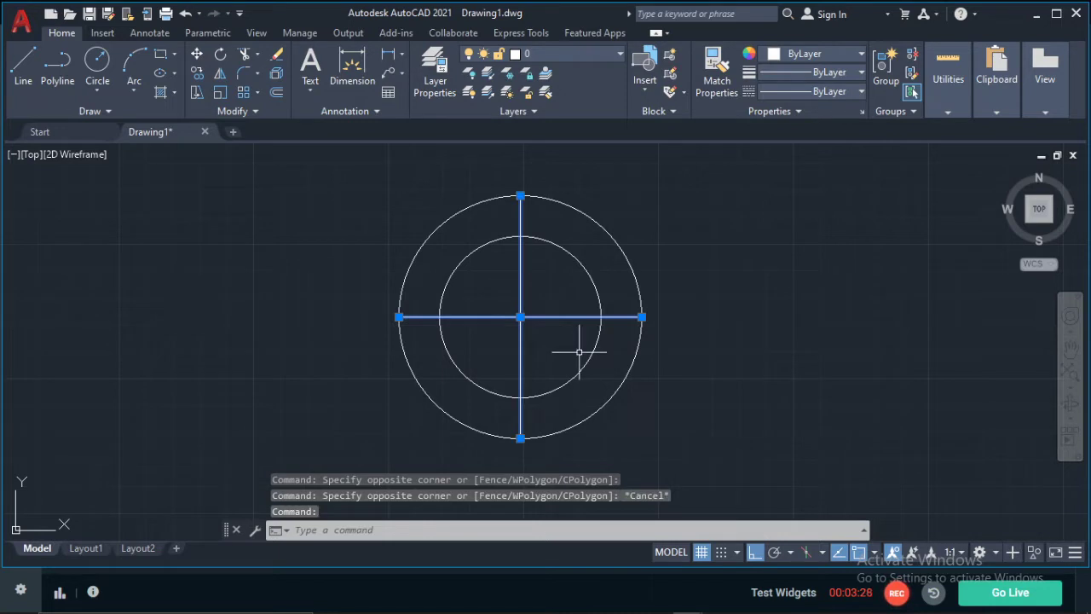
# Polar-array the two lines about the circles' centre with 6 items over 360°
pyautogui.write('ar')
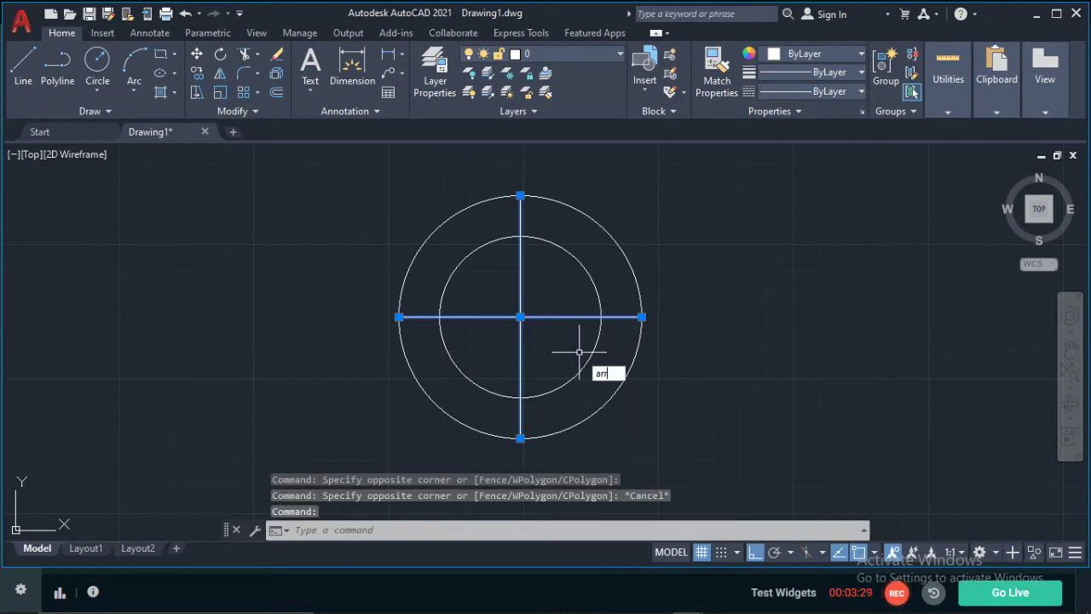
pyautogui.write('r')
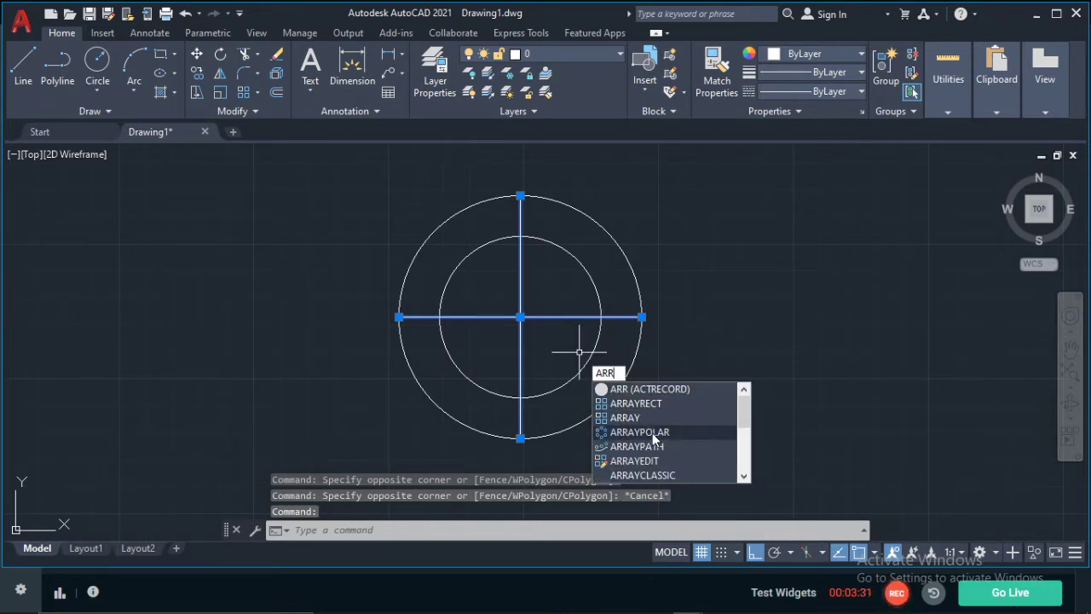
pyautogui.press('Escape')
pyautogui.press('Return')
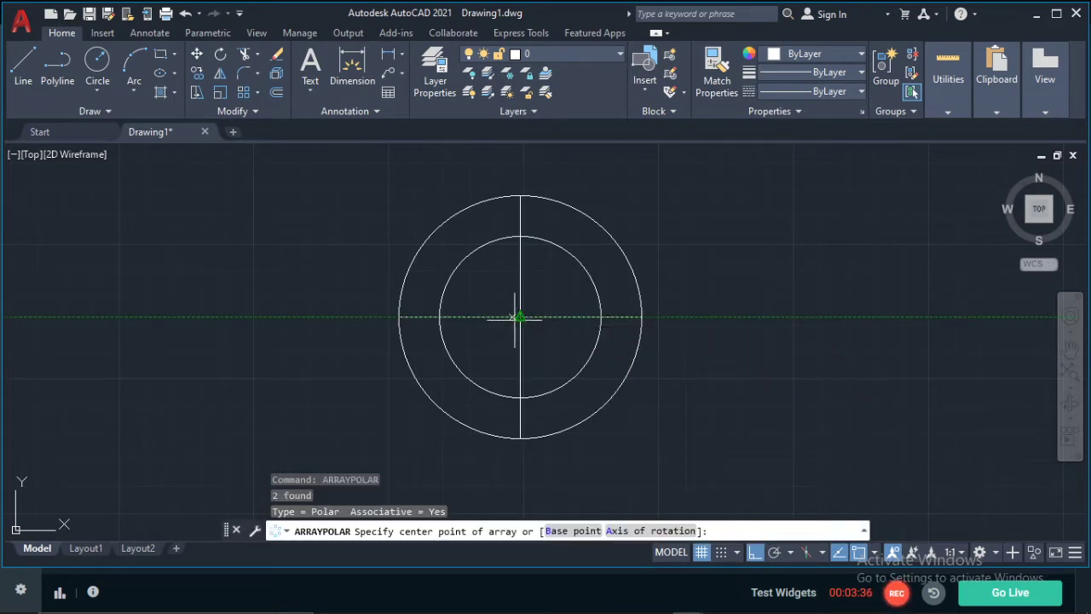
pyautogui.click(520, 317)
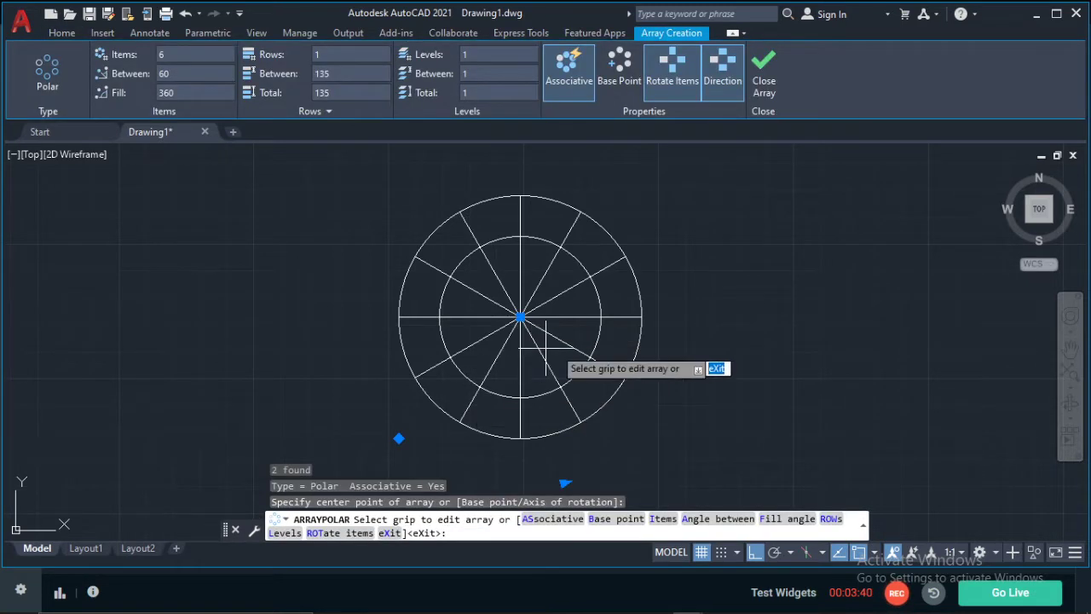
pyautogui.press('Escape')
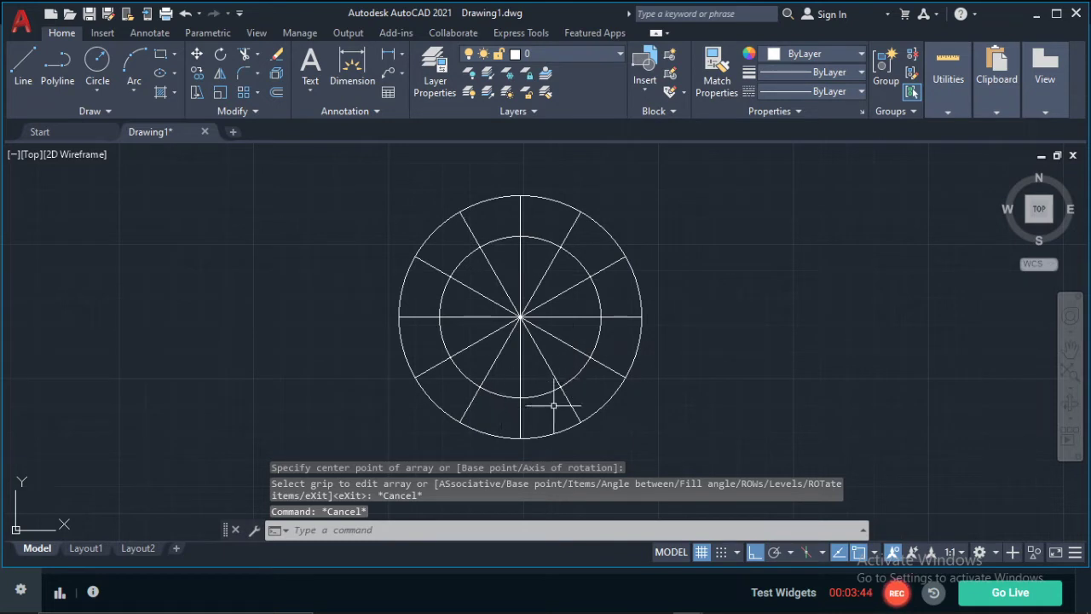
pyautogui.moveTo(560, 395); pyautogui.dragTo(558, 290, button='middle')
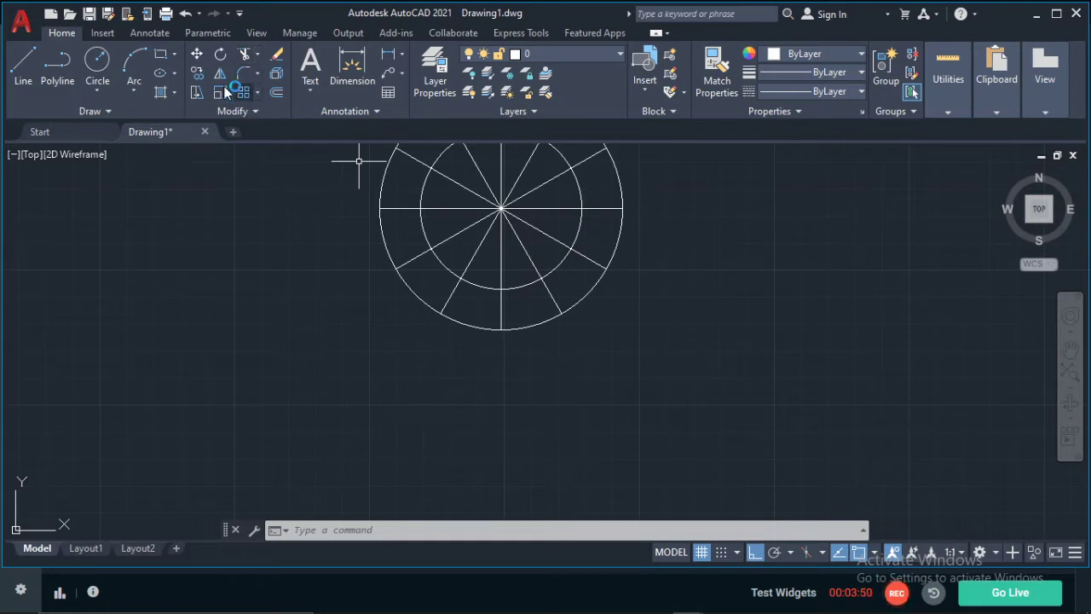
# Create a multiline text box below the wheel containing the letter 'P'
pyautogui.click(310, 87)
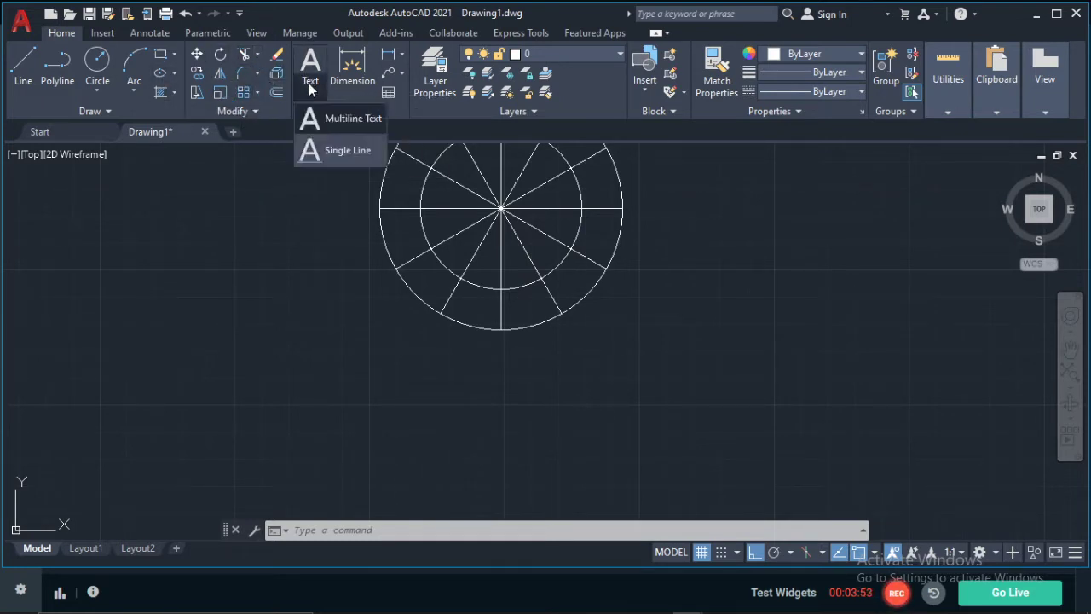
pyautogui.press('Escape')
pyautogui.write('mtext')
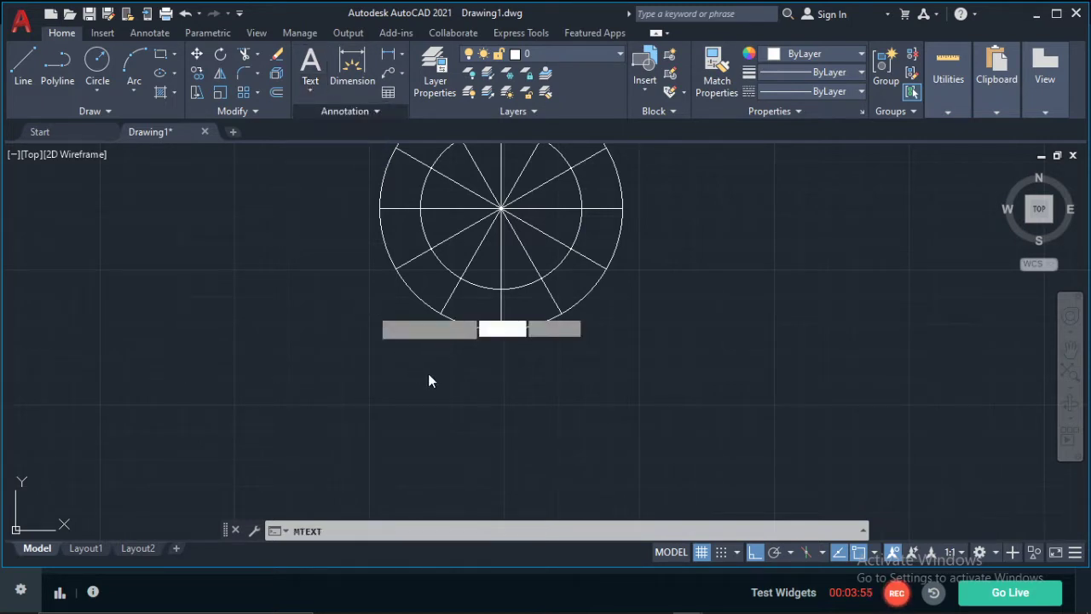
pyautogui.press('Return')
pyautogui.click(486, 358)
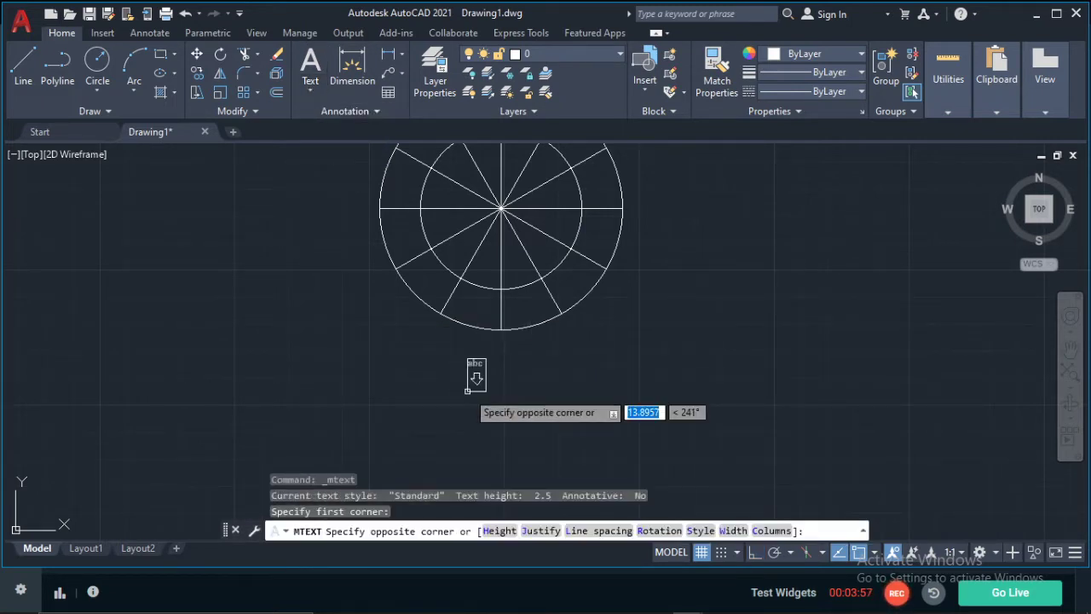
pyautogui.click(568, 393)
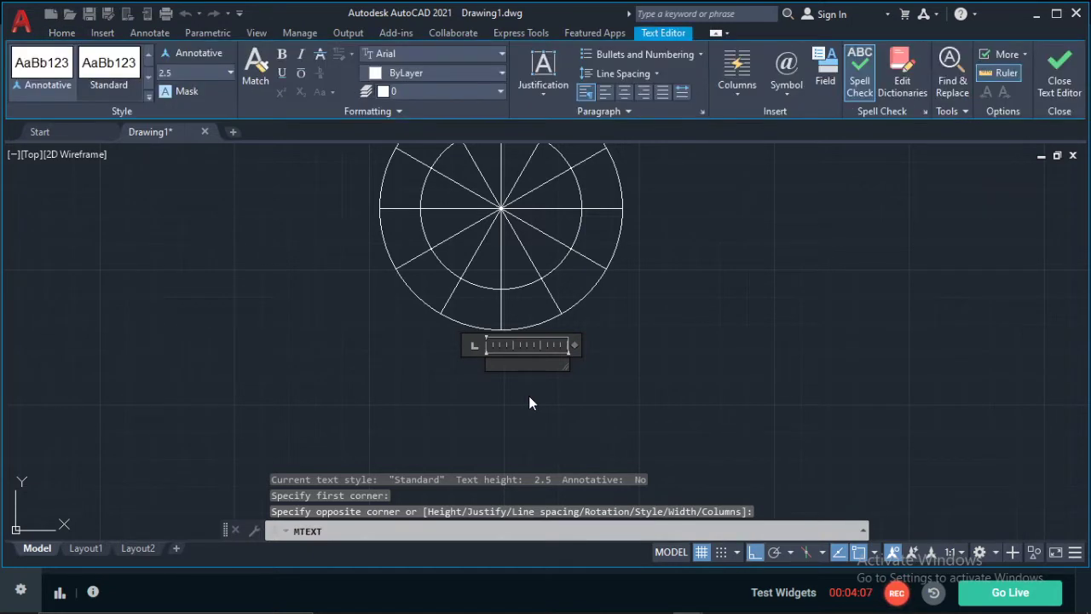
pyautogui.write('P')
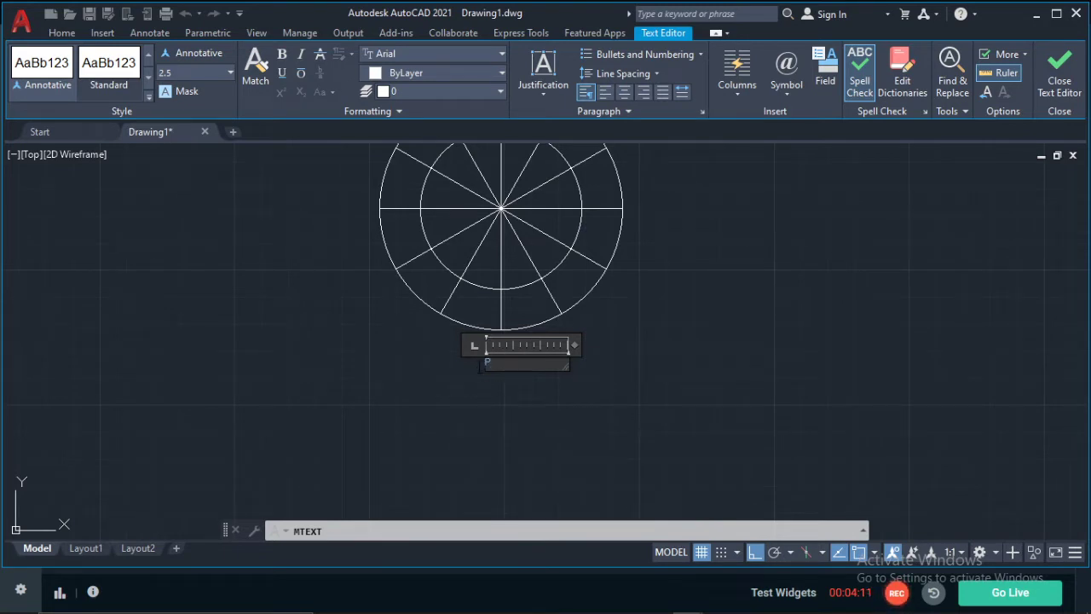
# Set the P text colour to Yellow and save it, closing the editor
pyautogui.click(467, 73)
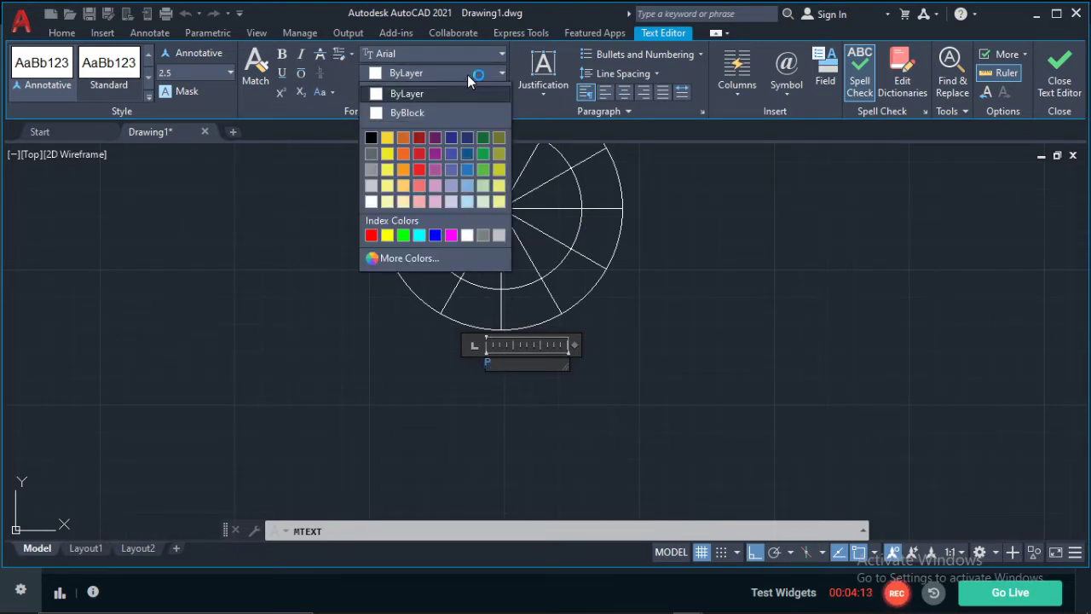
pyautogui.click(451, 235)
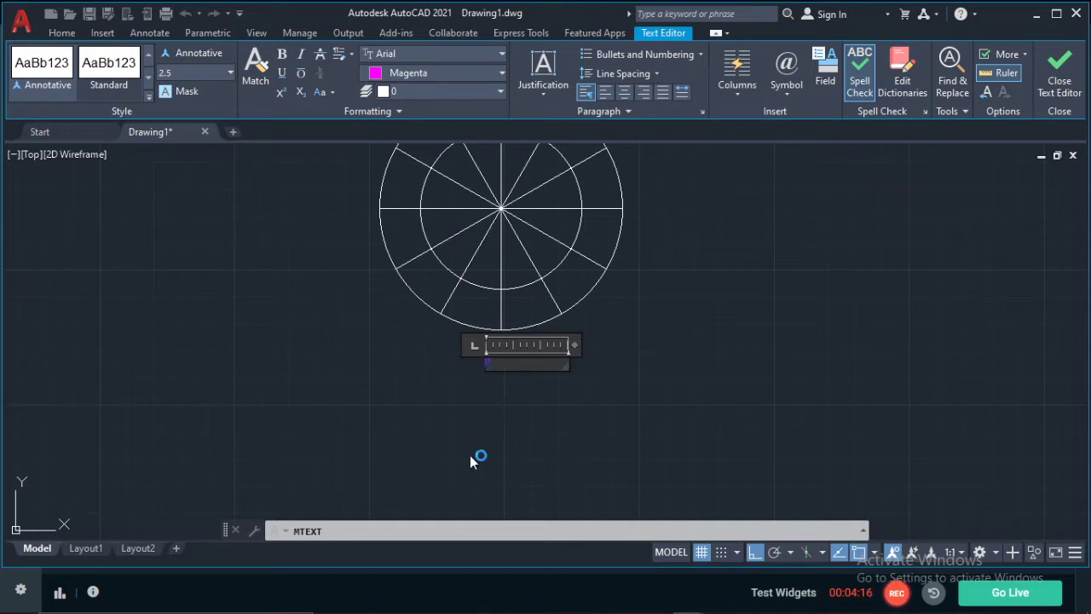
pyautogui.click(498, 74)
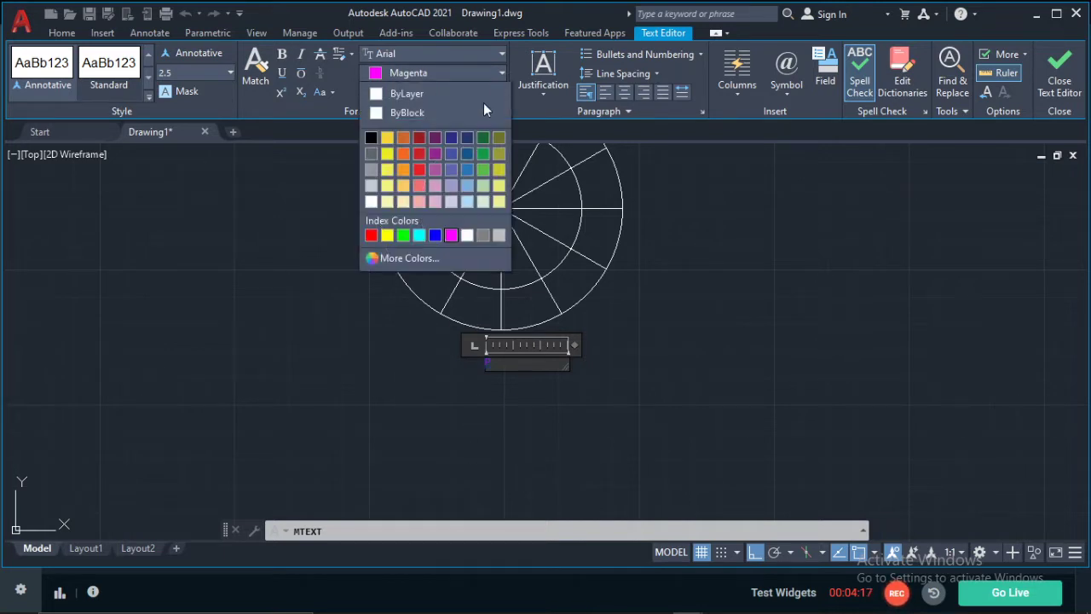
pyautogui.click(388, 236)
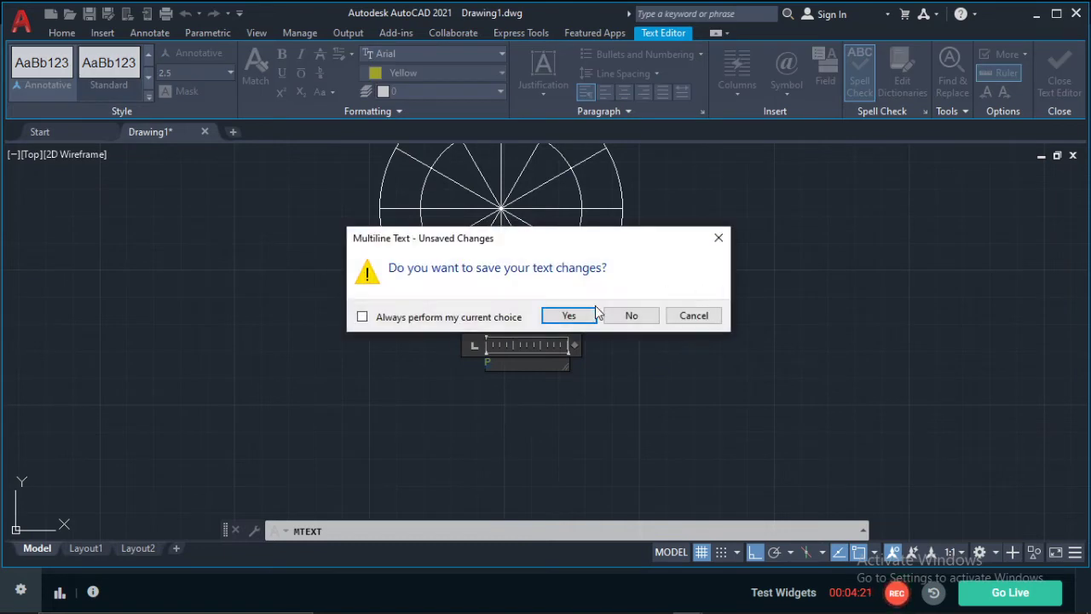
pyautogui.click(569, 317)
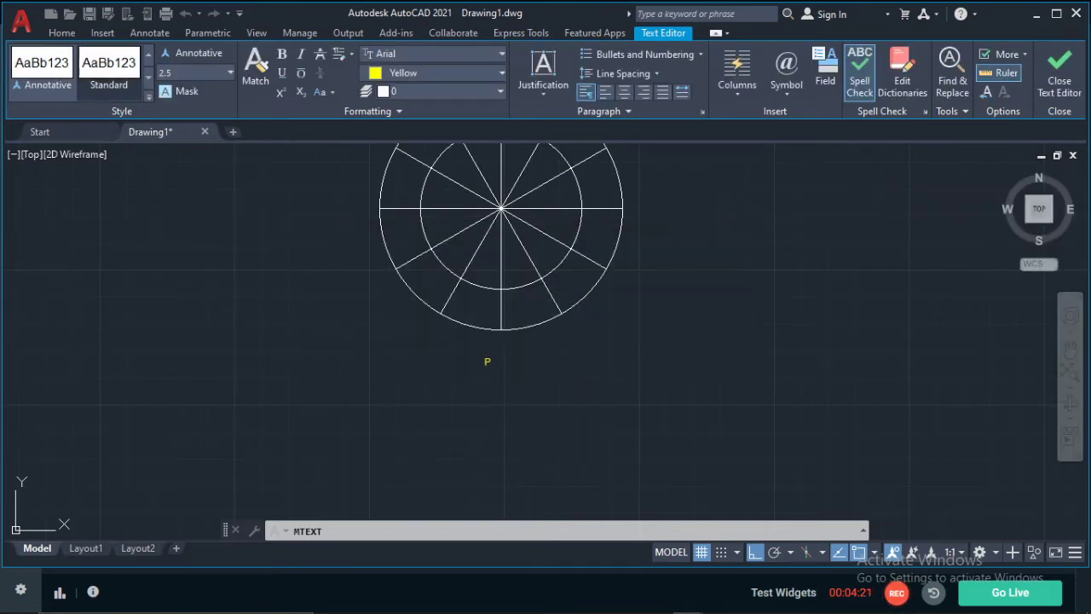
pyautogui.click(479, 361)
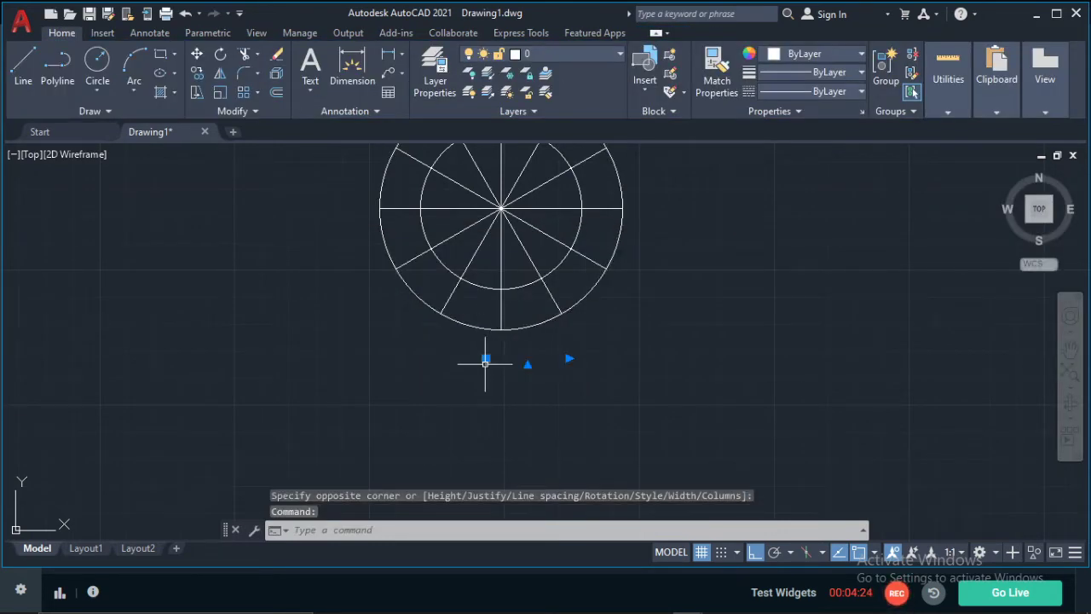
# With Ortho and Osnap off, move the P to just below the circle's bottom point
pyautogui.click(197, 54)
pyautogui.click(754, 554)
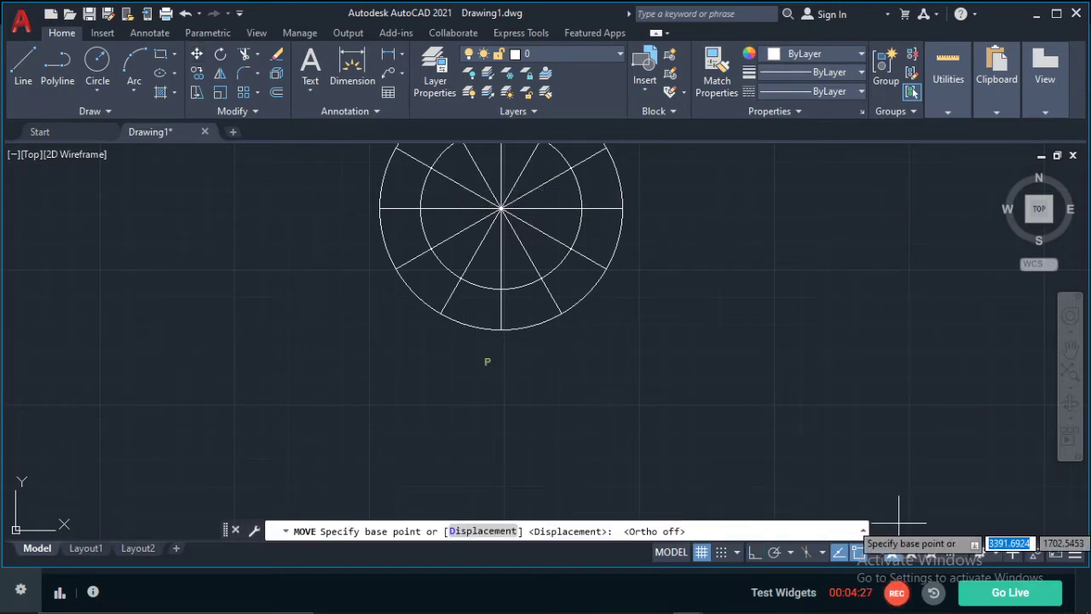
pyautogui.click(858, 552)
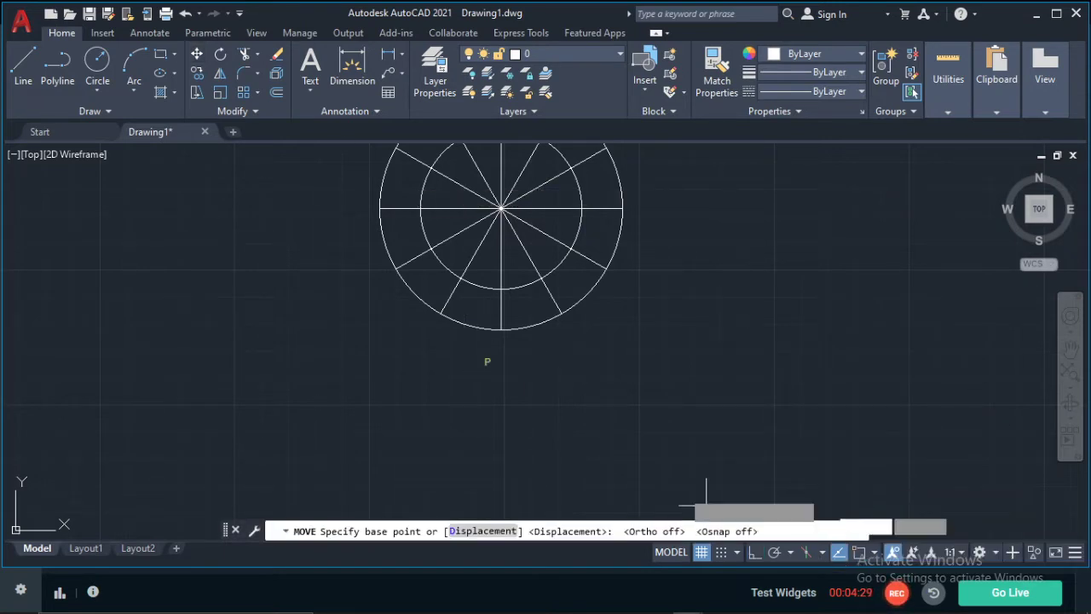
pyautogui.click(491, 361)
pyautogui.scroll(3, 520, 341)
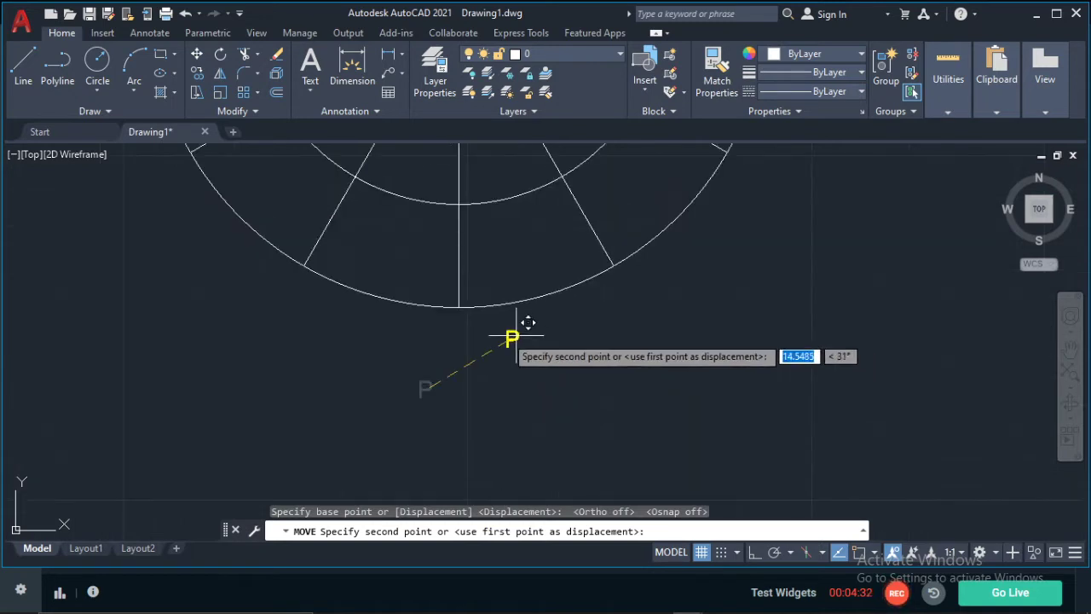
pyautogui.click(461, 329)
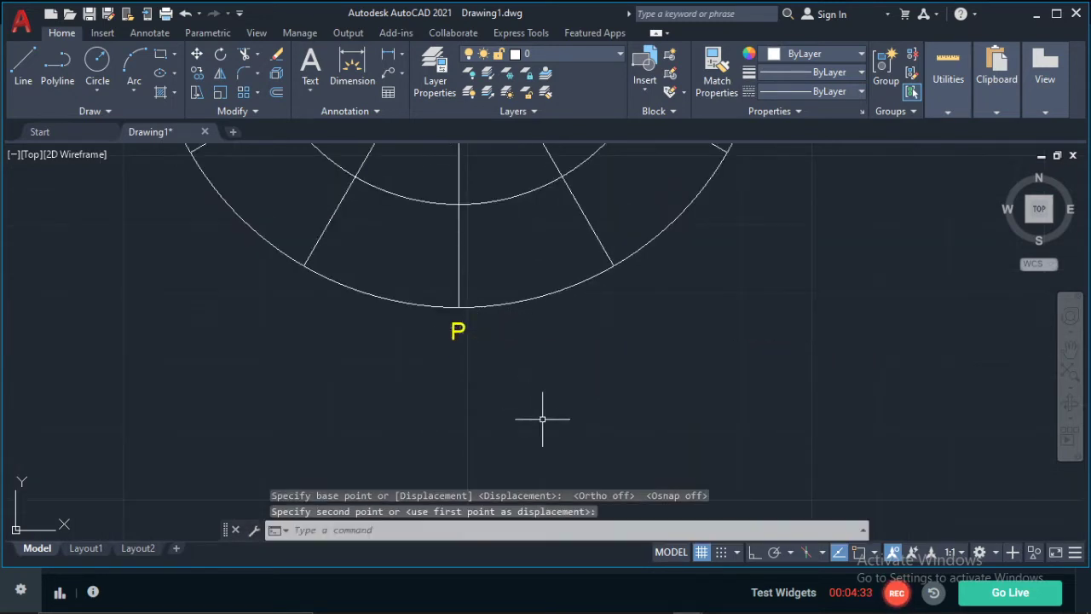
pyautogui.press('Escape')
pyautogui.scroll(-4, 555, 395)
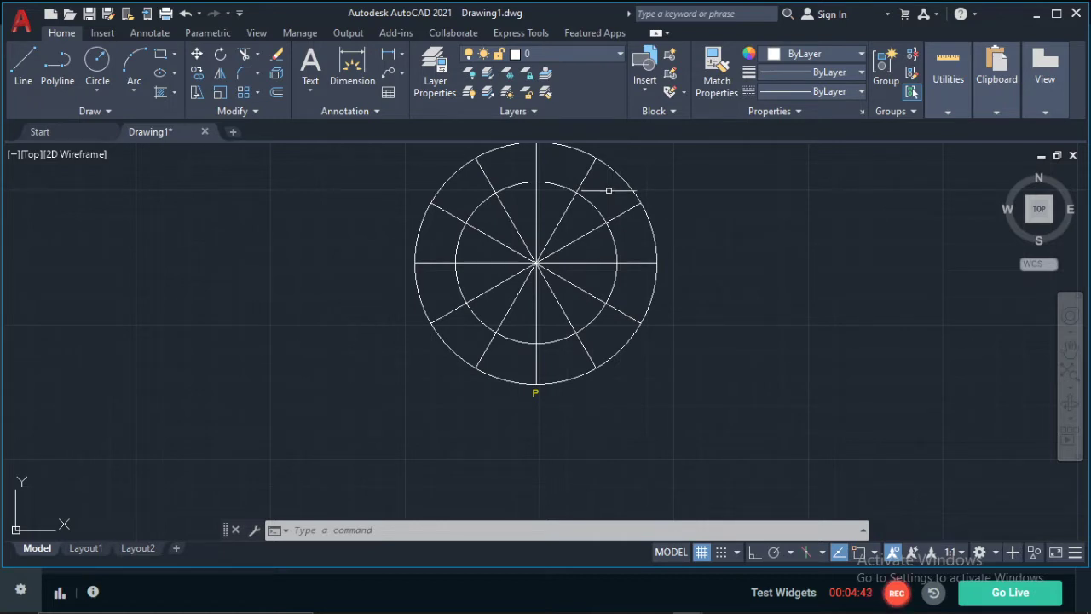
# Copy the P label to the first three spoke ends around the lower-left rim
pyautogui.click(532, 397)
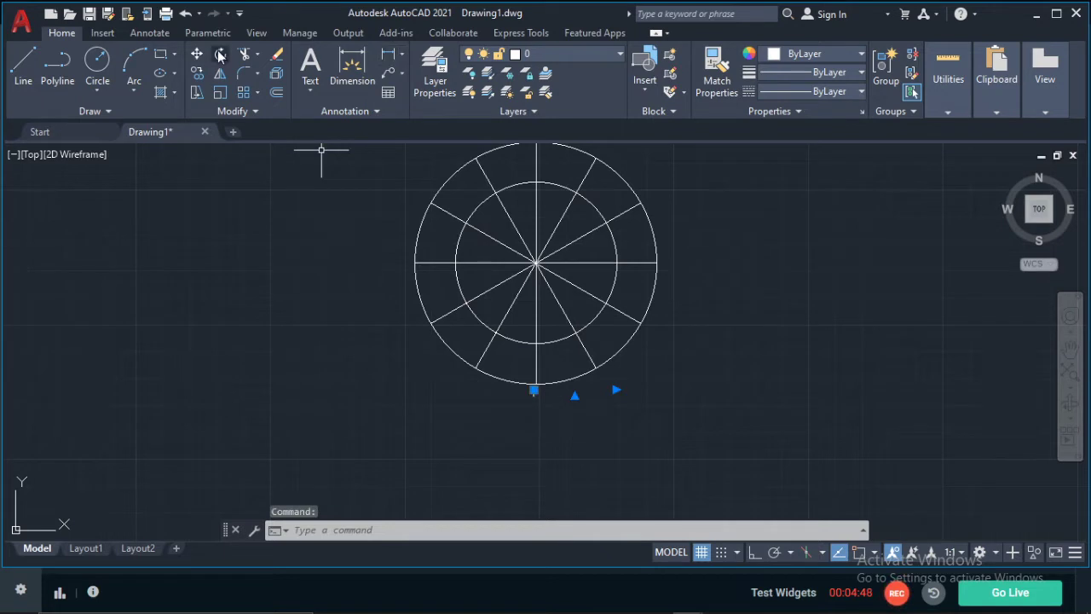
pyautogui.click(197, 74)
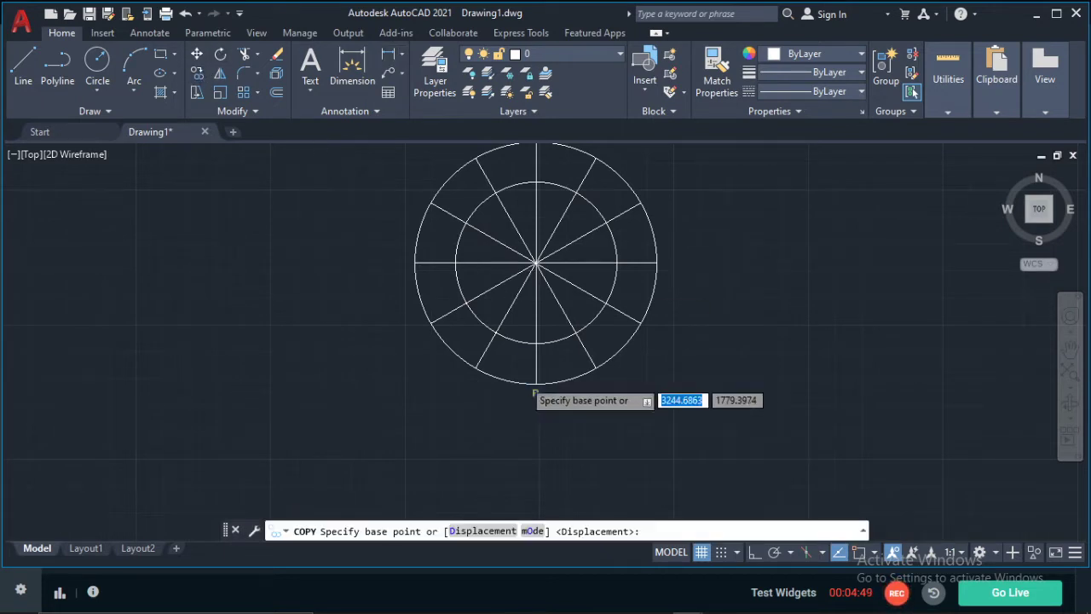
pyautogui.scroll(2, 527, 382)
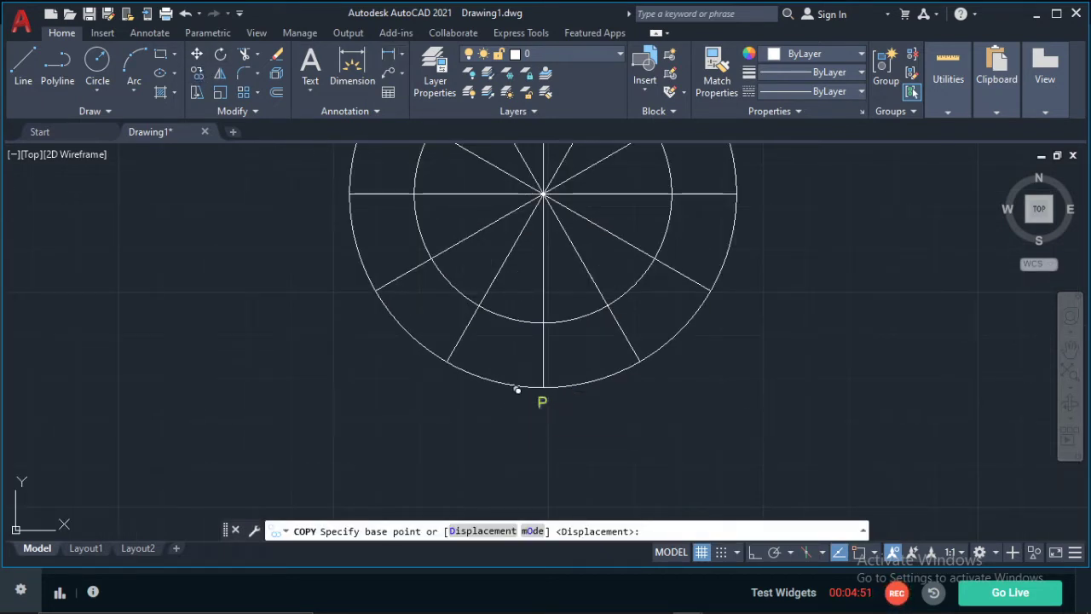
pyautogui.click(541, 404)
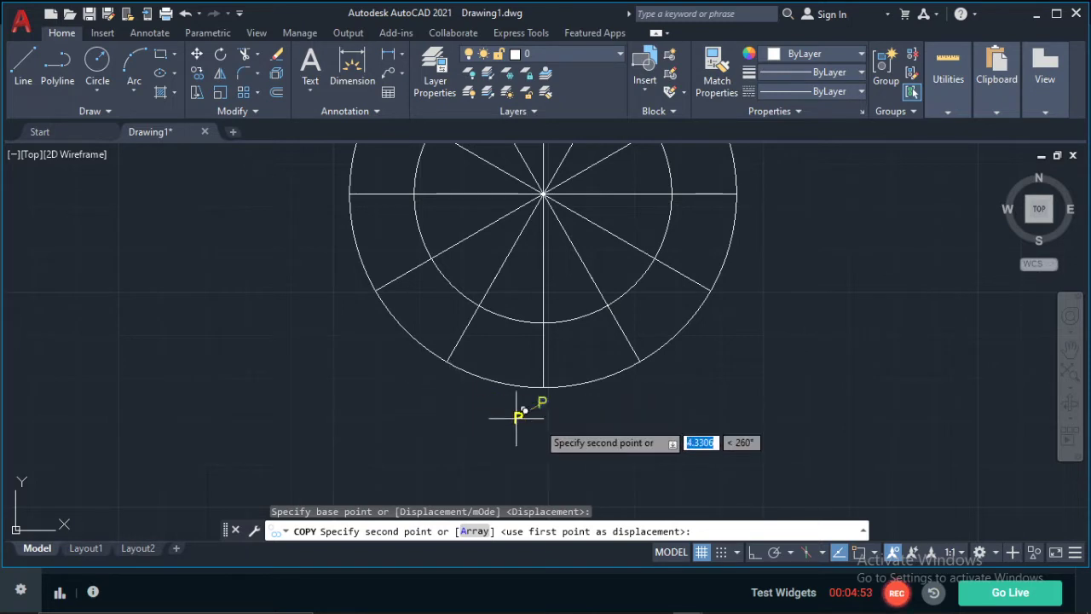
pyautogui.click(445, 373)
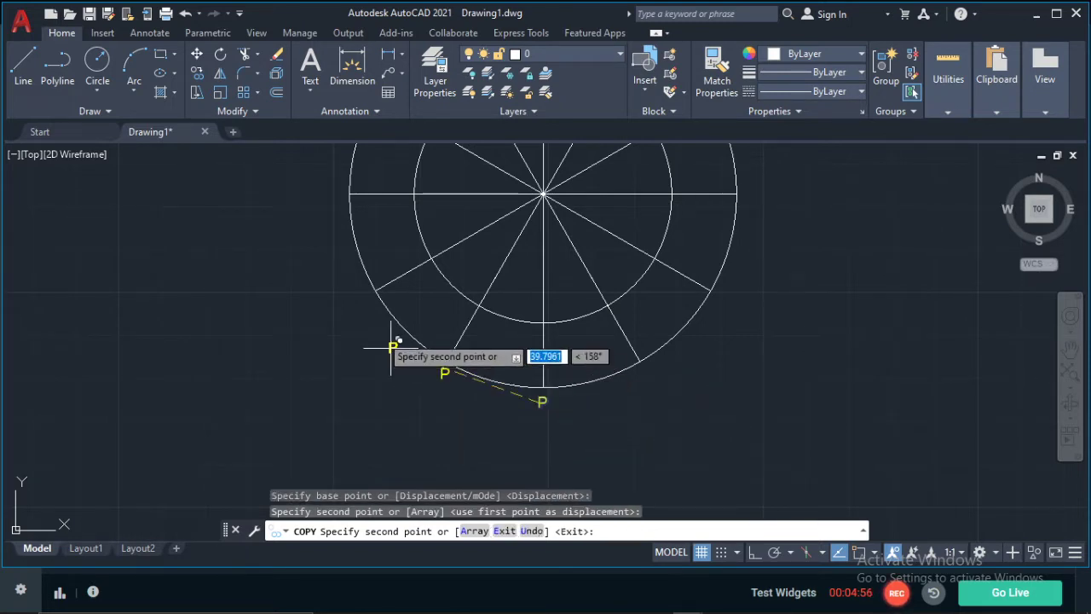
pyautogui.click(366, 300)
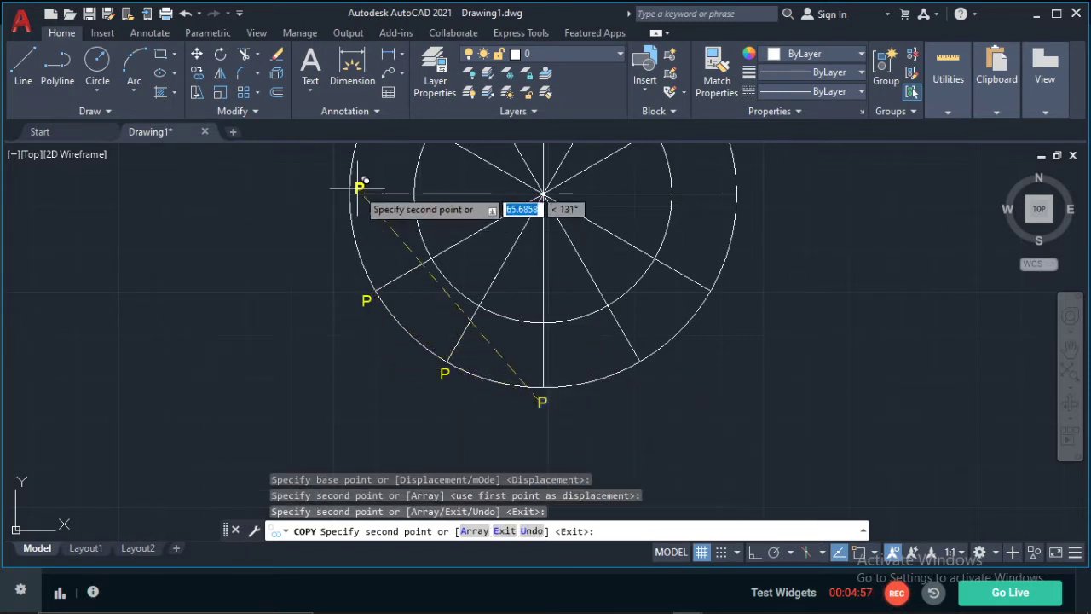
pyautogui.click(334, 189)
pyautogui.moveTo(341, 186); pyautogui.dragTo(485, 427, button='middle')
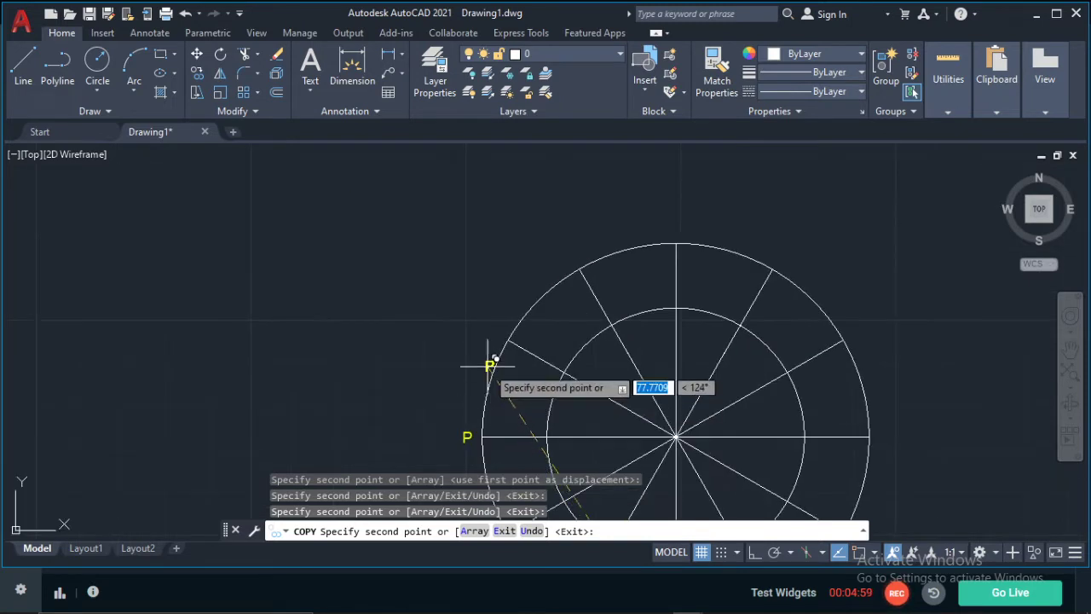
# Place further P copies at the spoke ends around the top, right and lower-right rim
pyautogui.click(495, 339)
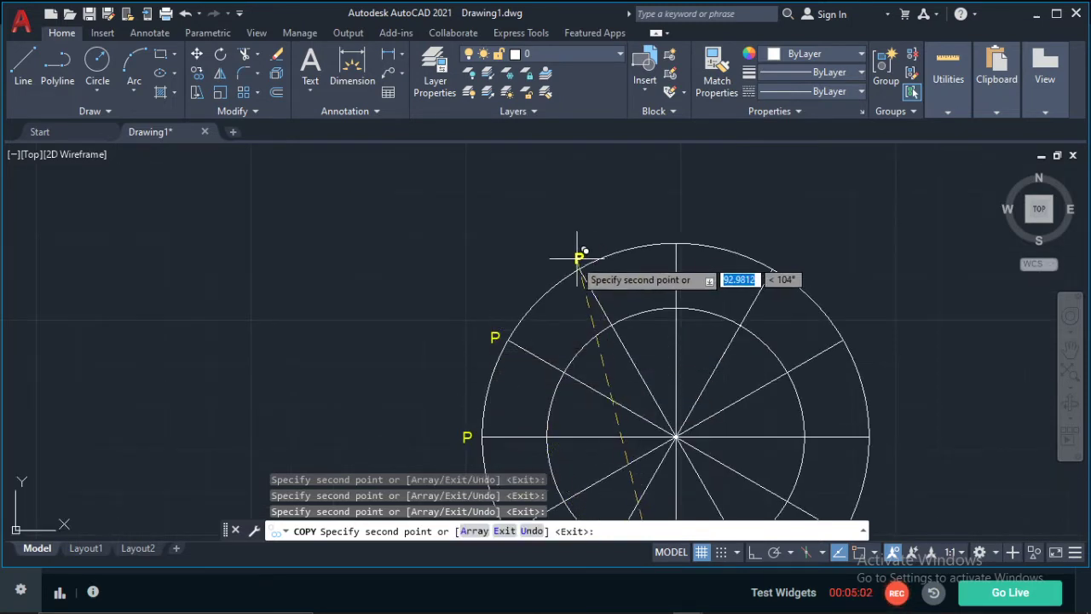
pyautogui.click(573, 255)
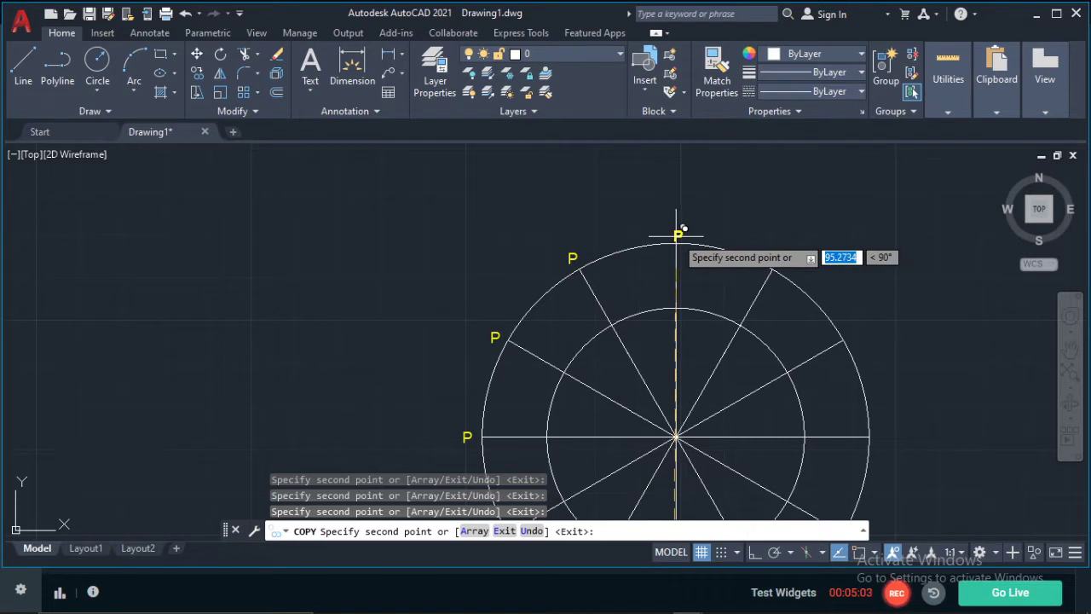
pyautogui.click(676, 235)
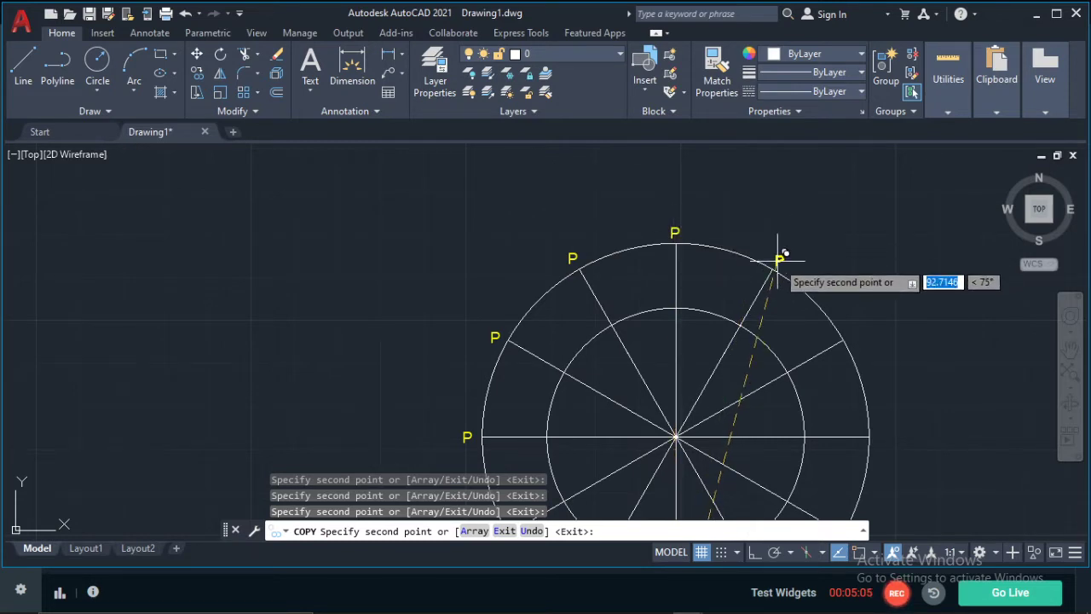
pyautogui.click(780, 254)
pyautogui.moveTo(811, 284); pyautogui.dragTo(664, 230, button='middle')
pyautogui.click(715, 278)
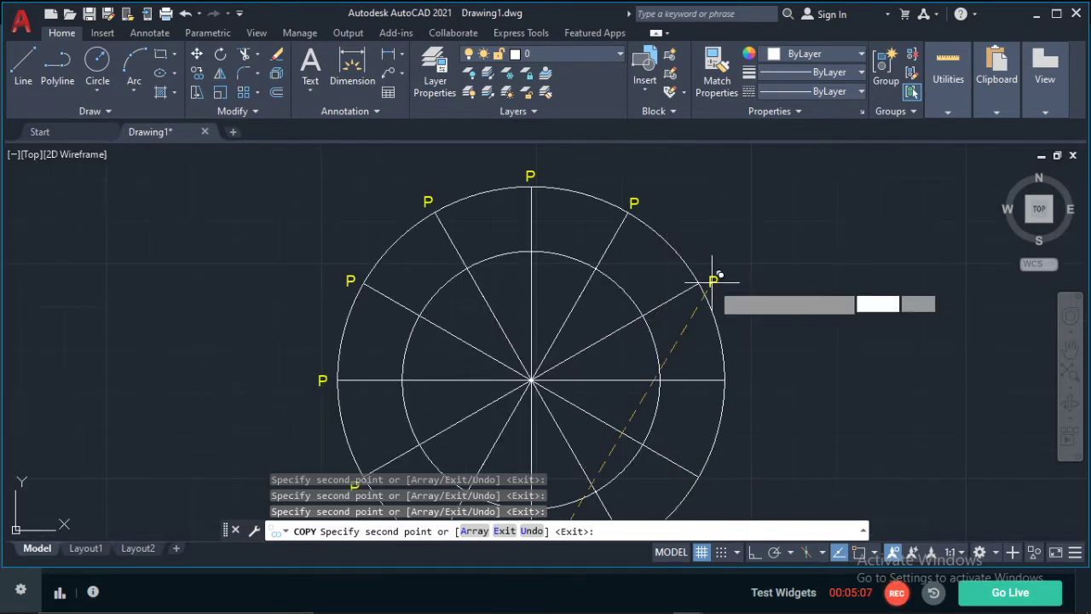
pyautogui.click(736, 382)
pyautogui.moveTo(687, 455); pyautogui.dragTo(620, 288, button='middle')
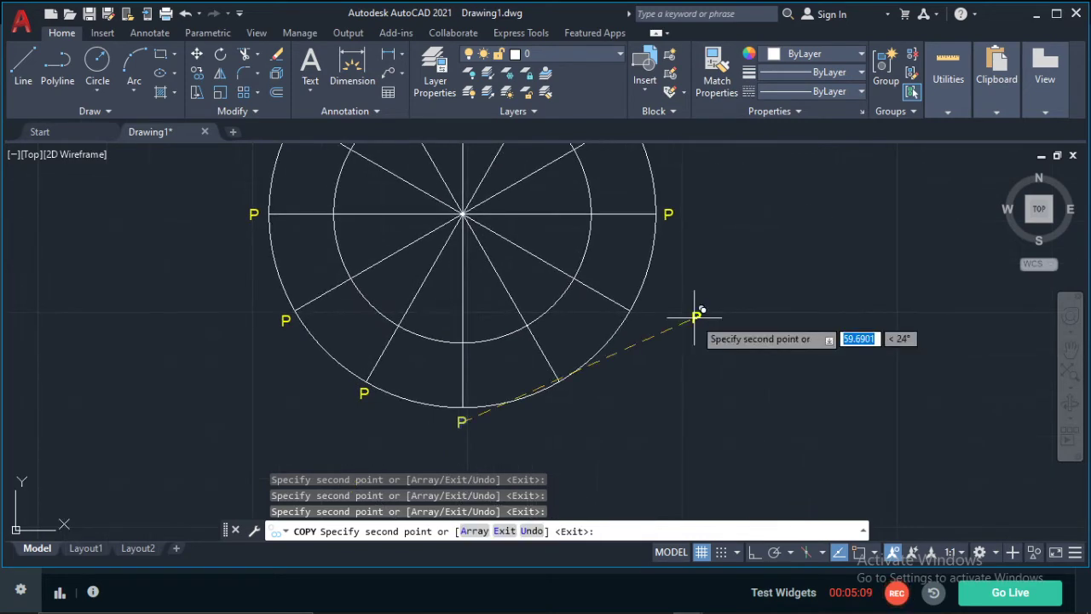
pyautogui.click(645, 324)
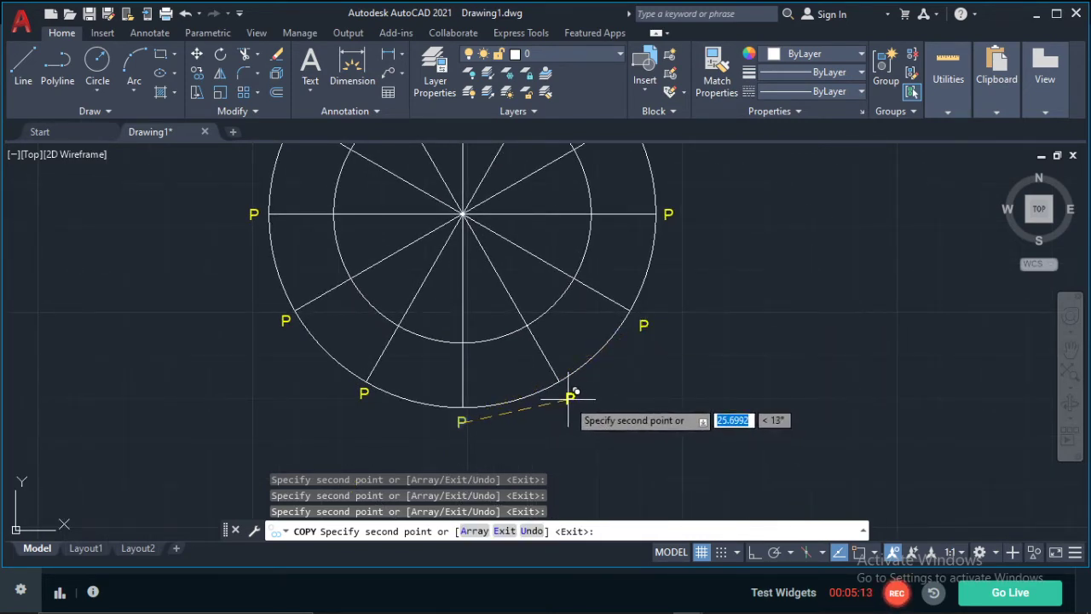
pyautogui.click(569, 396)
pyautogui.press('Escape')
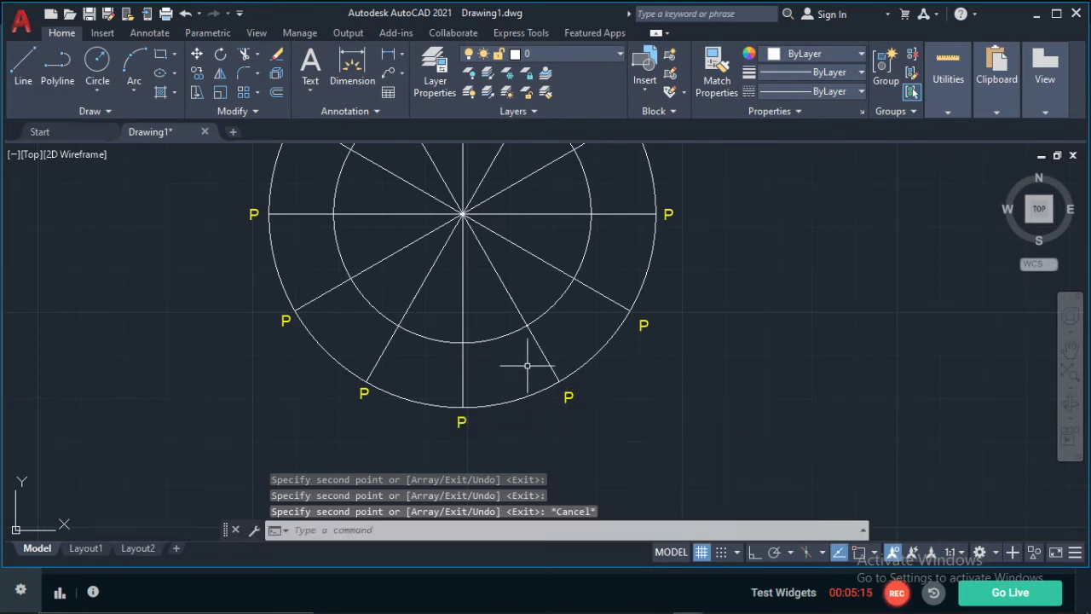
pyautogui.moveTo(596, 236); pyautogui.dragTo(639, 324, button='middle')
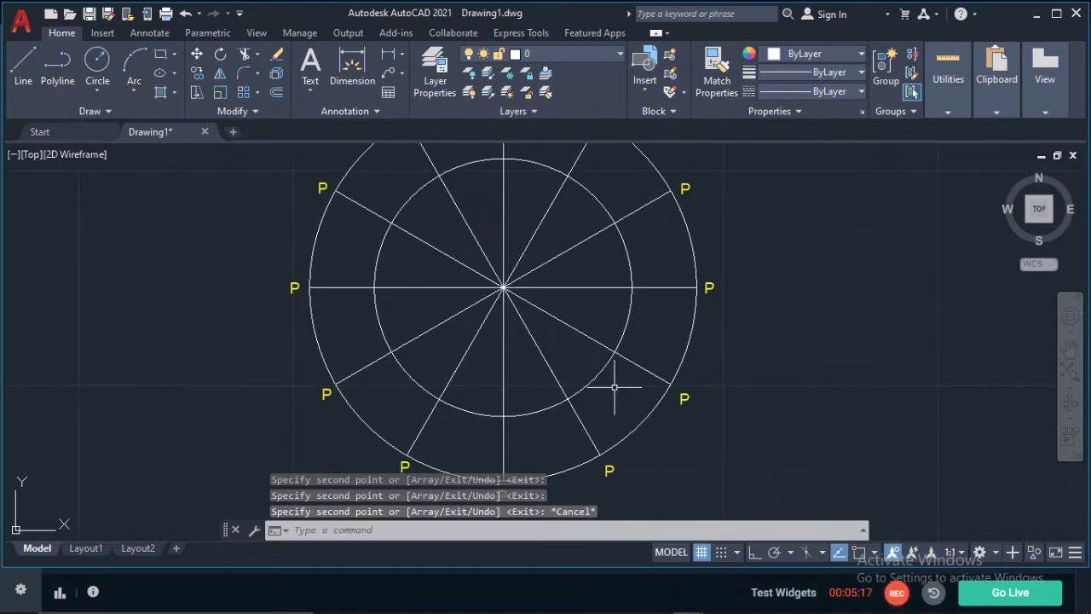
pyautogui.moveTo(592, 384)
pyautogui.mouseDown(button='middle')
pyautogui.moveTo(585, 331)
pyautogui.moveTo(605, 311)
pyautogui.mouseUp(button='middle')
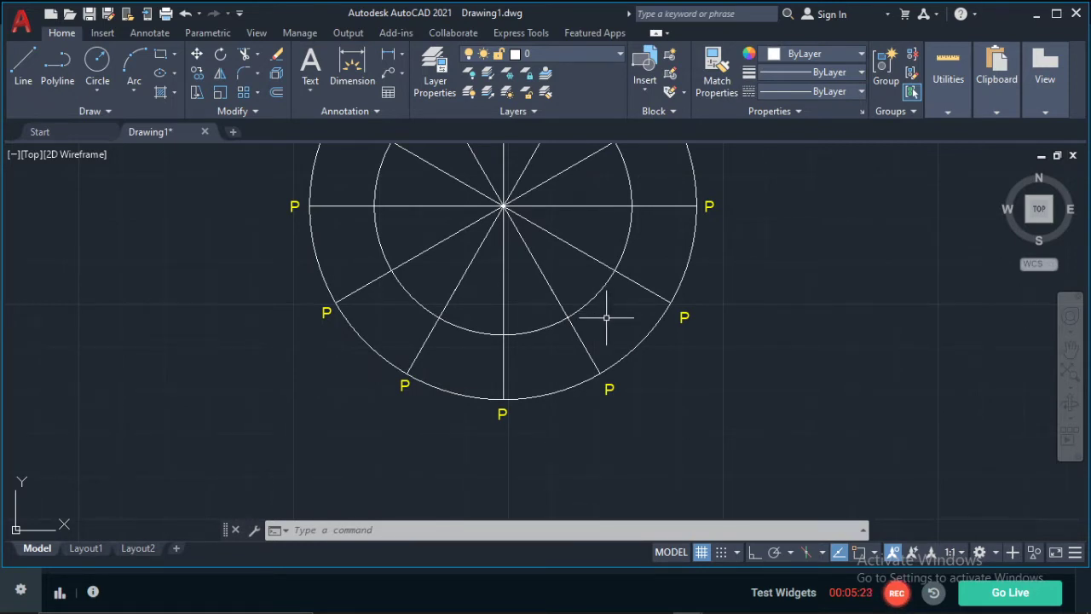
pyautogui.moveTo(628, 244); pyautogui.dragTo(687, 312, button='middle')
pyautogui.moveTo(638, 224)
pyautogui.mouseDown(button='middle')
pyautogui.moveTo(670, 268)
pyautogui.moveTo(664, 304)
pyautogui.mouseUp(button='middle')
pyautogui.scroll(-2, 664, 303)
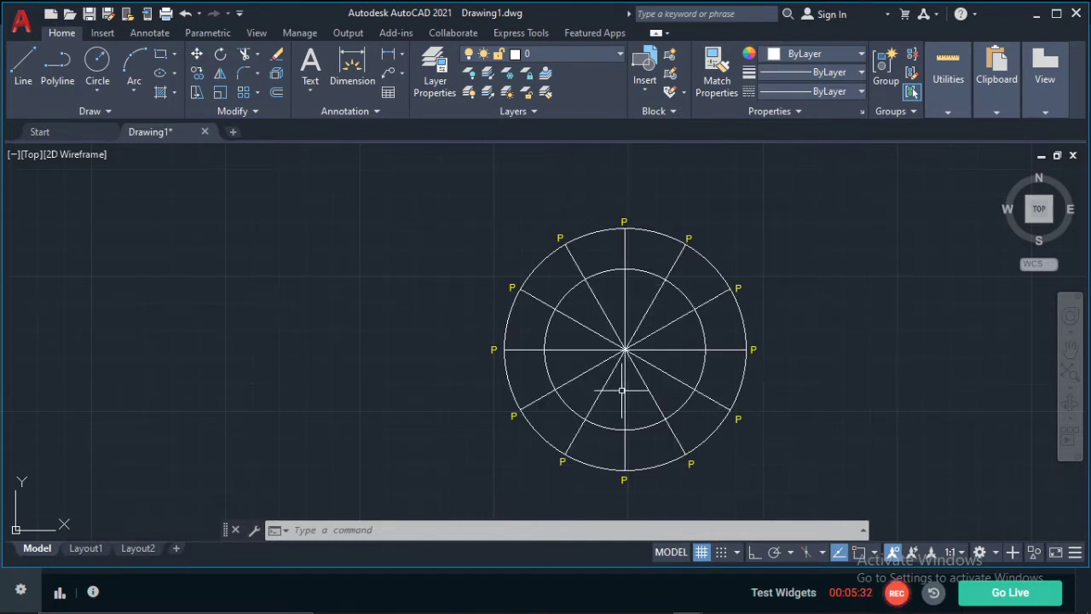
pyautogui.moveTo(626, 491); pyautogui.dragTo(624, 385, button='middle')
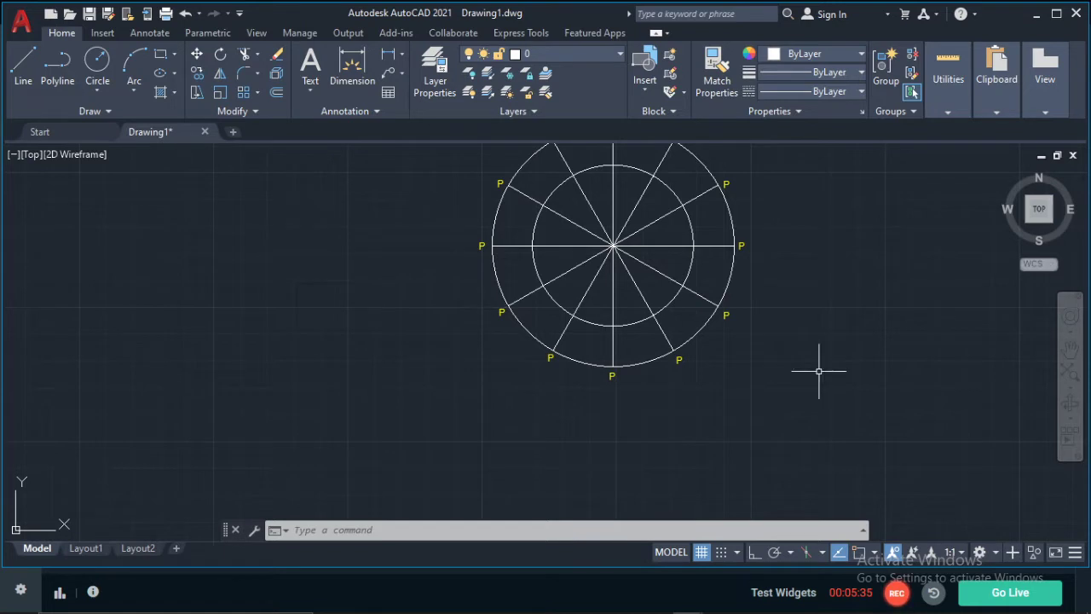
pyautogui.scroll(4, 602, 395)
pyautogui.moveTo(561, 353); pyautogui.dragTo(588, 367, button='middle')
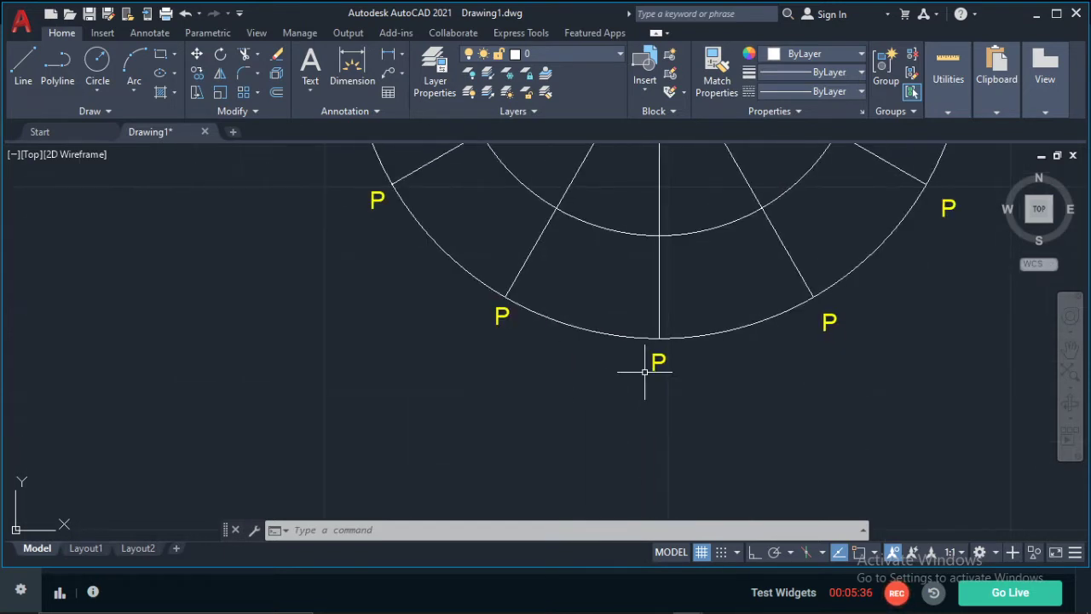
# Renumber the lower-left rim labels from P to 1 and 2
pyautogui.click(501, 314)
pyautogui.doubleClick(501, 313)
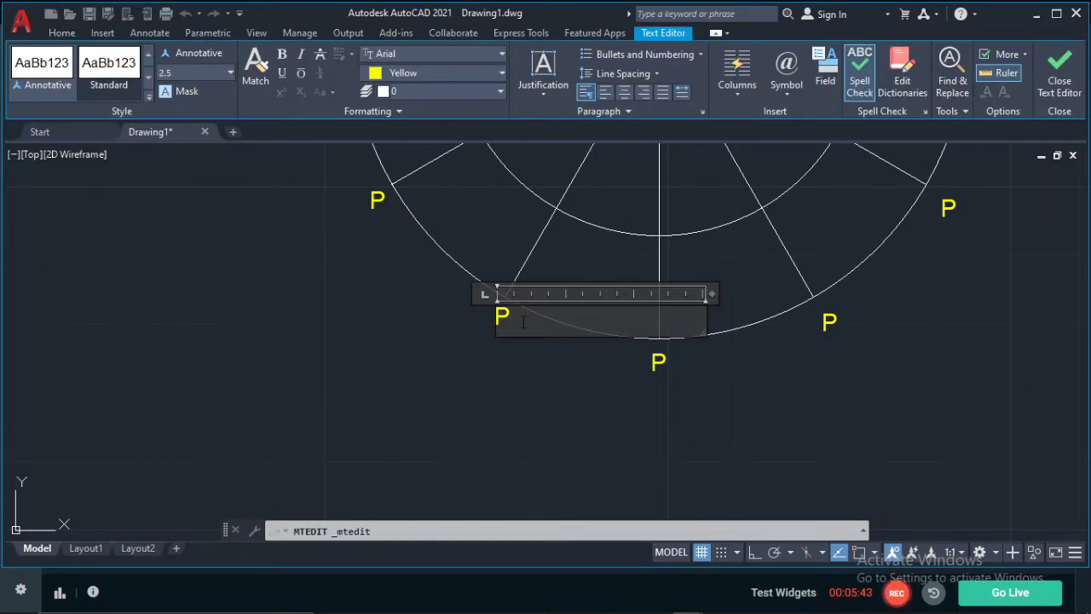
pyautogui.write('1')
pyautogui.click(419, 349)
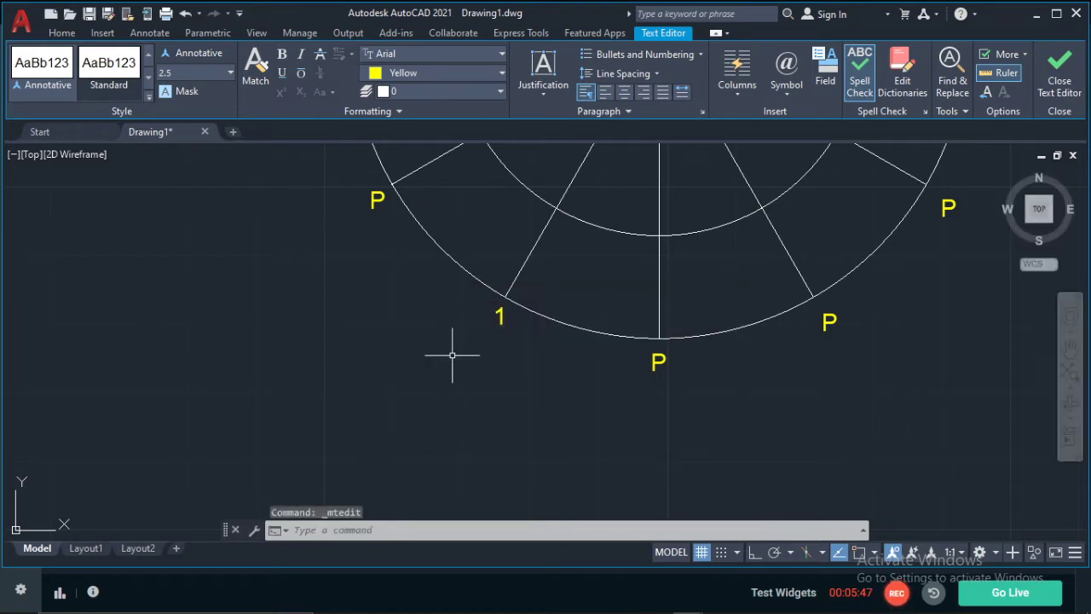
pyautogui.moveTo(340, 206); pyautogui.dragTo(514, 316, button='middle')
pyautogui.click(546, 301)
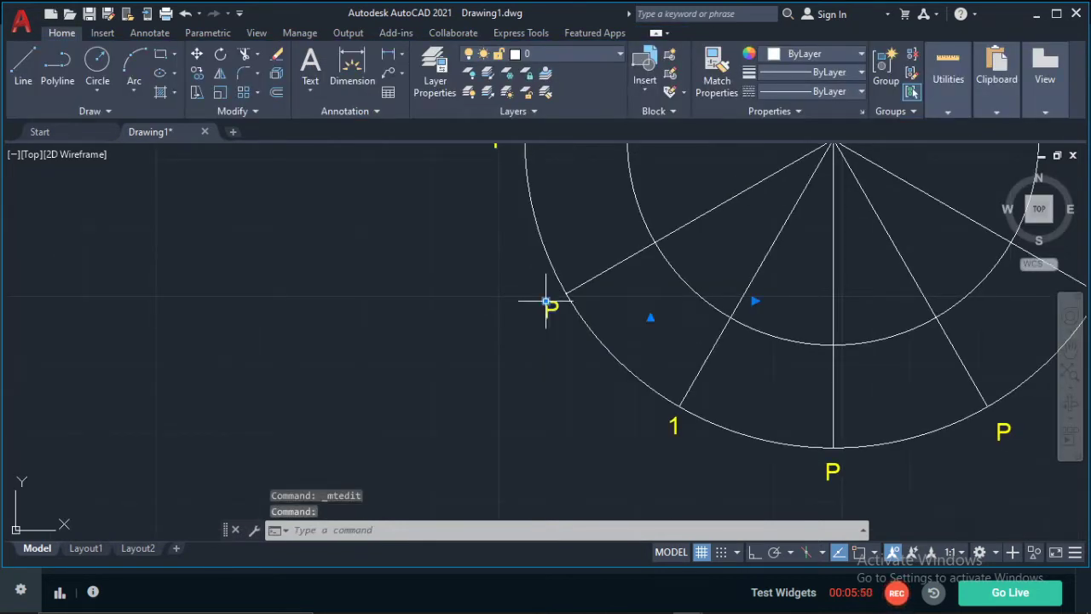
pyautogui.doubleClick(550, 307)
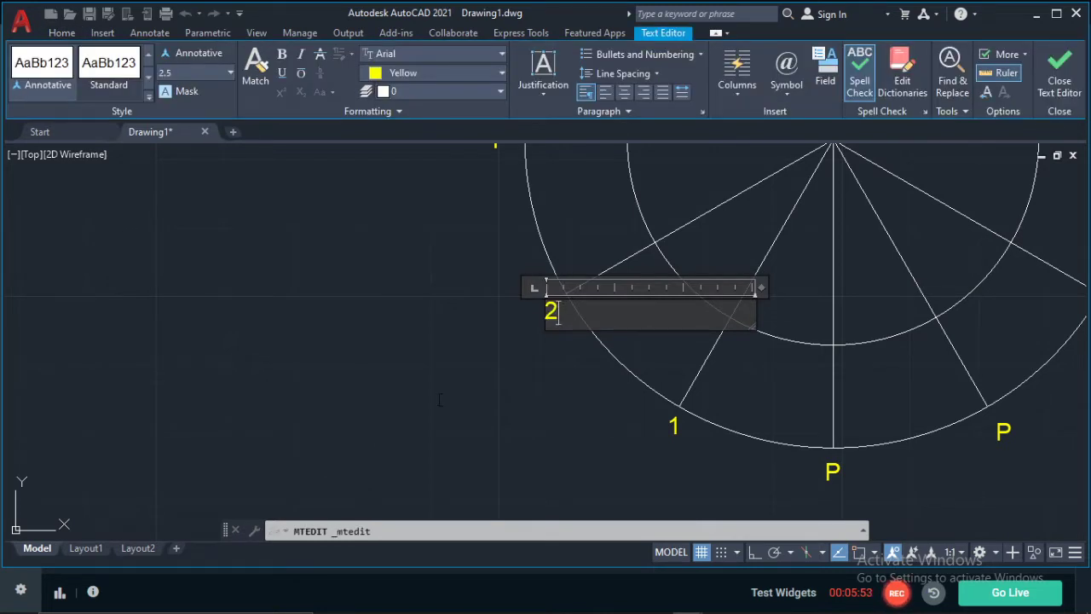
pyautogui.click(466, 265)
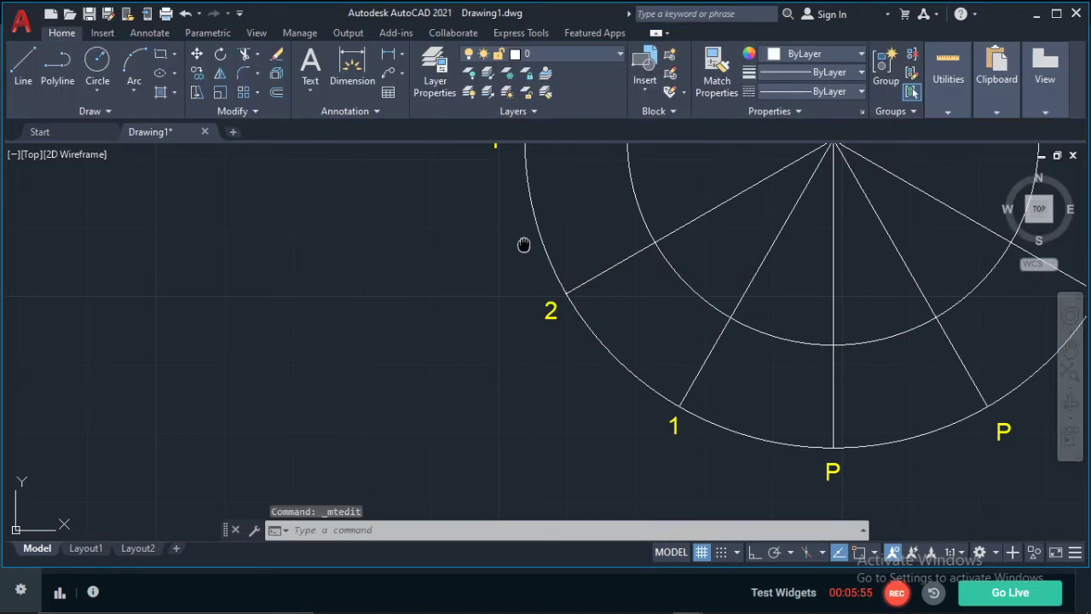
# Relabel the next left-rim P labels as 3 and 4
pyautogui.moveTo(490, 177); pyautogui.dragTo(572, 341, button='middle')
pyautogui.click(579, 307)
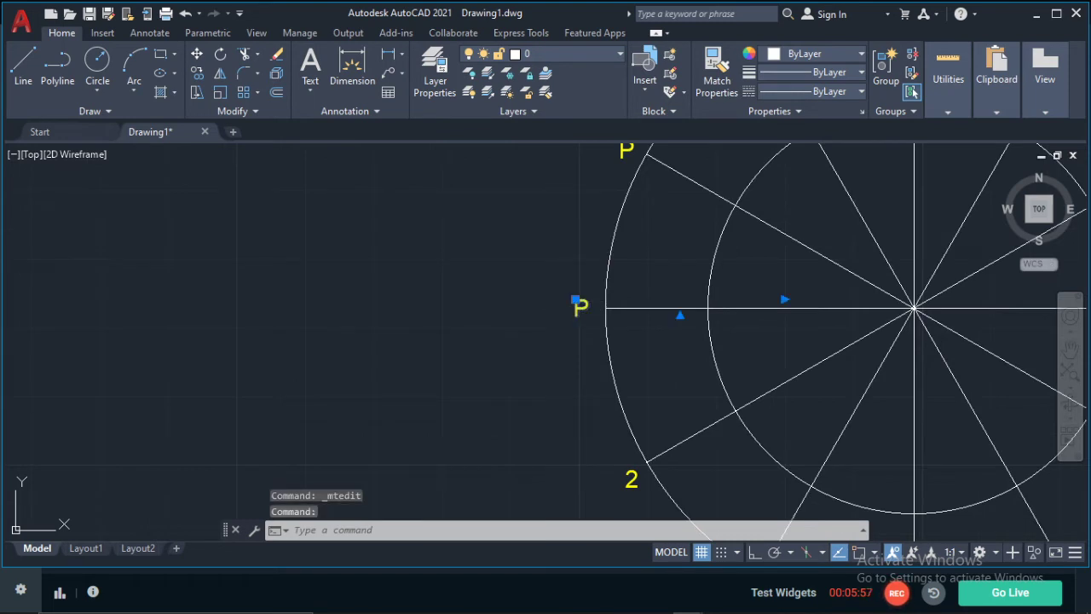
pyautogui.doubleClick(582, 307)
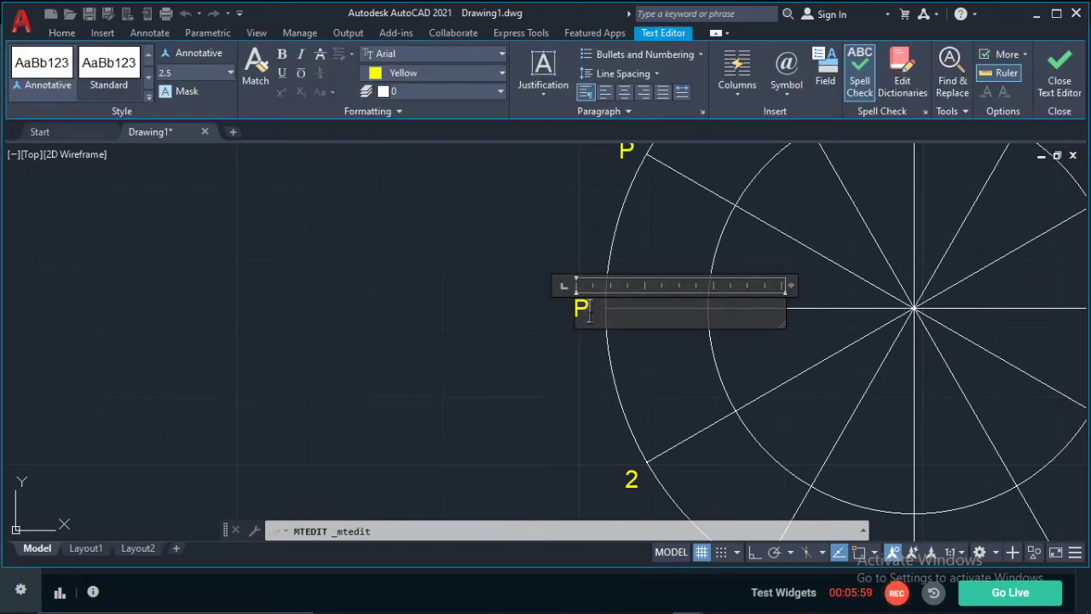
pyautogui.write('3')
pyautogui.click(444, 353)
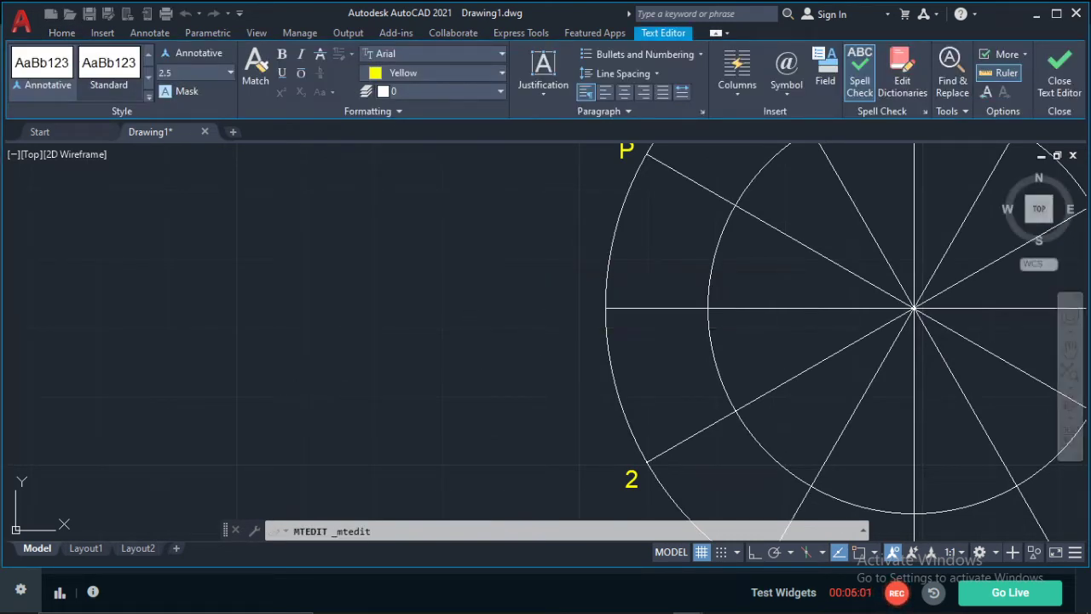
pyautogui.moveTo(640, 241); pyautogui.dragTo(684, 409, button='middle')
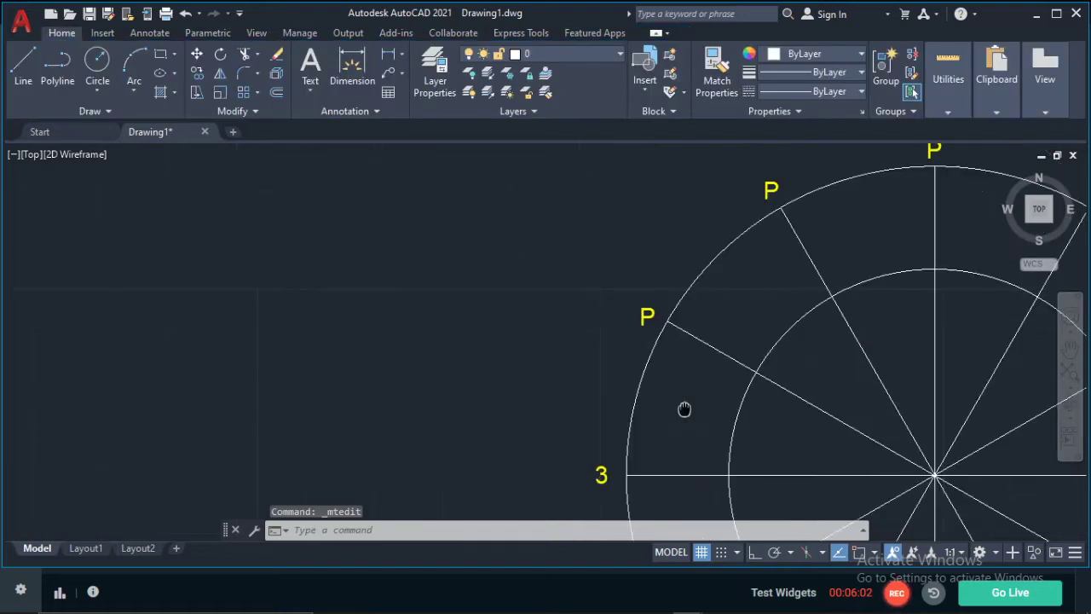
pyautogui.click(647, 318)
pyautogui.doubleClick(648, 321)
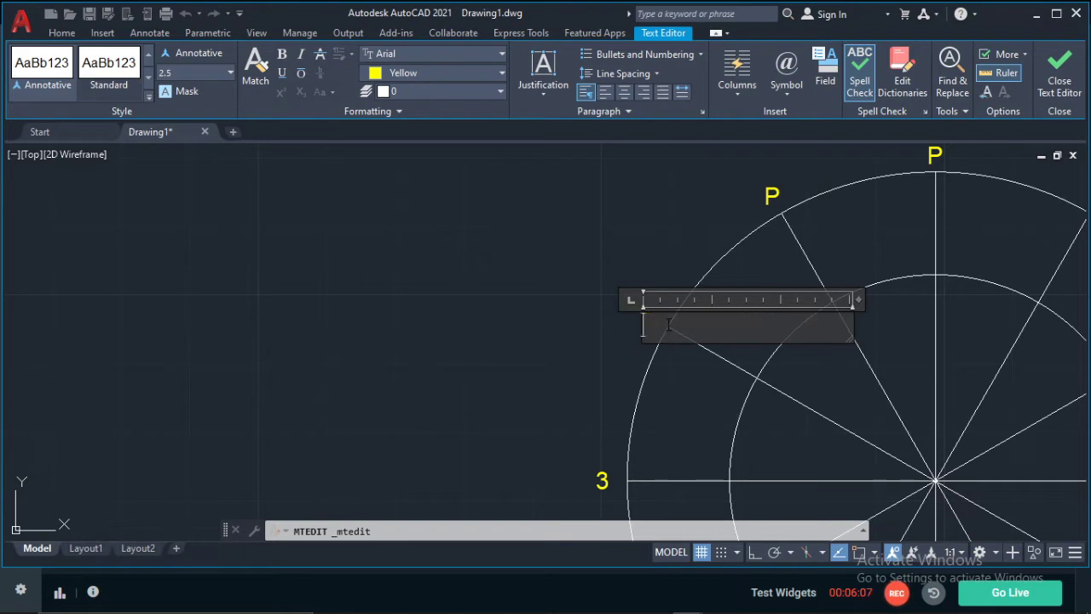
pyautogui.click(539, 324)
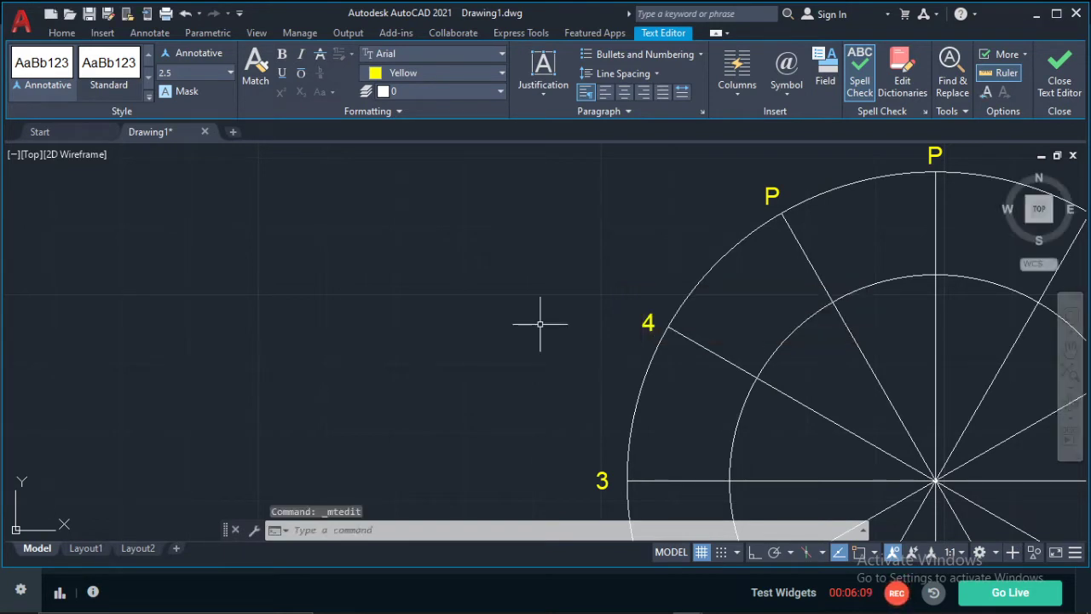
# Change the upper-left and top P labels to 5 and 6
pyautogui.moveTo(780, 228); pyautogui.dragTo(698, 292, button='middle')
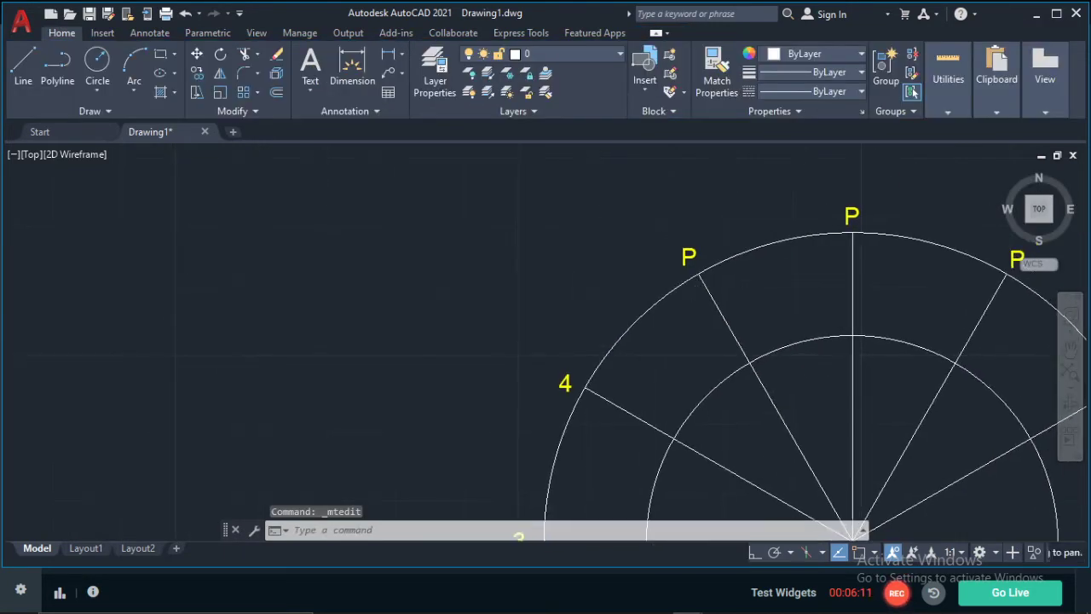
pyautogui.doubleClick(689, 257)
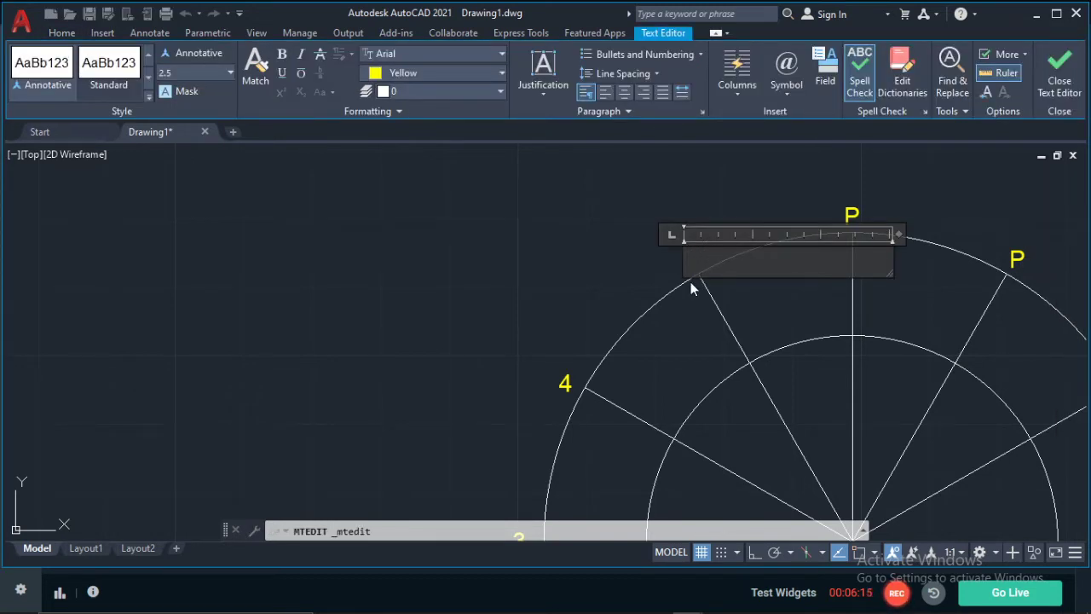
pyautogui.write('5')
pyautogui.click(595, 249)
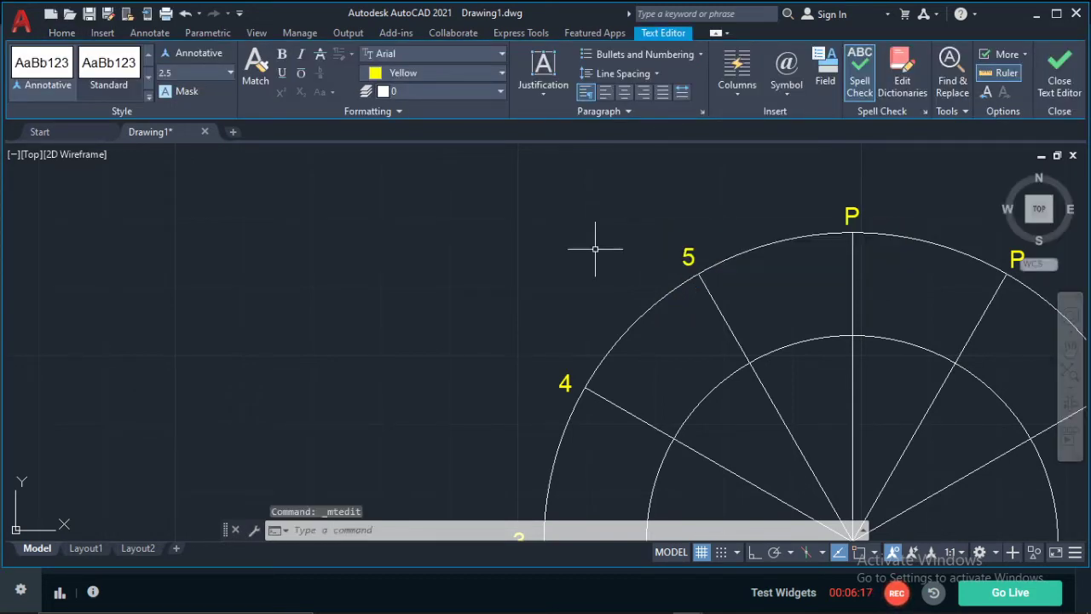
pyautogui.moveTo(957, 264); pyautogui.dragTo(670, 231, button='middle')
pyautogui.click(645, 211)
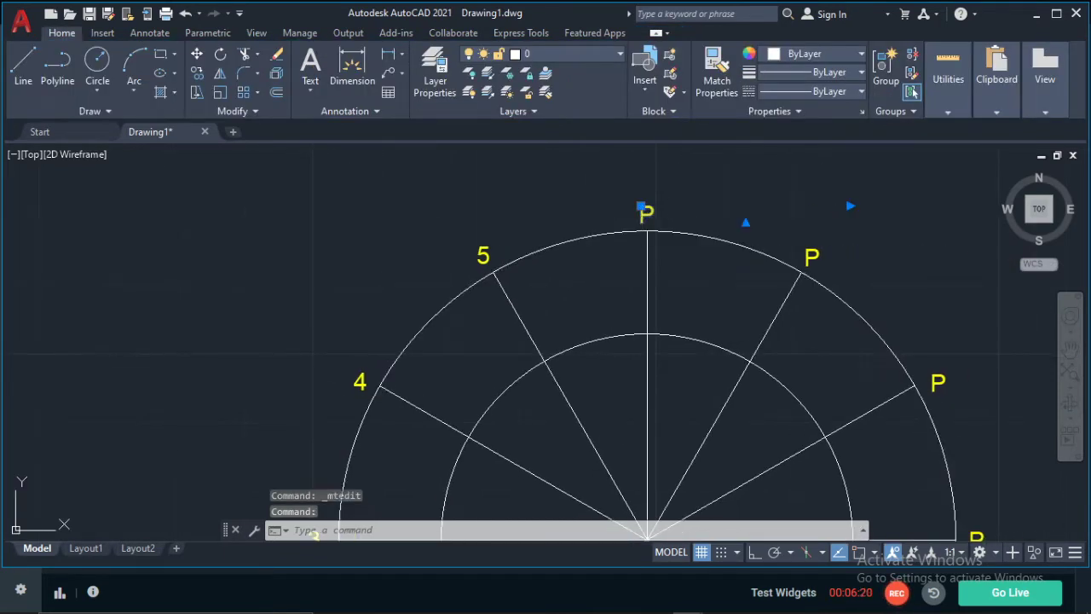
pyautogui.doubleClick(647, 213)
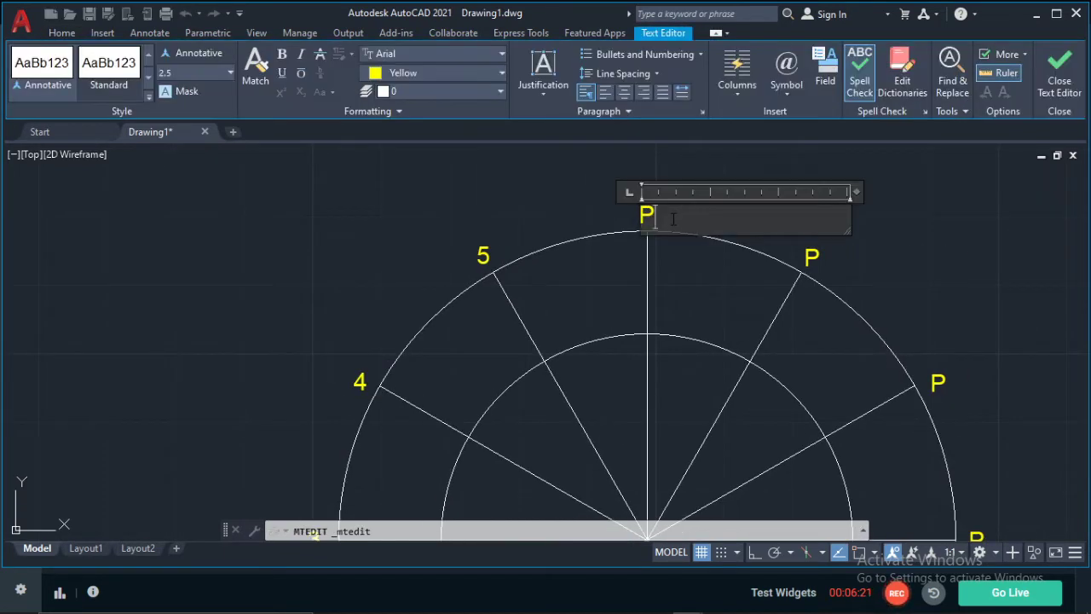
pyautogui.click(679, 245)
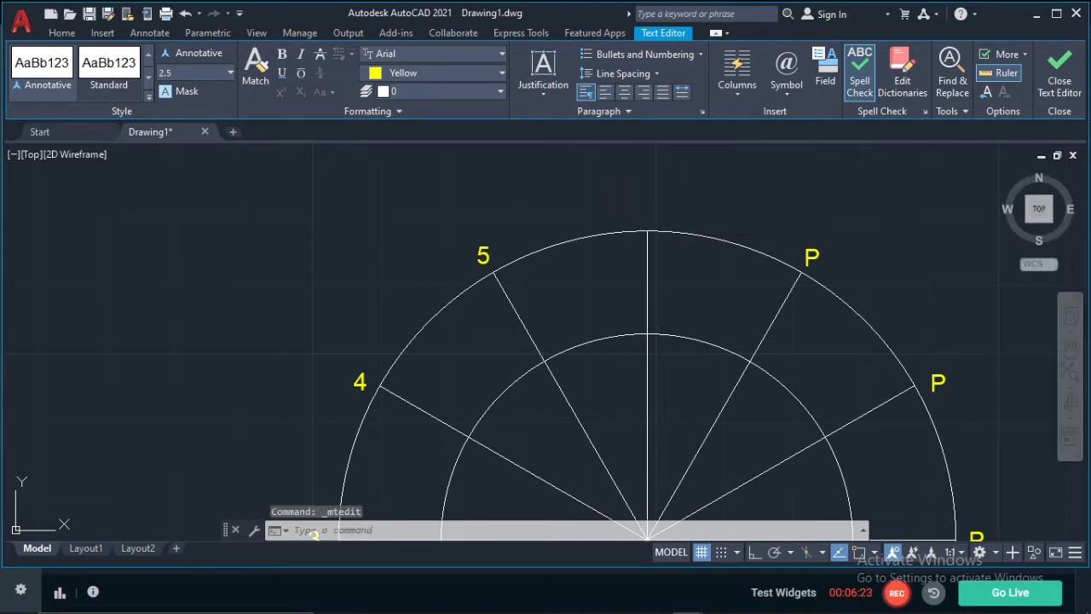
# Relabel the top-right P labels as 7 and 8
pyautogui.moveTo(724, 286); pyautogui.dragTo(683, 265, button='middle')
pyautogui.click(773, 238)
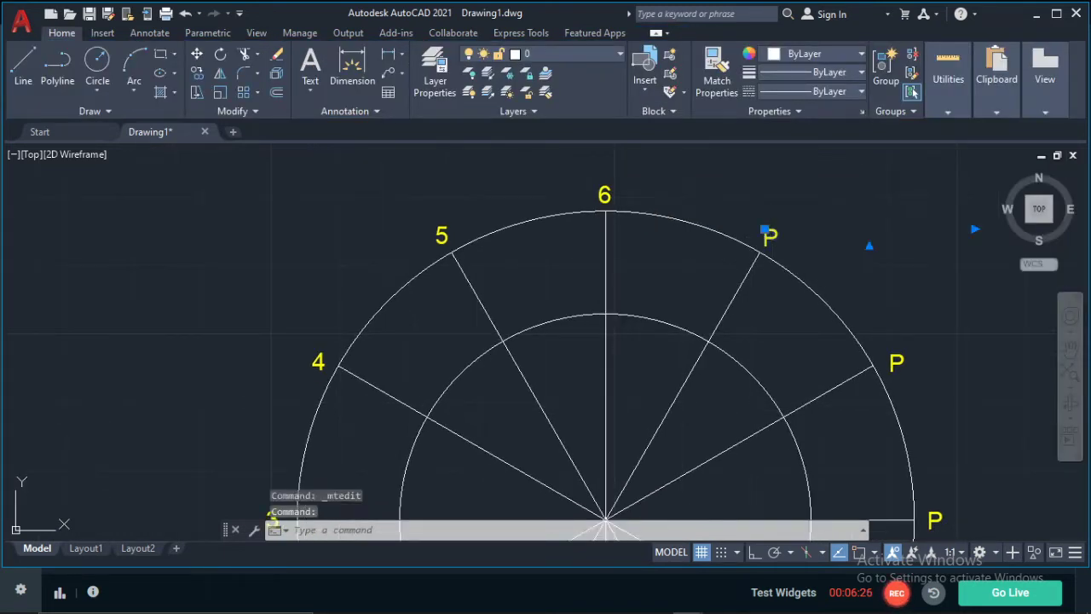
pyautogui.doubleClick(773, 238)
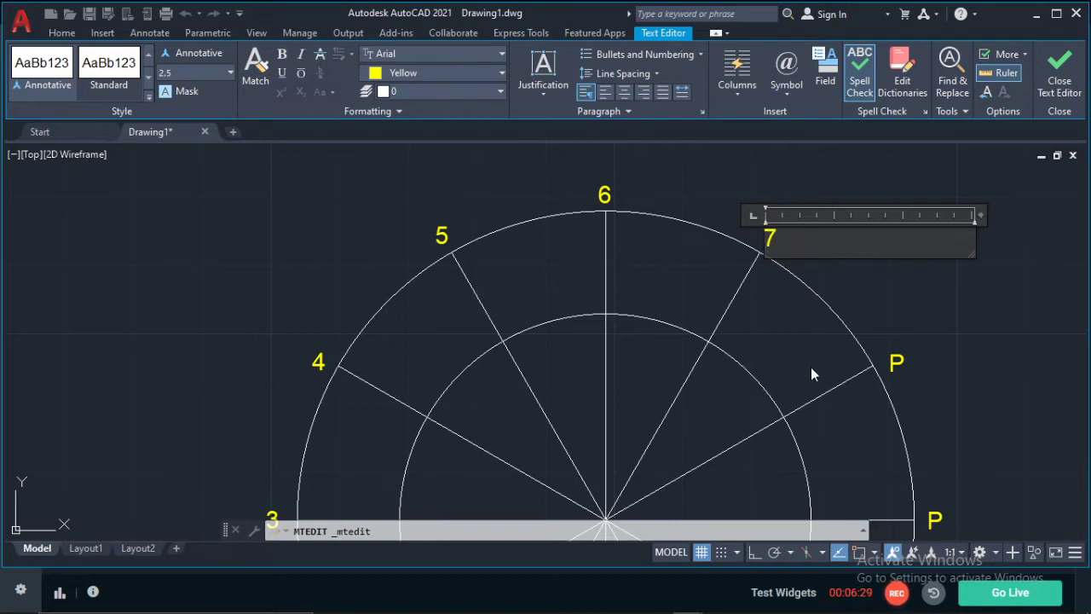
pyautogui.moveTo(807, 369); pyautogui.dragTo(558, 254, button='middle')
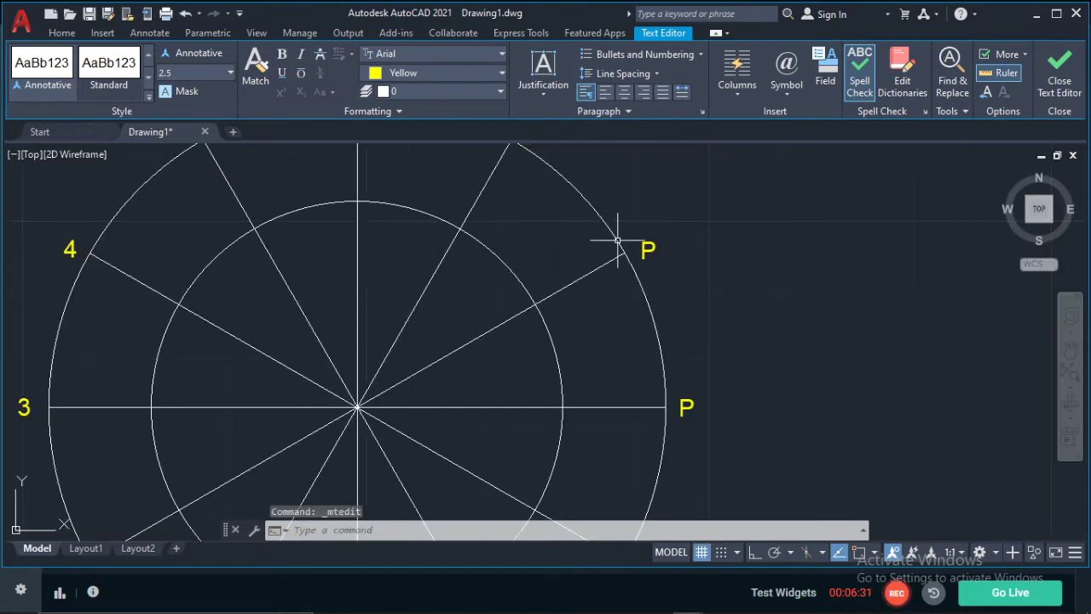
pyautogui.click(644, 241)
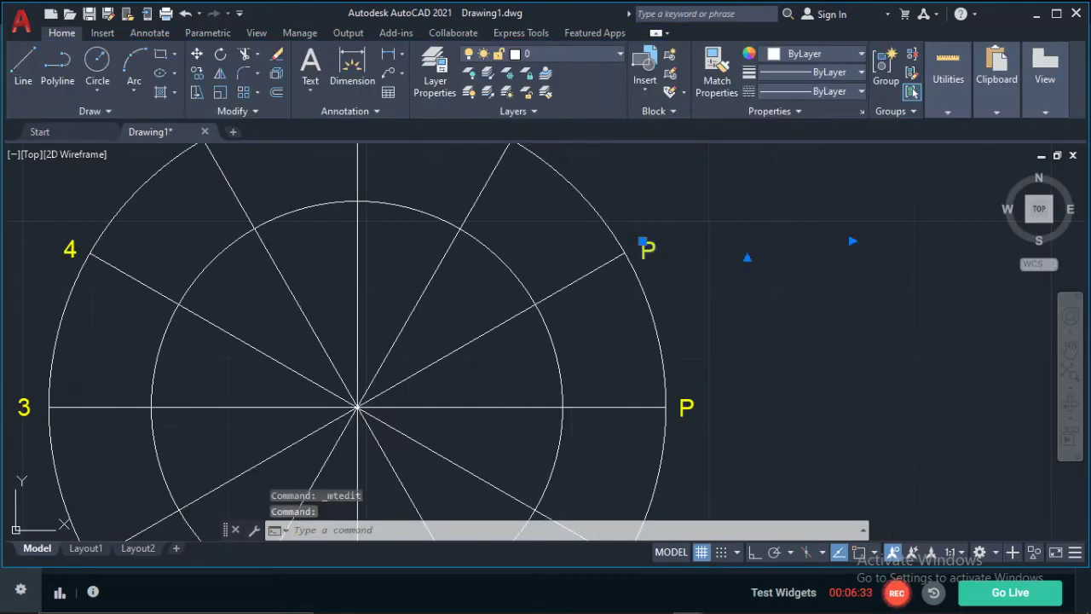
pyautogui.doubleClick(649, 249)
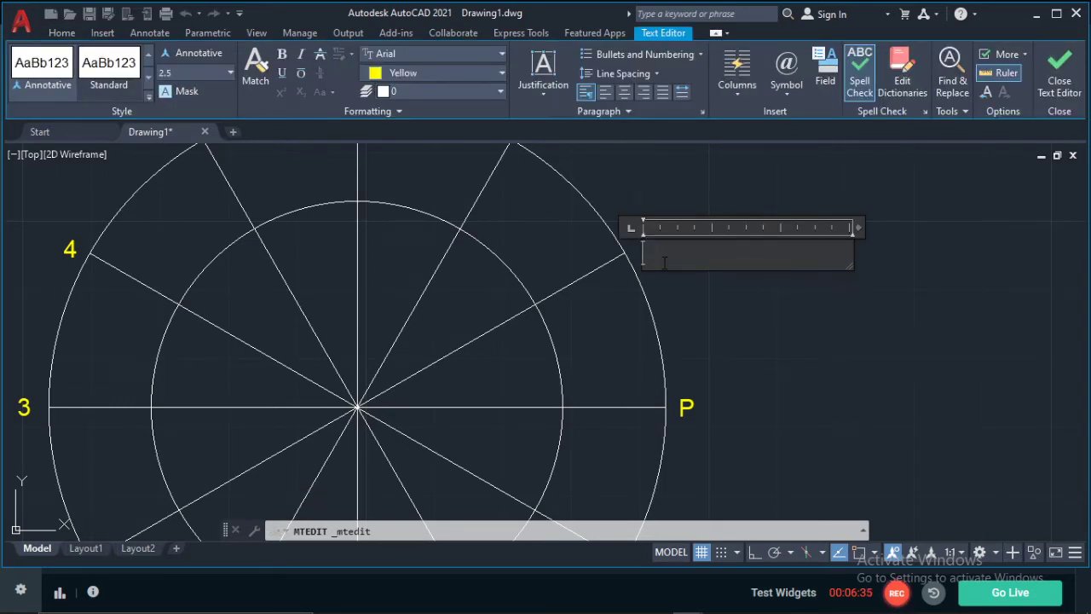
pyautogui.click(676, 321)
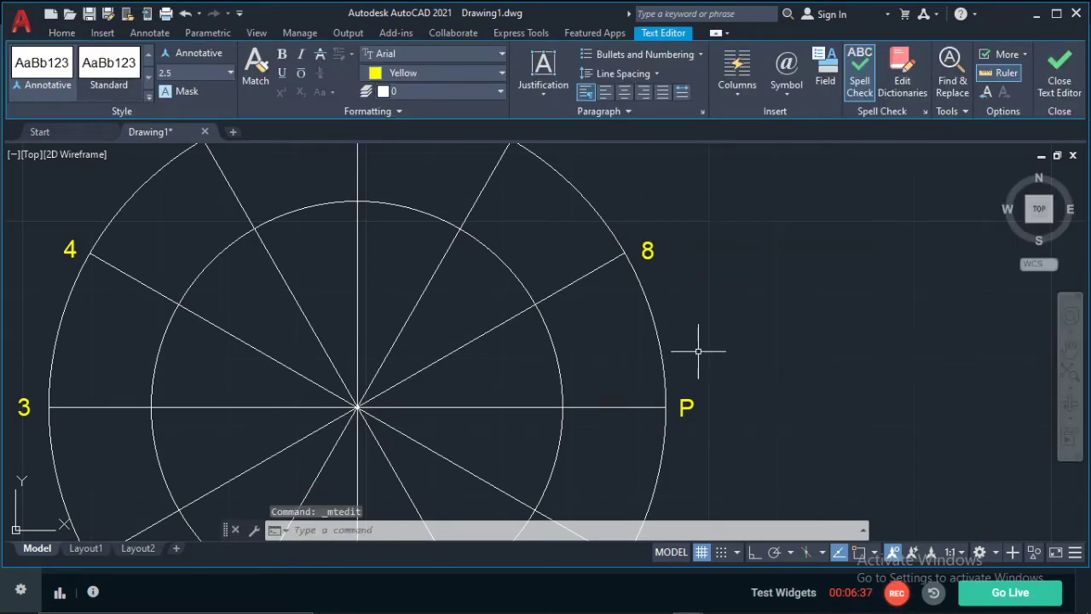
# Renumber the right-side P labels as 9 and 10
pyautogui.moveTo(699, 353); pyautogui.dragTo(648, 309, button='middle')
pyautogui.click(651, 296)
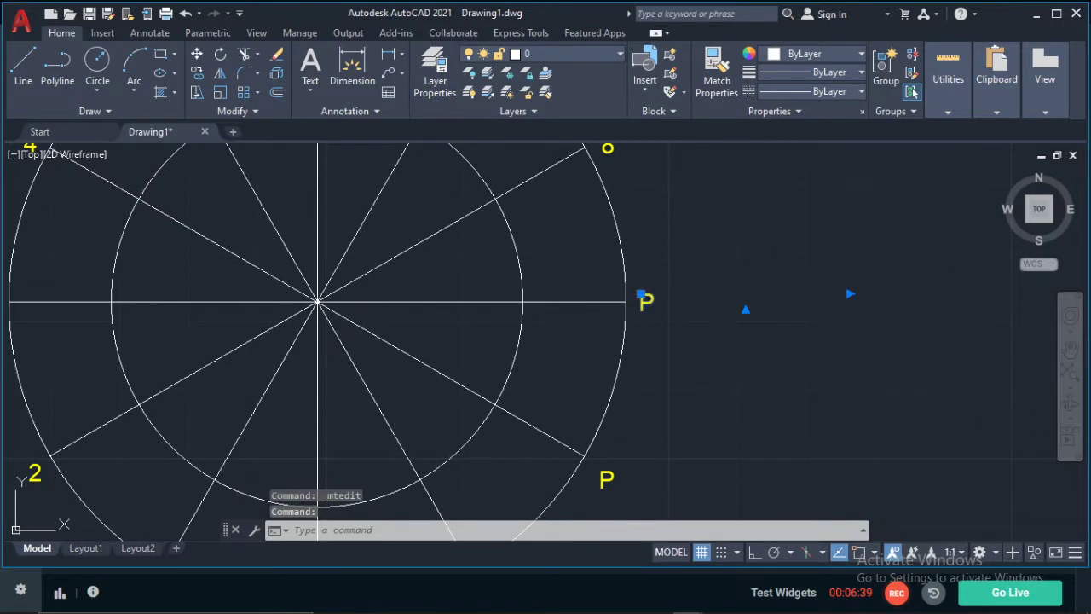
pyautogui.click(633, 358)
pyautogui.moveTo(651, 333); pyautogui.dragTo(706, 231, button='middle')
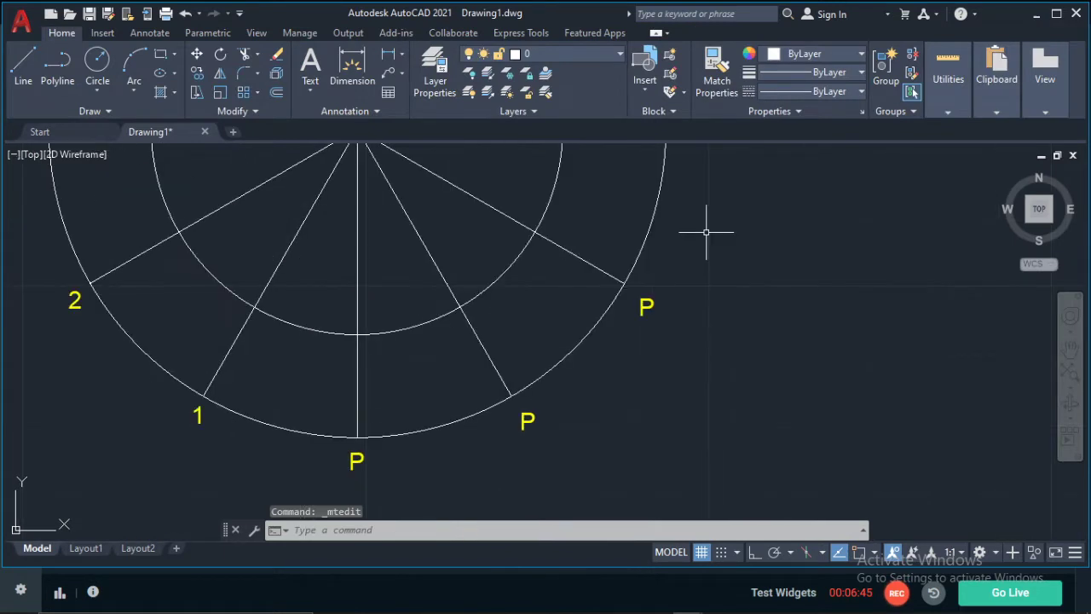
pyautogui.click(646, 308)
pyautogui.doubleClick(645, 307)
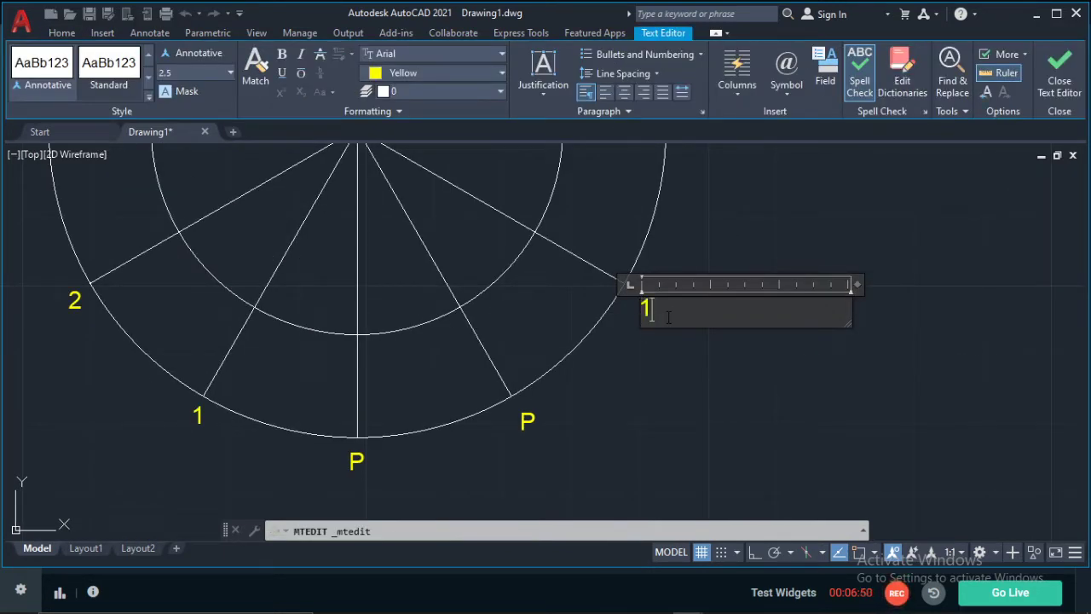
pyautogui.write('10')
pyautogui.click(591, 419)
# Change the last right-side P label to 11, leaving P at the bottom
pyautogui.moveTo(532, 419); pyautogui.dragTo(664, 306, button='middle')
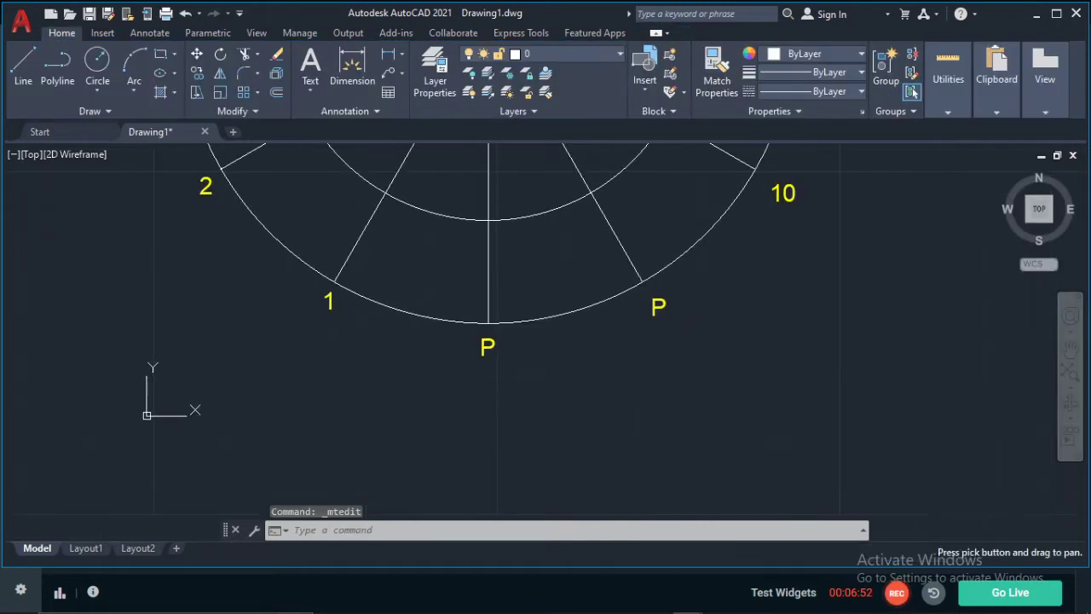
pyautogui.click(662, 304)
pyautogui.doubleClick(658, 305)
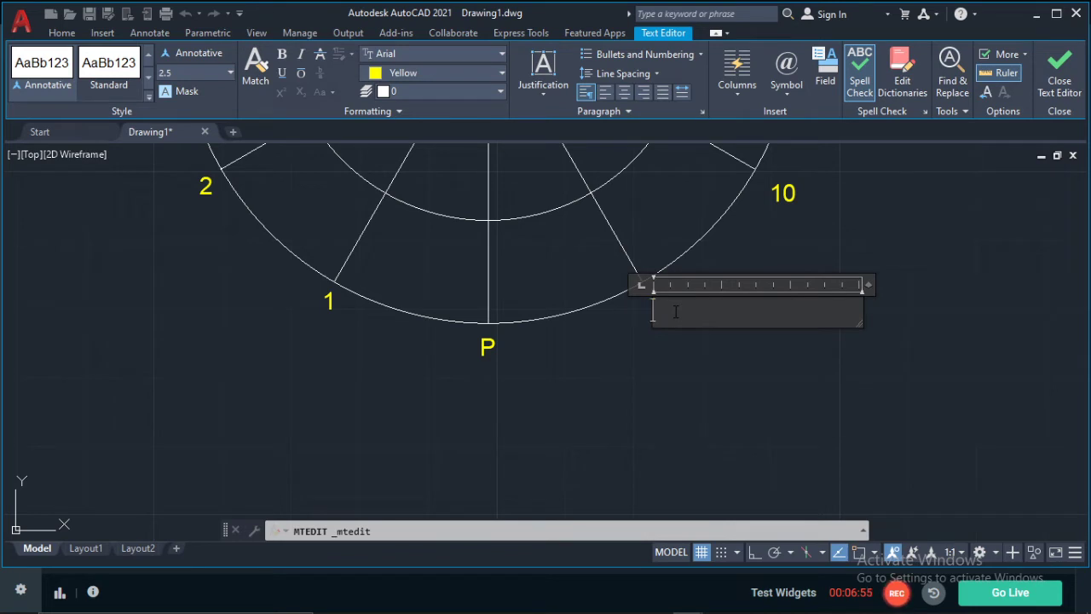
pyautogui.click(658, 353)
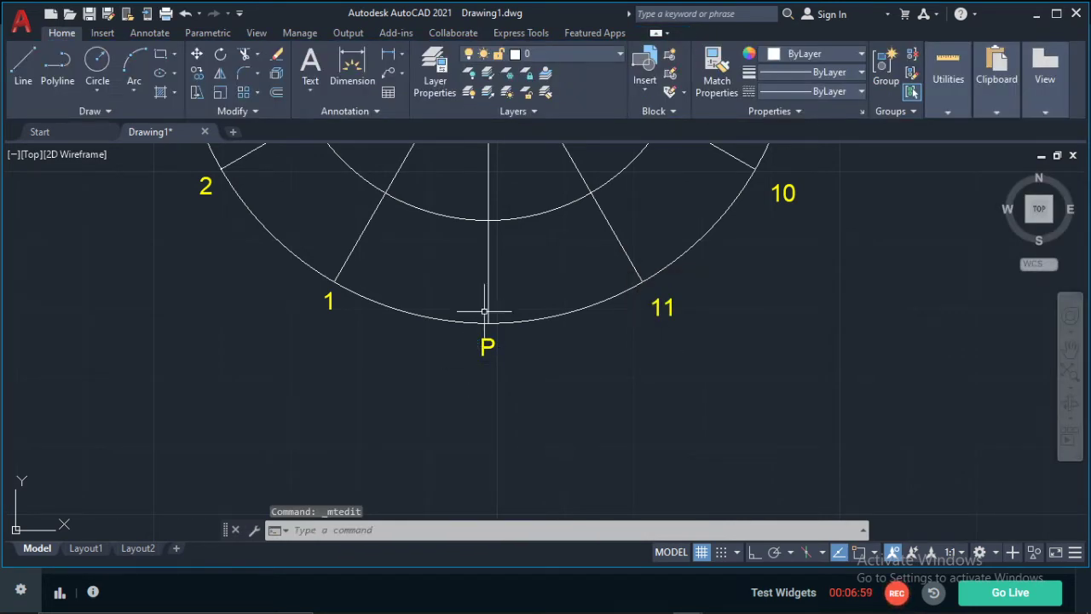
pyautogui.moveTo(486, 309); pyautogui.dragTo(511, 346, button='middle')
pyautogui.moveTo(541, 255); pyautogui.dragTo(556, 335, button='middle')
pyautogui.scroll(-4, 556, 335)
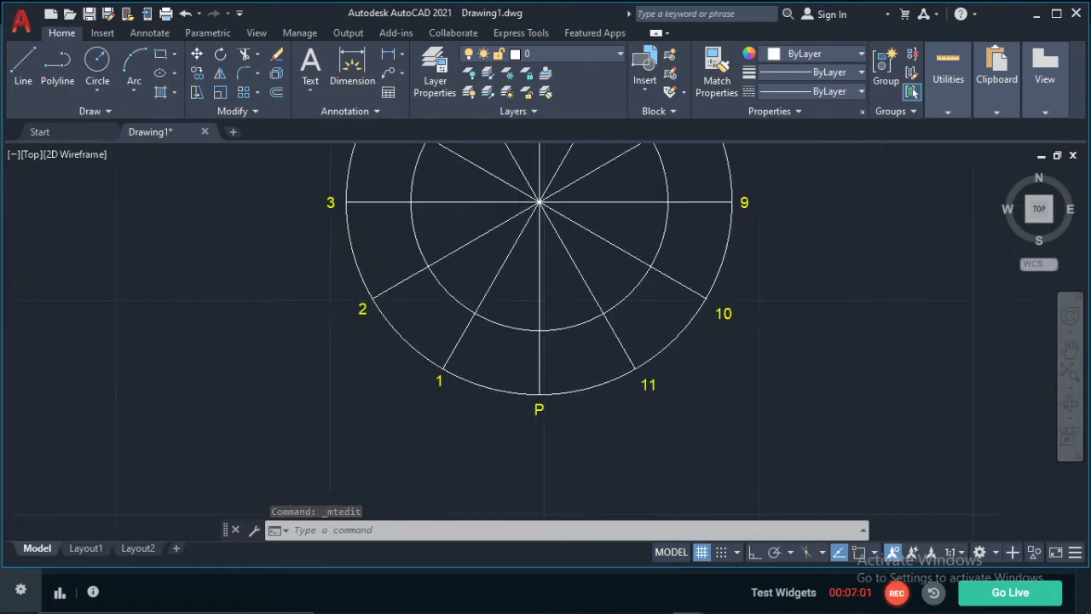
pyautogui.moveTo(759, 307); pyautogui.dragTo(530, 358, button='middle')
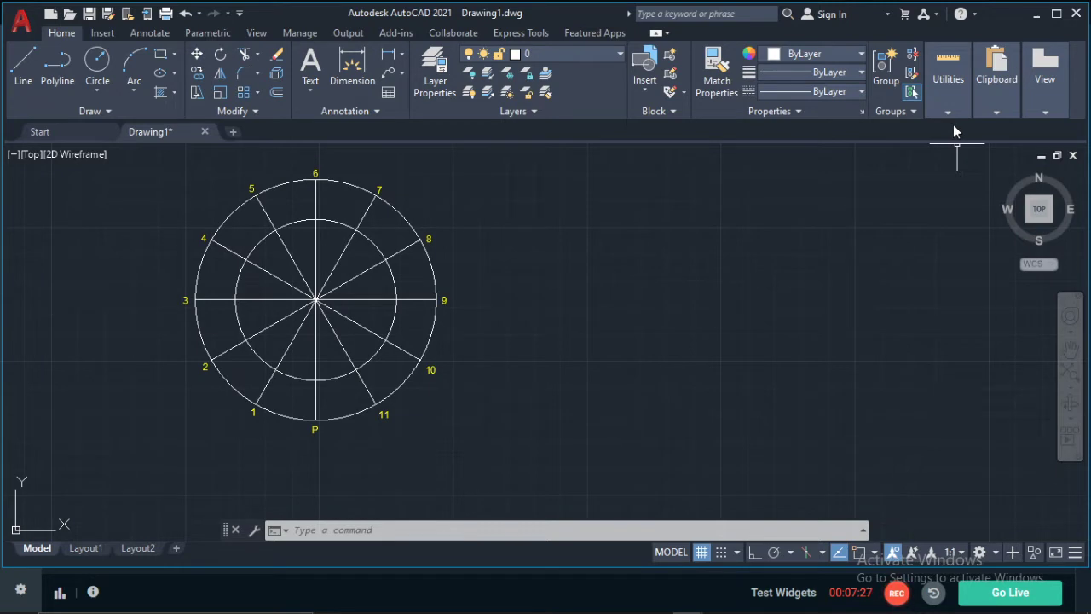
pyautogui.moveTo(948, 109)
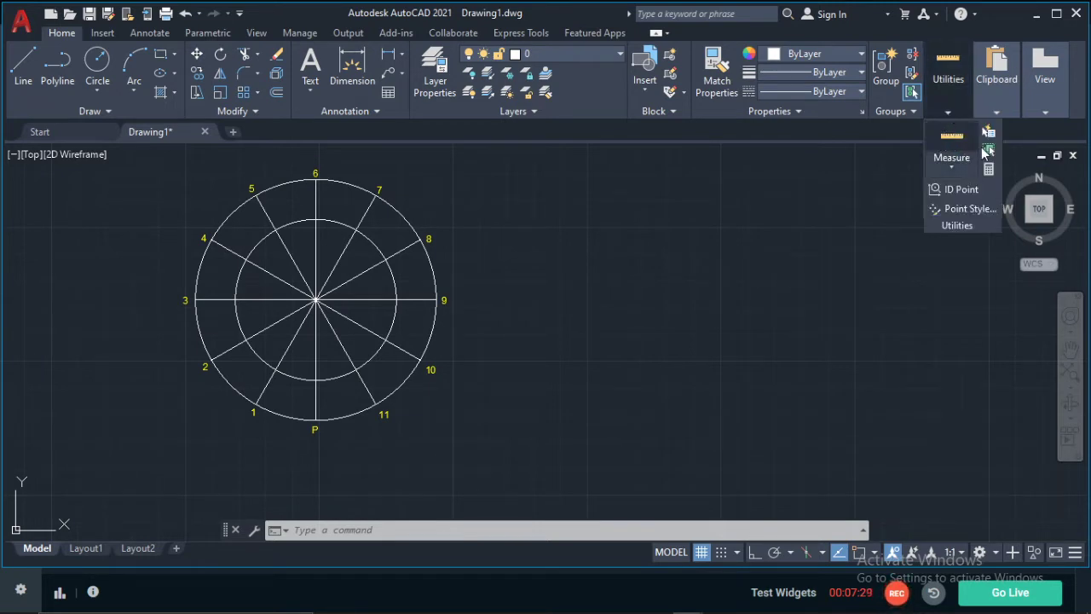
pyautogui.click(990, 170)
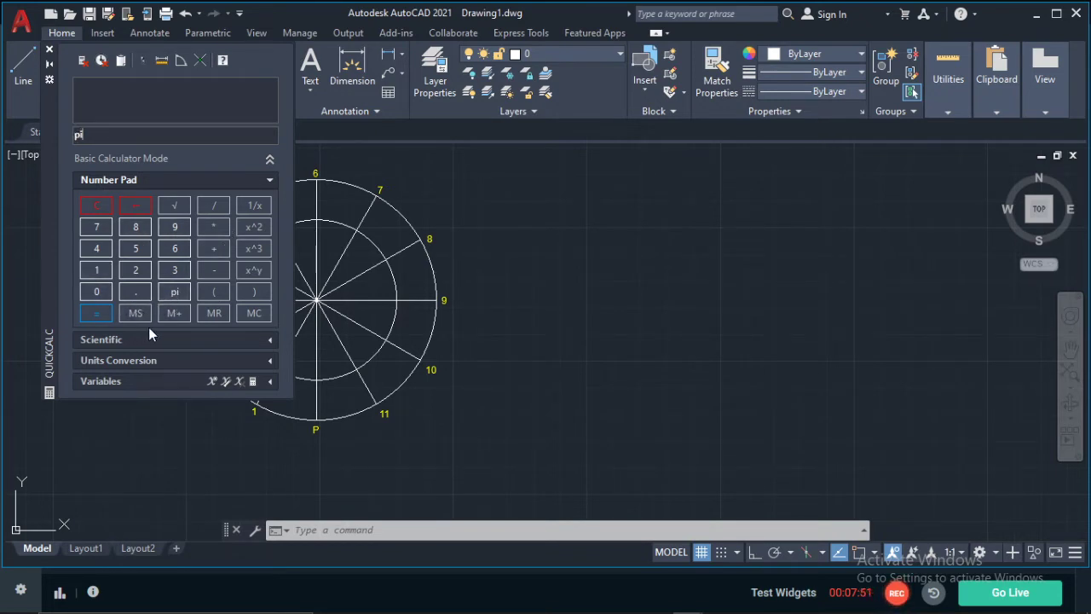
pyautogui.click(214, 227)
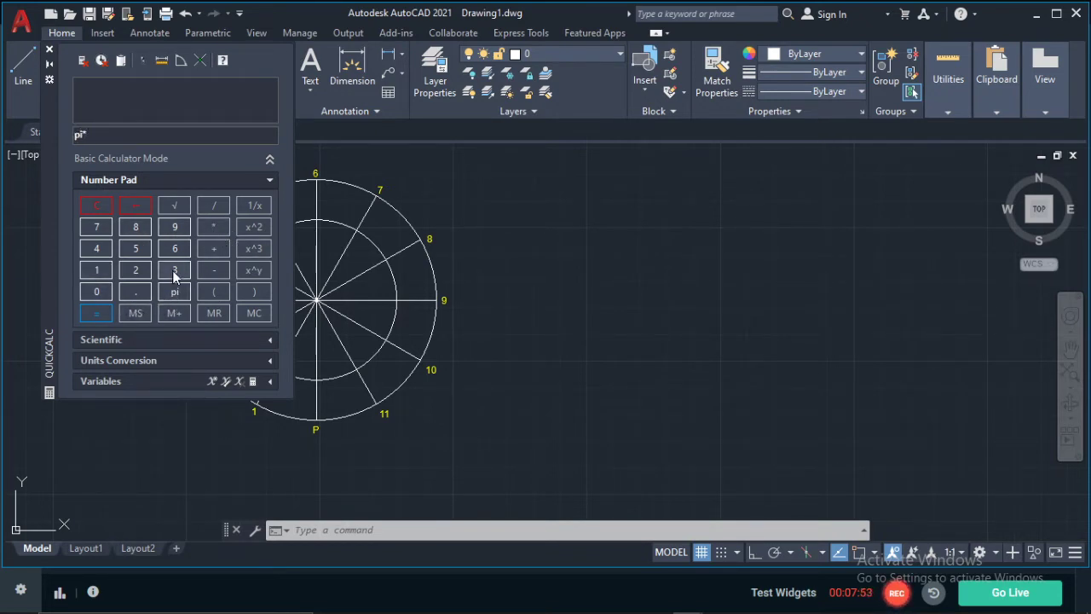
pyautogui.click(183, 247)
pyautogui.click(98, 293)
pyautogui.click(96, 313)
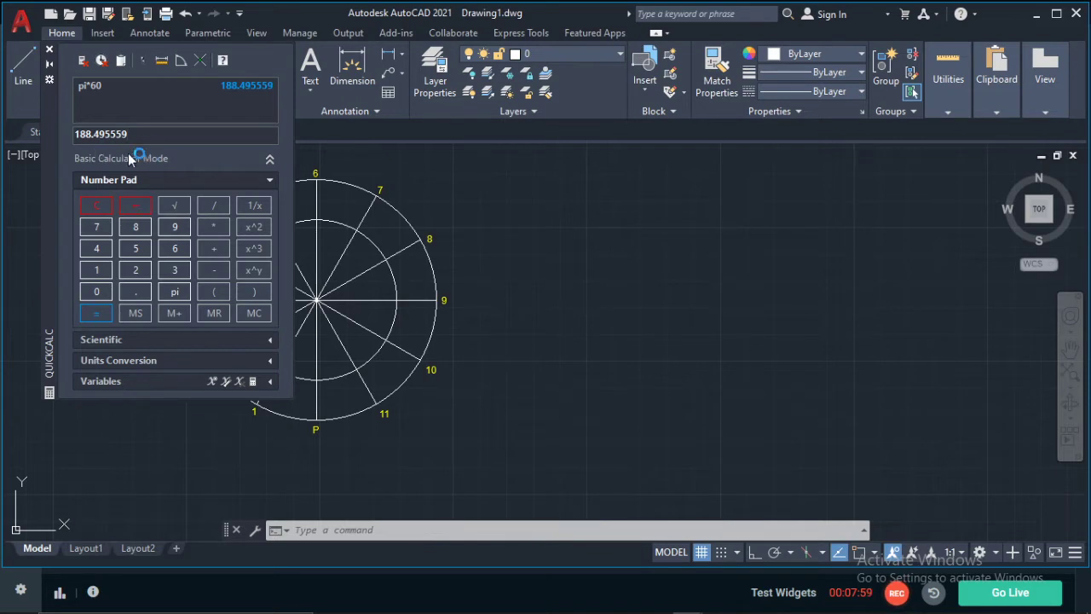
pyautogui.click(49, 50)
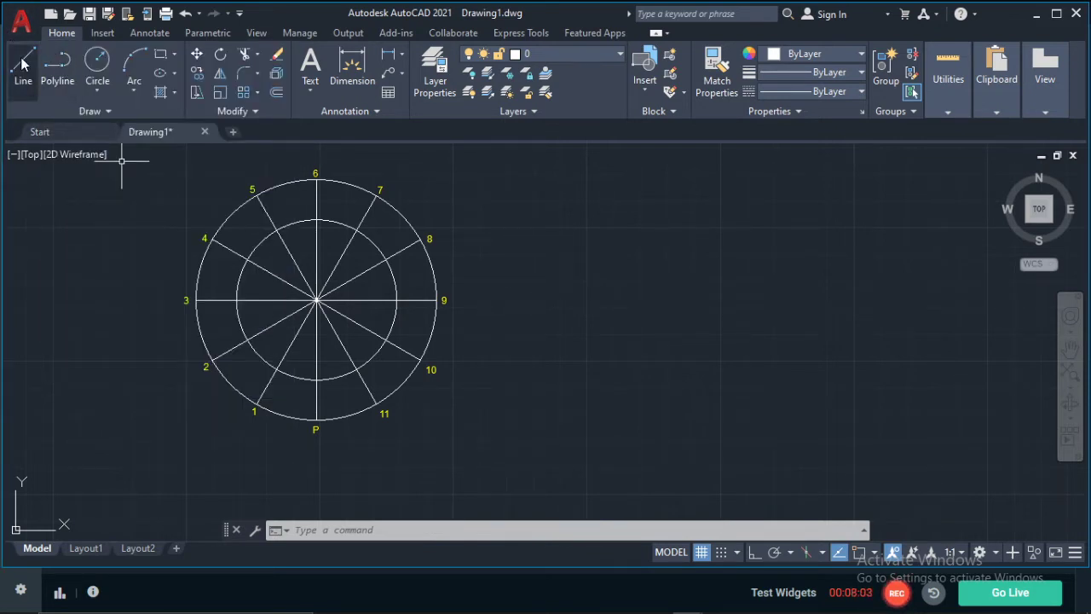
# With Ortho and Osnap on, draw a 188.5-unit line rightward from the inner circle's bottom quadrant
pyautogui.click(23, 64)
pyautogui.scroll(4, 312, 387)
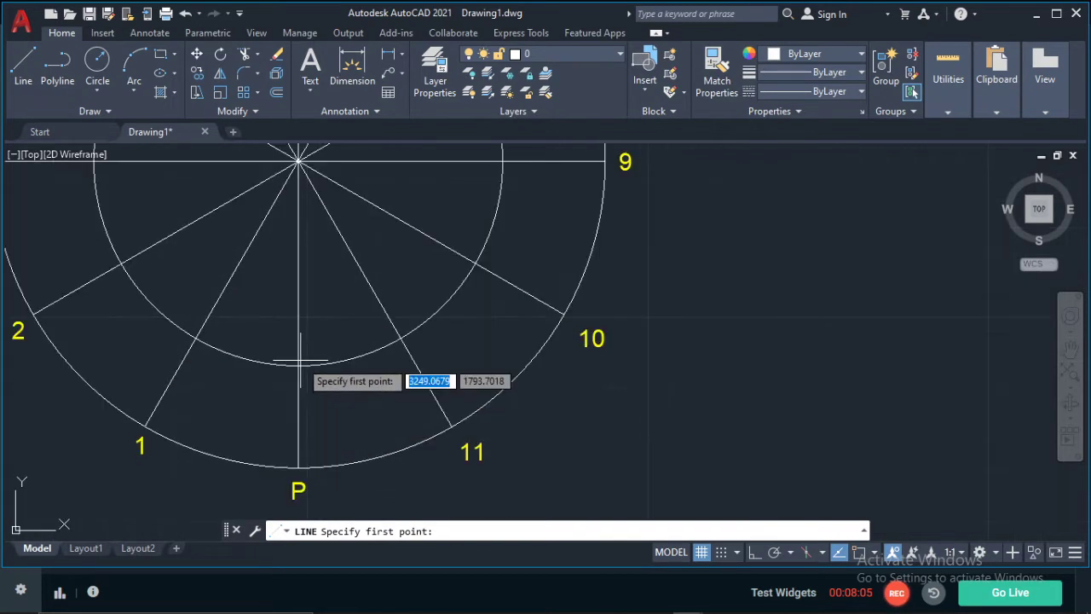
pyautogui.click(755, 554)
pyautogui.click(858, 553)
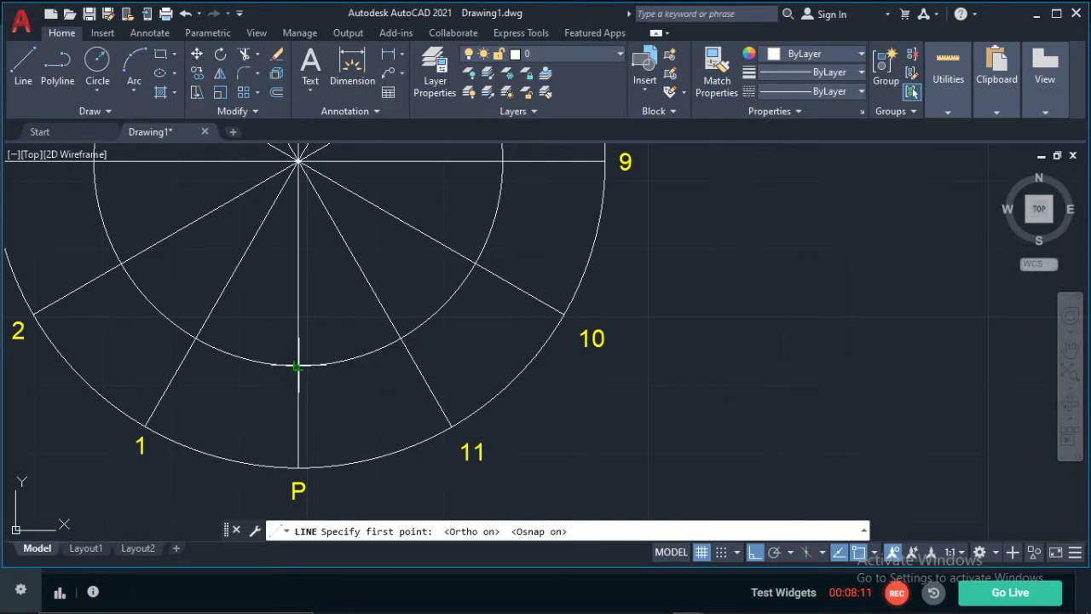
pyautogui.click(297, 373)
pyautogui.moveTo(926, 434); pyautogui.dragTo(689, 451, button='middle')
pyautogui.scroll(-4, 770, 364)
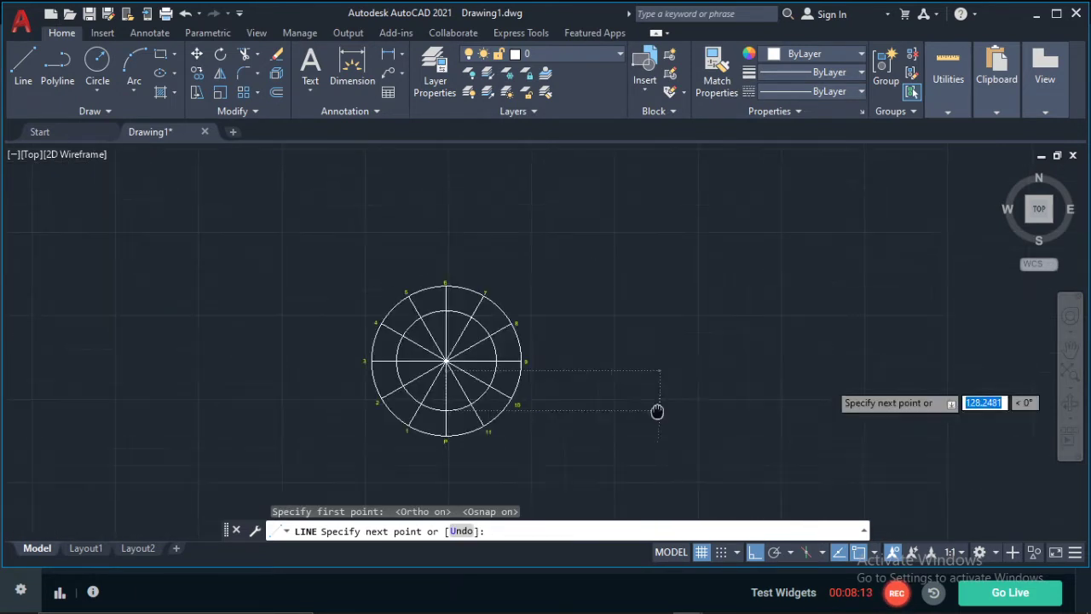
pyautogui.write('188')
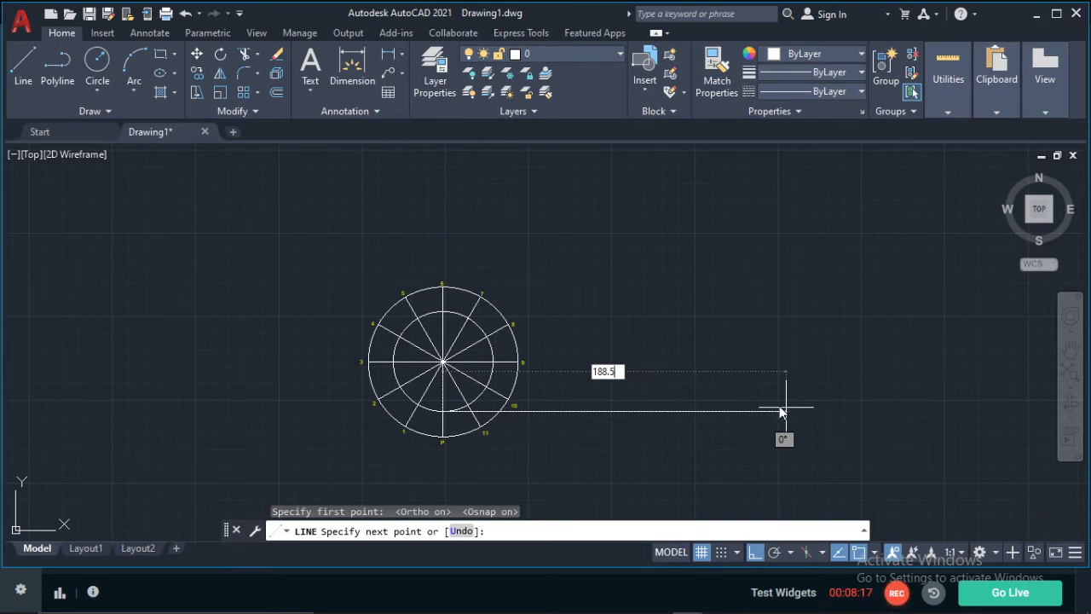
pyautogui.write('.5')
pyautogui.press('Return')
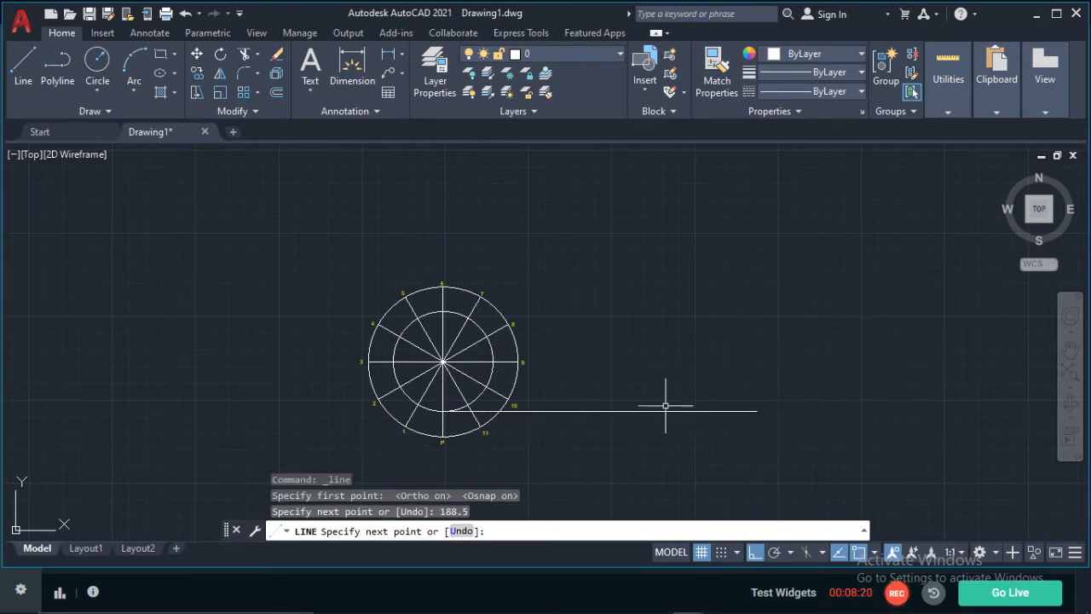
pyautogui.press('Escape')
pyautogui.scroll(4, 656, 460)
pyautogui.scroll(-2, 463, 361)
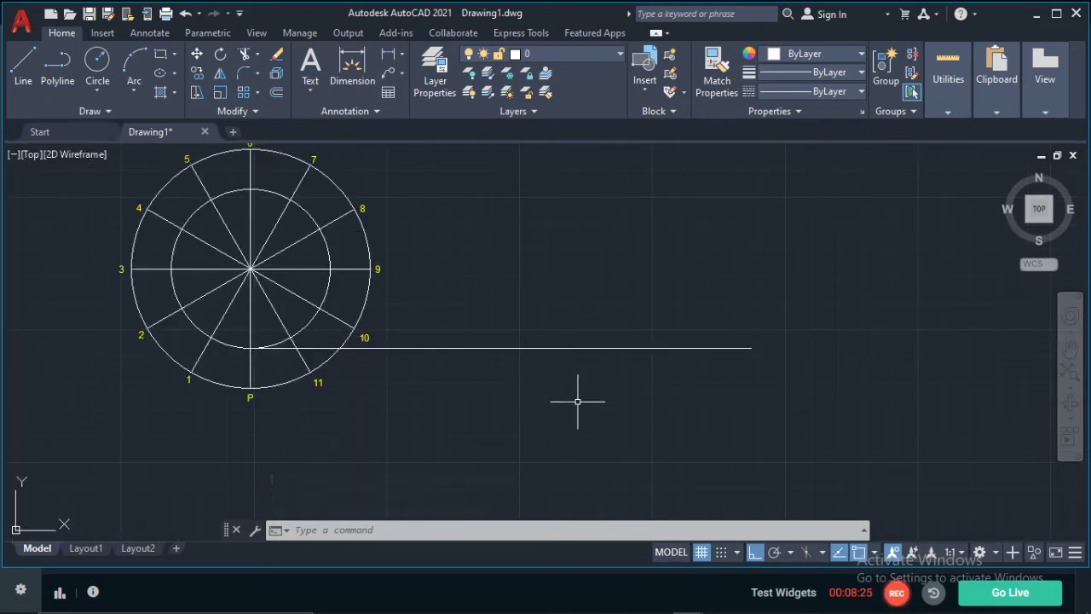
pyautogui.press('Escape')
pyautogui.press('Escape')
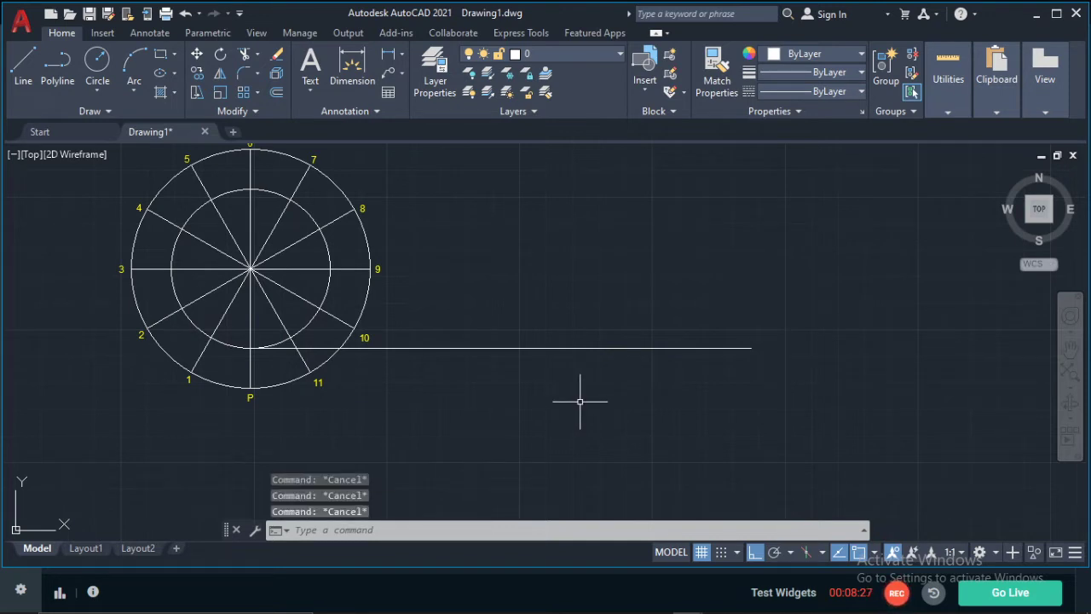
# Use DIVIDE on the 188.5-unit horizontal line to split it into 12 equal segments
pyautogui.write('DI')
pyautogui.press('BackSpace')
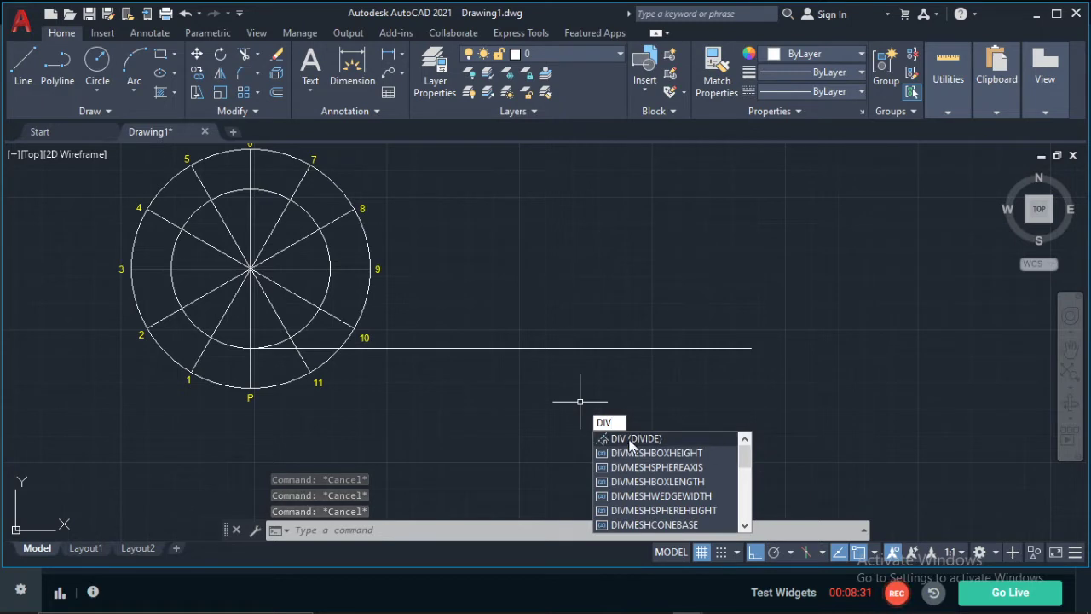
pyautogui.press('Return')
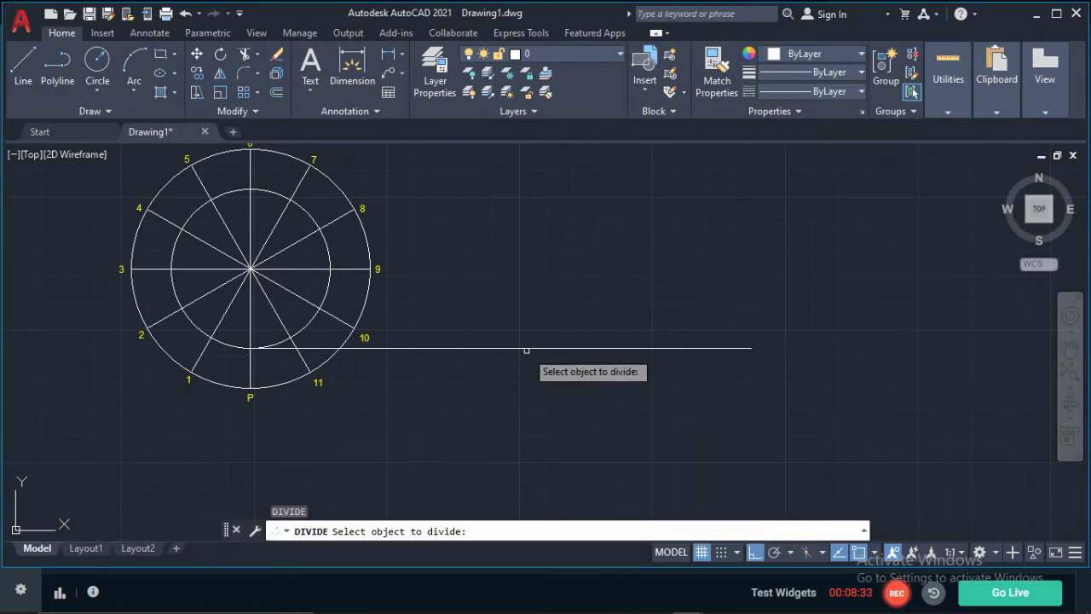
pyautogui.click(519, 348)
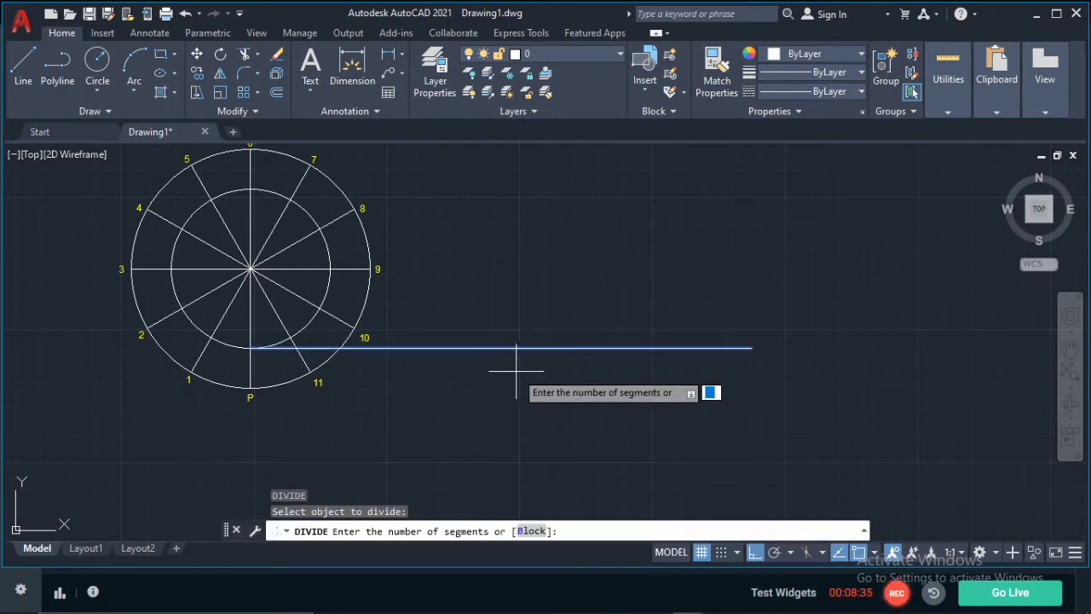
pyautogui.write('12')
pyautogui.press('Return')
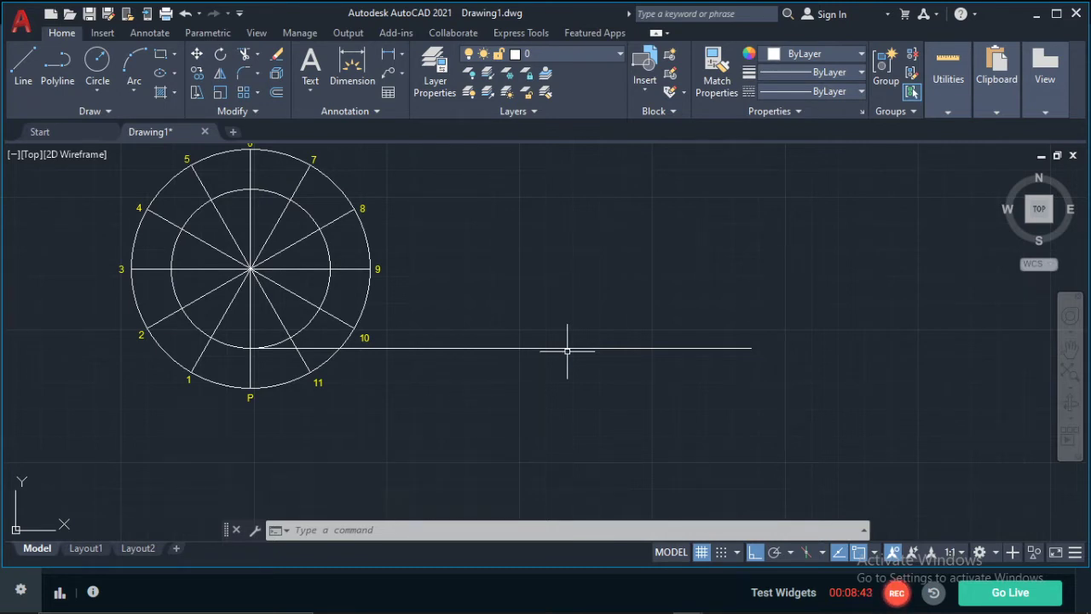
pyautogui.click(25, 68)
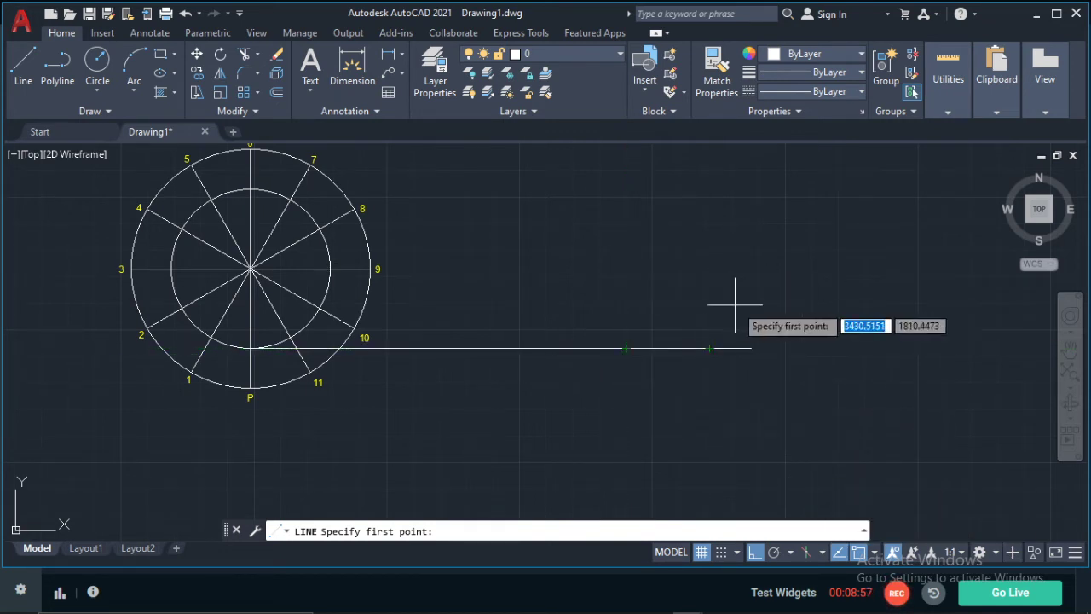
pyautogui.press('Escape')
pyautogui.press('Escape')
pyautogui.press('Escape')
pyautogui.press('Escape')
# In Point Style, choose the circled-X marker and change point size from 5 to 2
pyautogui.write('DDPLOTSTAMP')
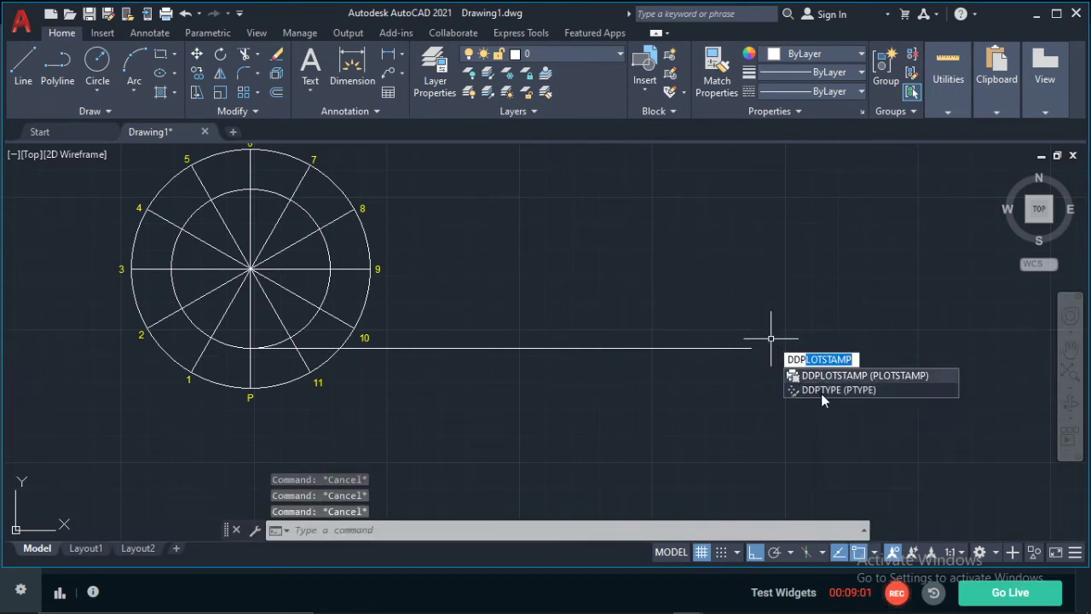
pyautogui.click(815, 390)
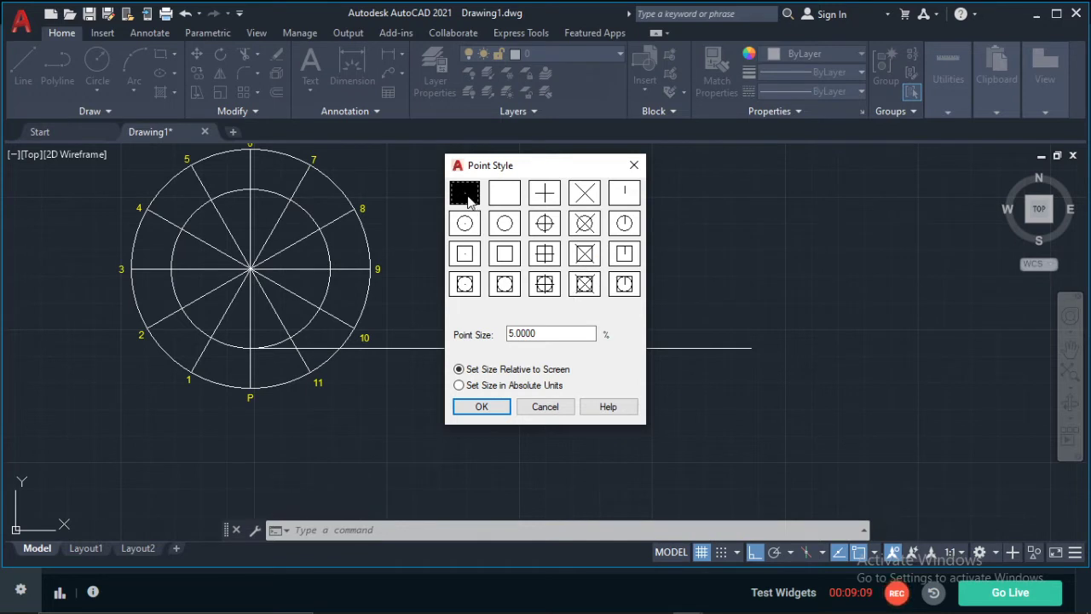
pyautogui.click(583, 222)
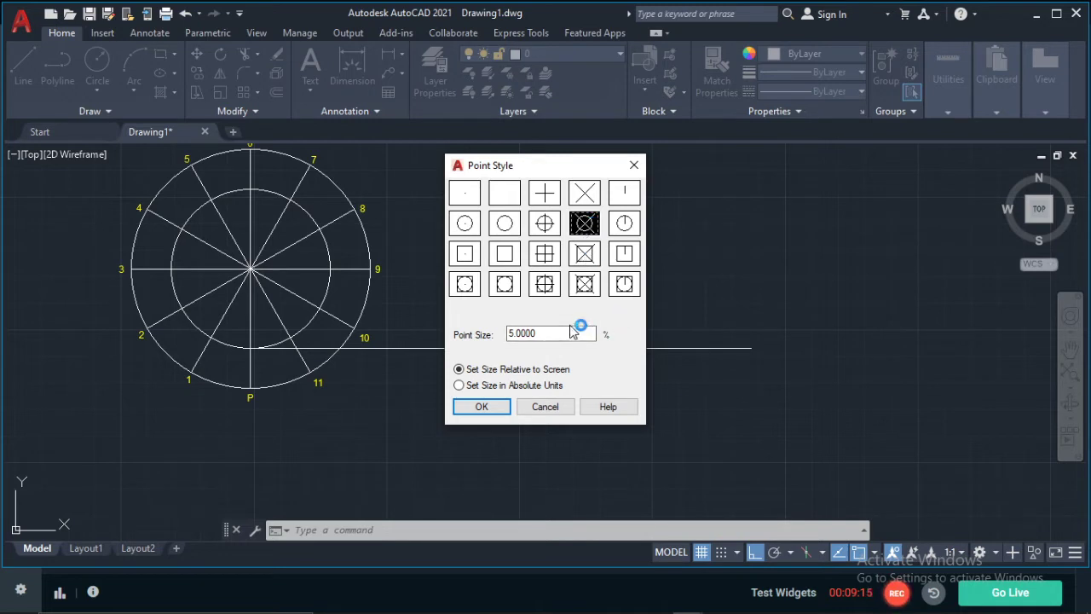
pyautogui.moveTo(572, 330); pyautogui.dragTo(481, 321)
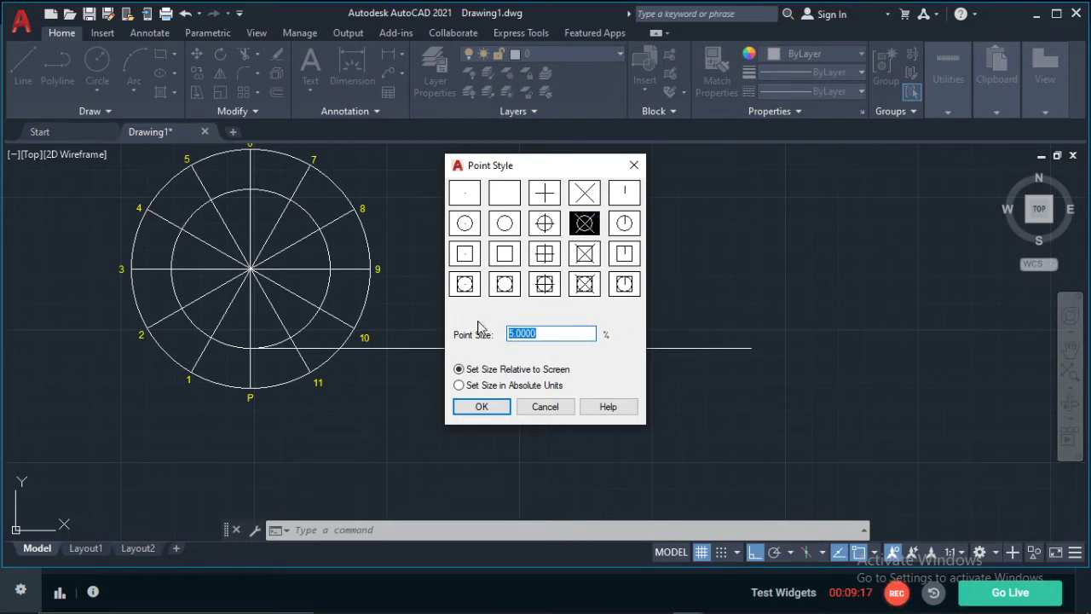
pyautogui.write('2')
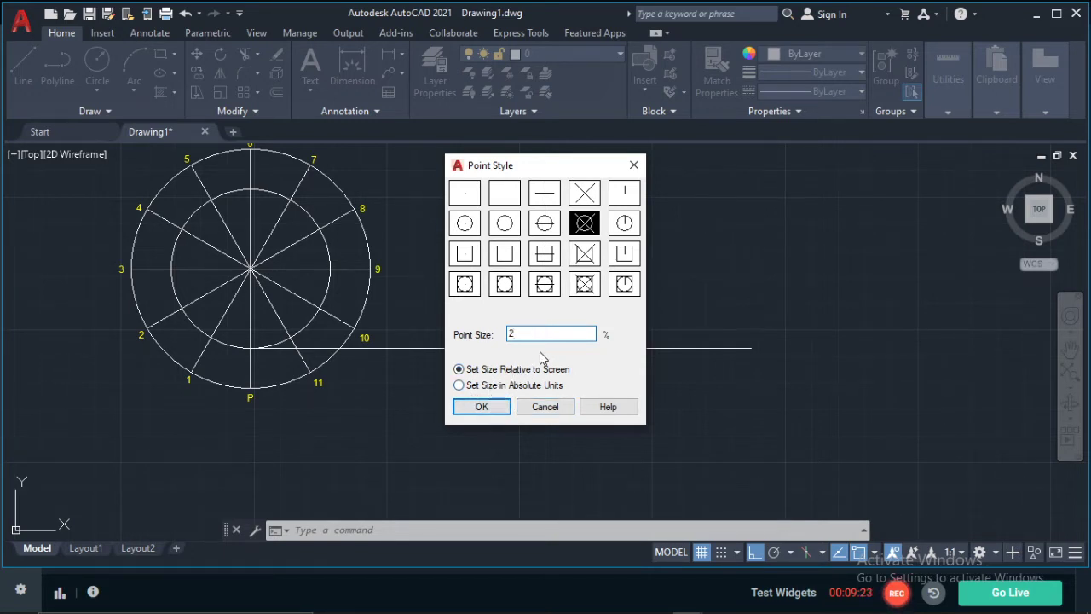
pyautogui.click(482, 407)
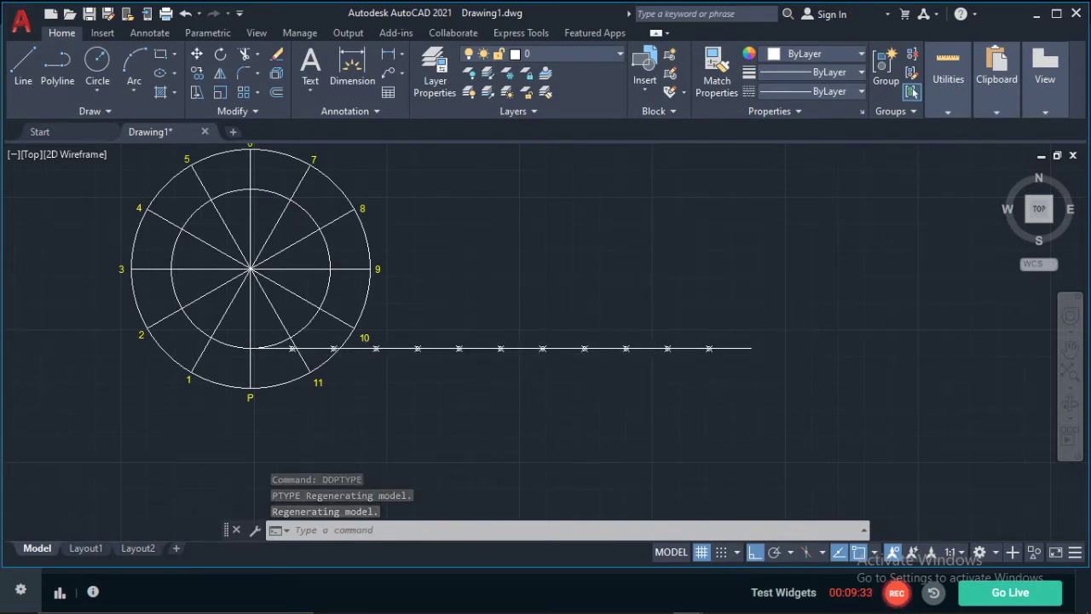
pyautogui.scroll(-10, 537, 359)
# Reopen Point Style via DDPTYPE and switch to Set Size in Absolute Units
pyautogui.scroll(10, 537, 359)
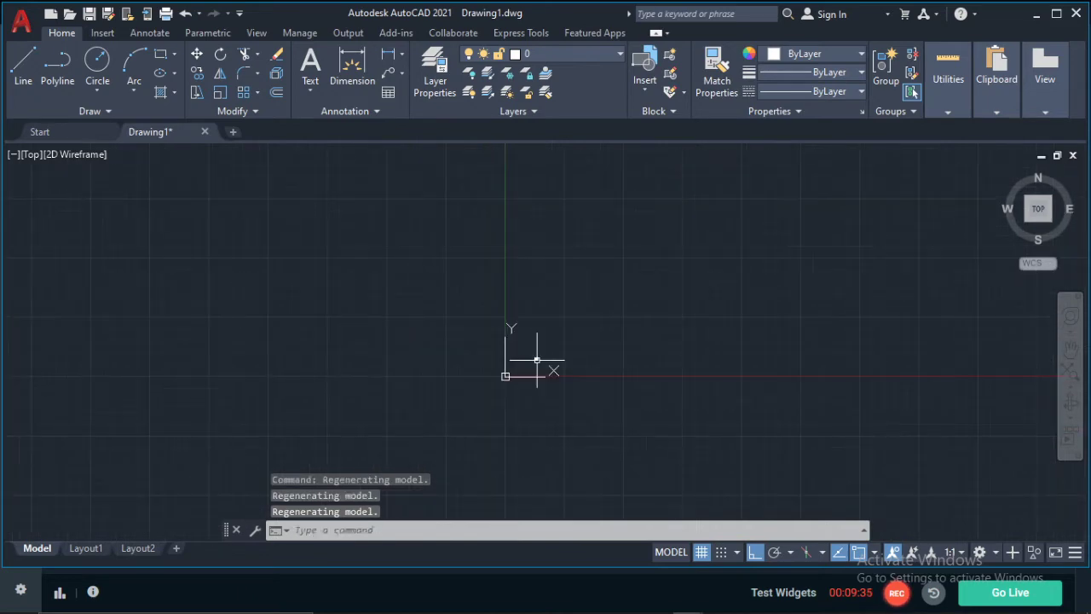
pyautogui.scroll(6, 367, 392)
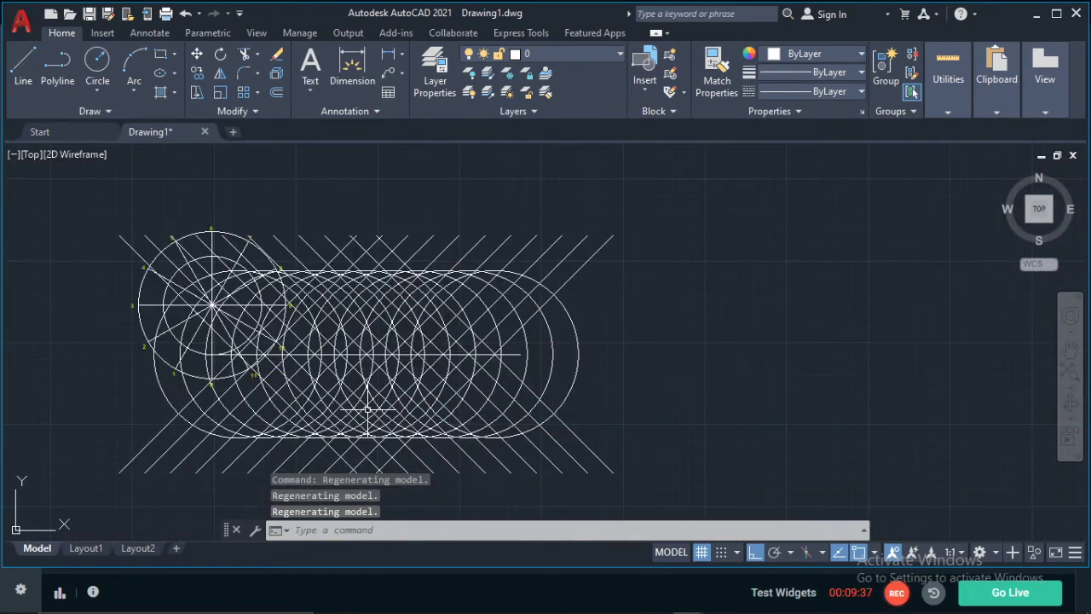
pyautogui.scroll(8, 361, 336)
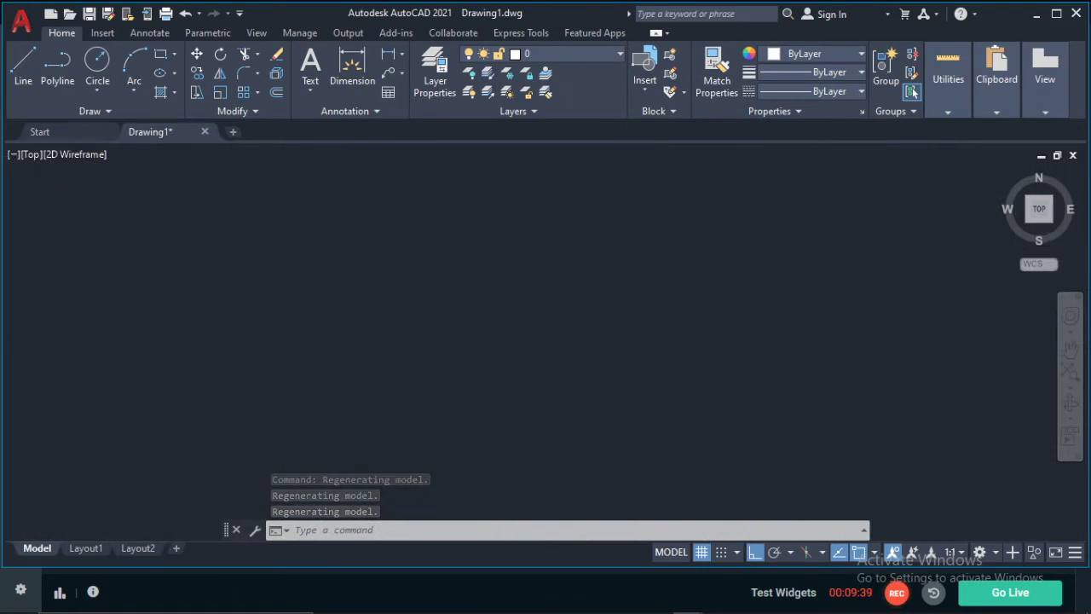
pyautogui.scroll(-5, 365, 282)
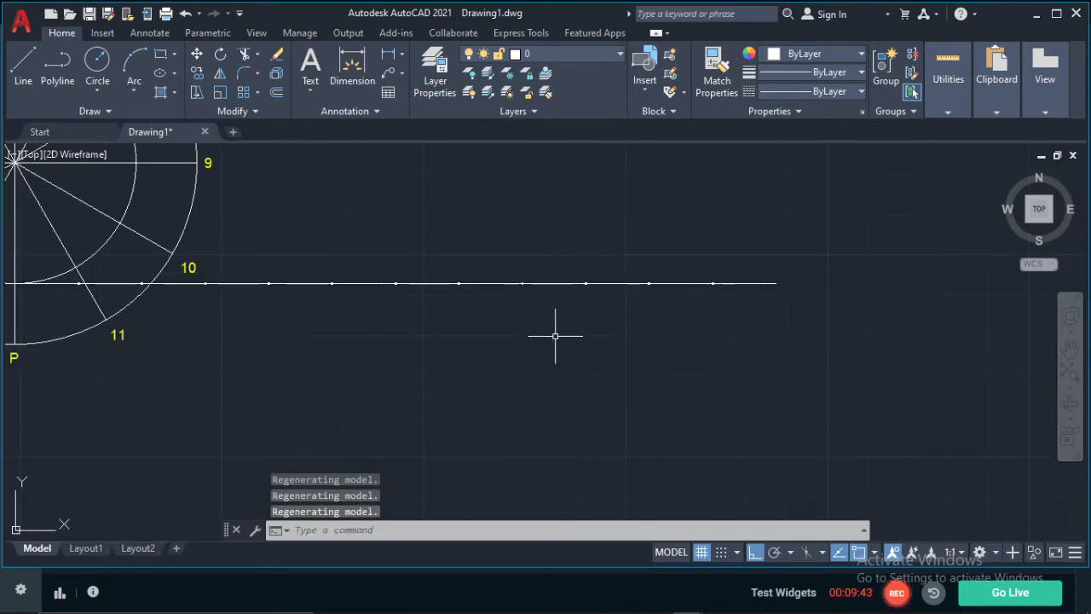
pyautogui.press('Escape')
pyautogui.press('Escape')
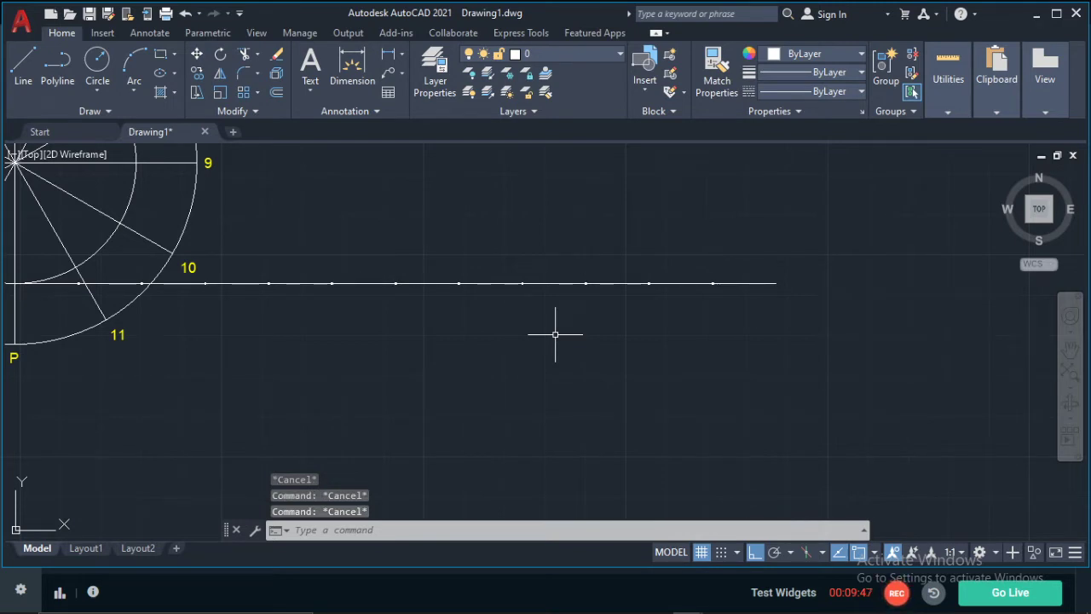
pyautogui.write('DDPTYPE')
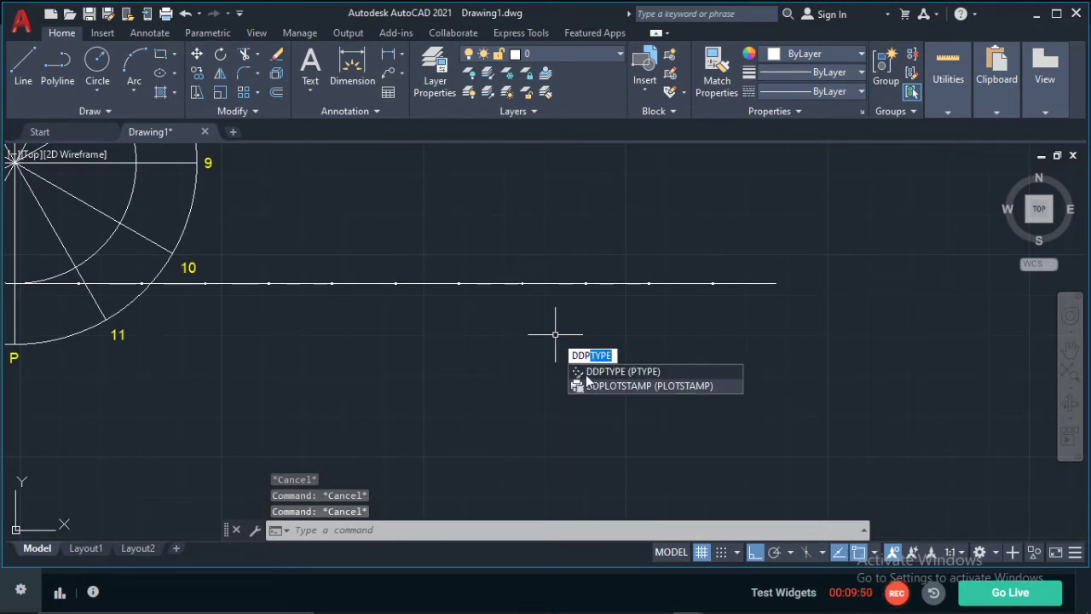
pyautogui.click(608, 374)
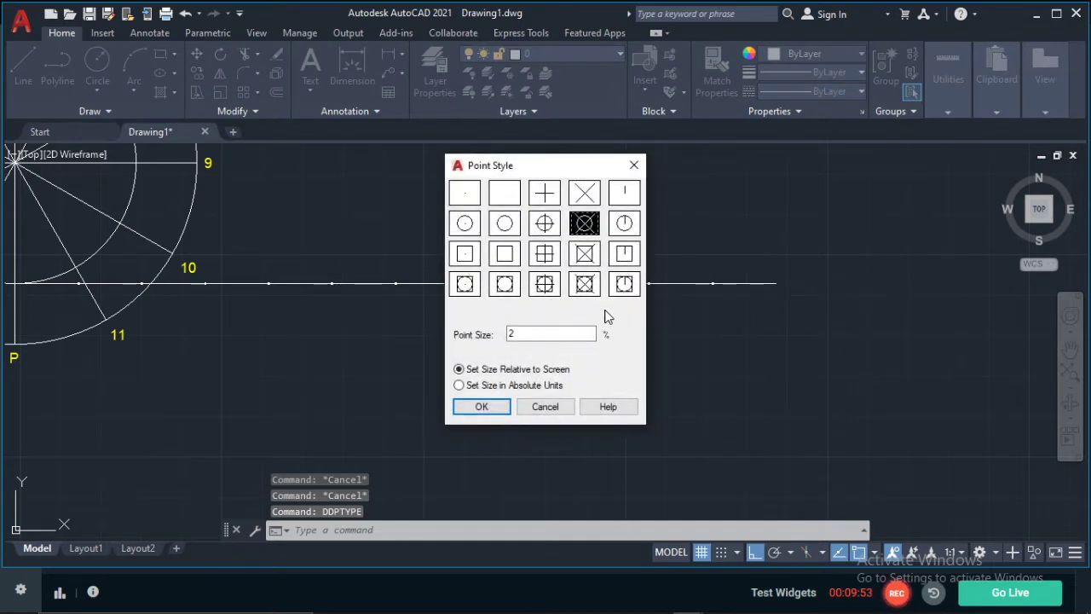
pyautogui.click(461, 385)
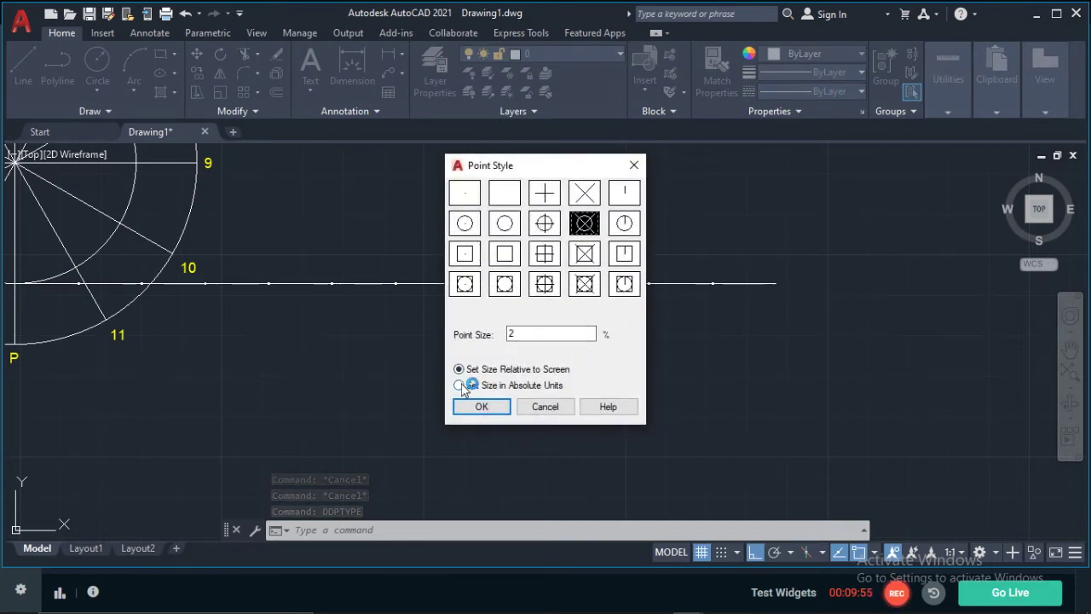
pyautogui.click(478, 406)
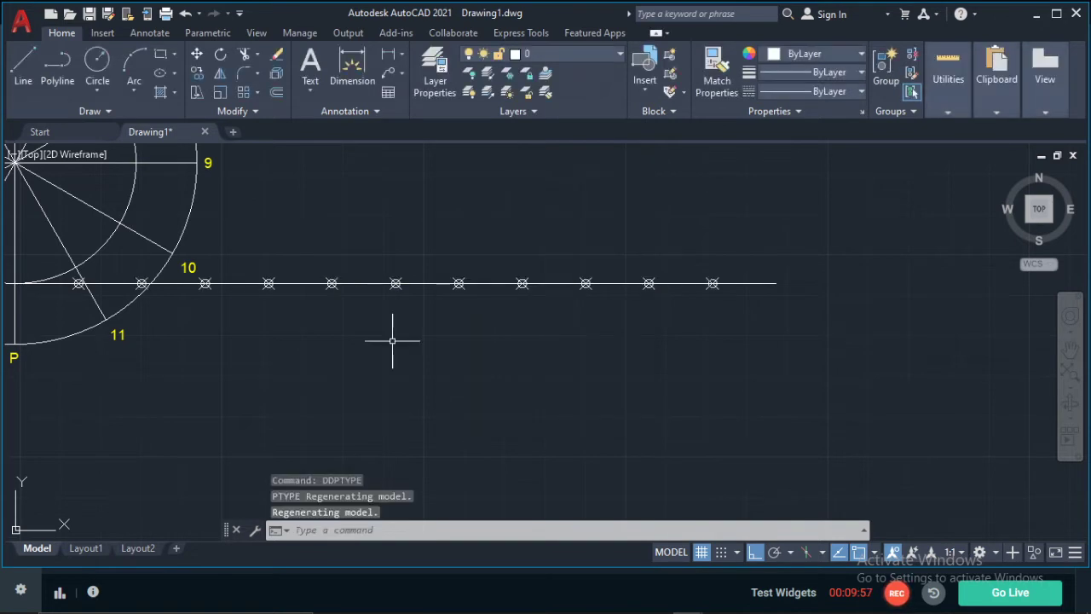
pyautogui.scroll(2, 429, 255)
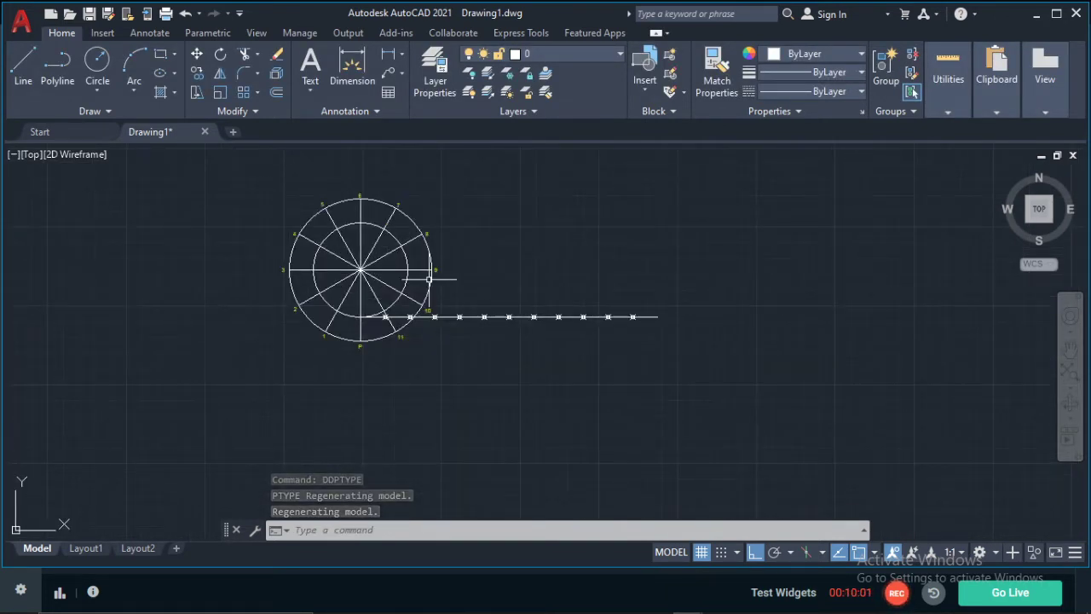
pyautogui.scroll(4, 429, 279)
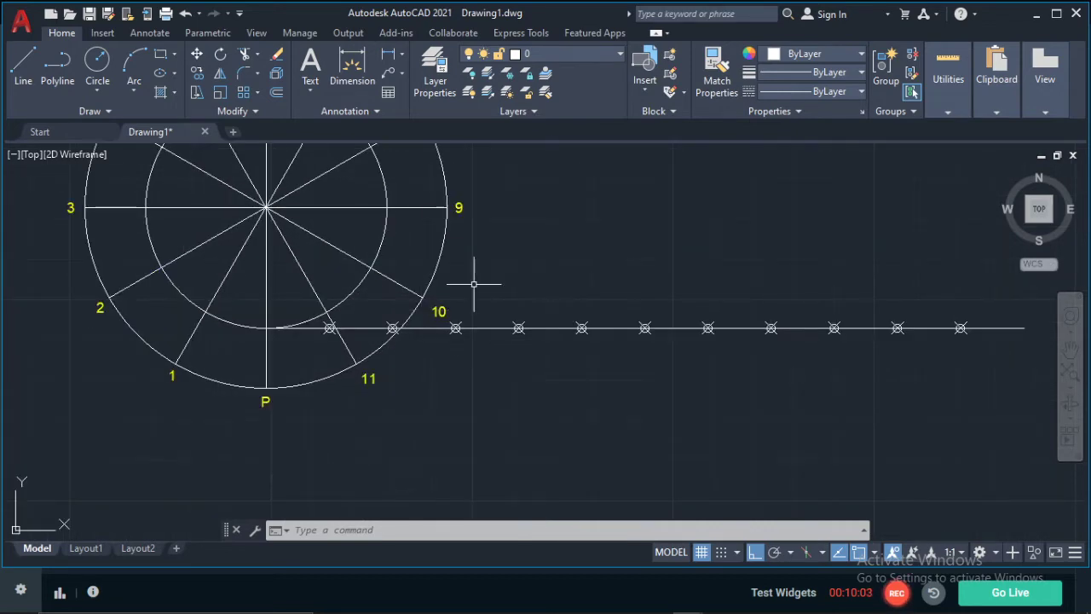
pyautogui.scroll(-2, 454, 250)
pyautogui.moveTo(454, 250); pyautogui.dragTo(539, 379, button='middle')
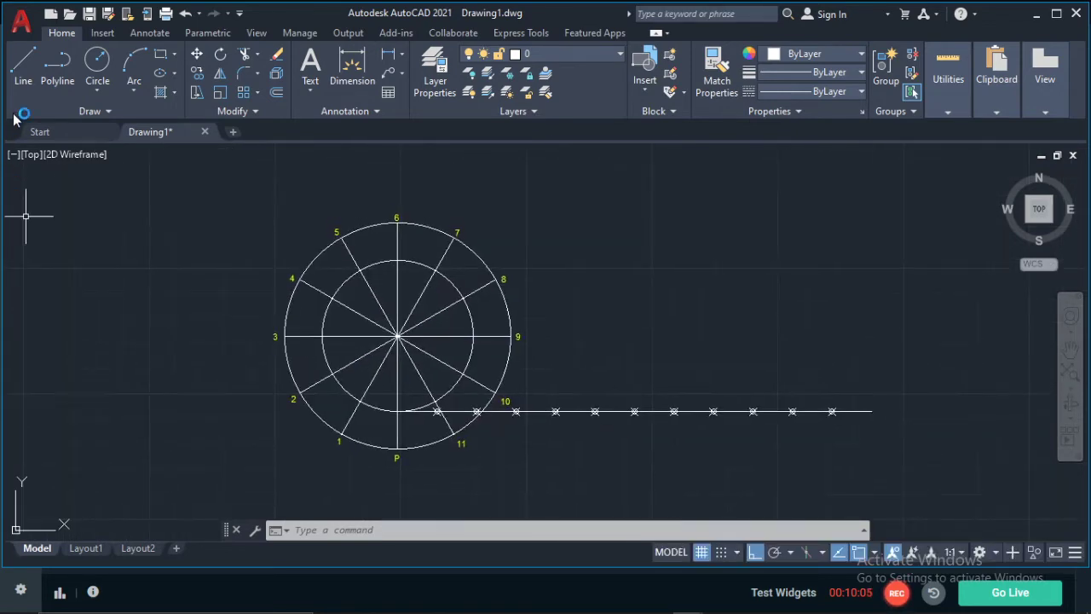
# Select the divided line and copy it, using its left endpoint as the base point
pyautogui.click(25, 60)
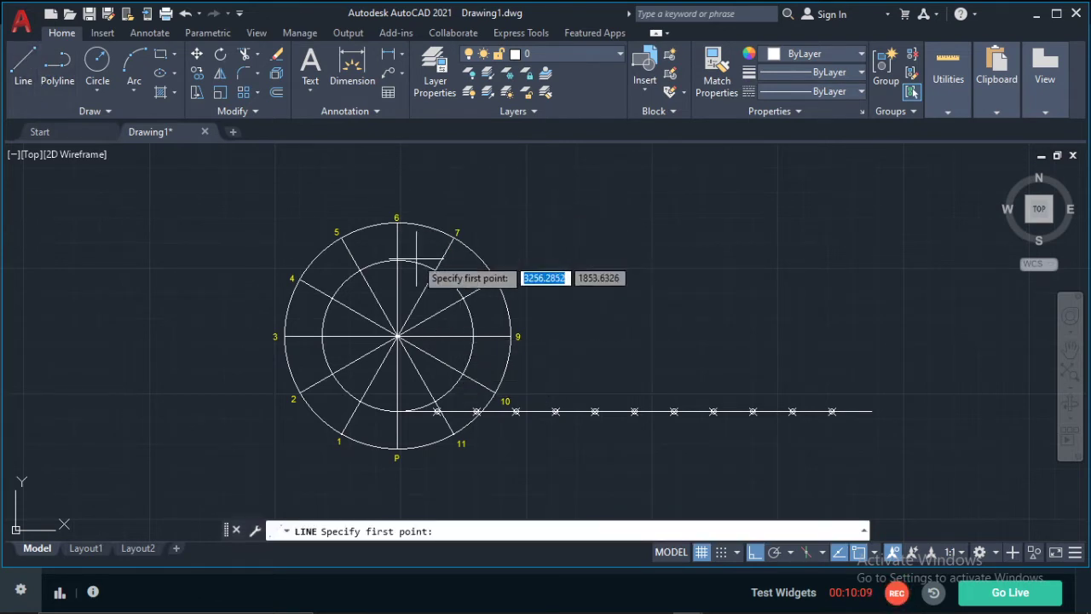
pyautogui.scroll(8, 397, 248)
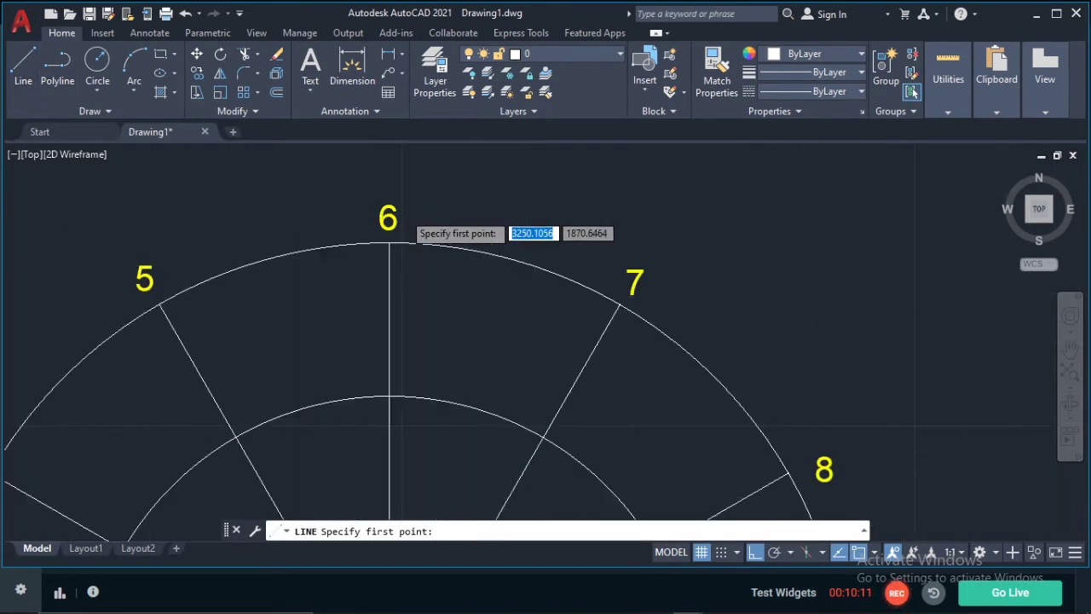
pyautogui.scroll(-8, 436, 274)
pyautogui.moveTo(499, 365); pyautogui.dragTo(292, 163, button='middle')
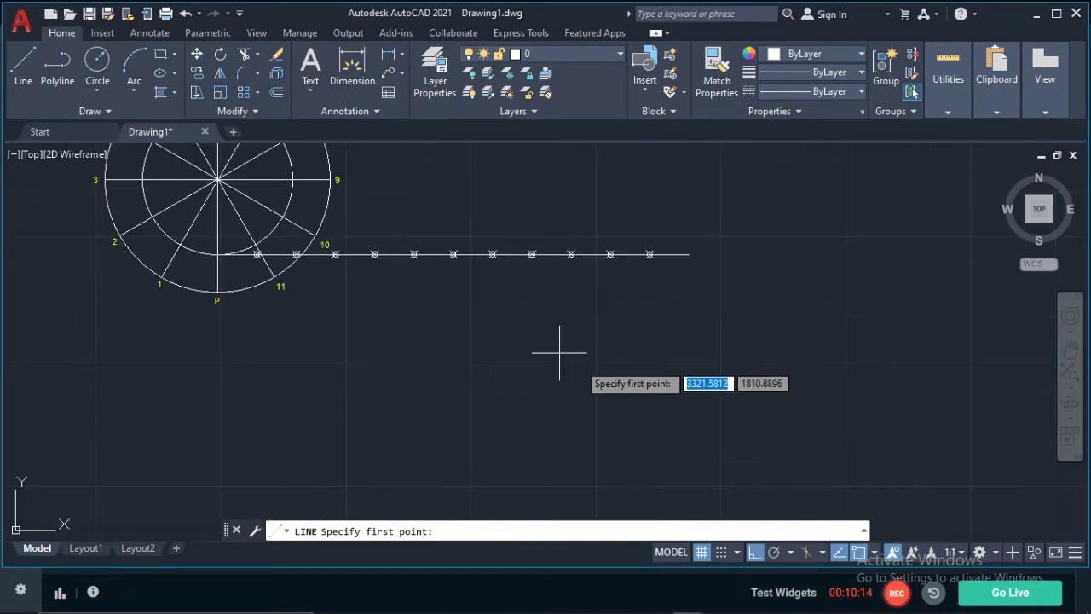
pyautogui.press('Escape')
pyautogui.click(478, 254)
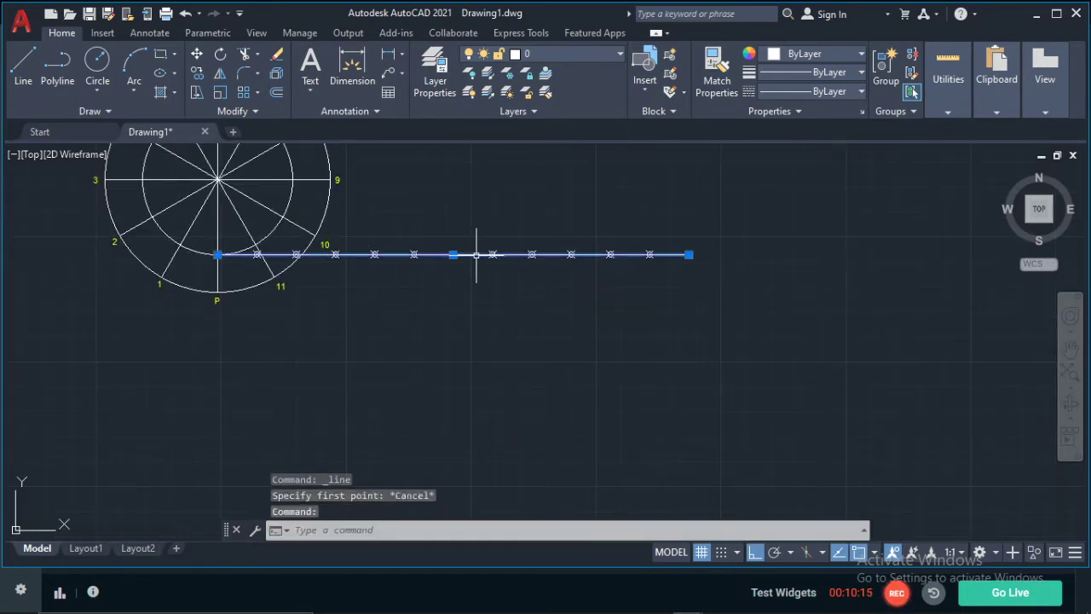
pyautogui.click(197, 73)
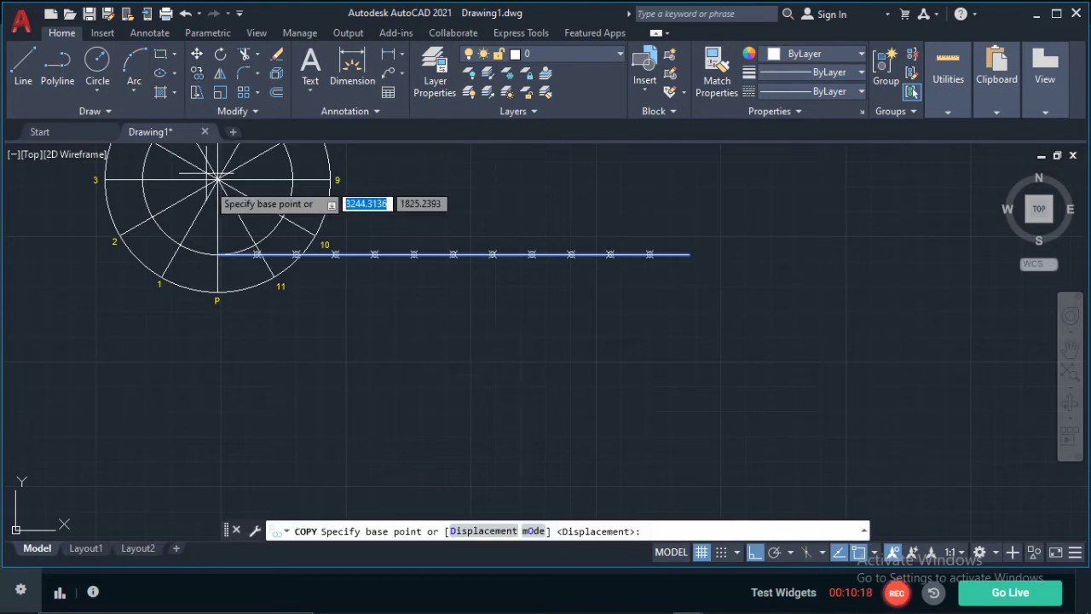
pyautogui.click(218, 254)
# Place line copies touching the outer circle at point 6 on top and at P below
pyautogui.moveTo(218, 164); pyautogui.dragTo(267, 297, button='middle')
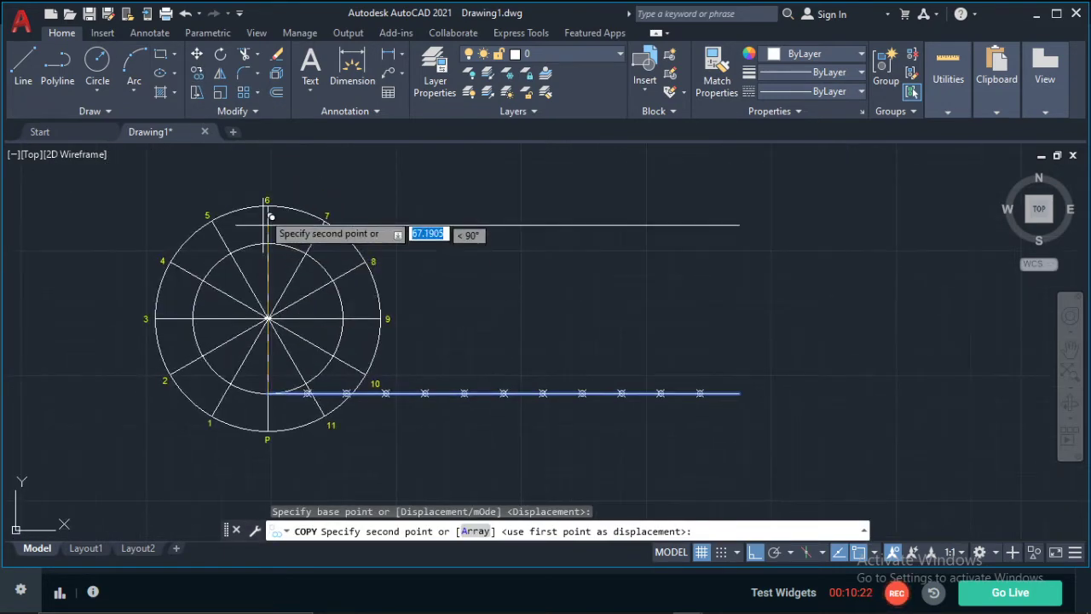
pyautogui.scroll(4, 267, 198)
pyautogui.scroll(4, 274, 199)
pyautogui.scroll(5, 281, 188)
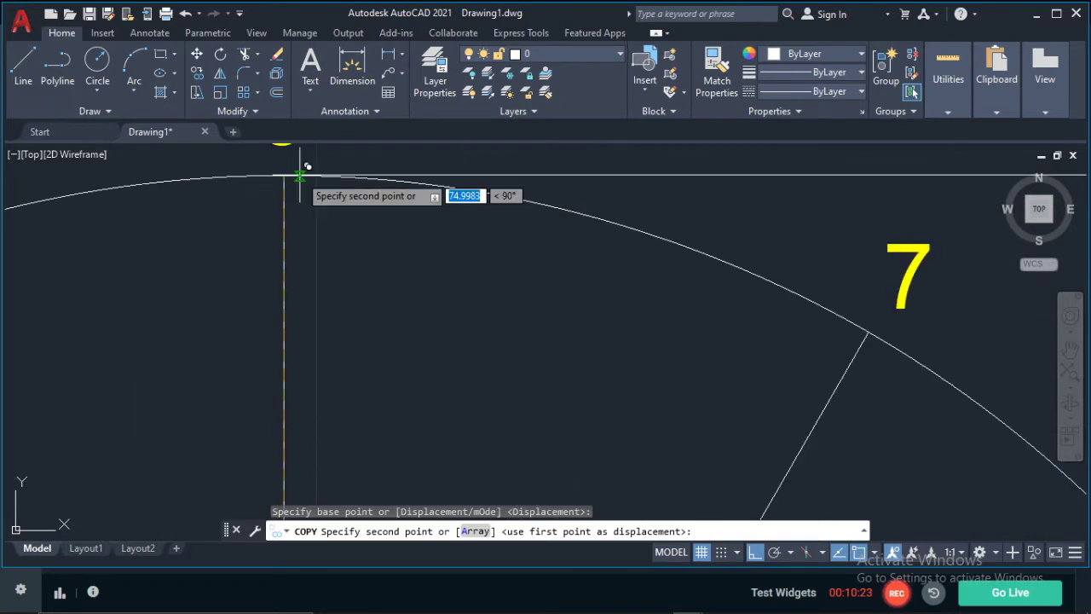
pyautogui.click(261, 170)
pyautogui.scroll(-10, 370, 341)
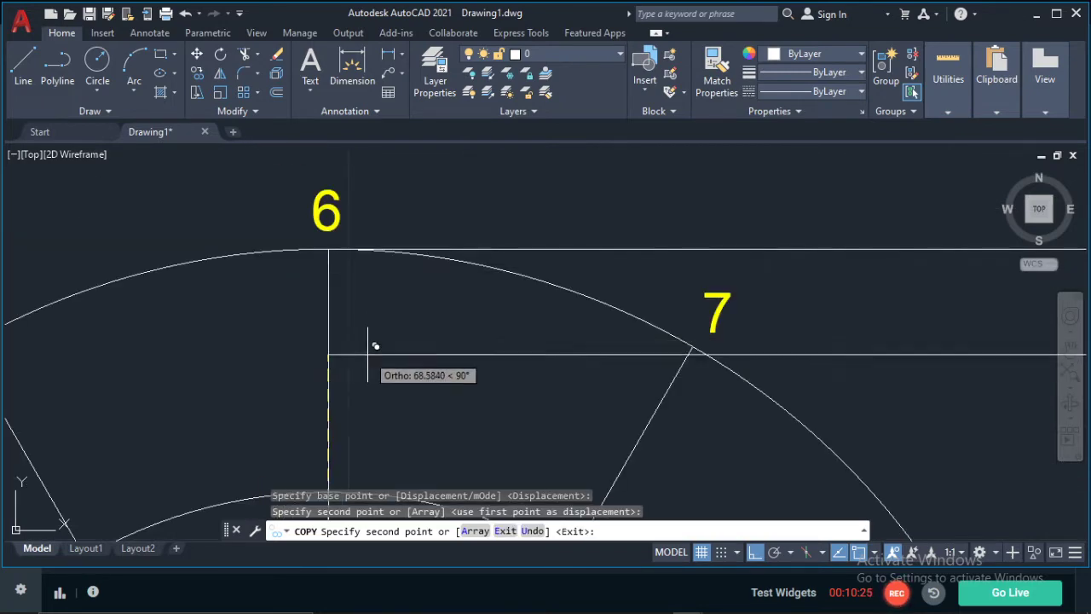
pyautogui.scroll(-2, 398, 397)
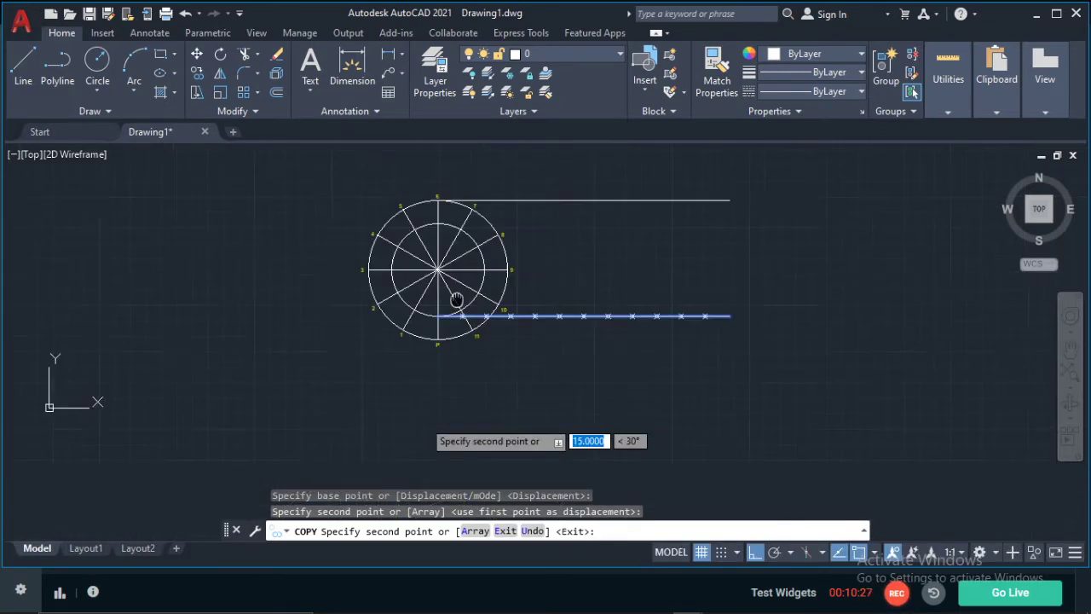
pyautogui.scroll(5, 418, 361)
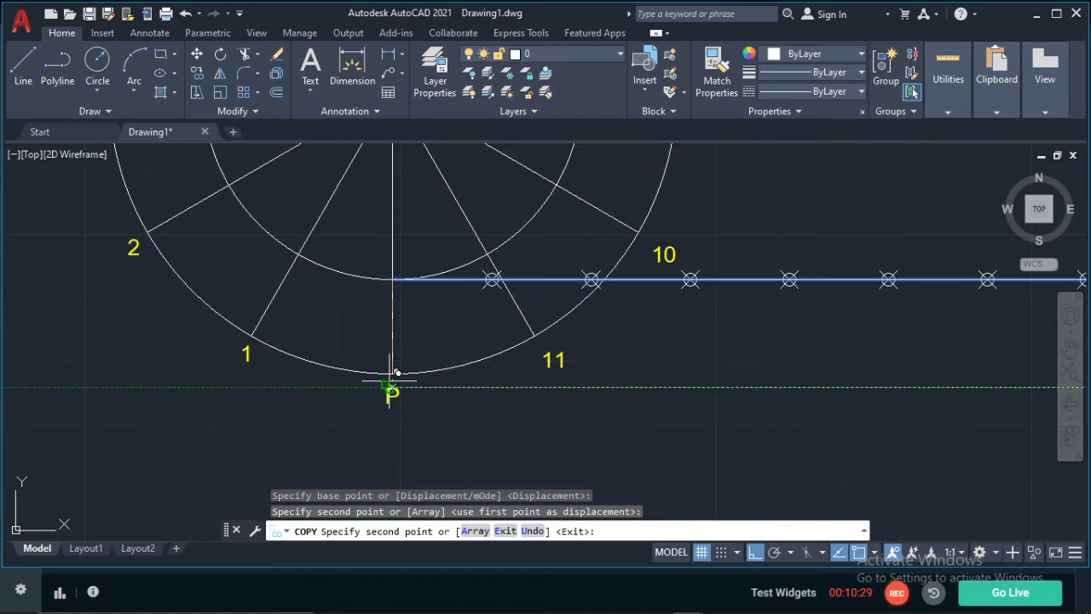
pyautogui.click(395, 372)
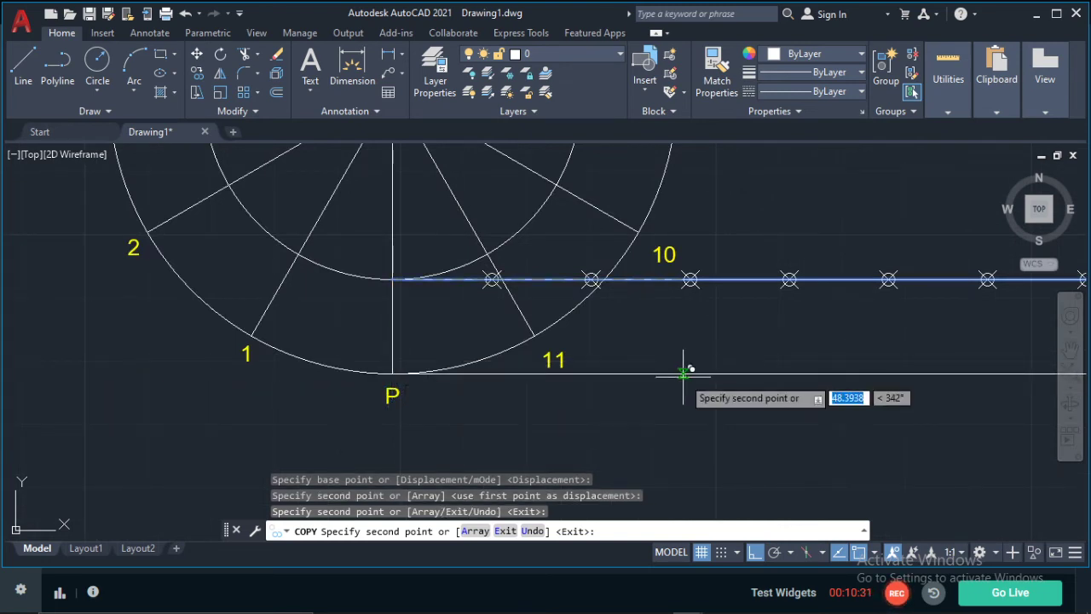
pyautogui.press('Escape')
pyautogui.scroll(-6, 699, 345)
pyautogui.scroll(6, 570, 323)
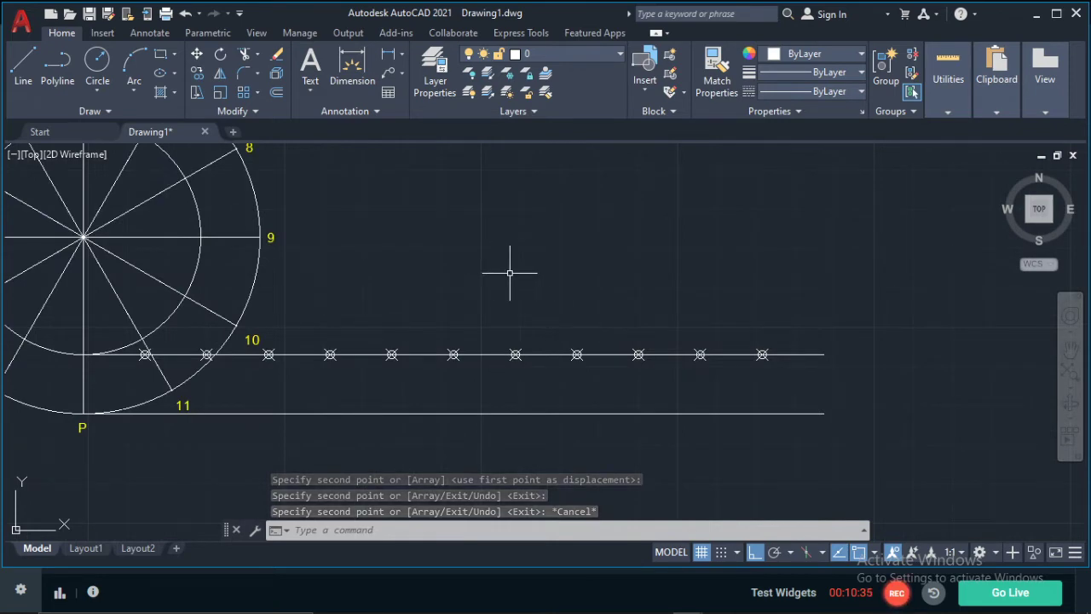
# Draw a vertical line from the first division node to the top line through point 6, then select it
pyautogui.scroll(6, 787, 398)
pyautogui.scroll(-6, 789, 399)
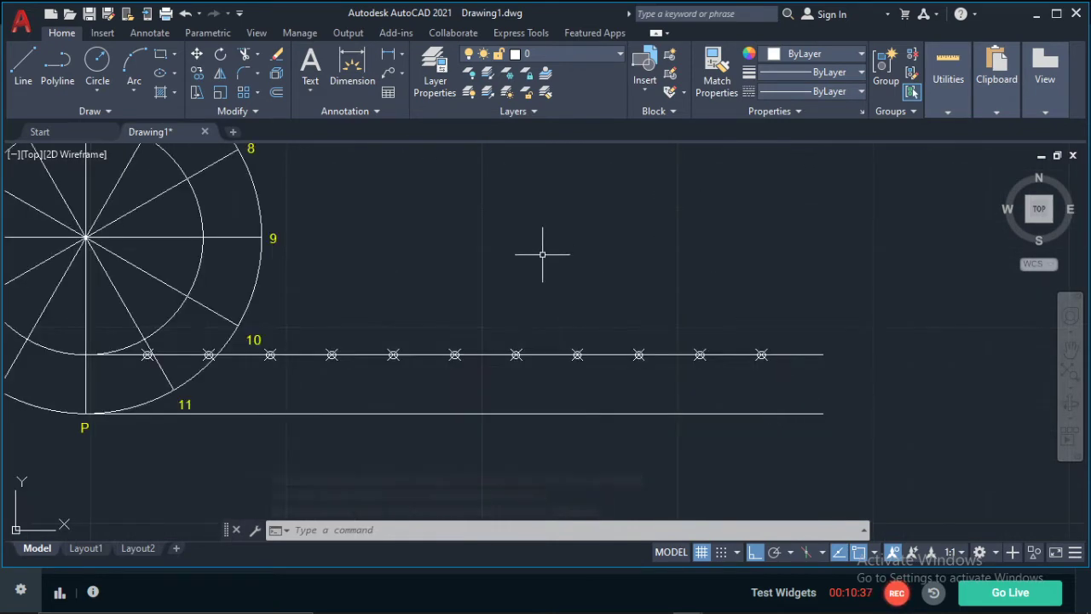
pyautogui.moveTo(378, 224); pyautogui.dragTo(618, 353, button='middle')
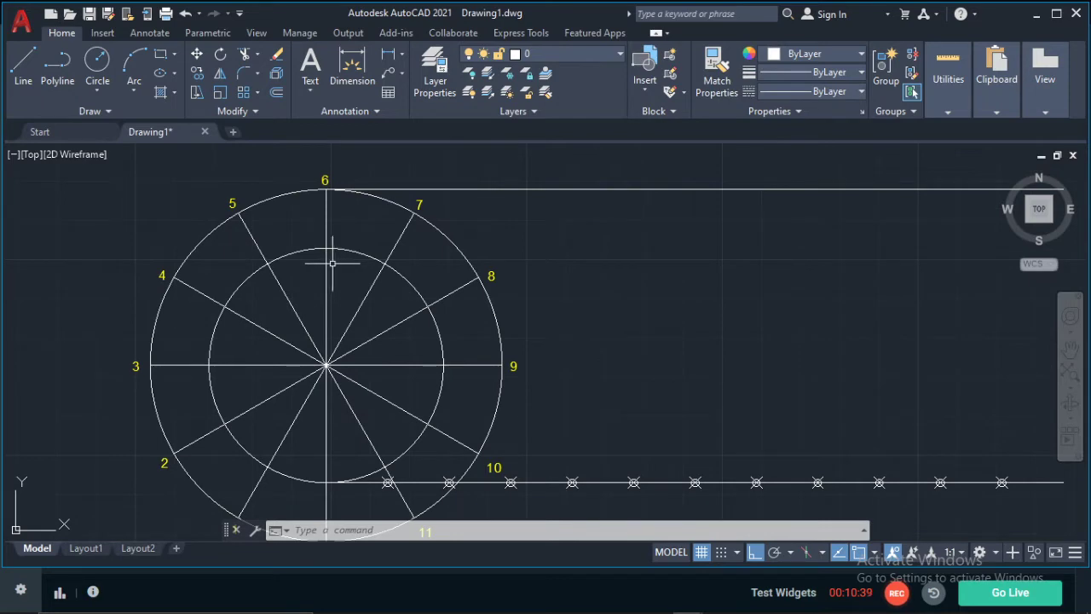
pyautogui.click(26, 66)
pyautogui.scroll(6, 450, 317)
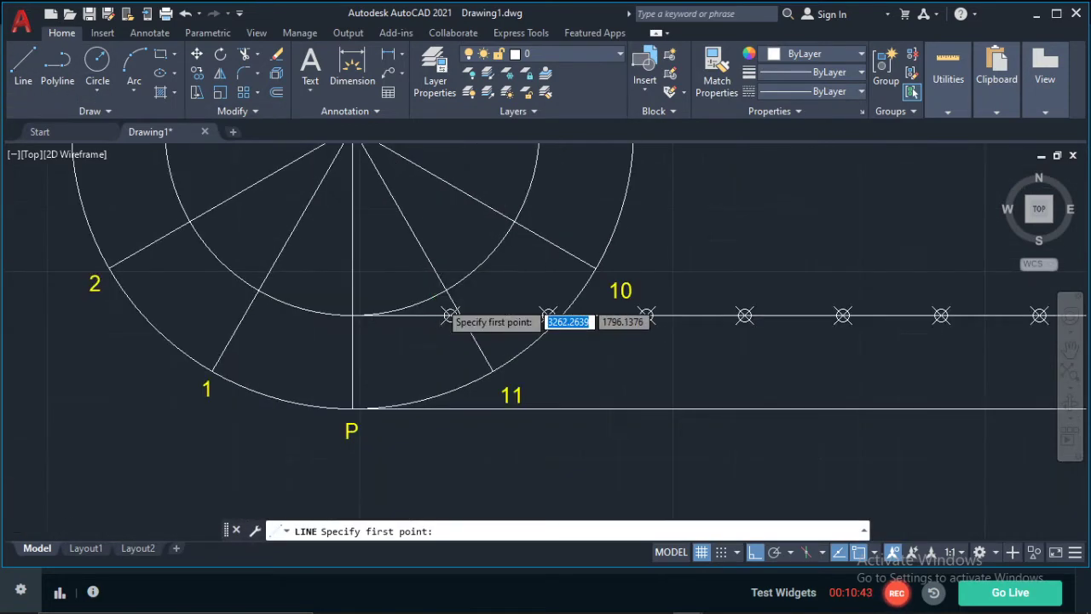
pyautogui.click(463, 335)
pyautogui.scroll(-5, 463, 335)
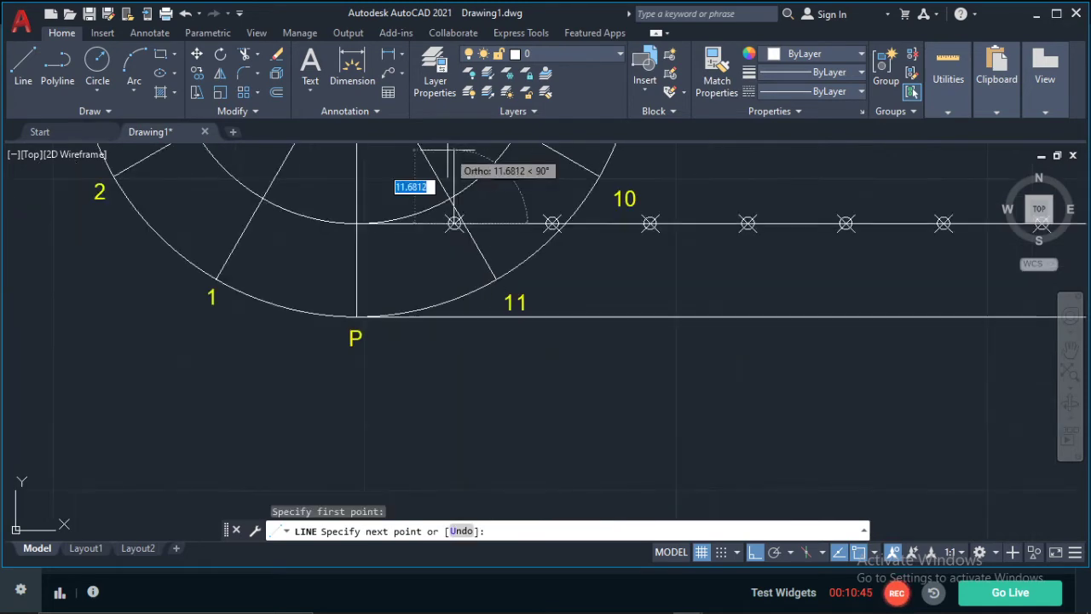
pyautogui.scroll(5, 550, 251)
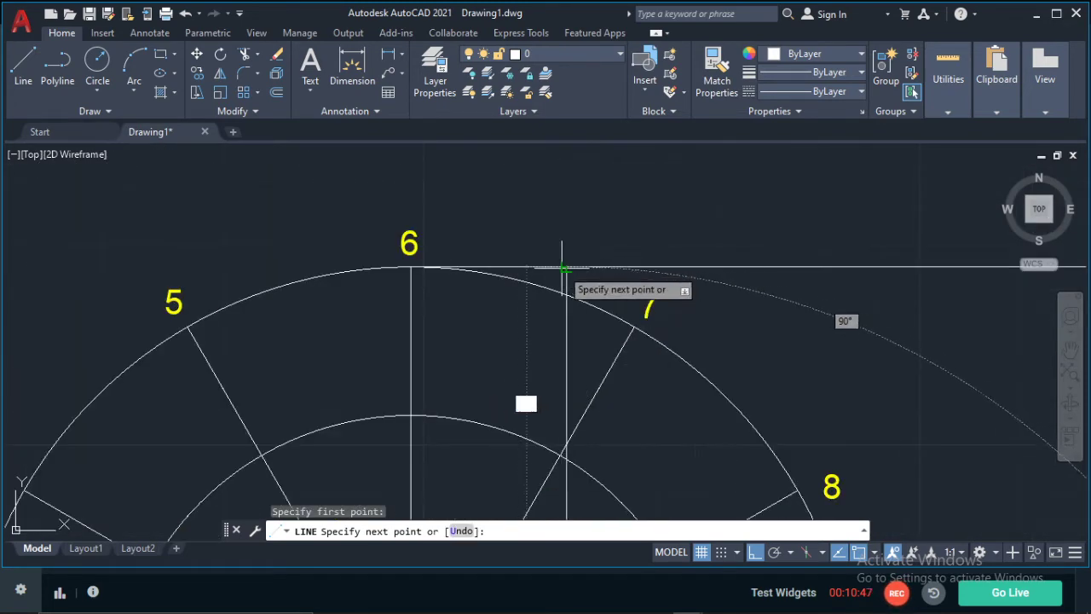
pyautogui.click(566, 267)
pyautogui.press('Escape')
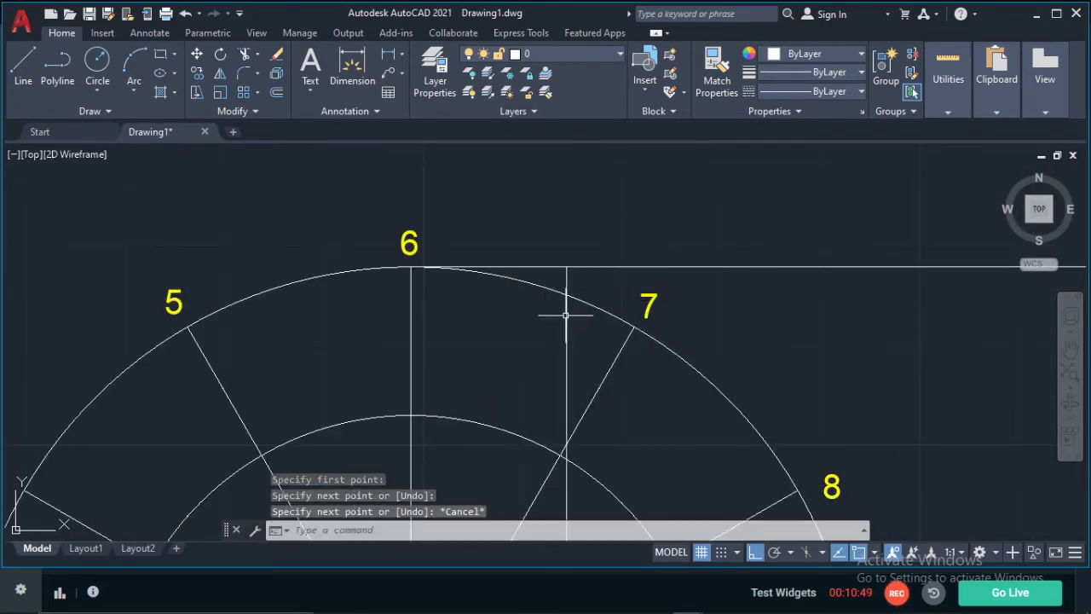
pyautogui.click(569, 331)
pyautogui.click(566, 345)
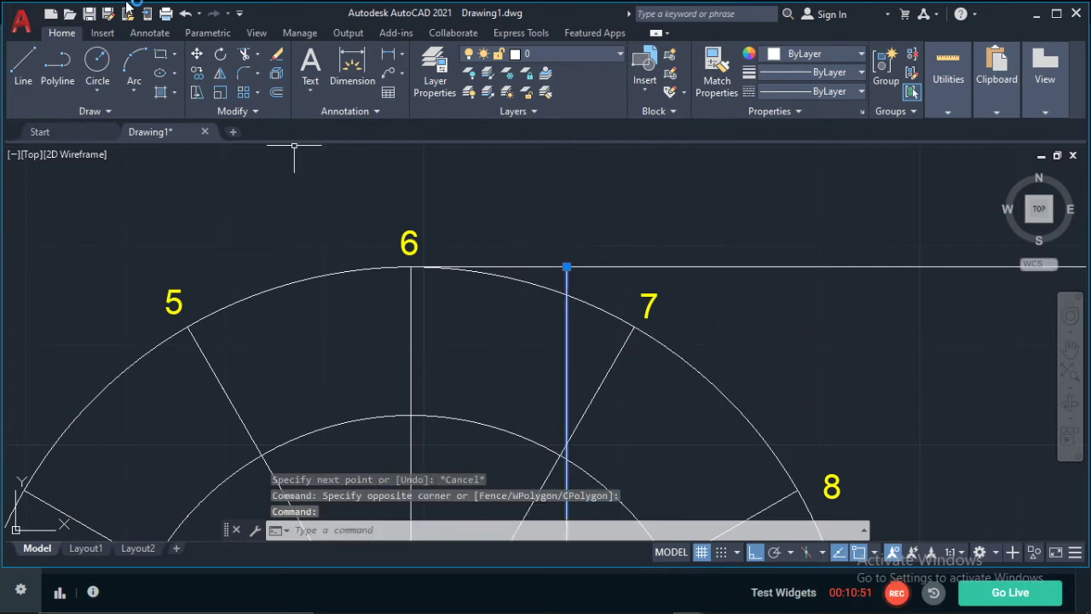
# Copy the vertical line from the first division marker onto the next three markers
pyautogui.click(197, 73)
pyautogui.scroll(-3, 605, 373)
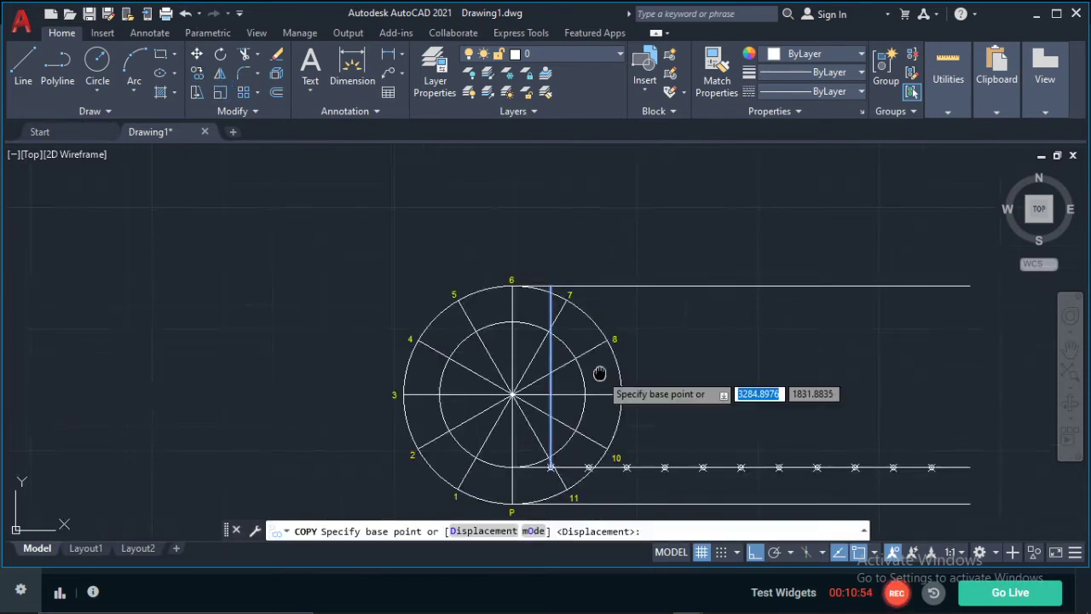
pyautogui.moveTo(605, 372); pyautogui.dragTo(560, 202, button='middle')
pyautogui.scroll(3, 524, 302)
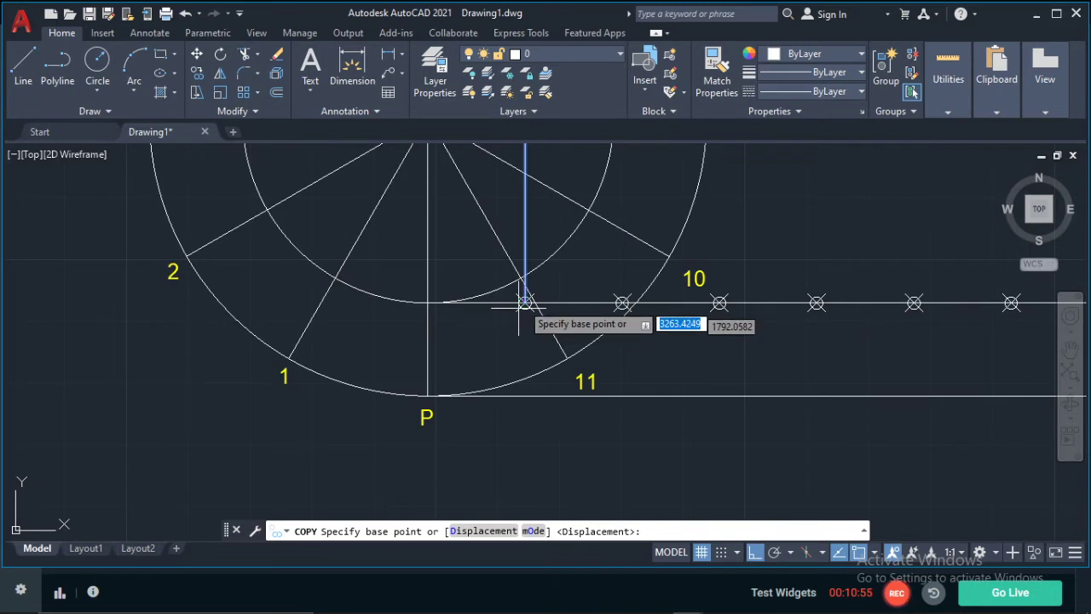
pyautogui.scroll(5, 524, 304)
pyautogui.click(522, 307)
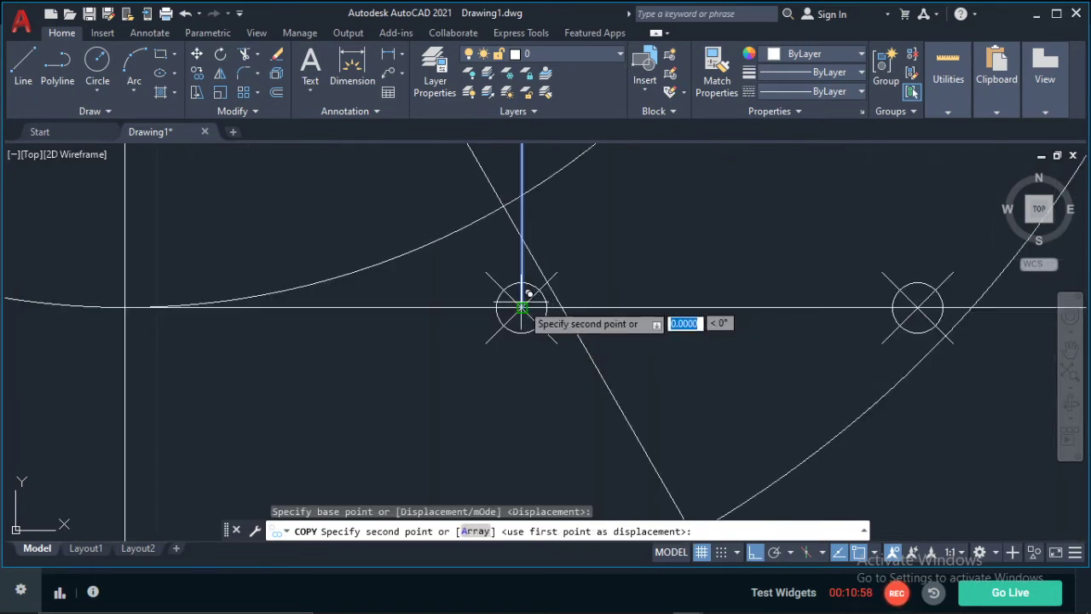
pyautogui.moveTo(974, 309); pyautogui.dragTo(425, 321, button='middle')
pyautogui.click(792, 312)
pyautogui.scroll(-2, 847, 316)
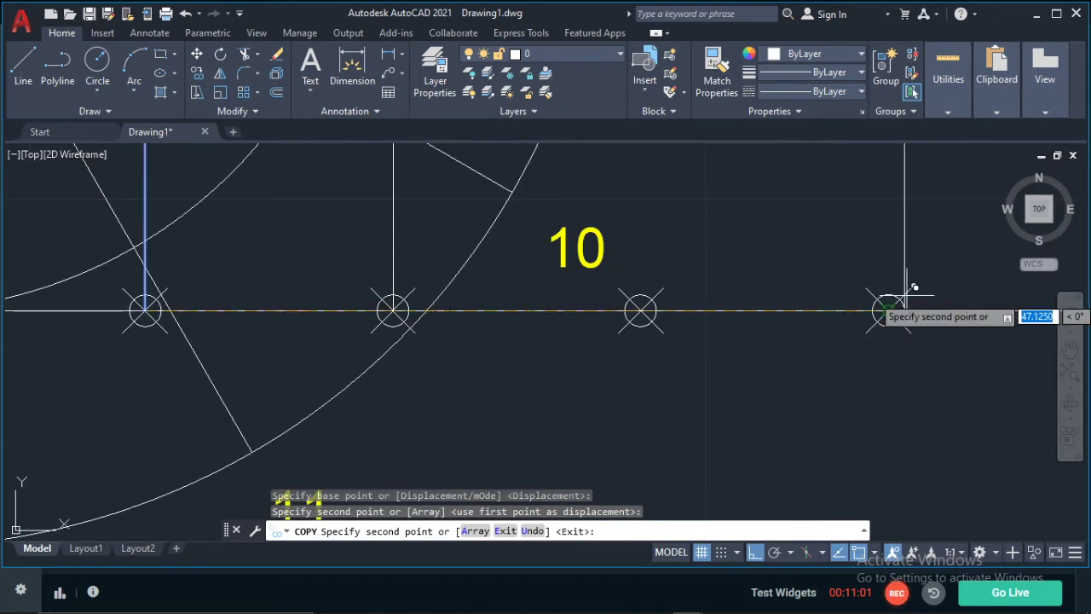
pyautogui.click(640, 308)
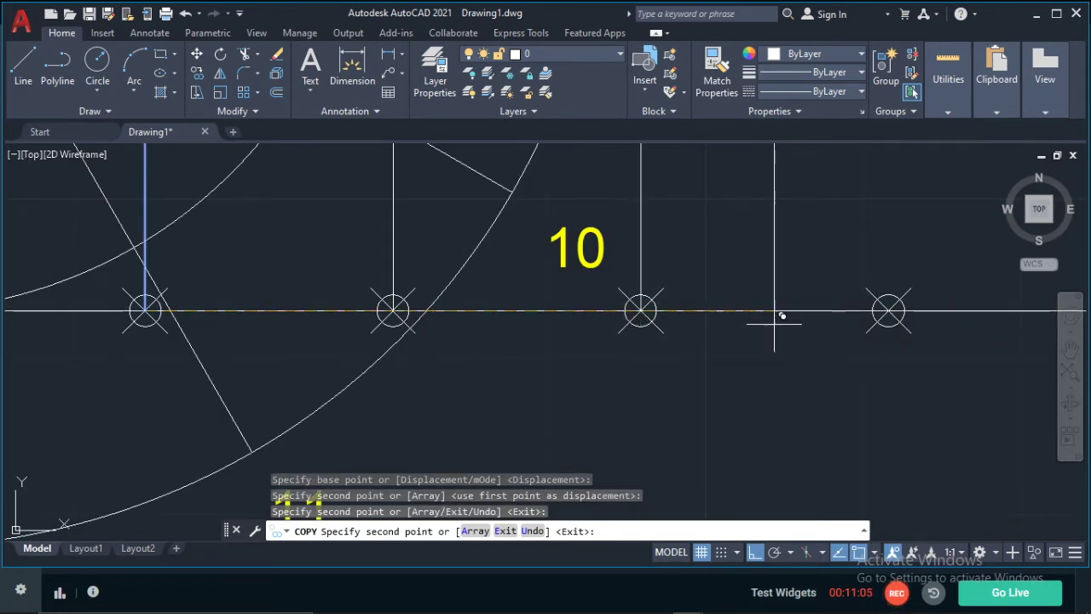
pyautogui.click(889, 310)
# Continue copying the vertical line onto the remaining division markers, then end the Copy command
pyautogui.scroll(-2, 887, 311)
pyautogui.moveTo(578, 312); pyautogui.dragTo(28, 288, button='middle')
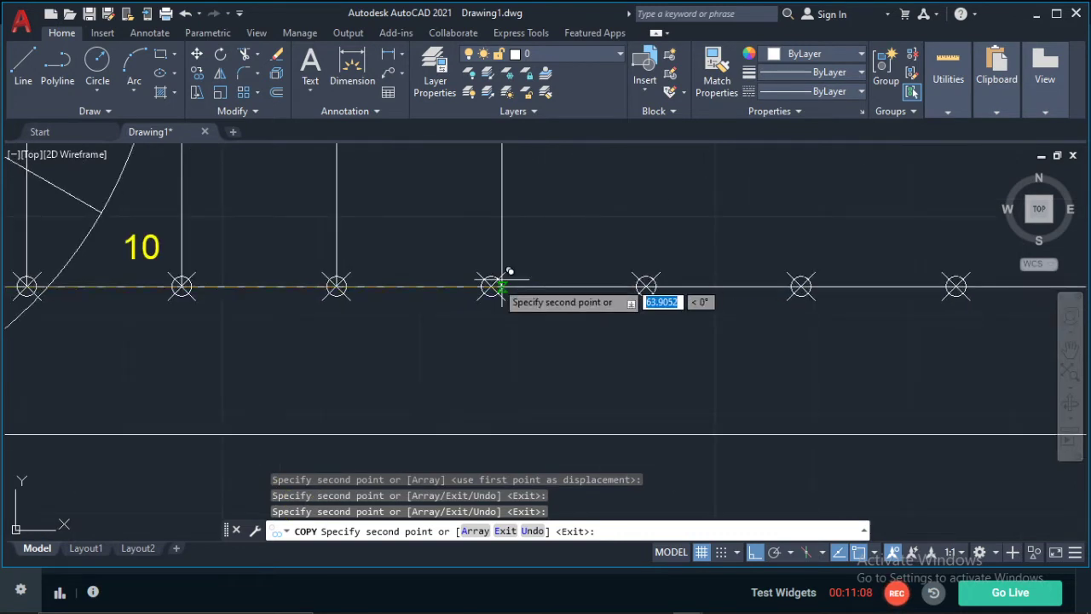
pyautogui.scroll(4, 662, 281)
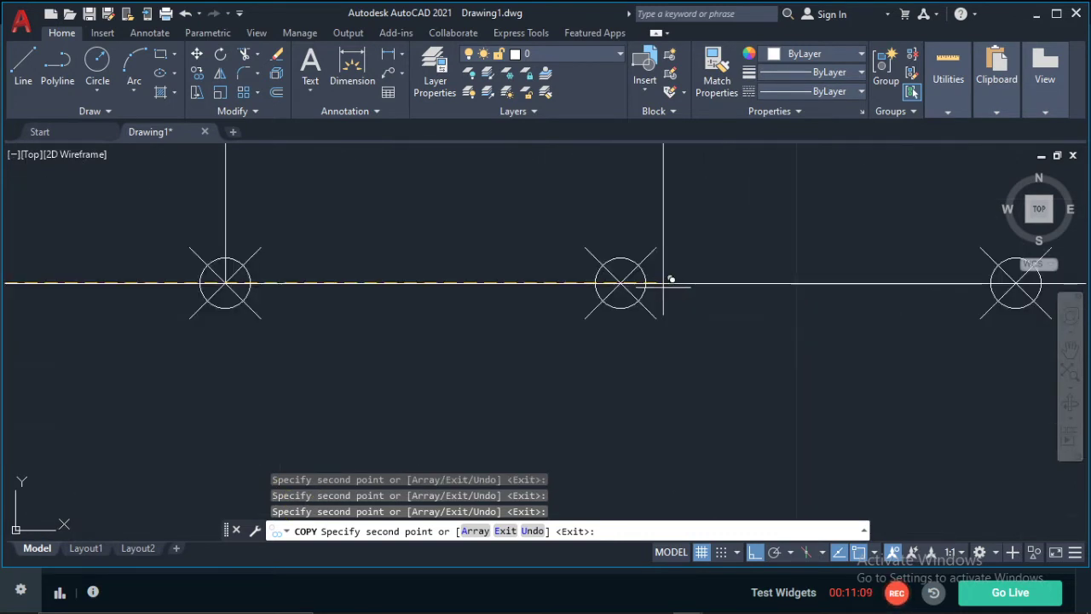
pyautogui.click(619, 283)
pyautogui.moveTo(829, 272); pyautogui.dragTo(498, 329, button='middle')
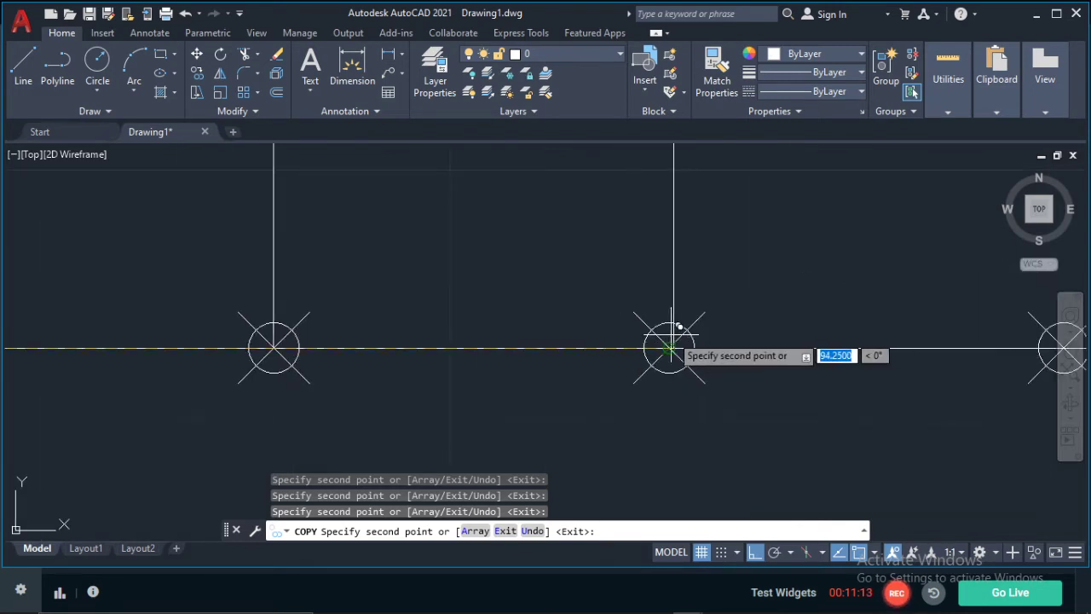
pyautogui.scroll(-2, 653, 283)
pyautogui.moveTo(653, 282); pyautogui.dragTo(768, 311, button='middle')
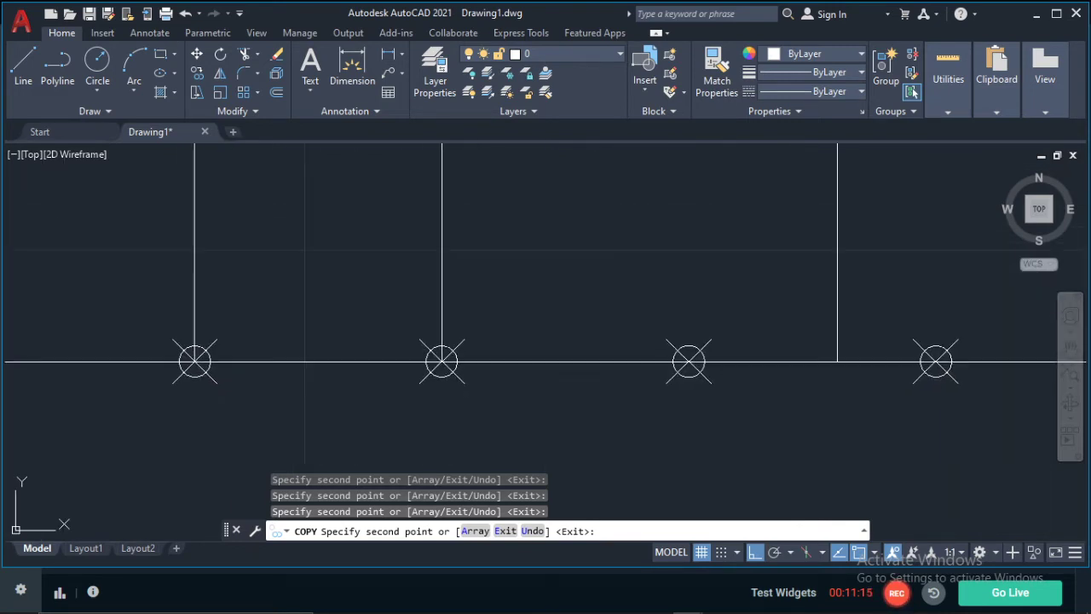
pyautogui.scroll(4, 646, 341)
pyautogui.click(772, 388)
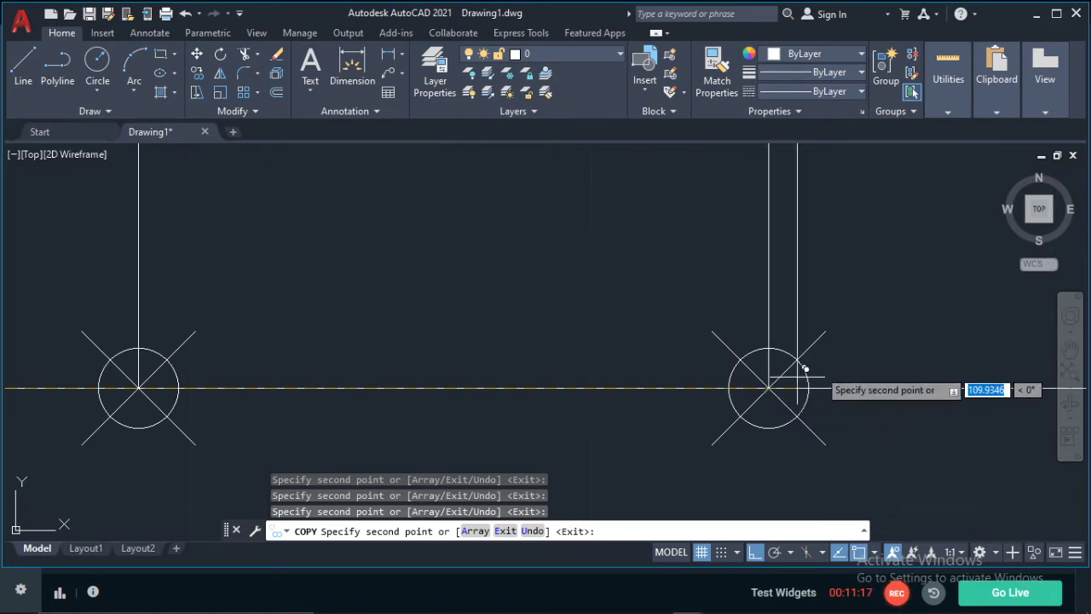
pyautogui.scroll(-4, 804, 361)
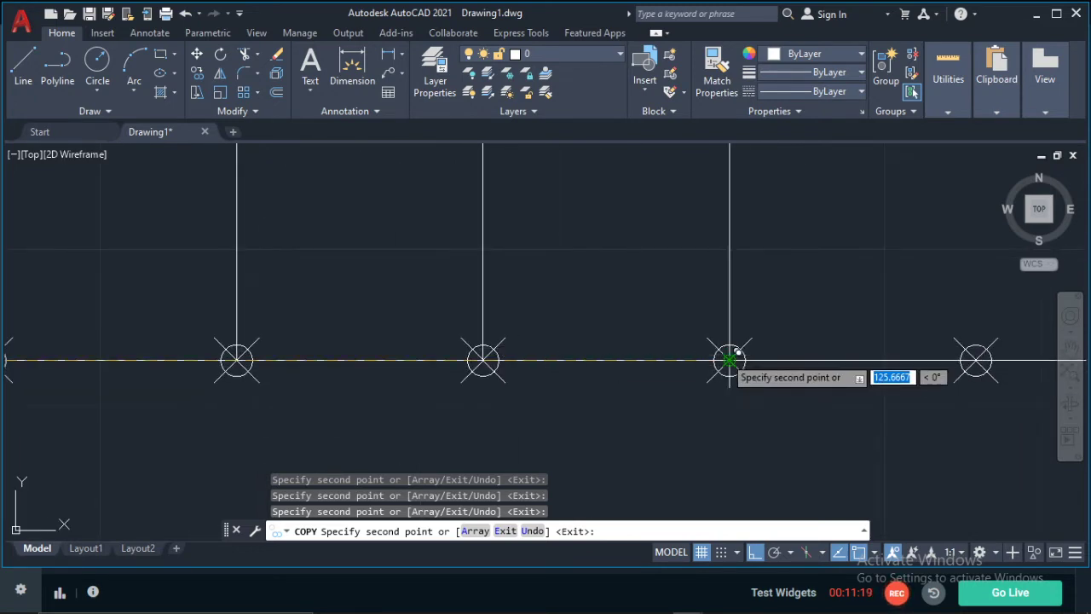
pyautogui.scroll(-2, 725, 362)
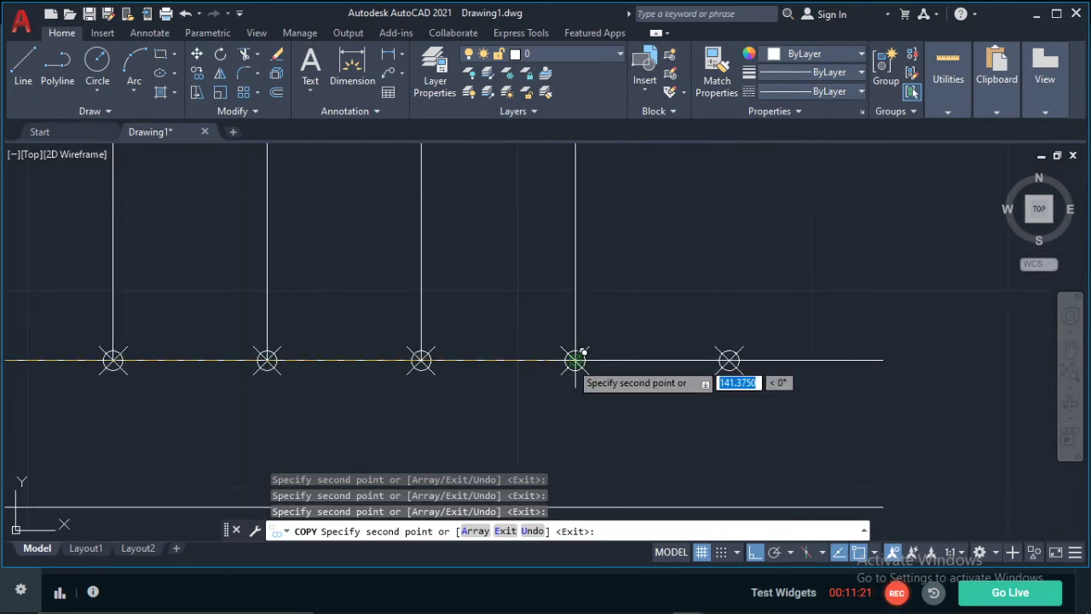
pyautogui.click(574, 361)
pyautogui.scroll(6, 760, 364)
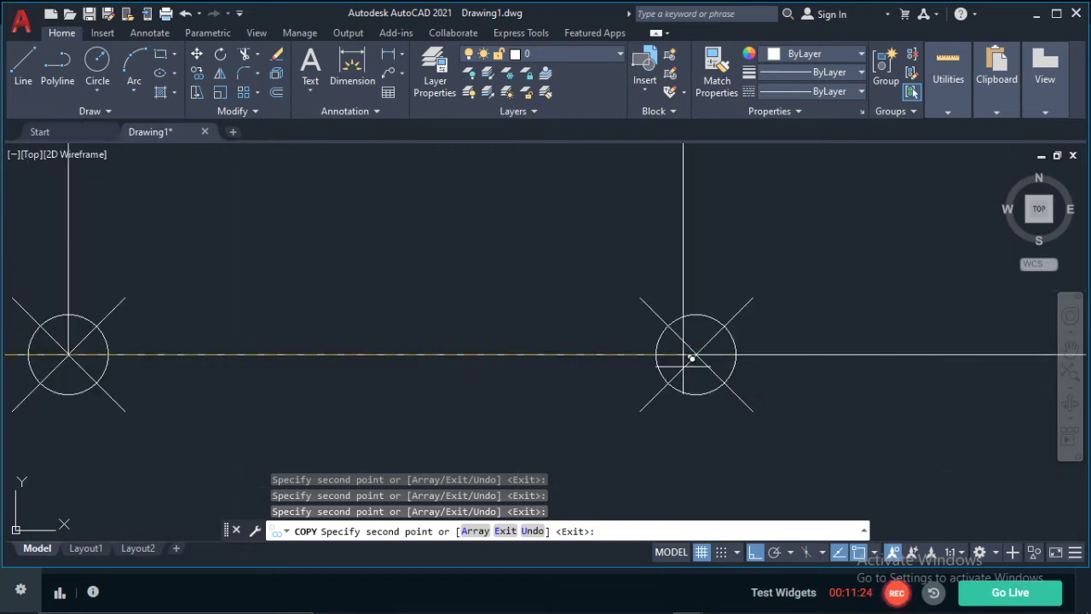
pyautogui.scroll(-2, 772, 334)
pyautogui.scroll(-2, 773, 334)
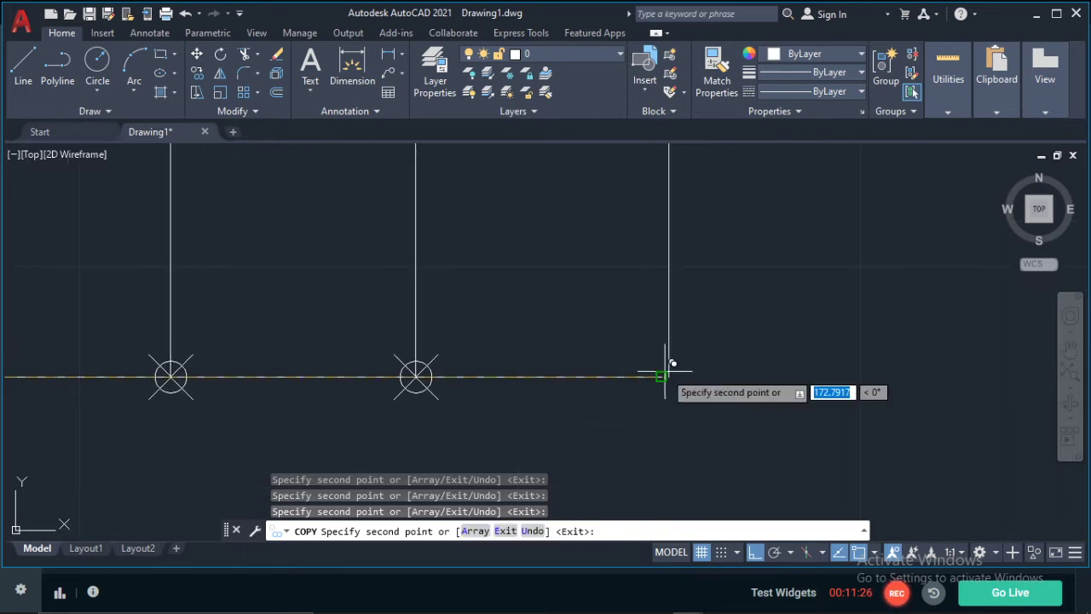
pyautogui.scroll(-4, 716, 409)
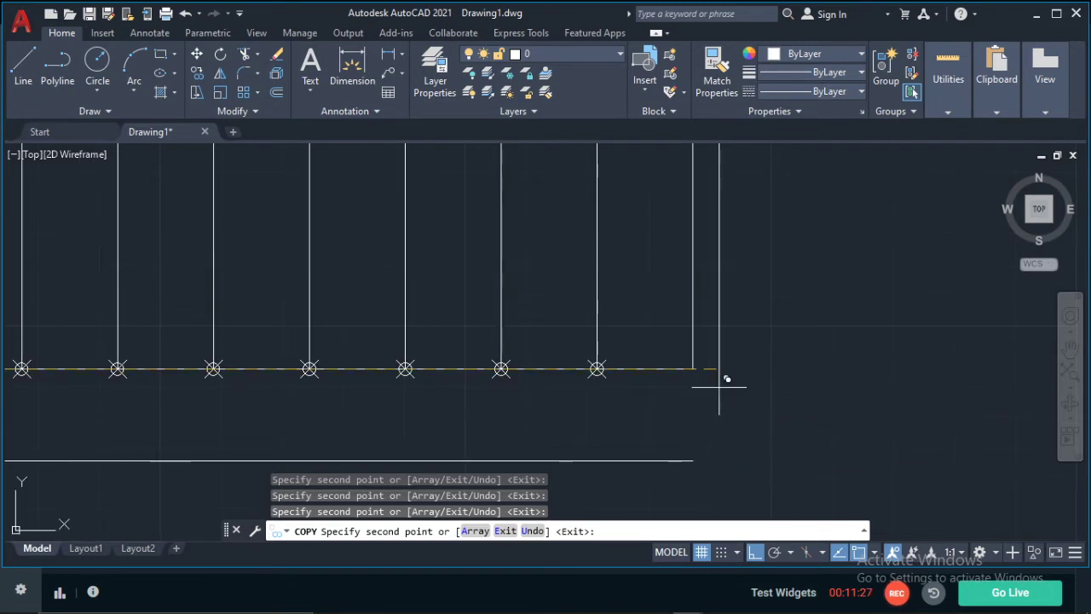
pyautogui.press('Escape')
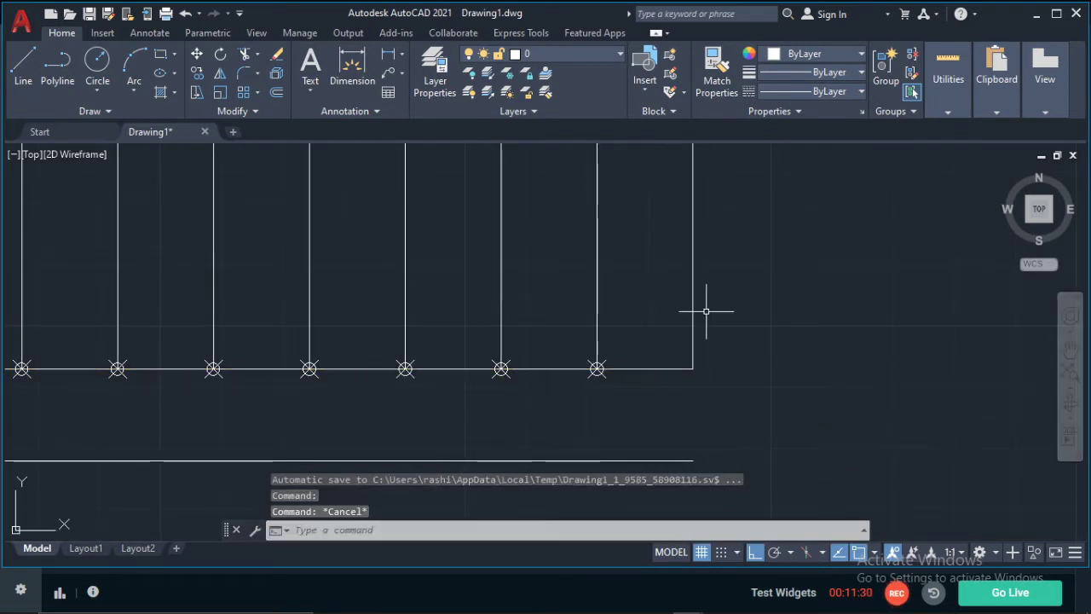
# Stretch the rightmost vertical line's bottom end down onto the bottom horizontal line
pyautogui.click(692, 305)
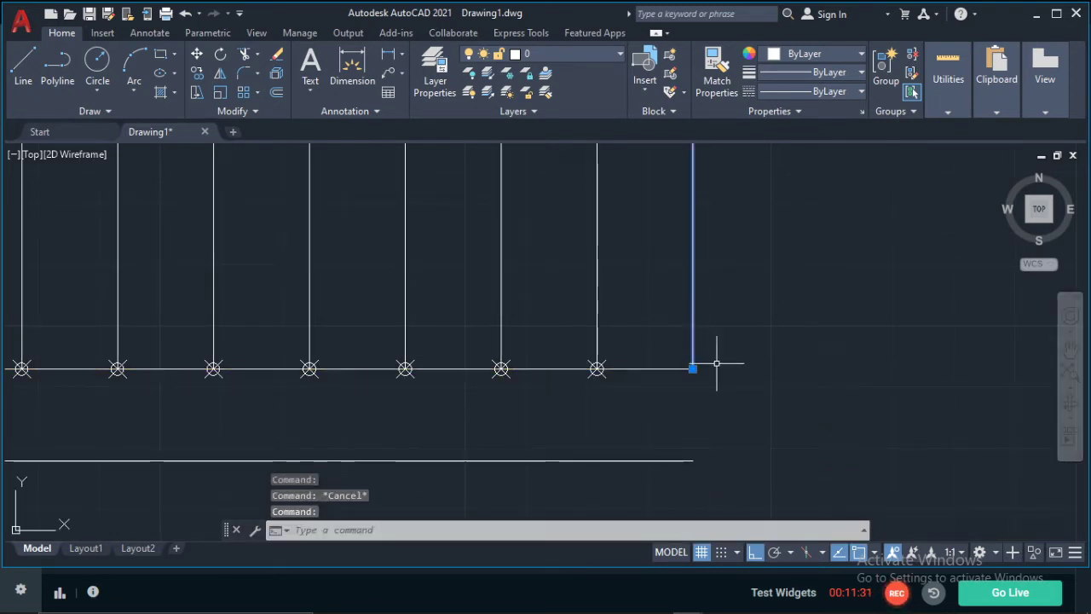
pyautogui.click(1054, 14)
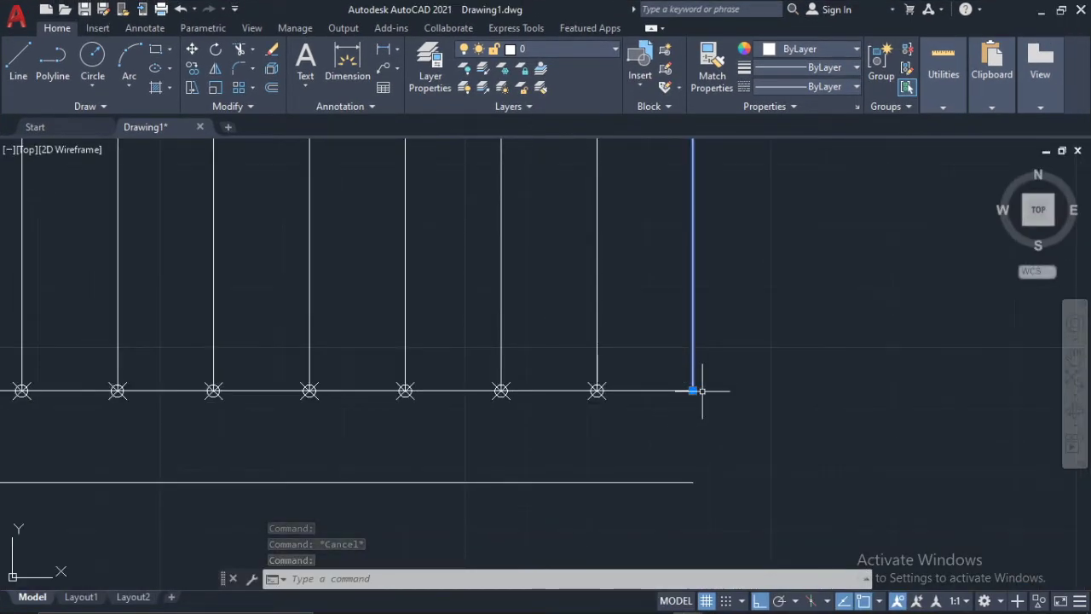
pyautogui.click(692, 390)
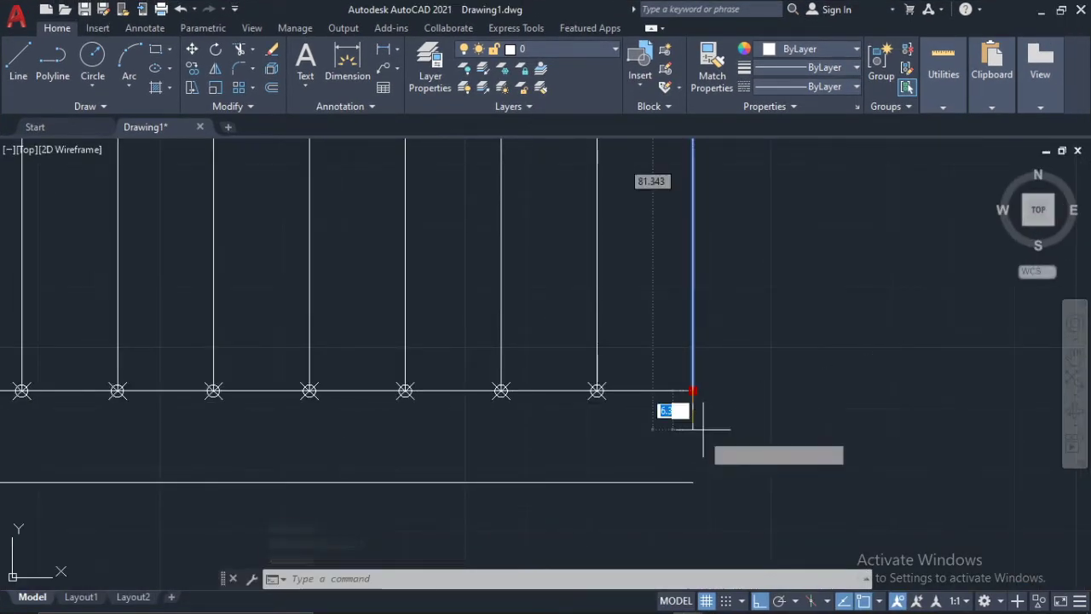
pyautogui.click(696, 480)
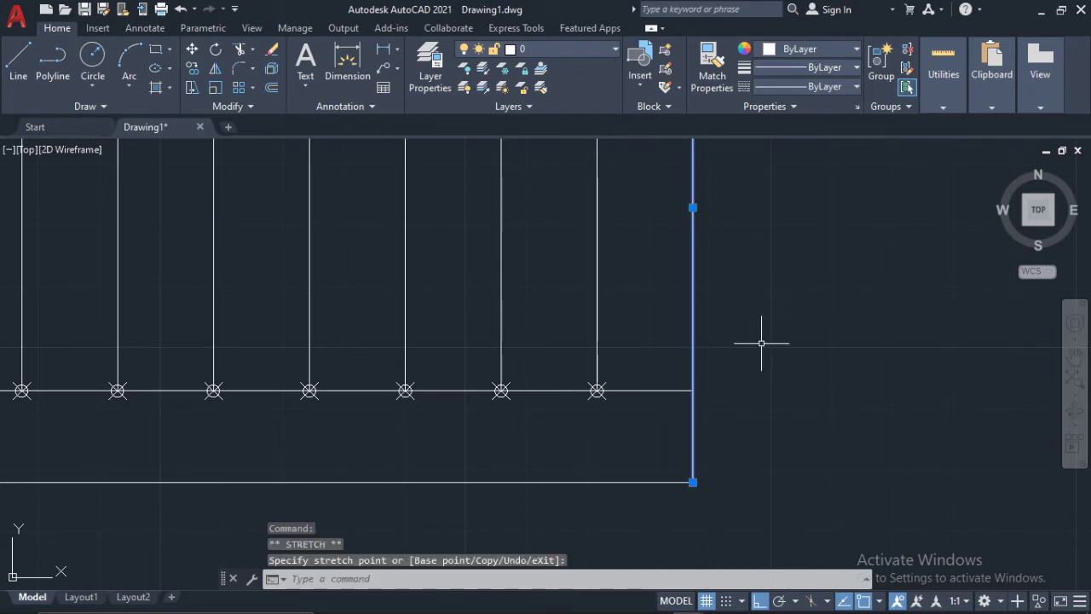
pyautogui.press('Escape')
pyautogui.scroll(-5, 511, 307)
pyautogui.moveTo(458, 298); pyautogui.dragTo(771, 401, button='middle')
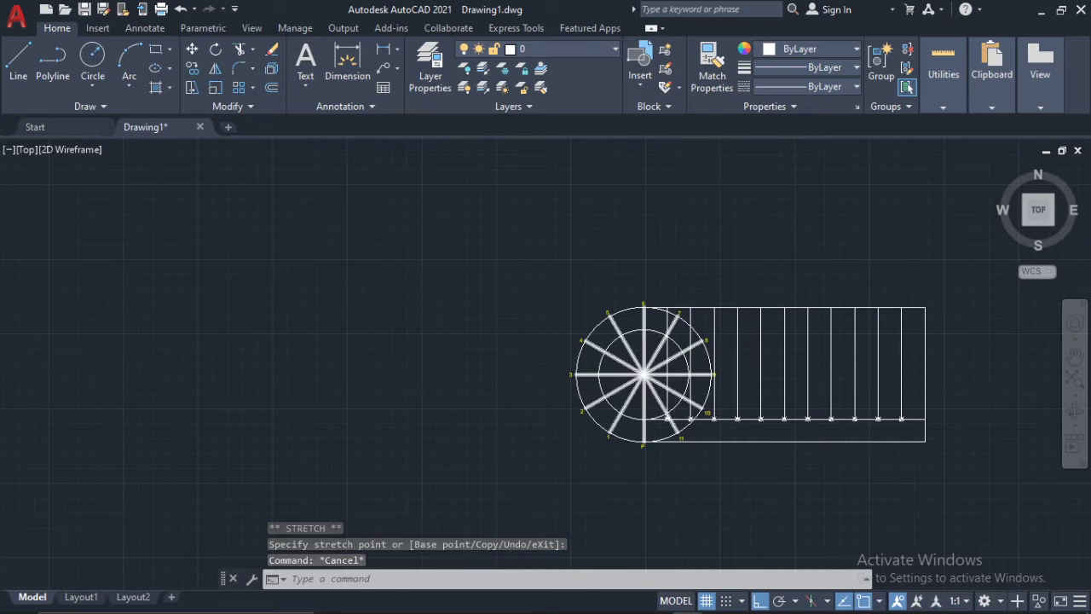
pyautogui.scroll(3, 676, 425)
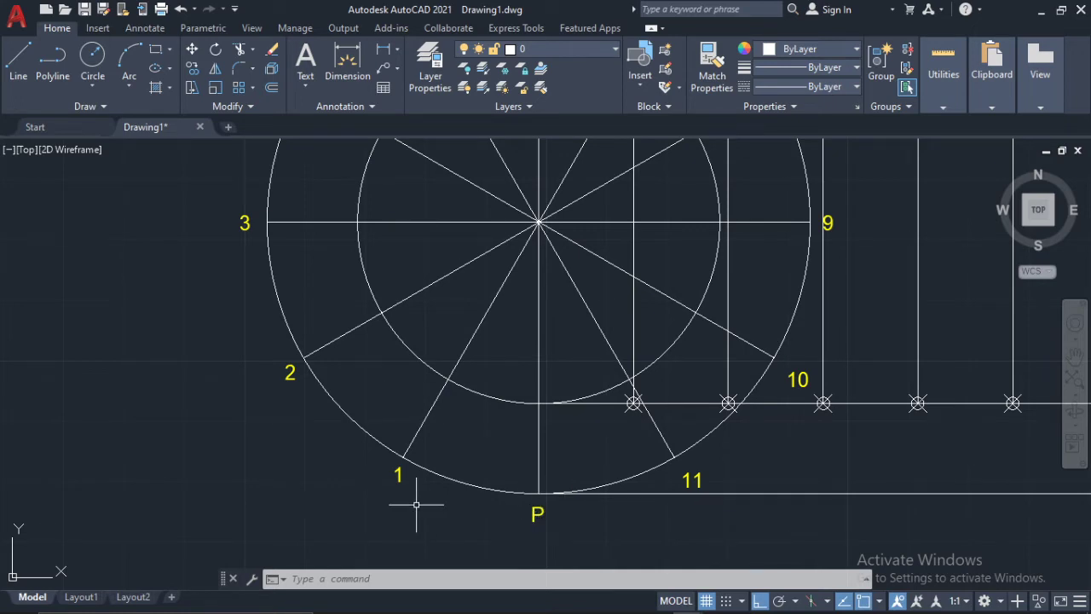
# Copy the yellow 1 label to positions under the first circles along the tangent line
pyautogui.click(193, 70)
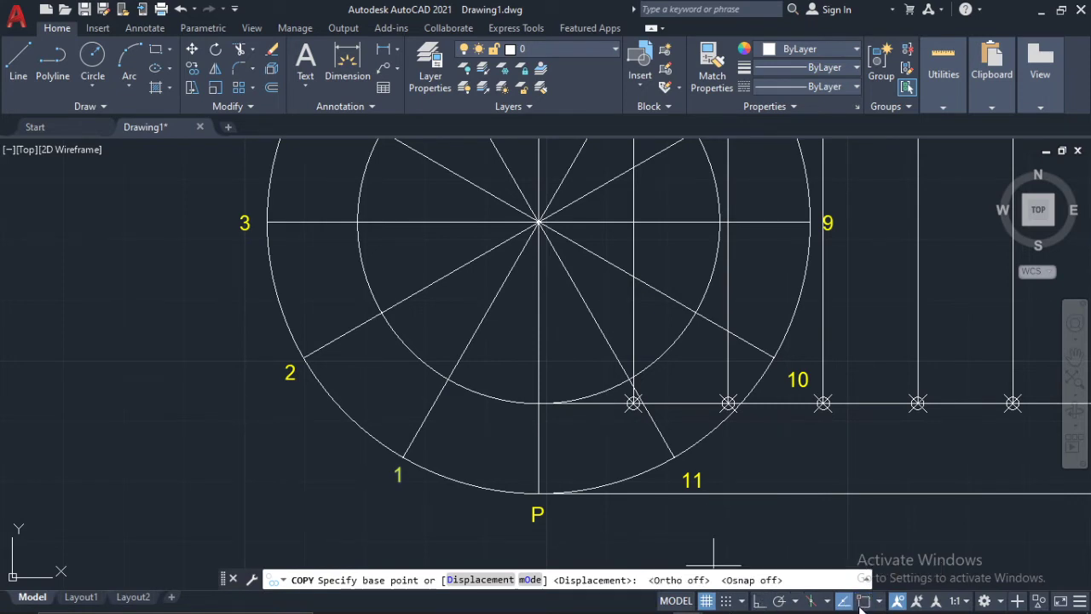
pyautogui.click(395, 474)
pyautogui.scroll(4, 627, 370)
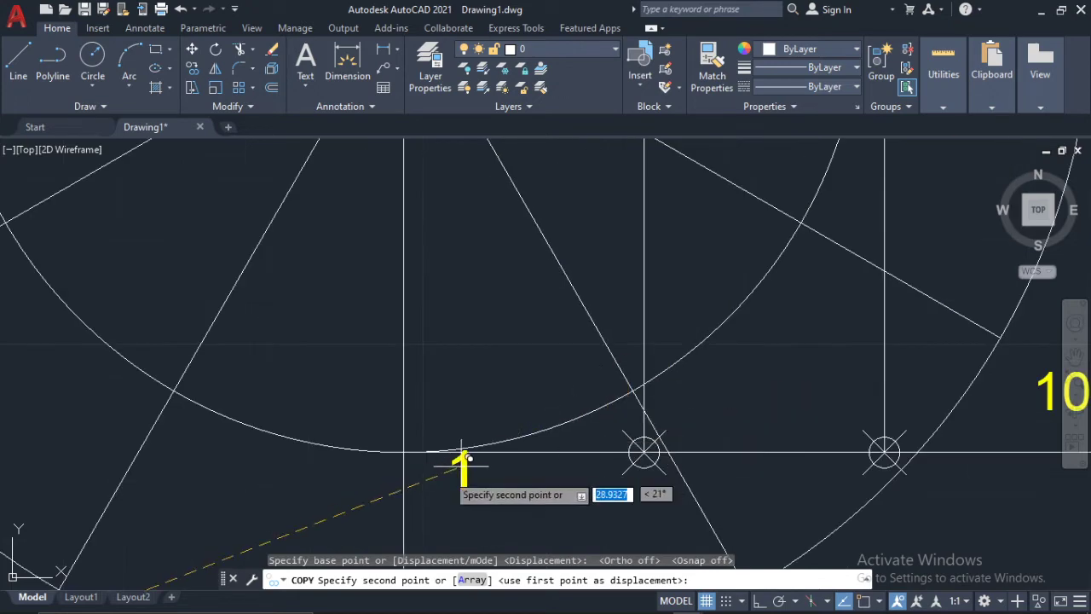
pyautogui.click(418, 465)
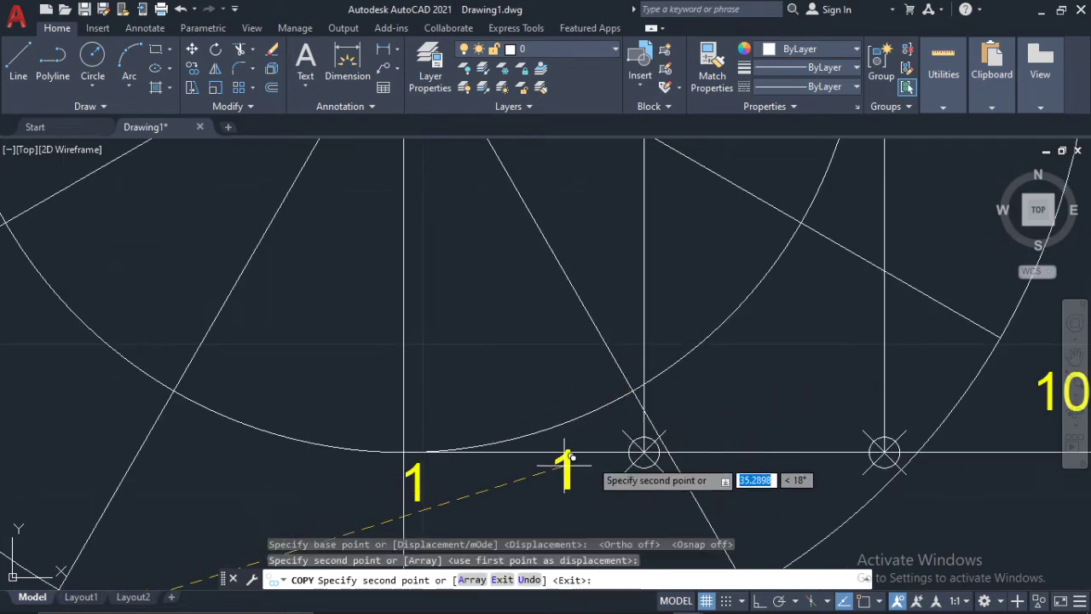
pyautogui.click(646, 479)
pyautogui.moveTo(646, 476); pyautogui.dragTo(477, 392, button='middle')
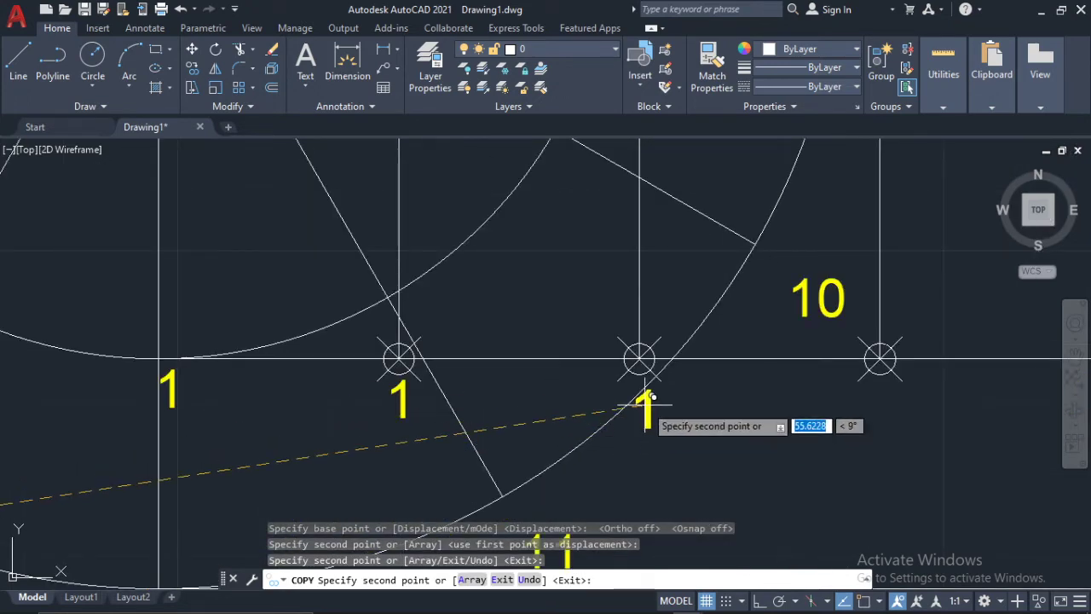
pyautogui.click(650, 397)
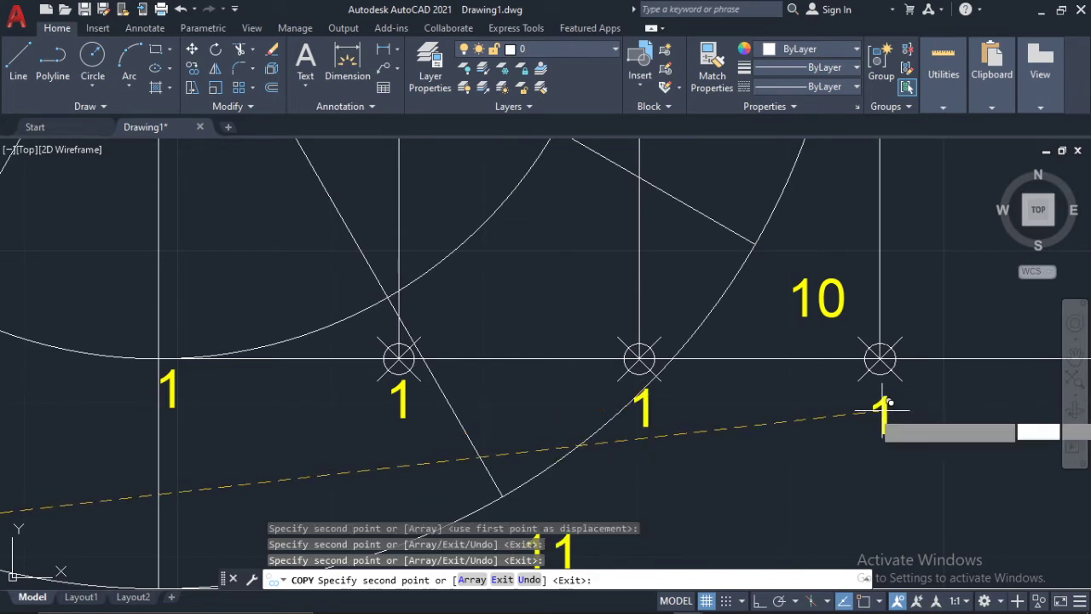
# Place further 1 label copies under the remaining circles out to the line's right end
pyautogui.moveTo(886, 403); pyautogui.dragTo(658, 354, button='middle')
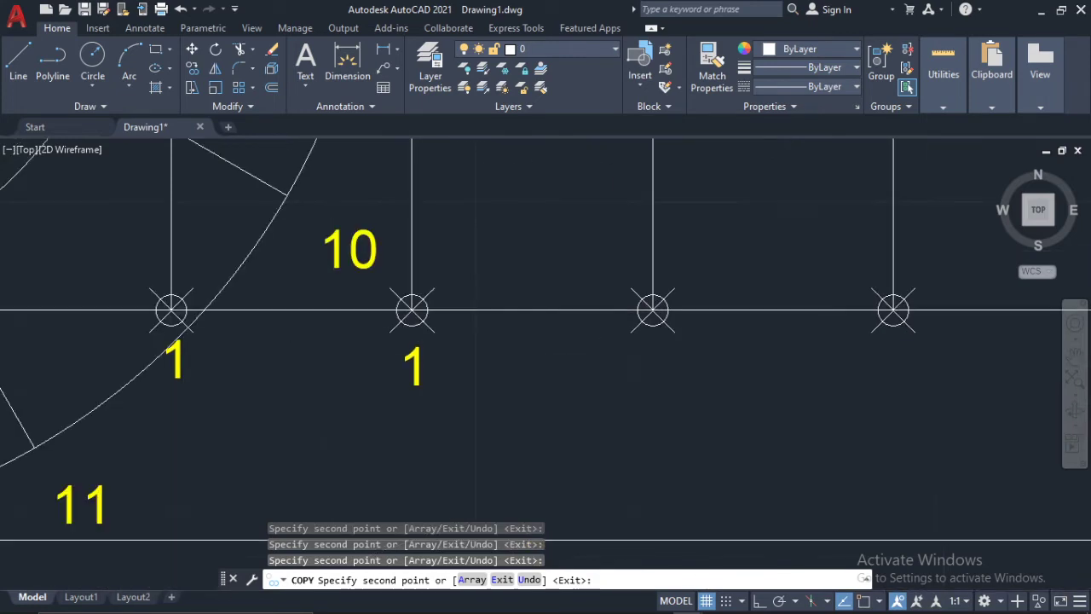
pyautogui.click(662, 364)
pyautogui.moveTo(887, 360); pyautogui.dragTo(670, 388, button='middle')
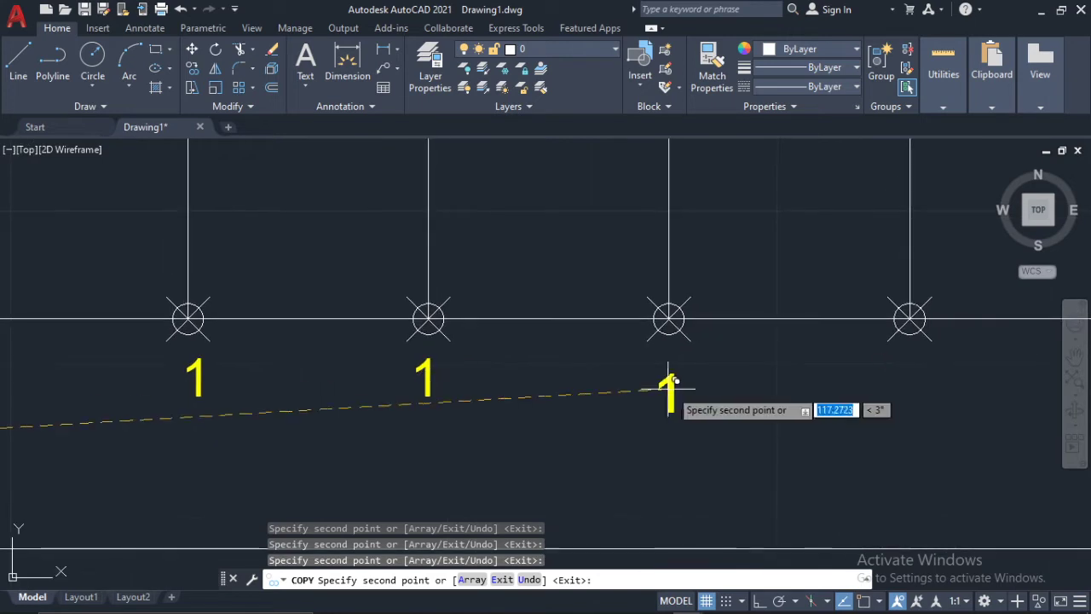
pyautogui.click(669, 381)
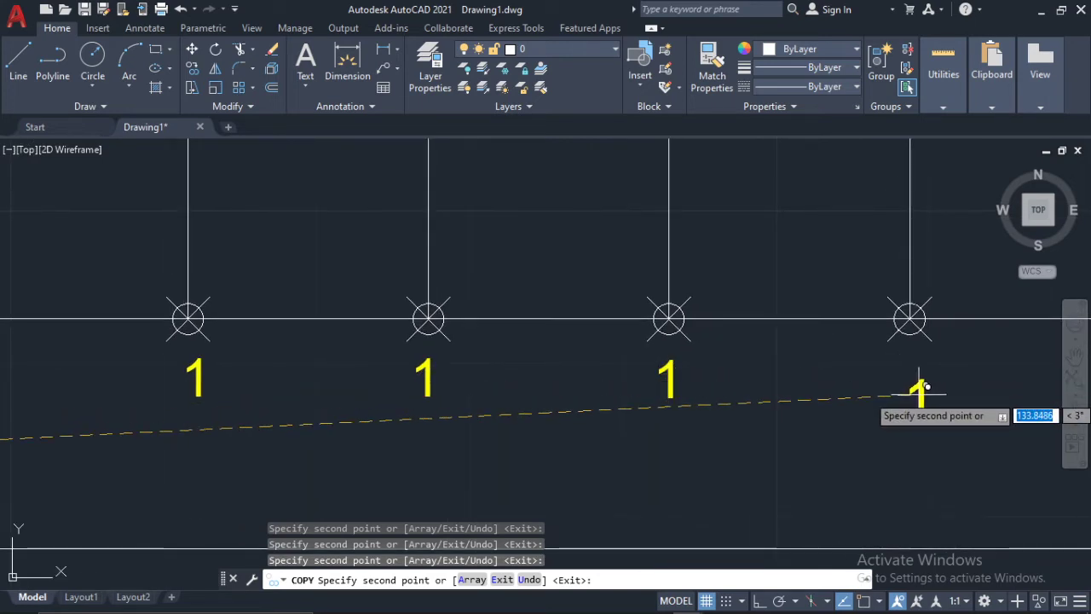
pyautogui.moveTo(919, 388); pyautogui.dragTo(595, 325, button='middle')
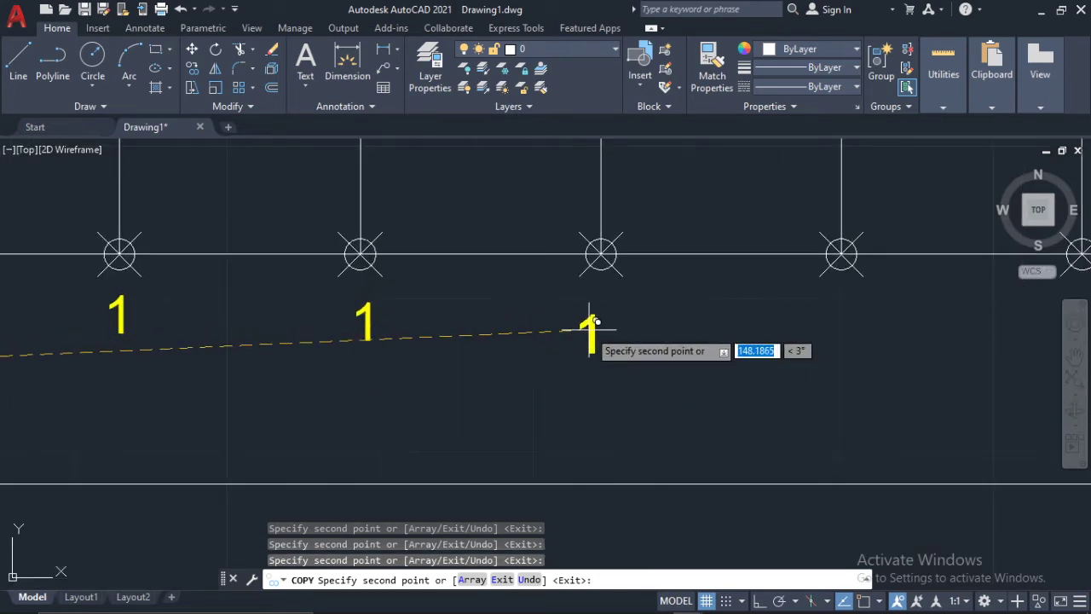
pyautogui.click(594, 333)
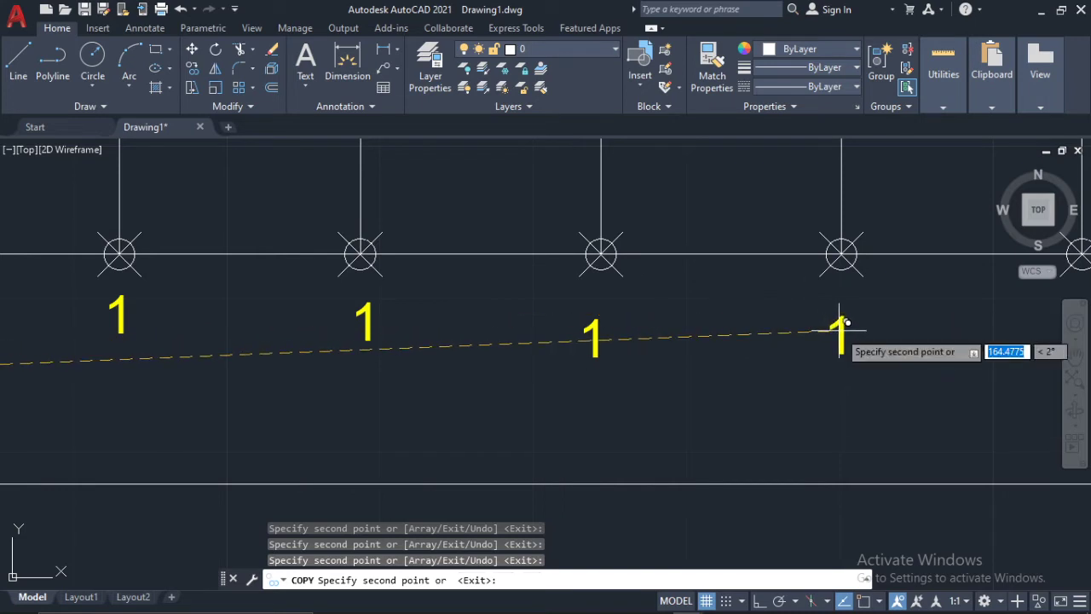
pyautogui.scroll(-2, 146, 393)
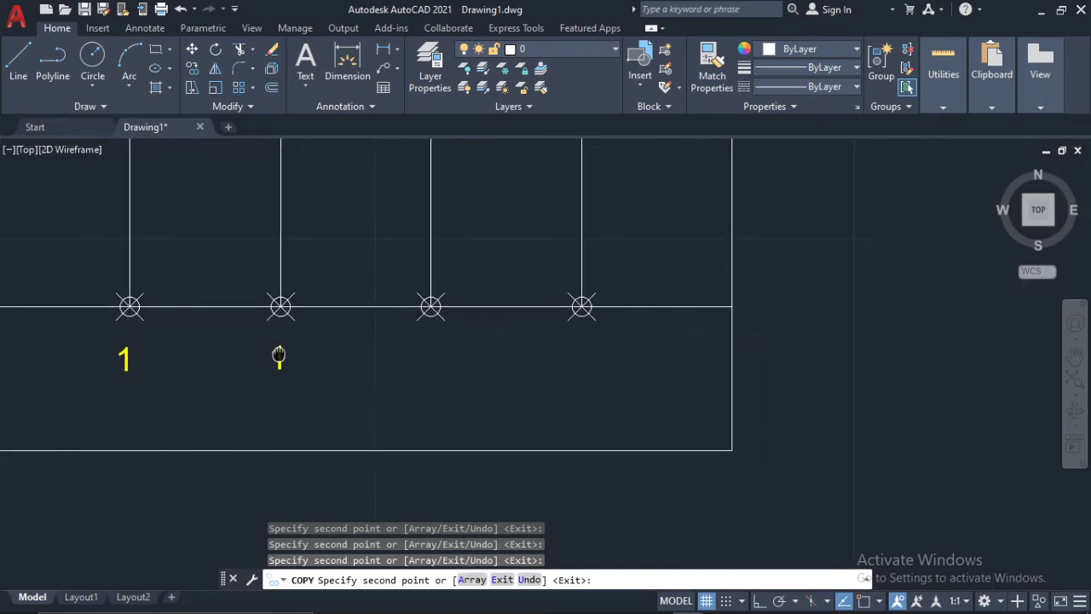
pyautogui.click(577, 360)
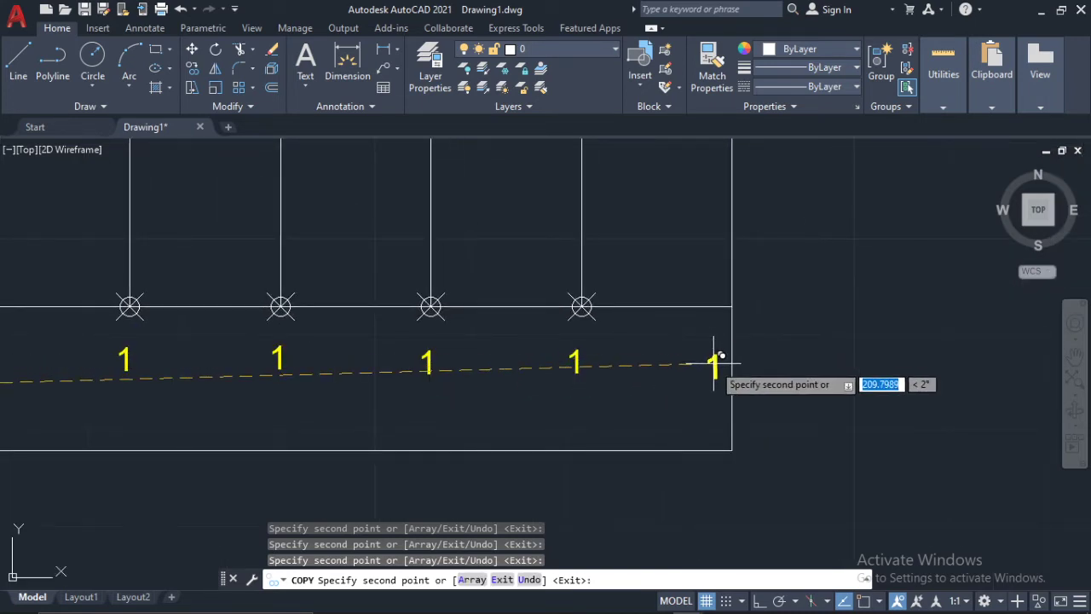
pyautogui.click(721, 364)
pyautogui.press('Escape')
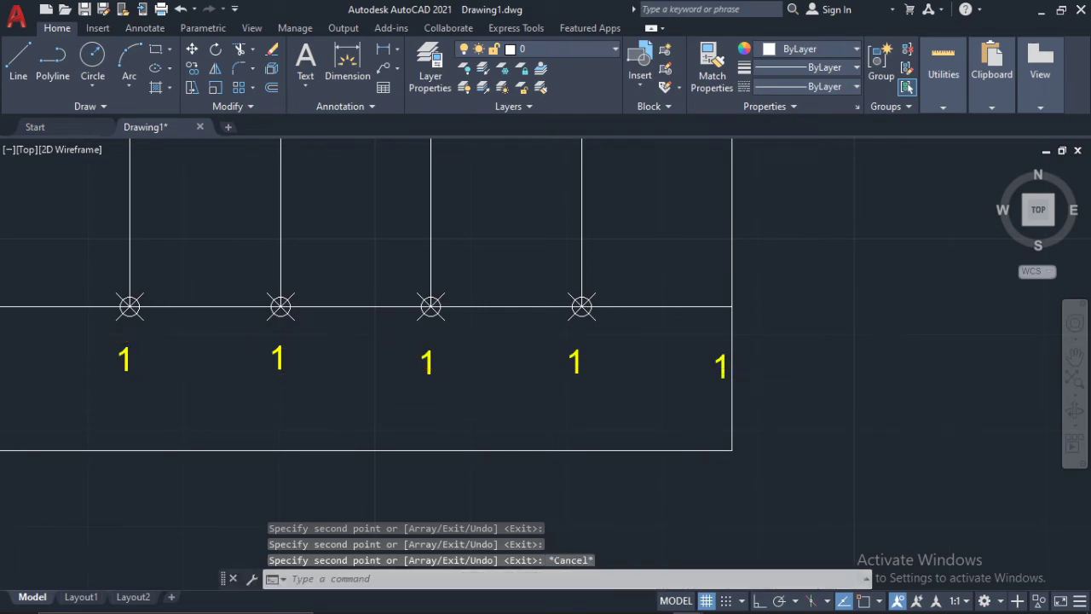
pyautogui.scroll(-6, 108, 321)
# Renumber the first label to 0 and the third label to 2
pyautogui.moveTo(60, 320); pyautogui.dragTo(644, 348, button='middle')
pyautogui.scroll(8, 494, 362)
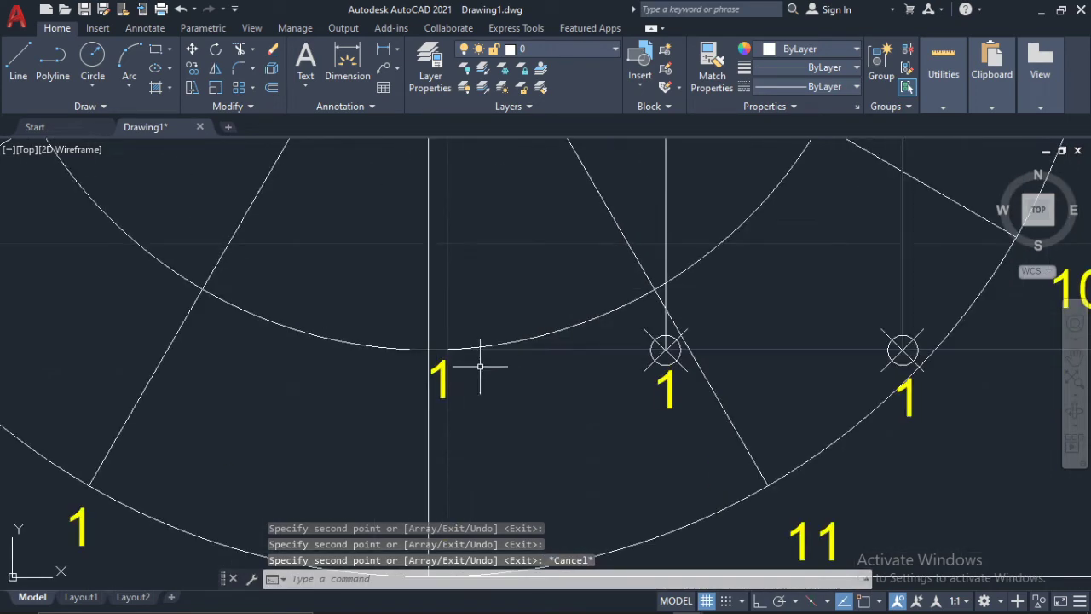
pyautogui.click(447, 377)
pyautogui.doubleClick(442, 378)
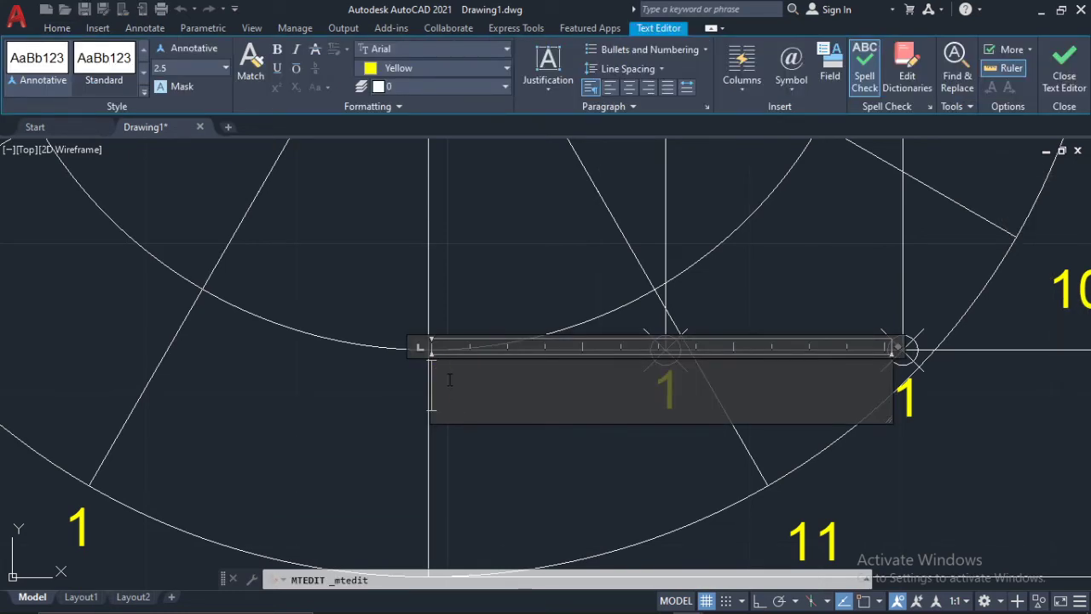
pyautogui.write('0')
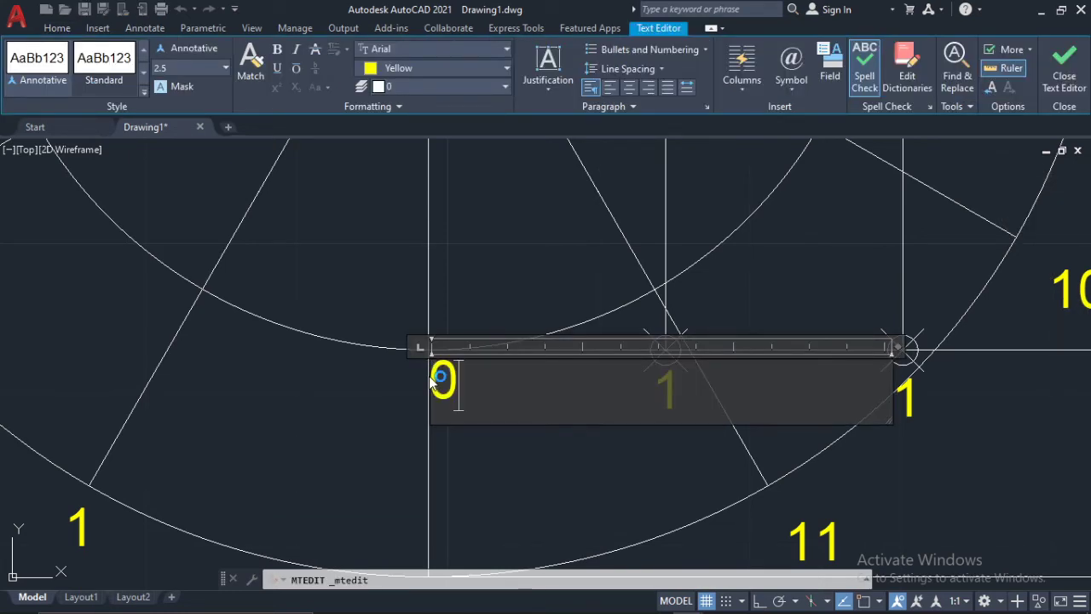
pyautogui.click(463, 439)
pyautogui.moveTo(692, 384); pyautogui.dragTo(607, 377, button='middle')
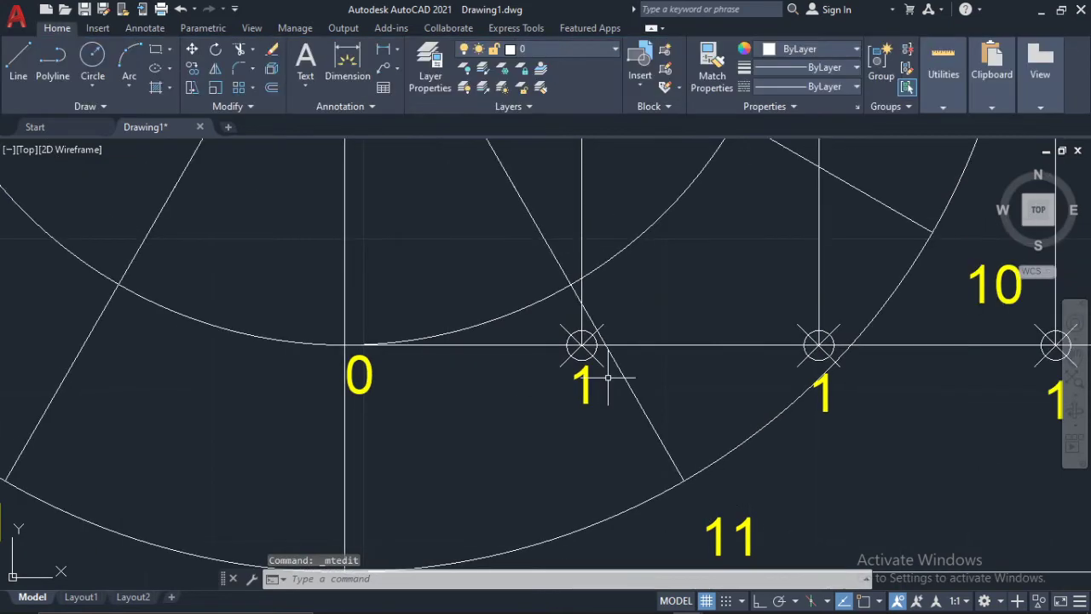
pyautogui.moveTo(745, 400); pyautogui.dragTo(477, 352, button='middle')
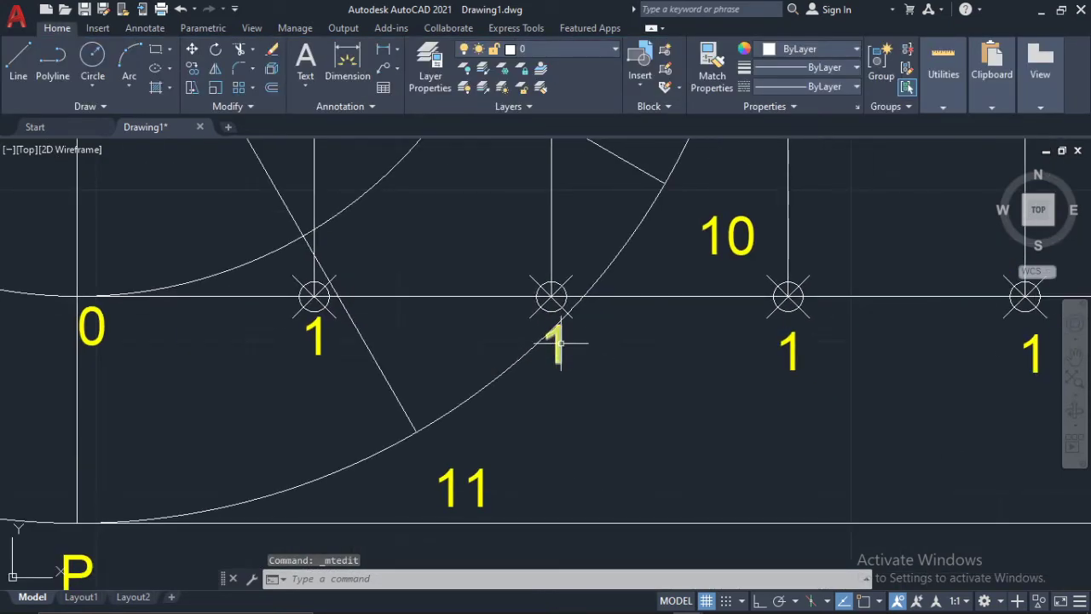
pyautogui.click(560, 343)
pyautogui.doubleClick(556, 343)
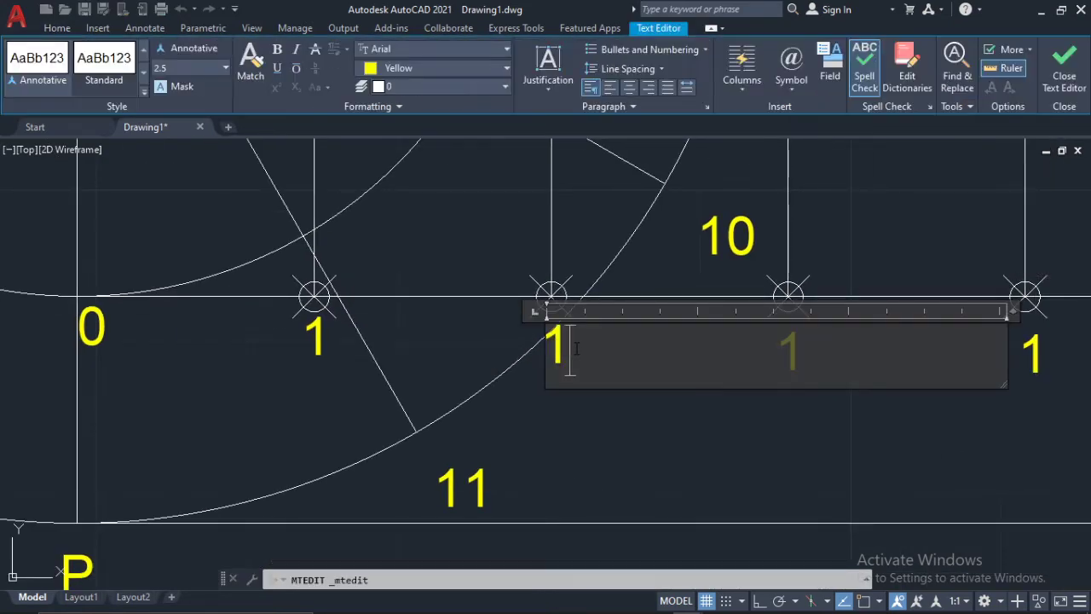
pyautogui.write('2')
pyautogui.click(568, 434)
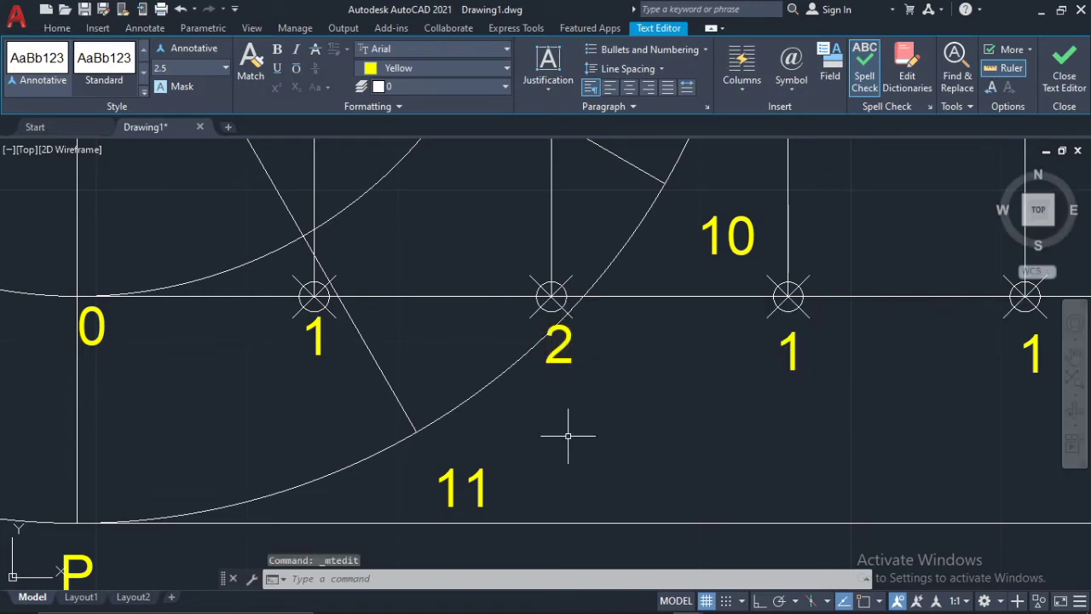
# Renumber the next two labels along the line to 3 and 4
pyautogui.moveTo(594, 398); pyautogui.dragTo(302, 398, button='middle')
pyautogui.click(499, 343)
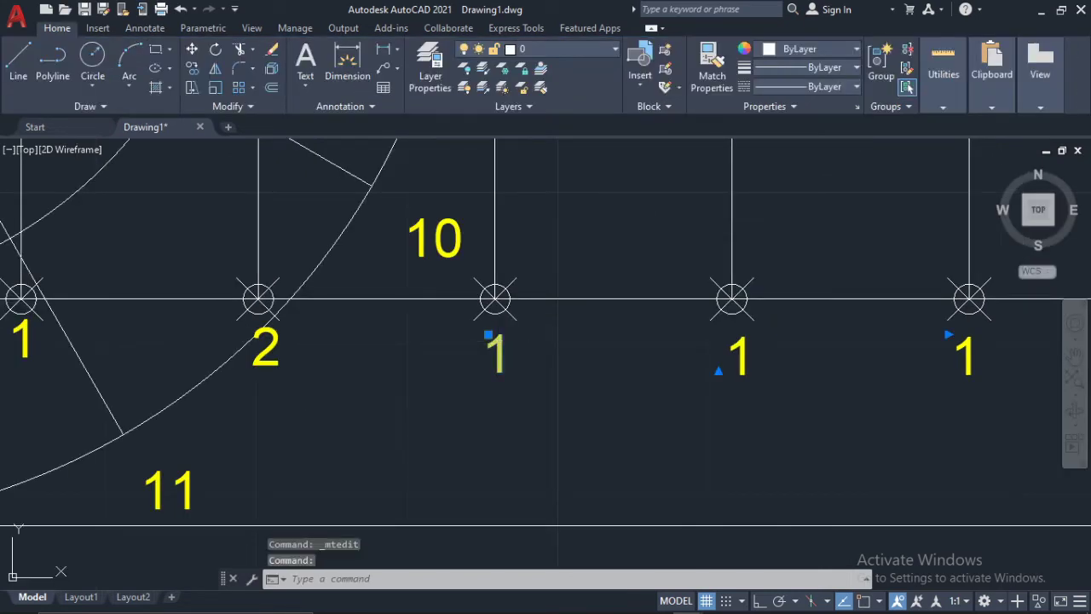
pyautogui.doubleClick(500, 345)
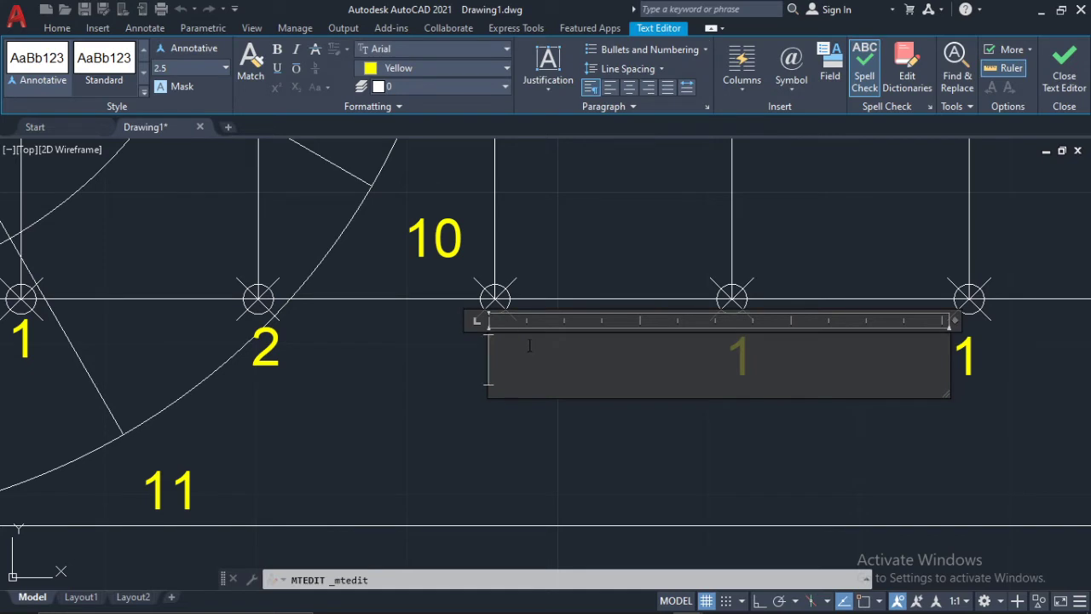
pyautogui.write('3')
pyautogui.click(500, 426)
pyautogui.moveTo(500, 425); pyautogui.dragTo(350, 398, button='middle')
pyautogui.click(566, 329)
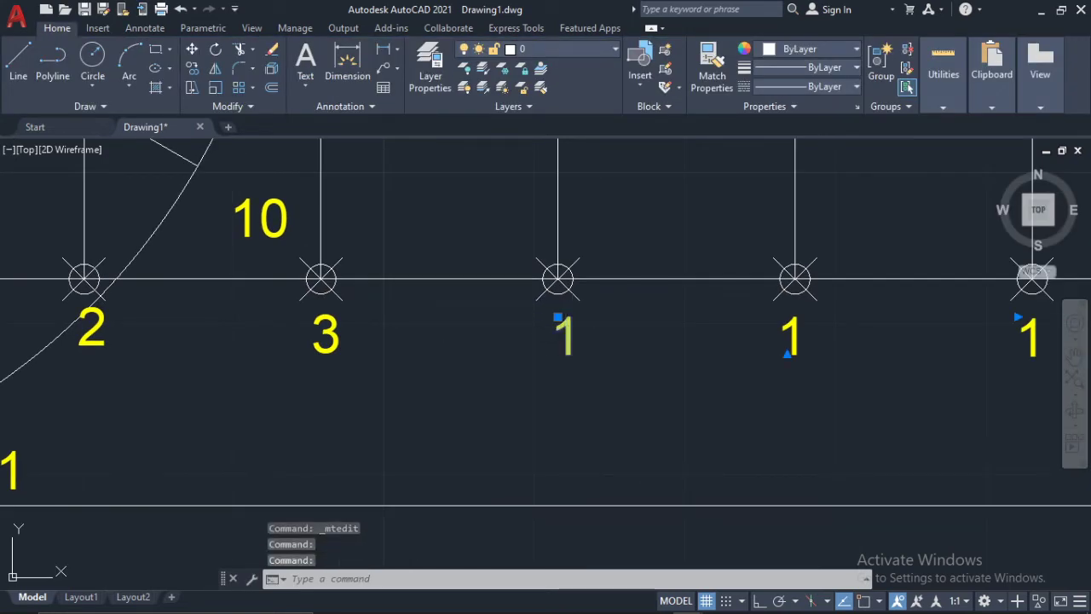
pyautogui.doubleClick(567, 335)
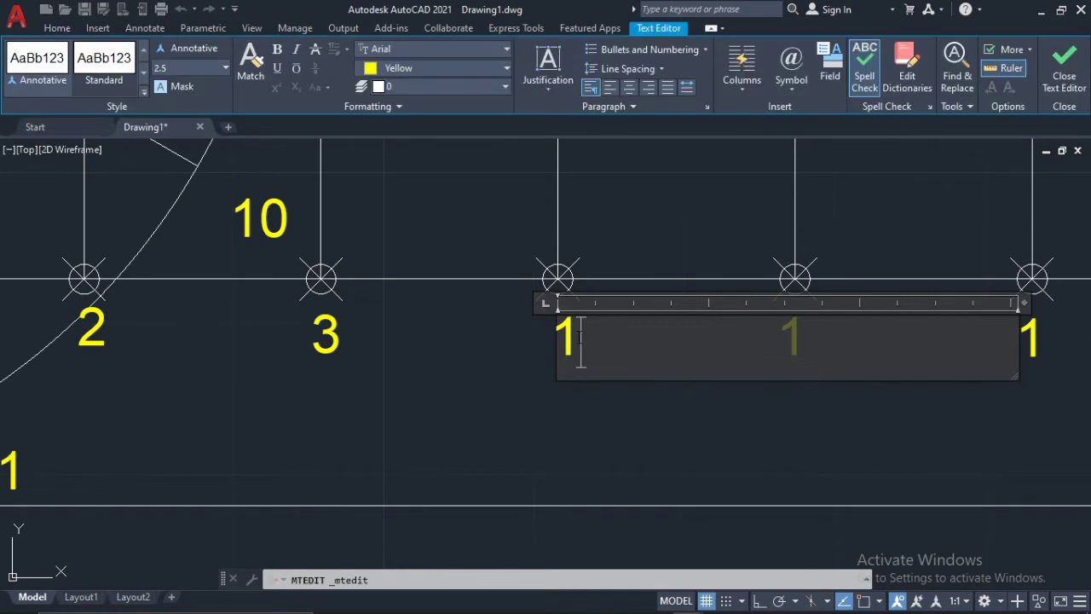
pyautogui.click(535, 375)
# Renumber the following label to 5 and open the next label for editing
pyautogui.moveTo(693, 354); pyautogui.dragTo(398, 318, button='middle')
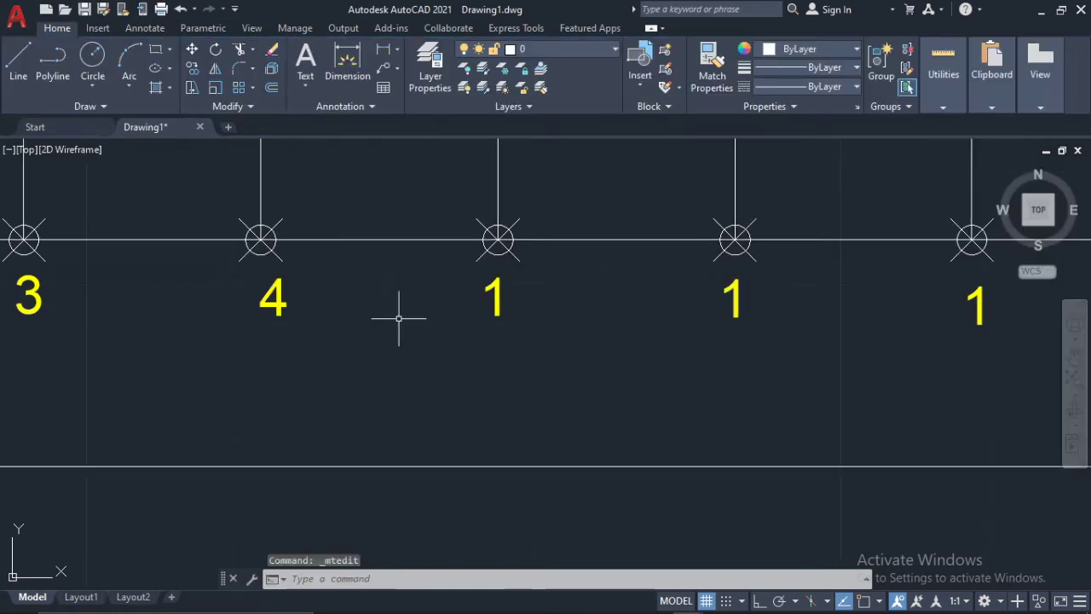
pyautogui.click(500, 301)
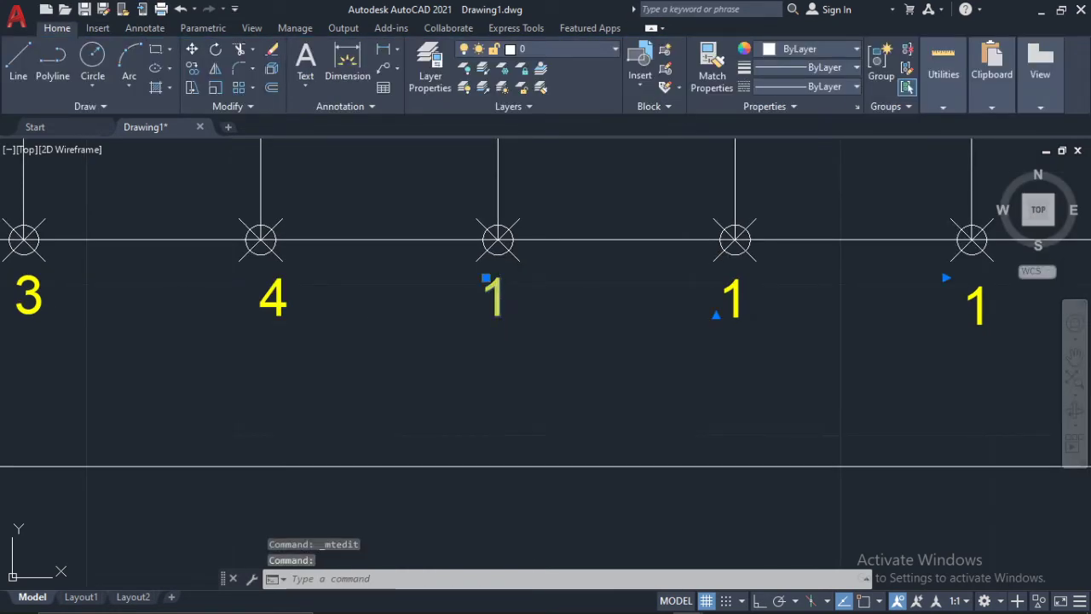
pyautogui.doubleClick(500, 301)
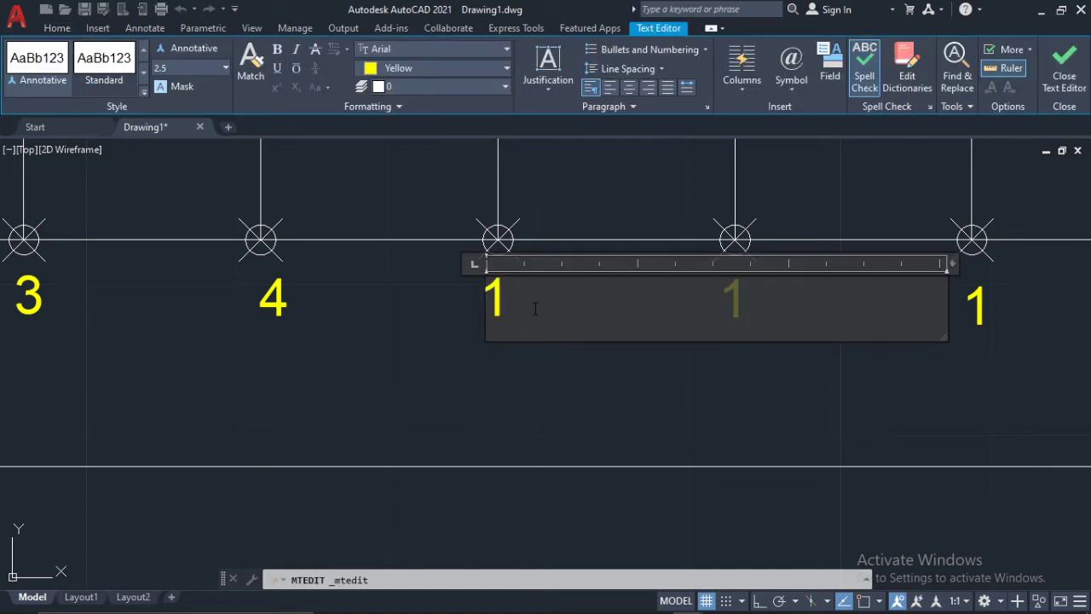
pyautogui.click(484, 370)
pyautogui.click(485, 323)
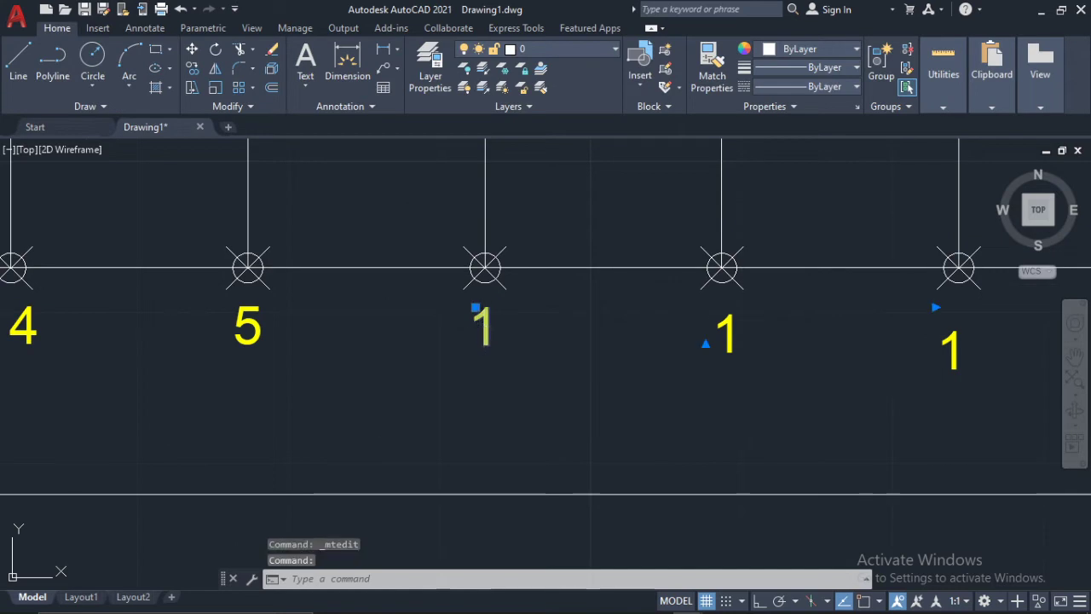
pyautogui.doubleClick(483, 326)
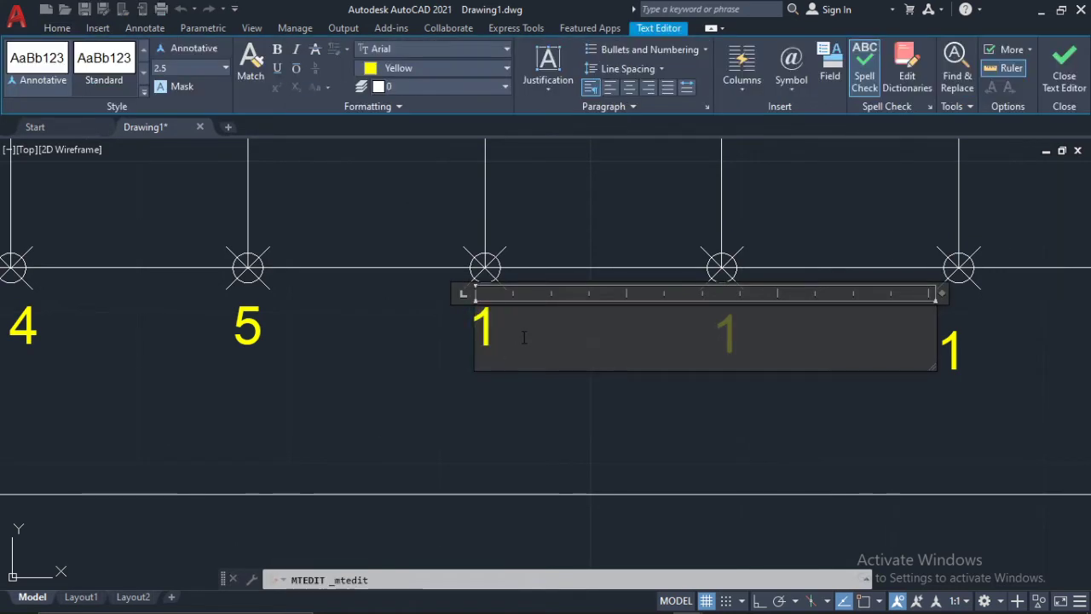
# Set the next labels along the line to 6, 7 and 8
pyautogui.click(503, 376)
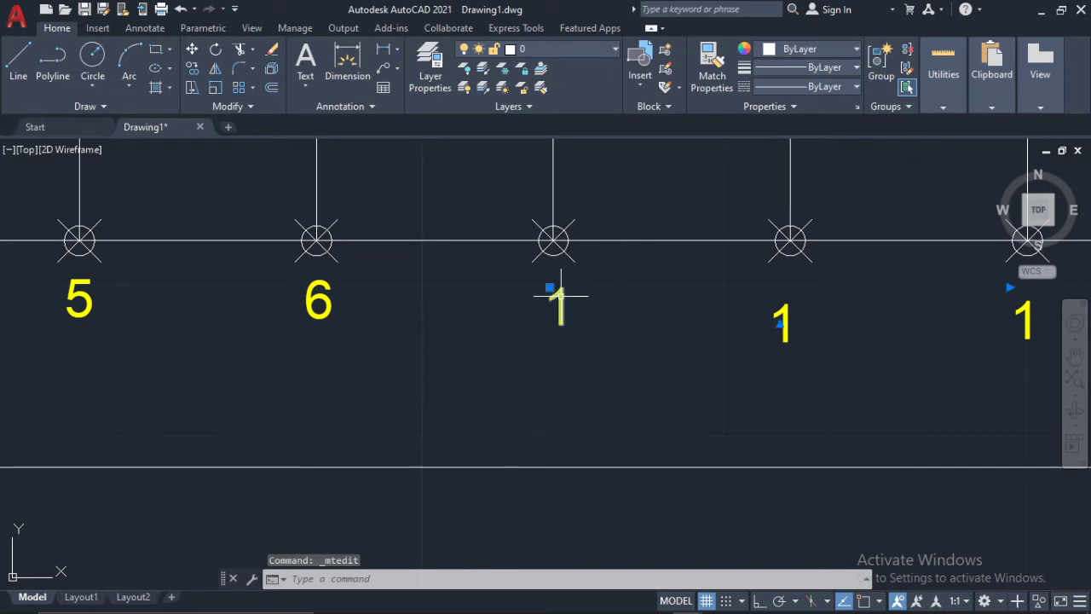
pyautogui.doubleClick(562, 311)
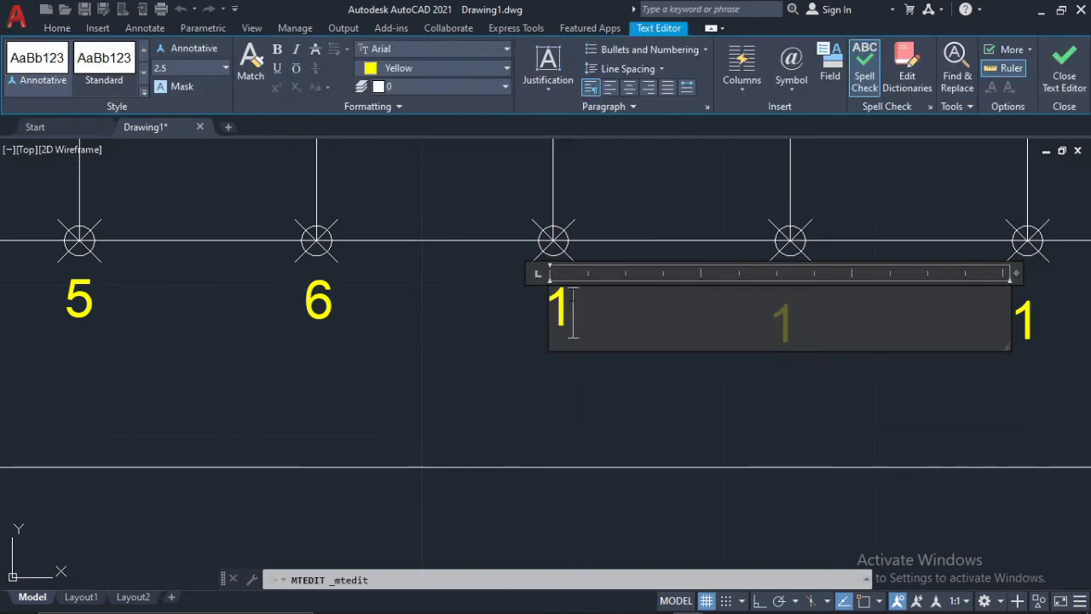
pyautogui.write('7')
pyautogui.click(570, 353)
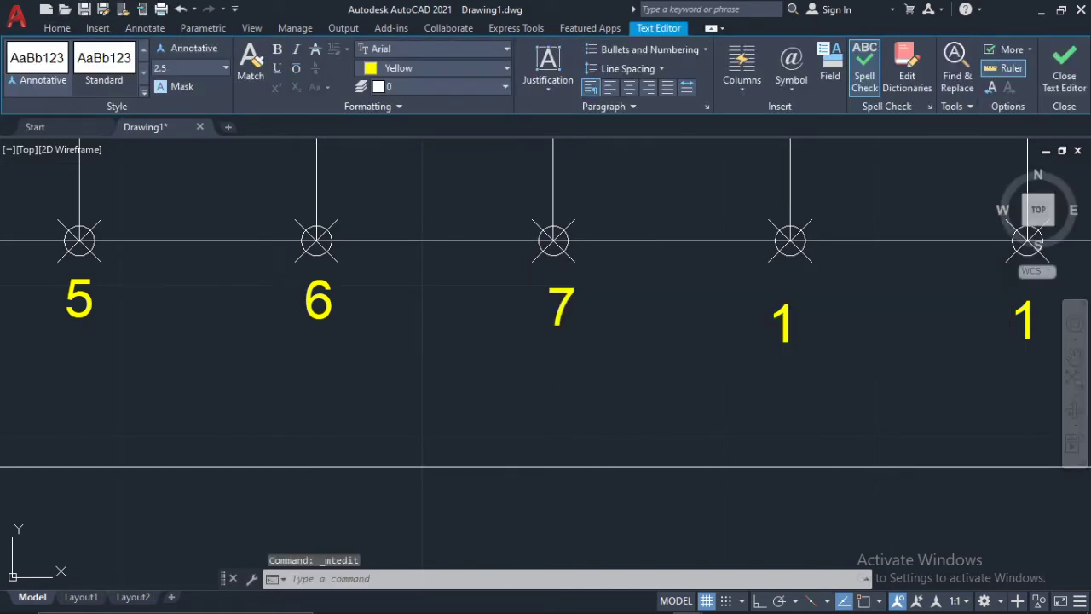
pyautogui.moveTo(947, 274); pyautogui.dragTo(632, 355, button='middle')
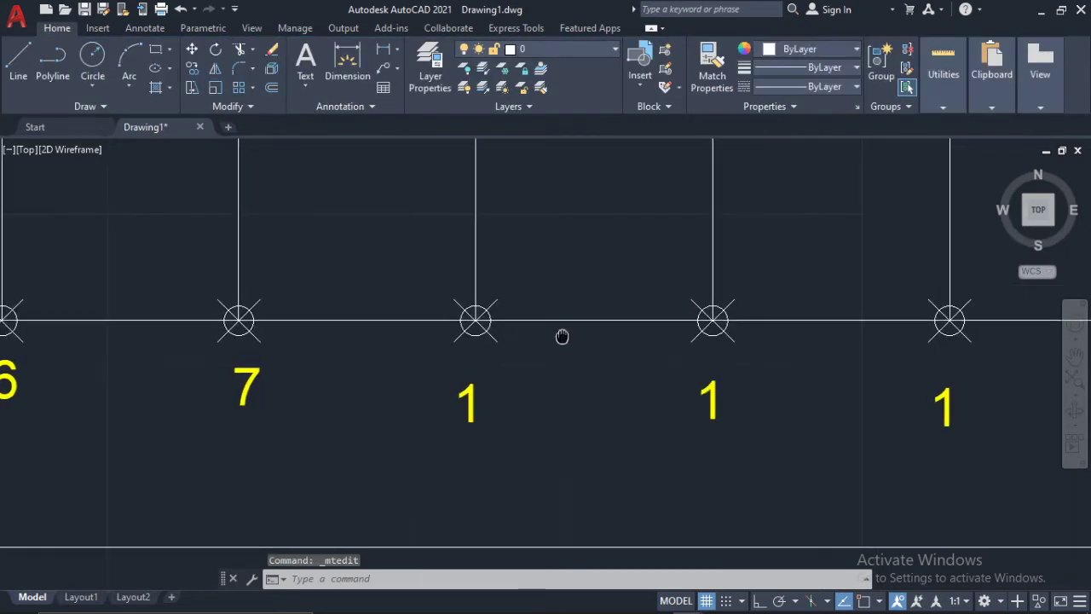
pyautogui.click(471, 386)
pyautogui.doubleClick(469, 397)
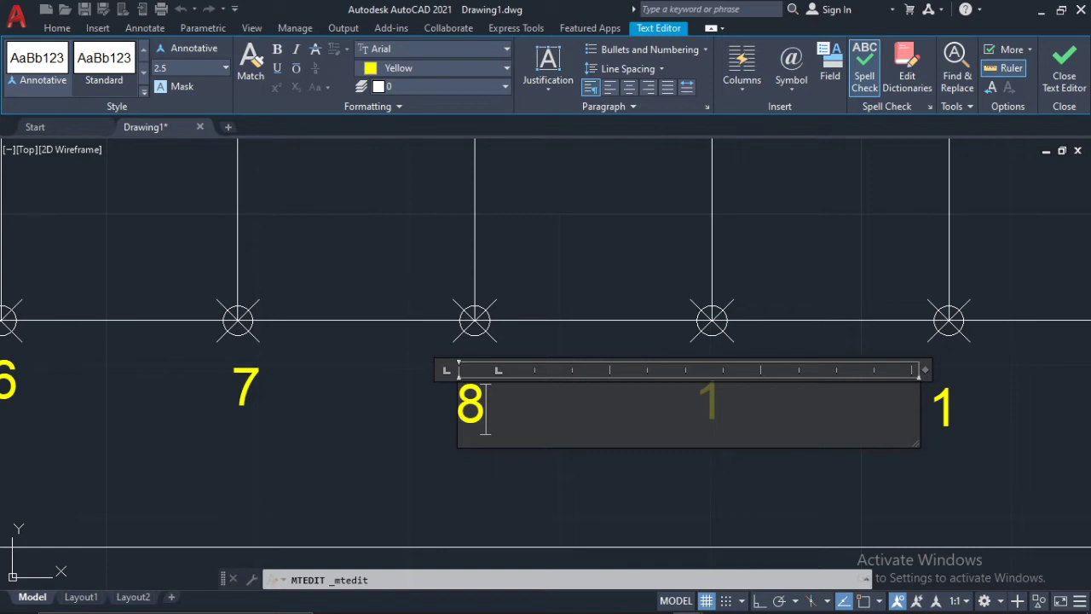
pyautogui.click(523, 468)
# Renumber the following two labels to 9 and 10
pyautogui.scroll(5, 588, 384)
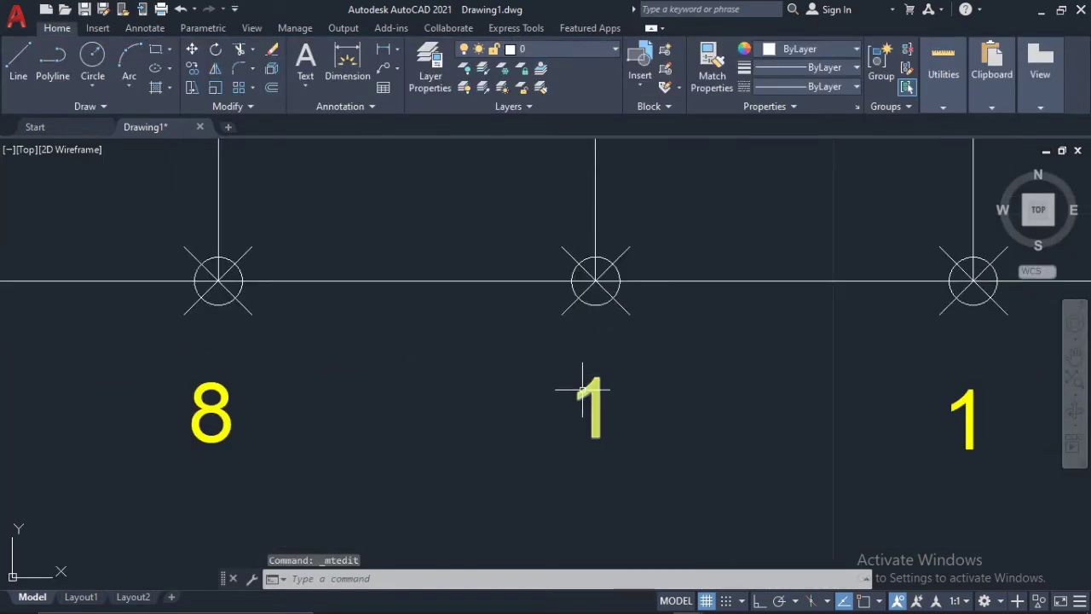
pyautogui.click(583, 390)
pyautogui.doubleClick(592, 407)
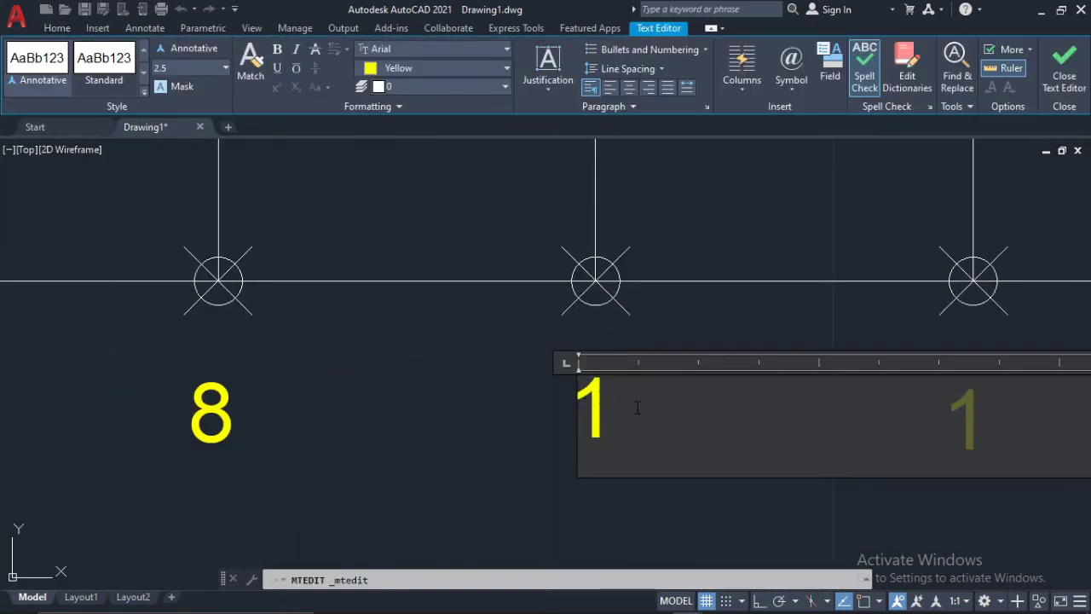
pyautogui.write('9')
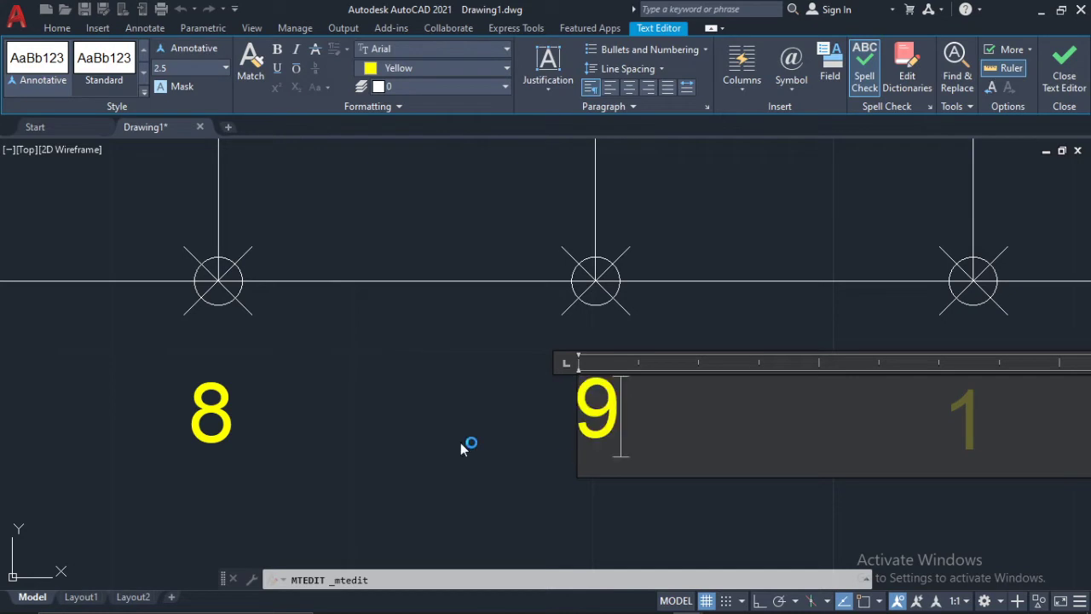
pyautogui.click(465, 445)
pyautogui.moveTo(872, 305); pyautogui.dragTo(832, 294, button='middle')
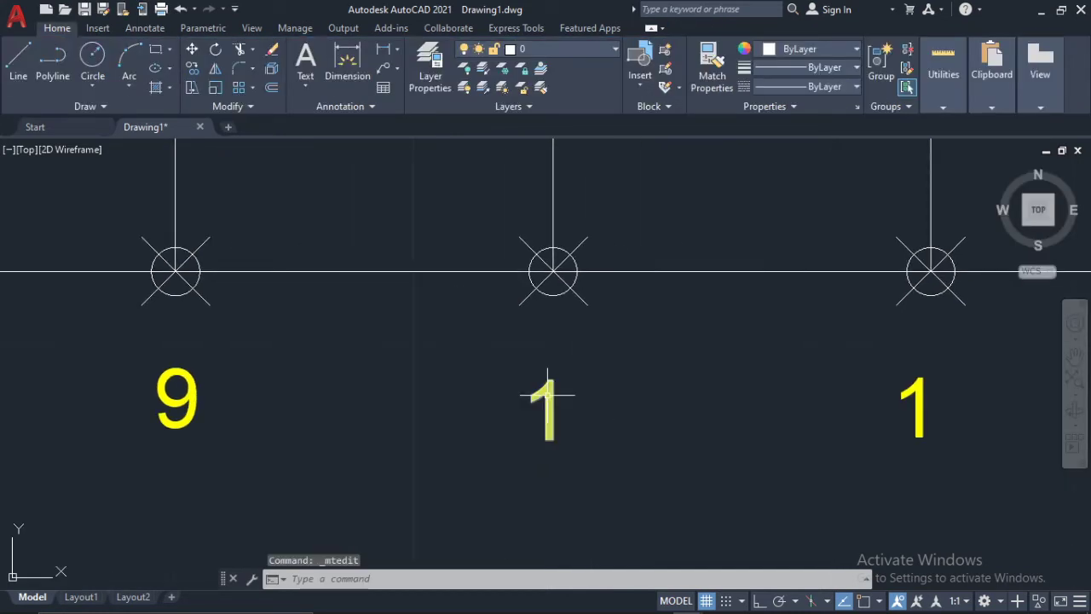
pyautogui.doubleClick(583, 411)
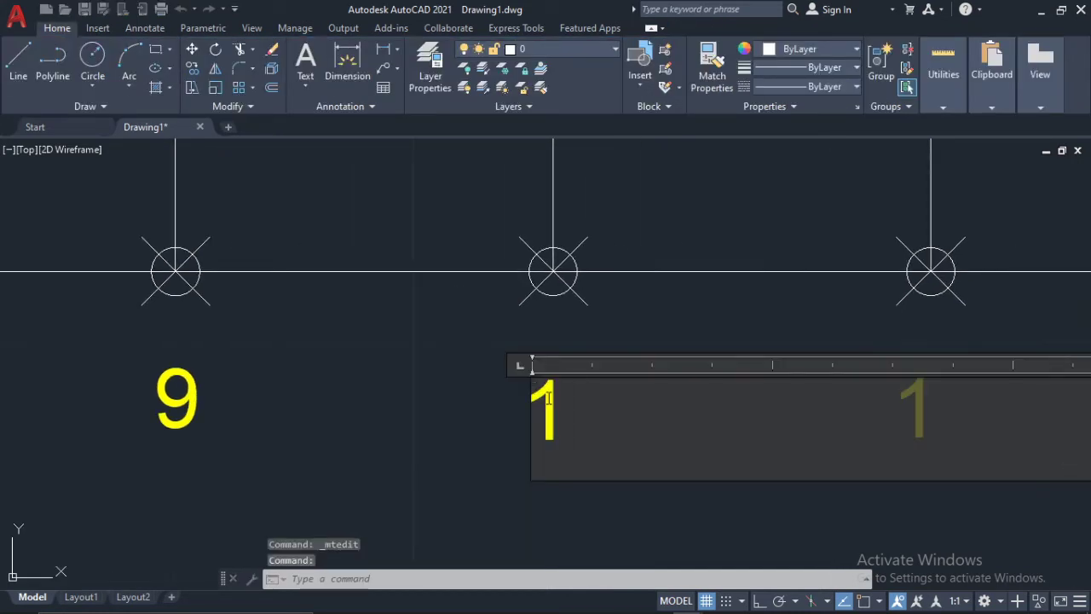
pyautogui.write('0')
pyautogui.click(310, 434)
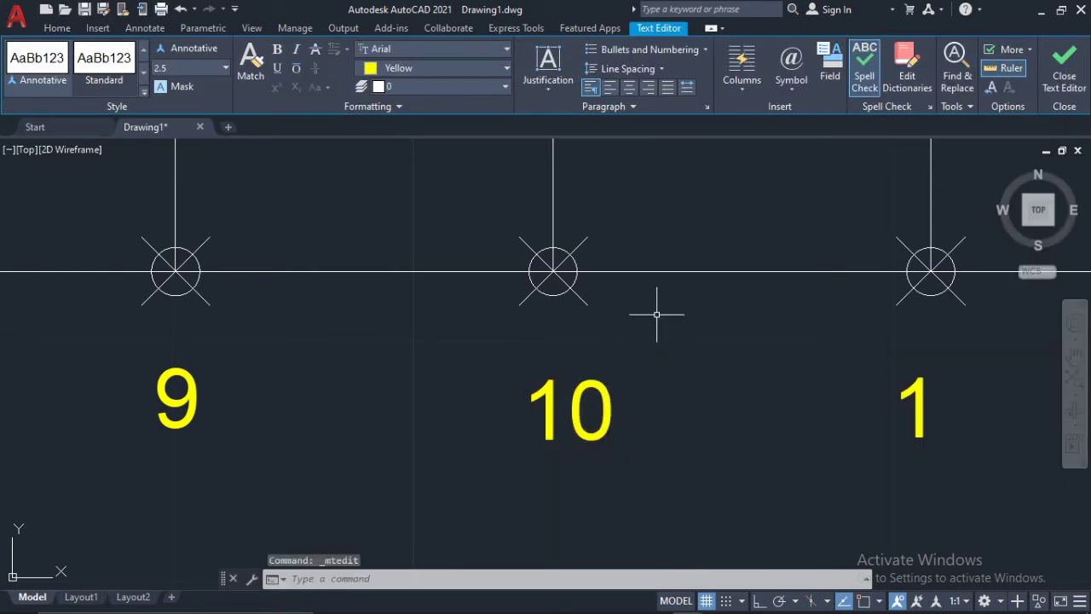
# Renumber the last two labels to 11 and 0 at the strip's right end
pyautogui.moveTo(653, 312); pyautogui.dragTo(364, 304, button='middle')
pyautogui.click(644, 384)
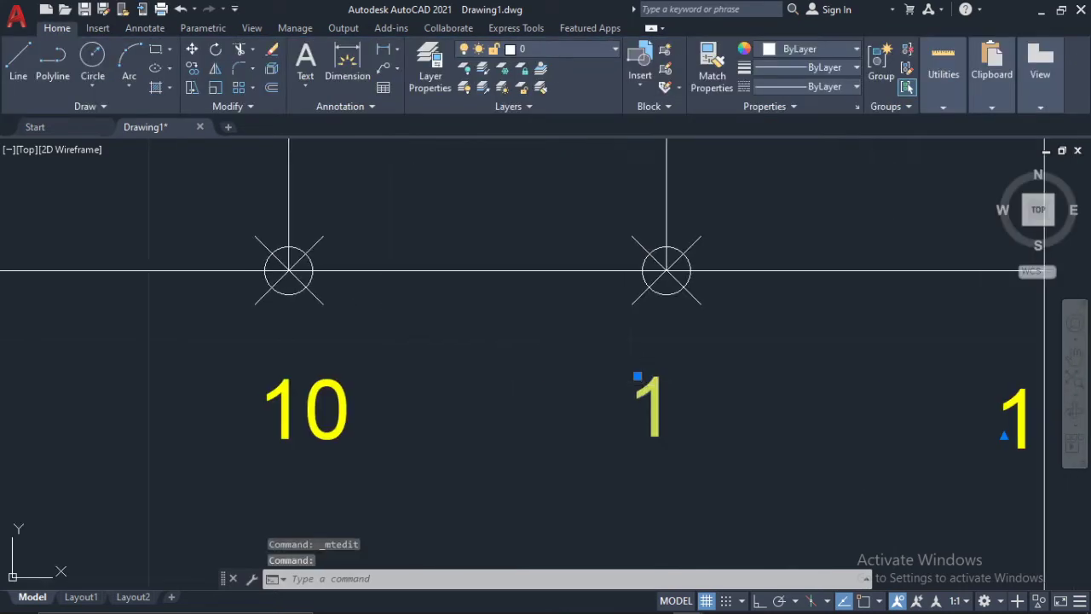
pyautogui.doubleClick(652, 407)
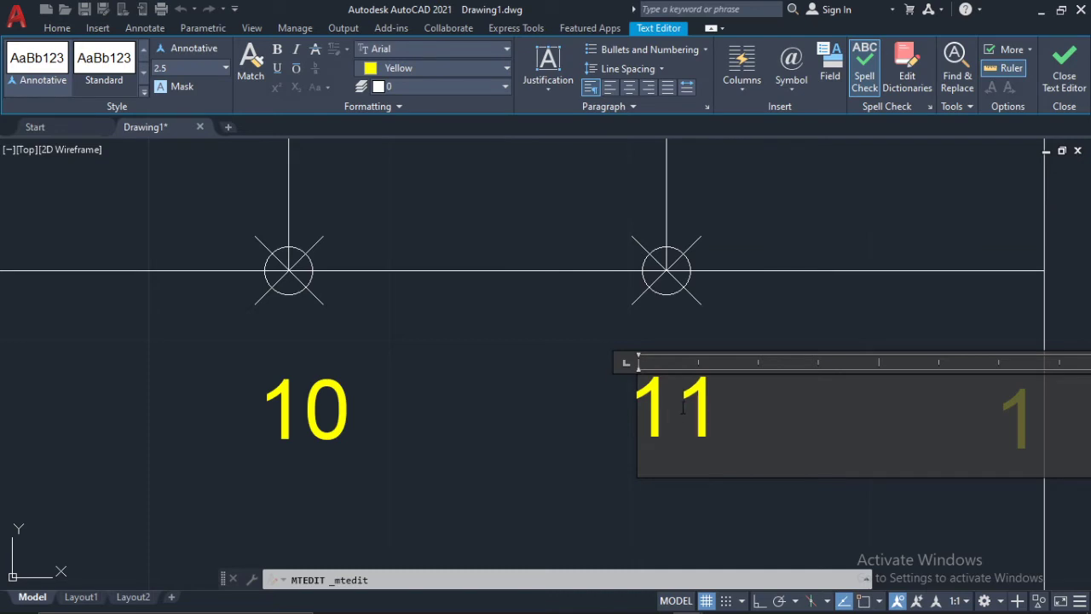
pyautogui.write('1')
pyautogui.click(599, 437)
pyautogui.moveTo(799, 358); pyautogui.dragTo(499, 346, button='middle')
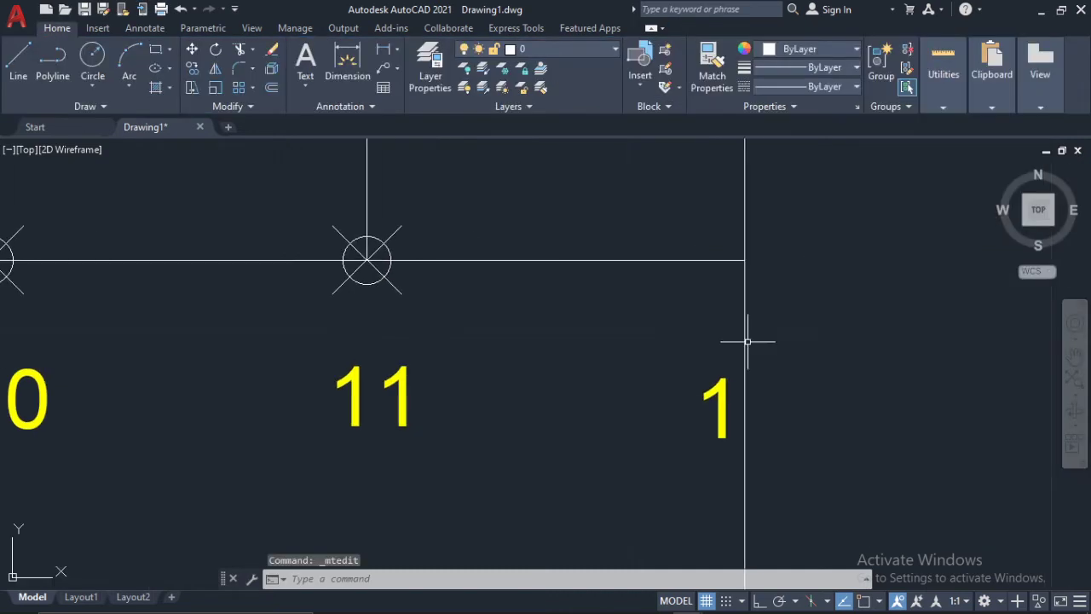
pyautogui.click(723, 383)
pyautogui.click(723, 384)
pyautogui.click(717, 384)
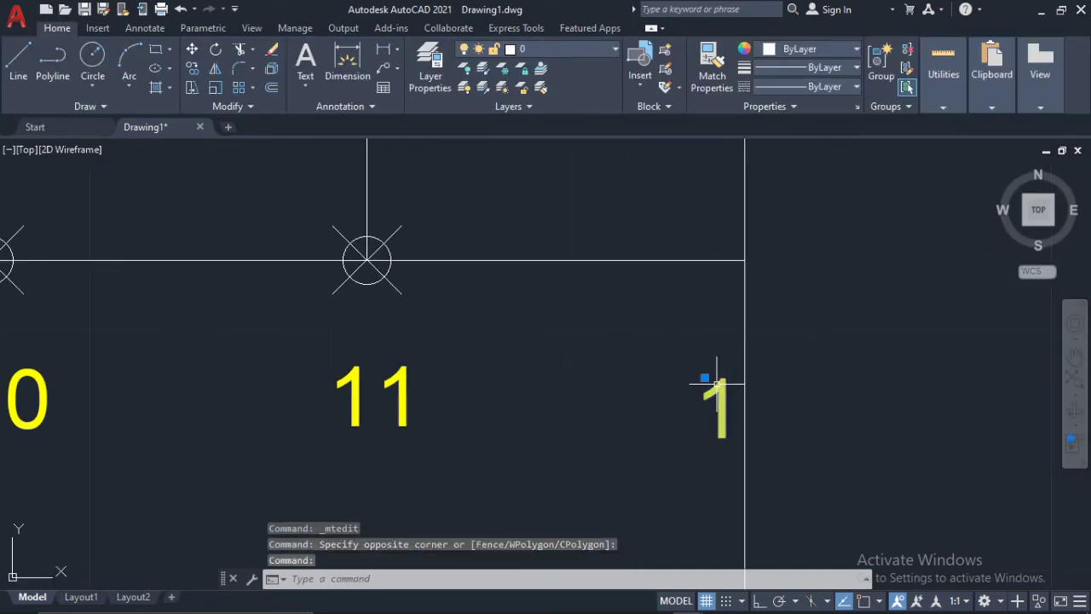
pyautogui.doubleClick(722, 393)
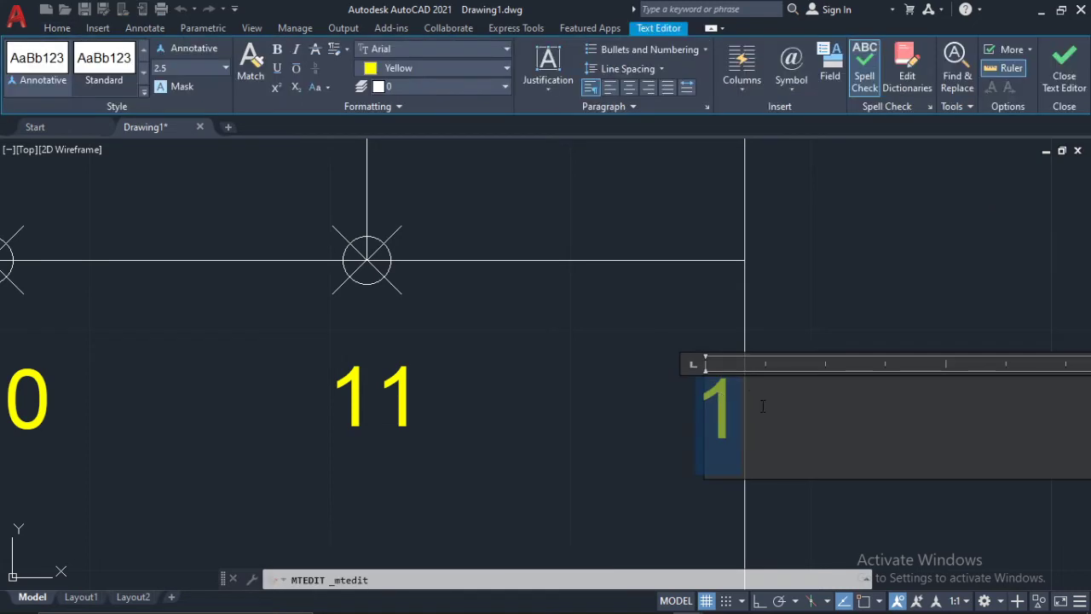
pyautogui.write('0')
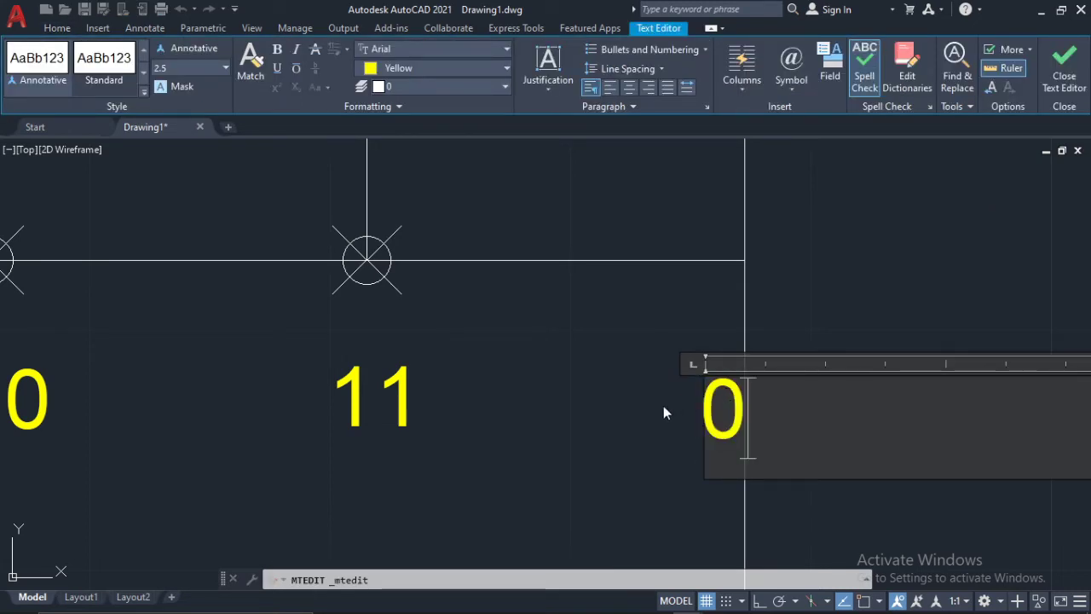
pyautogui.click(664, 406)
pyautogui.scroll(-6, 267, 341)
pyautogui.scroll(-3, 260, 350)
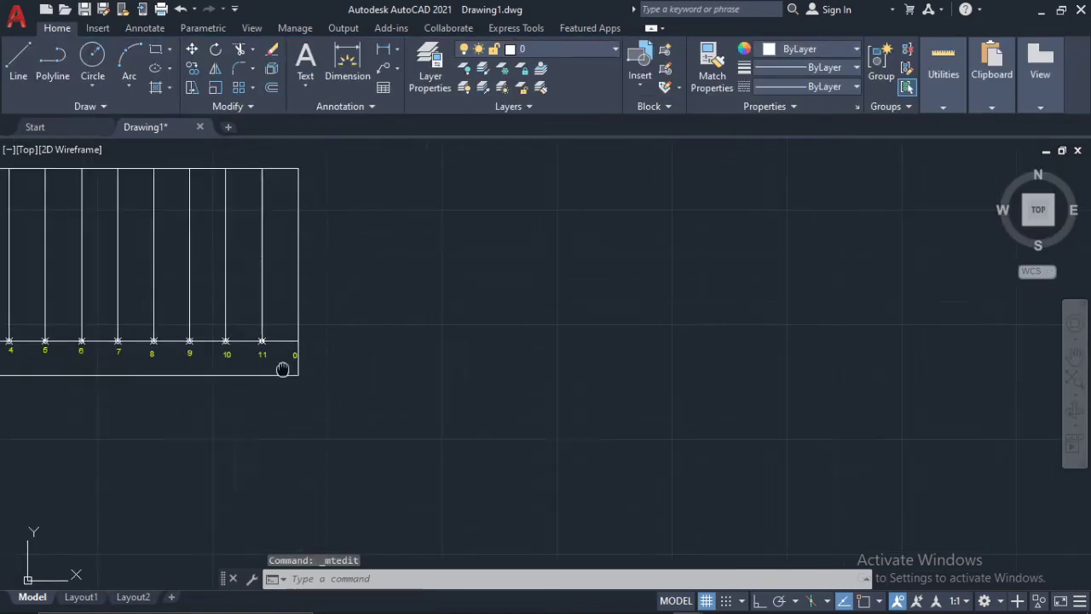
pyautogui.moveTo(287, 365); pyautogui.dragTo(435, 329, button='middle')
pyautogui.scroll(2, 501, 322)
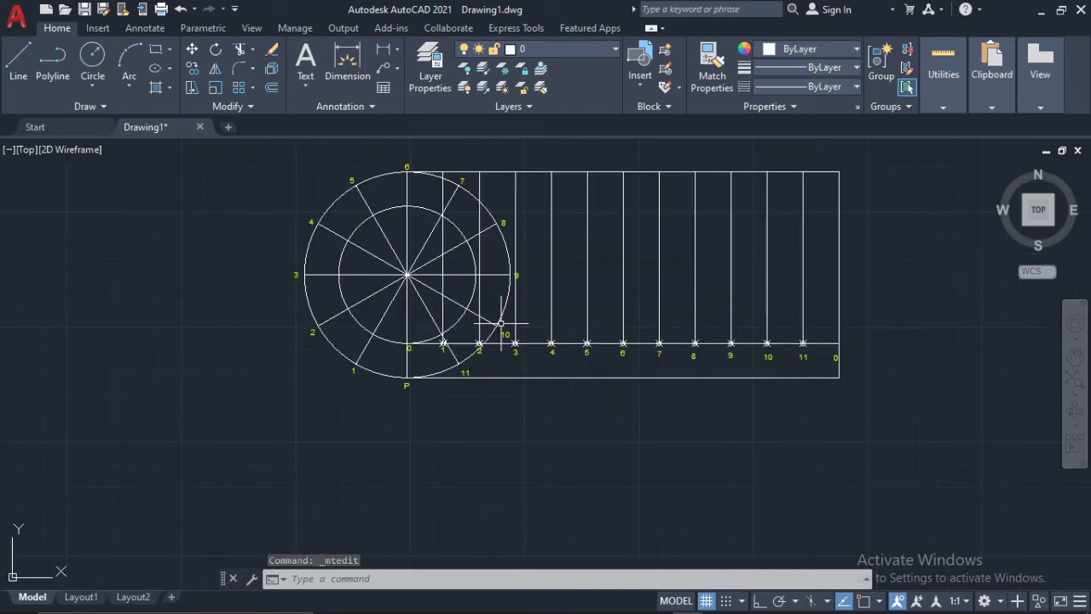
pyautogui.scroll(2, 487, 251)
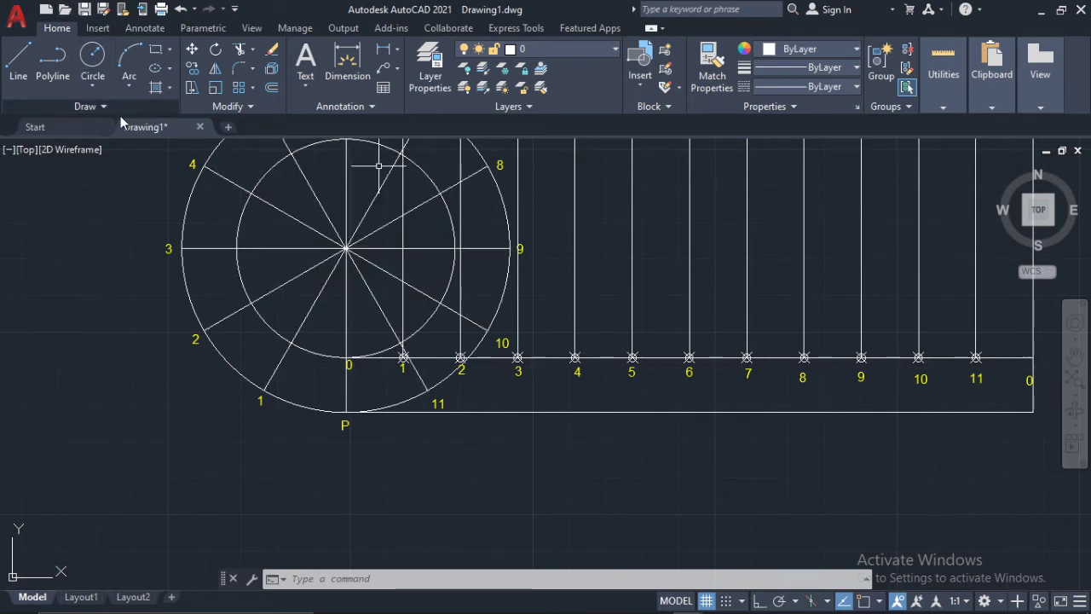
# Explode the polar spoke array, then set the 3–9 diameter line's Object Color to Cyan
pyautogui.click(351, 236)
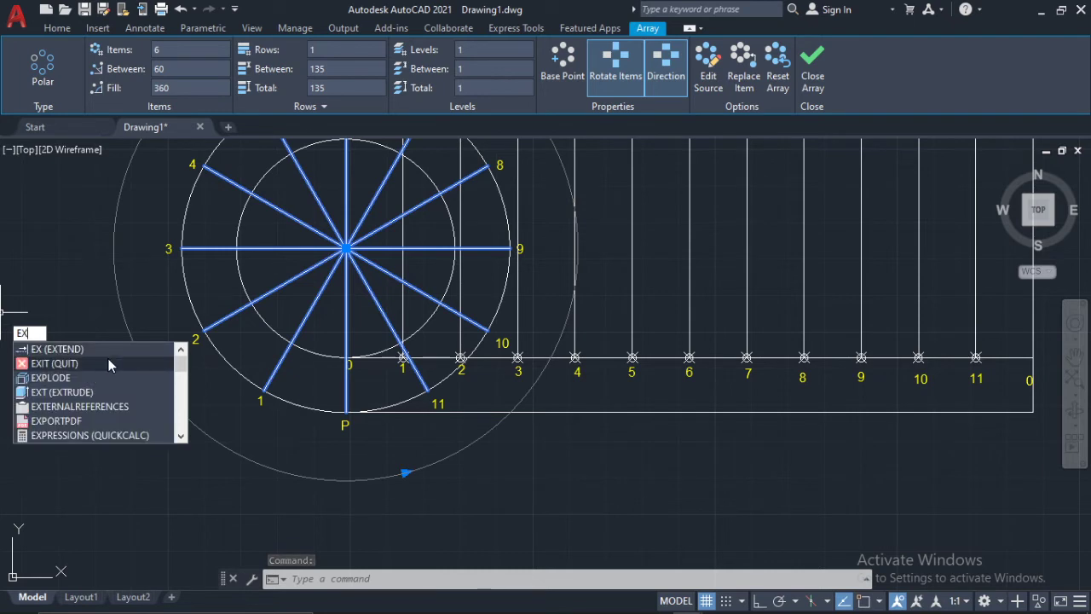
pyautogui.click(77, 376)
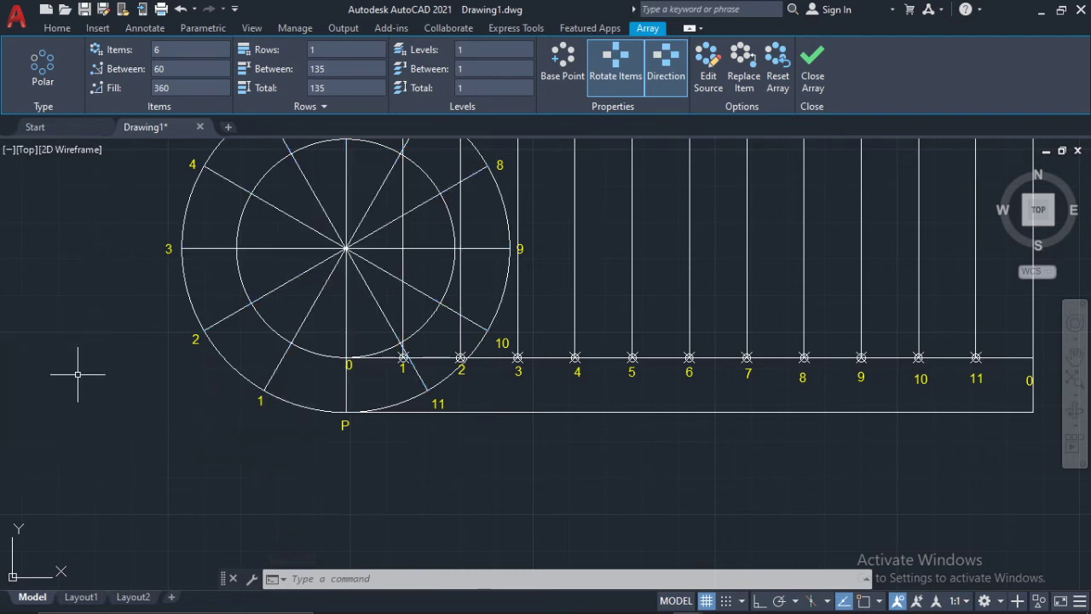
pyautogui.click(296, 249)
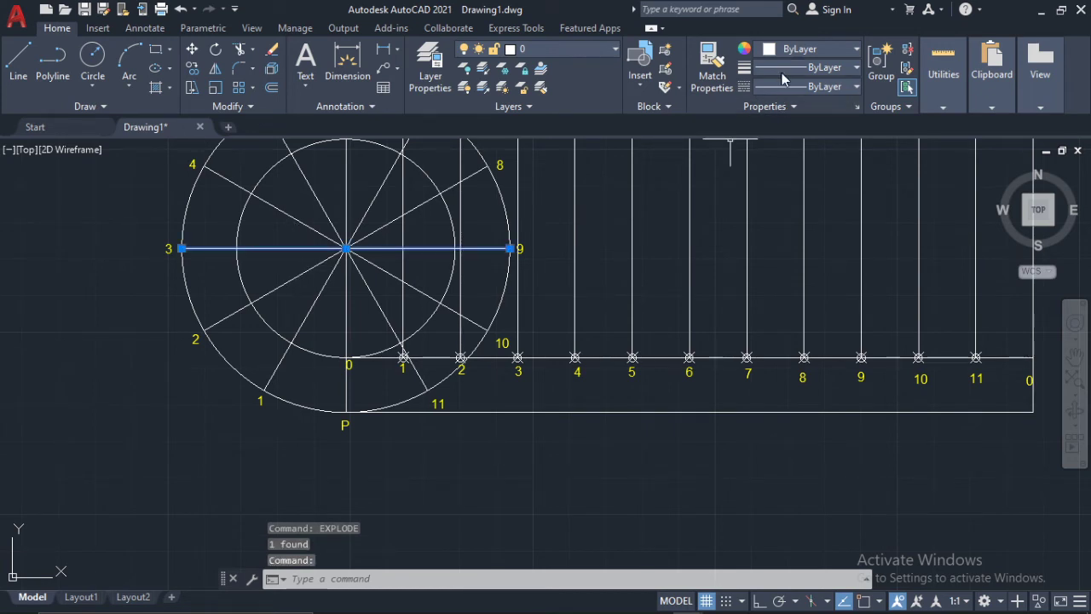
pyautogui.click(843, 55)
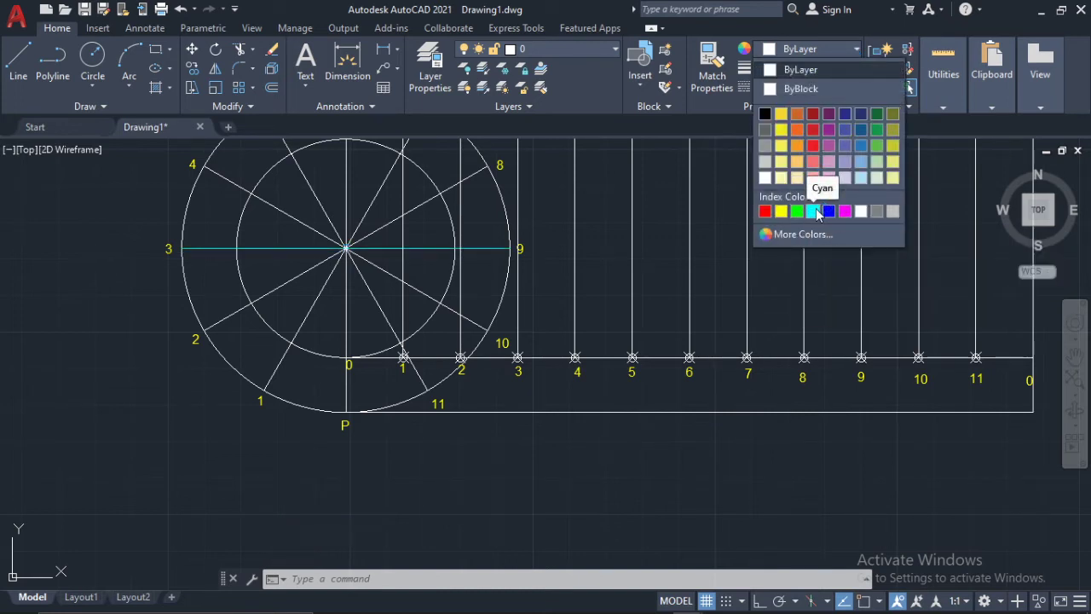
pyautogui.click(814, 210)
pyautogui.press('Escape')
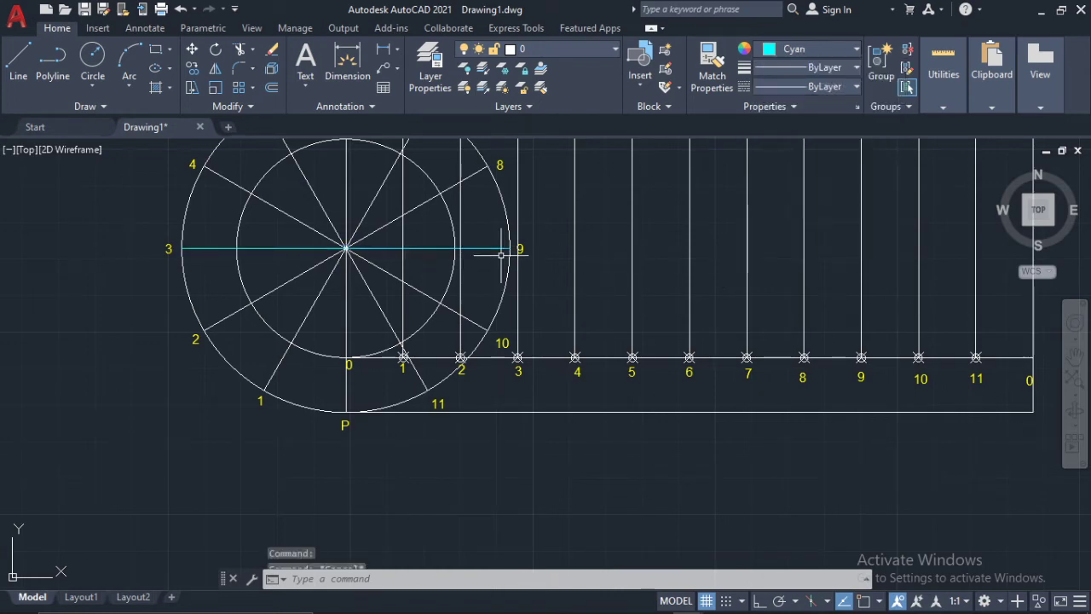
# Stretch the cyan line's point-9 end horizontally with Ortho to the strip's right endpoint
pyautogui.click(515, 247)
pyautogui.scroll(4, 542, 248)
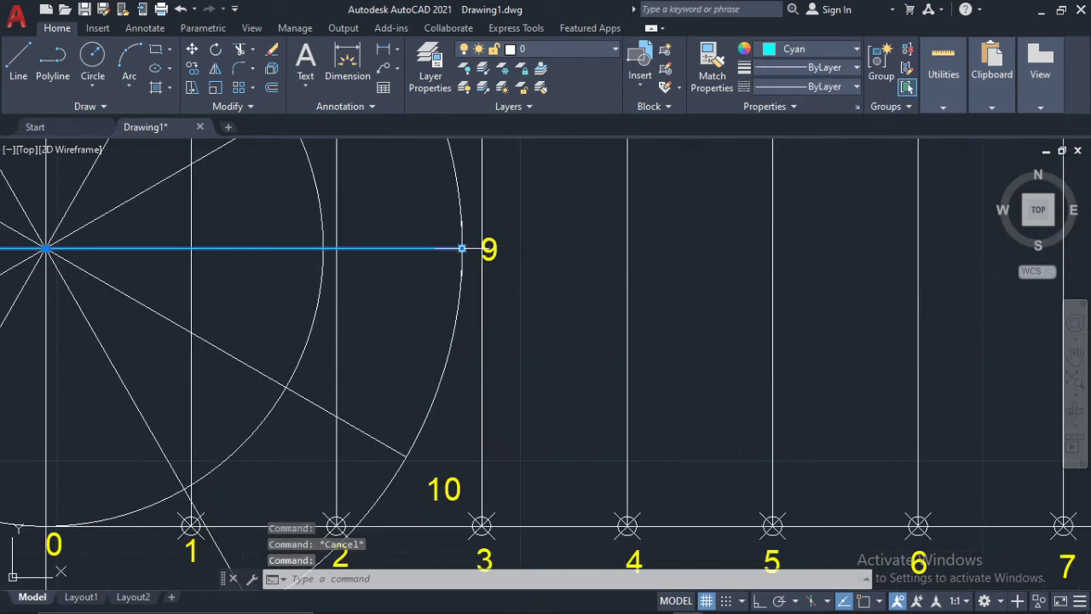
pyautogui.click(461, 250)
pyautogui.scroll(-5, 495, 307)
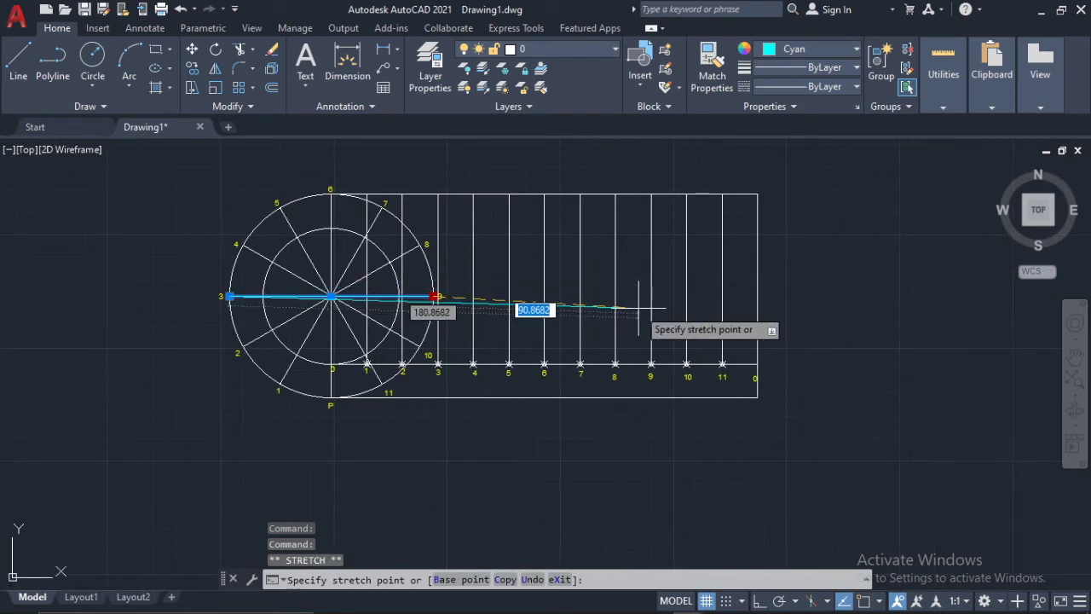
pyautogui.click(756, 601)
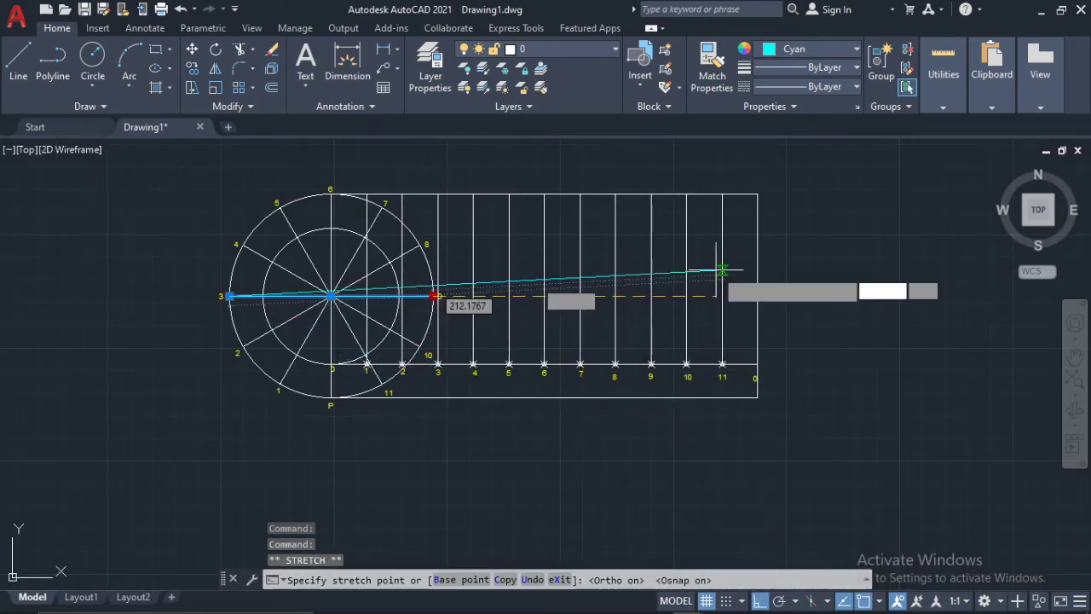
pyautogui.scroll(4, 733, 266)
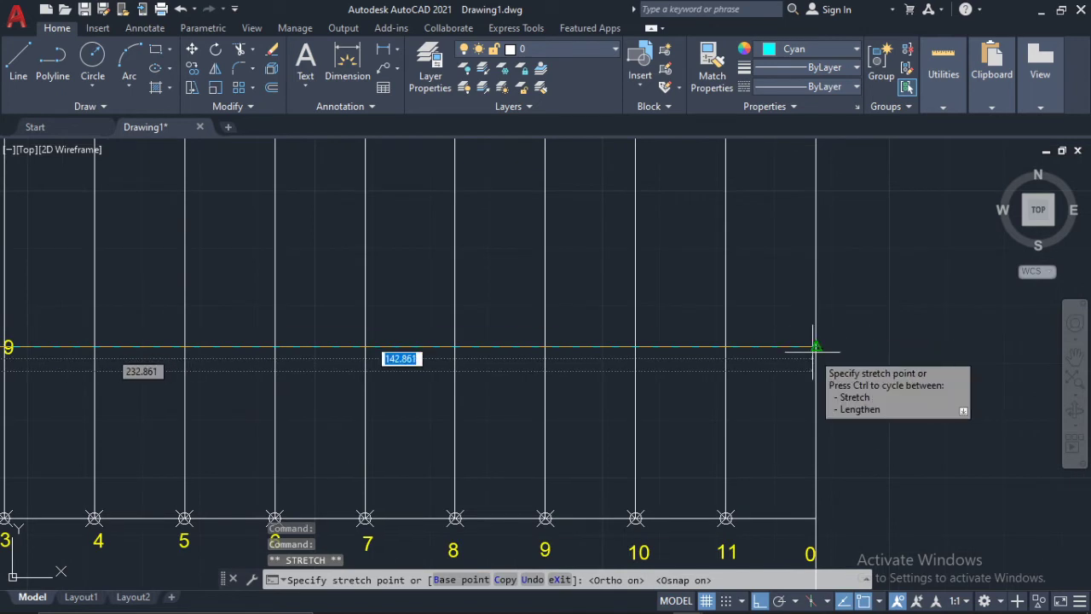
pyautogui.scroll(7, 816, 347)
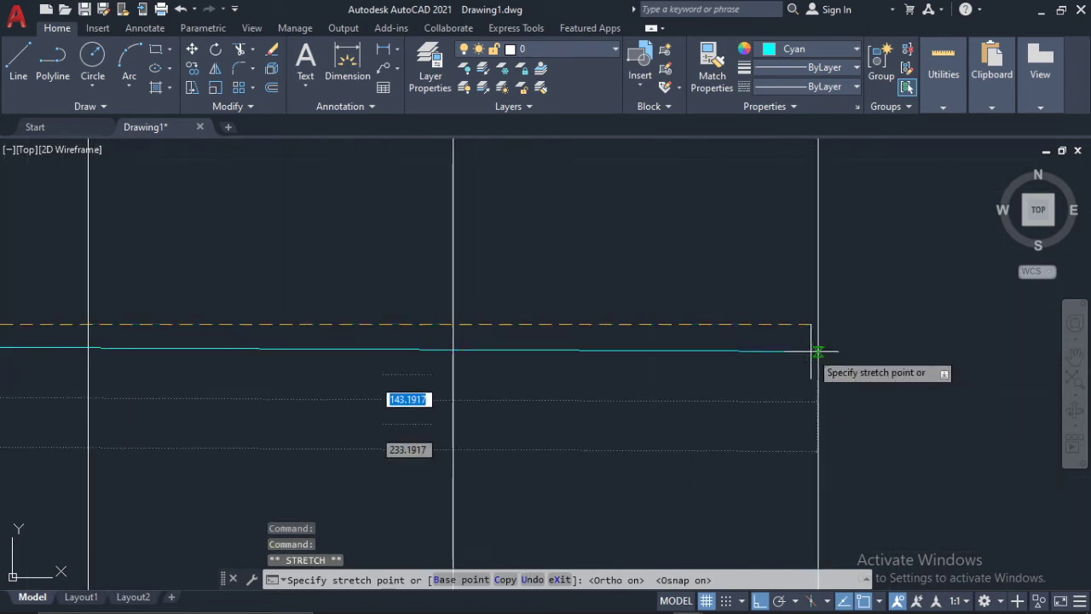
pyautogui.click(771, 281)
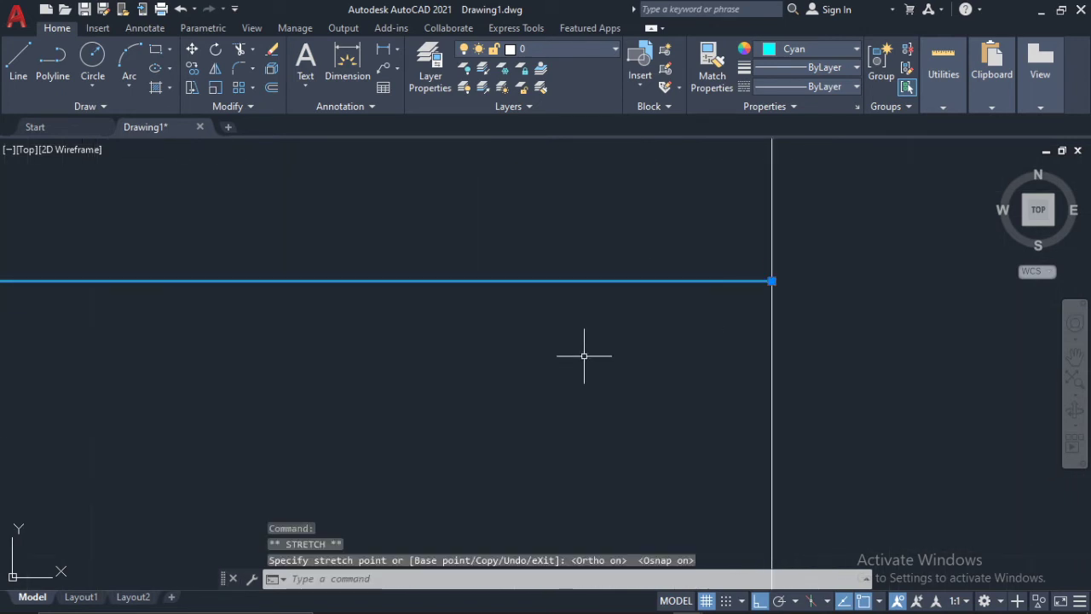
pyautogui.scroll(-10, 584, 355)
pyautogui.press('Escape')
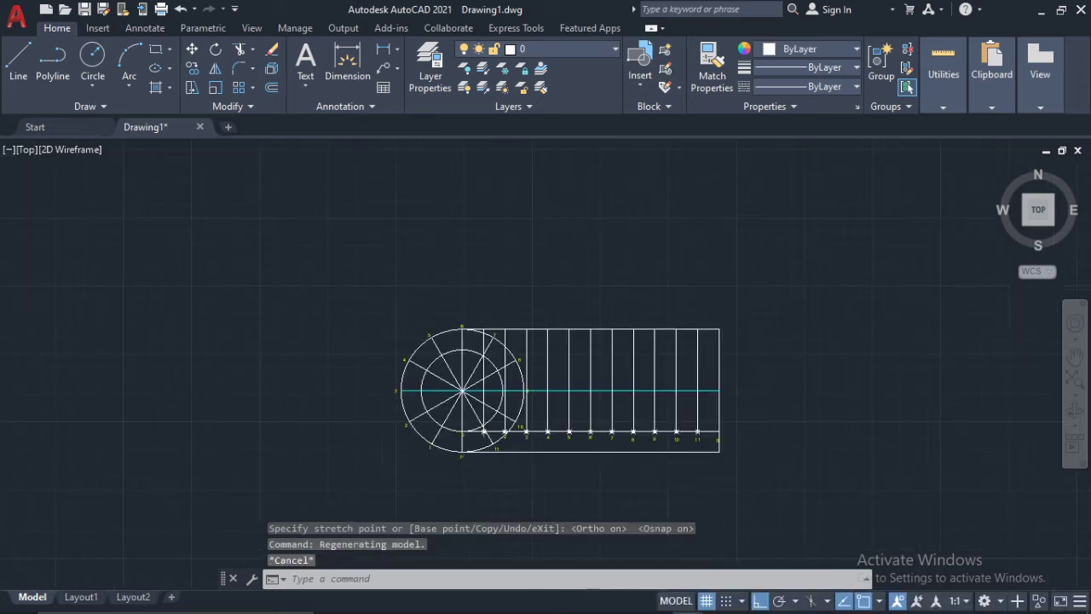
pyautogui.scroll(2, 545, 383)
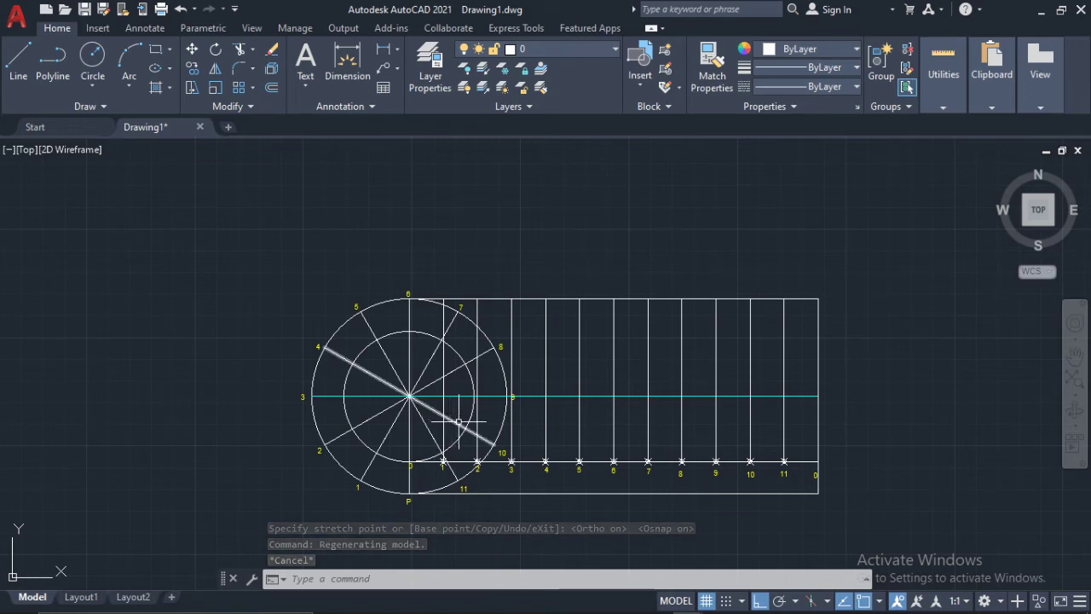
pyautogui.scroll(4, 467, 417)
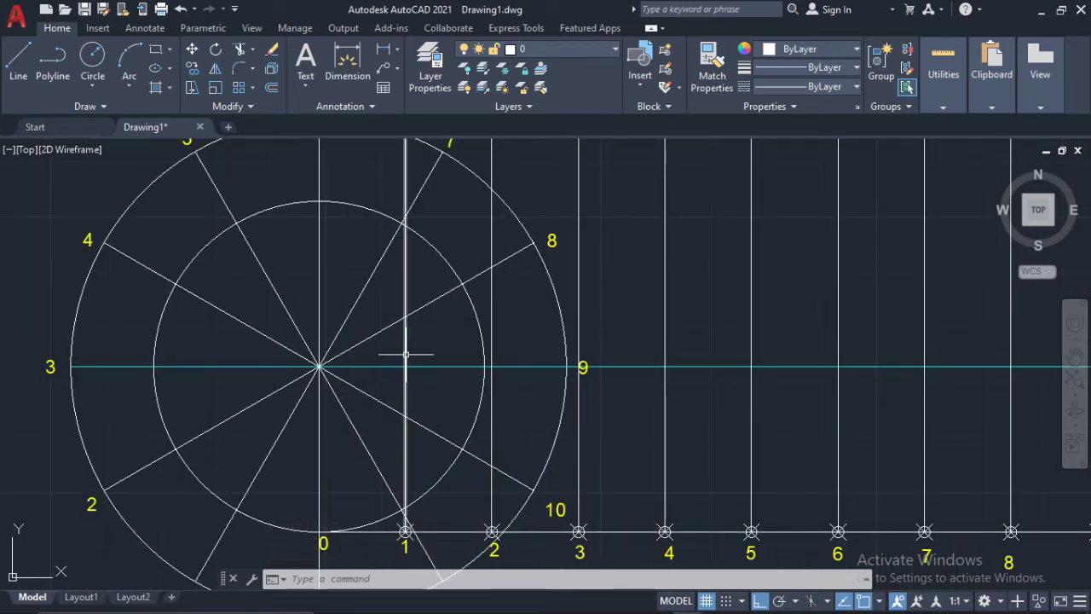
pyautogui.scroll(-2, 479, 356)
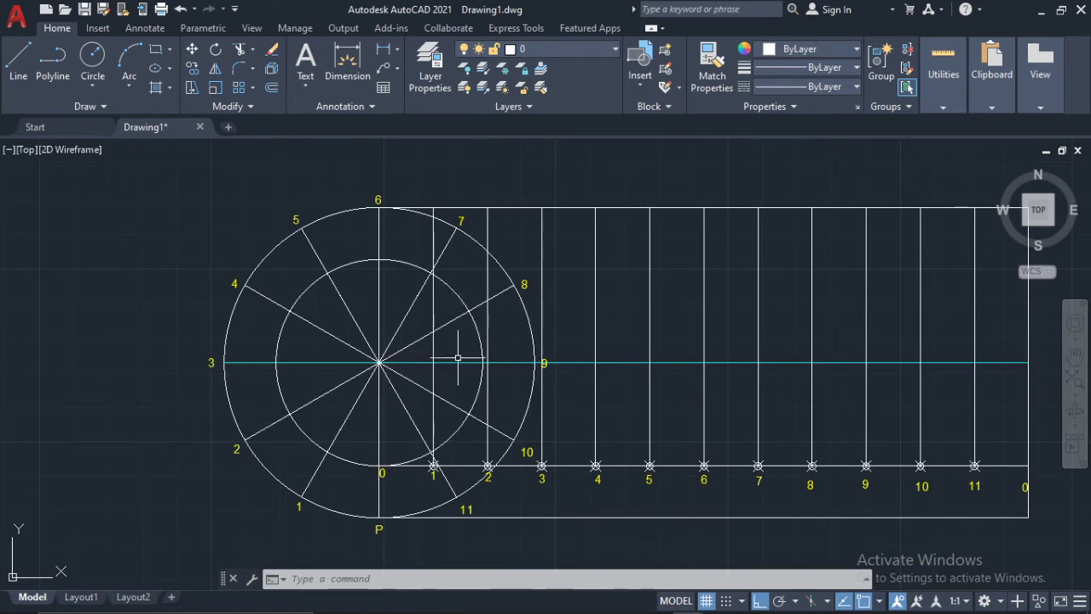
pyautogui.scroll(2, 443, 394)
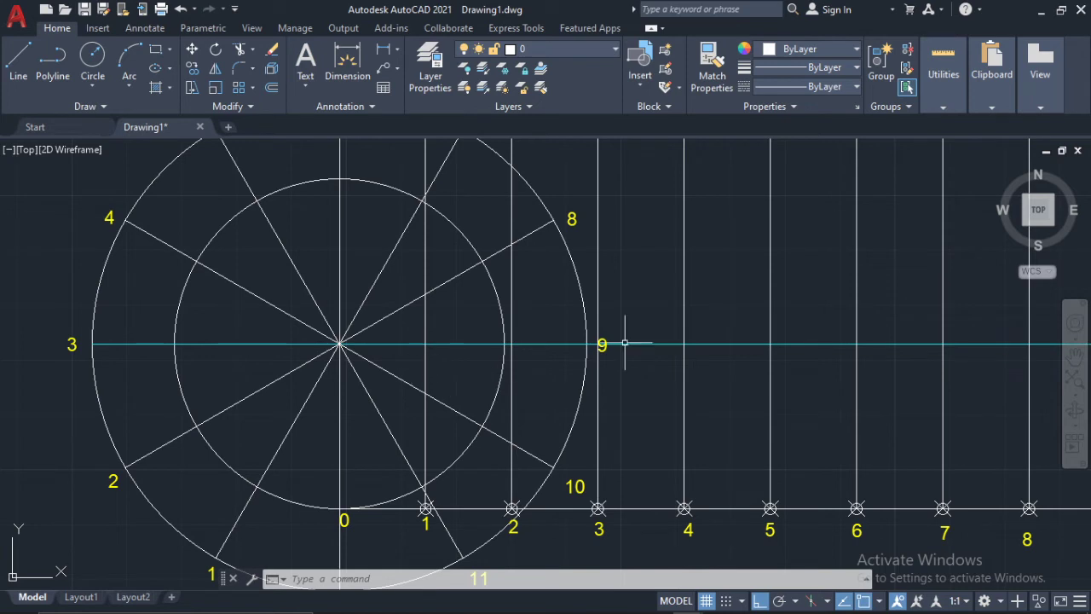
pyautogui.click(537, 189)
# Select the outer wheel circle for COPY, with its base point at the wheel centre
pyautogui.click(535, 193)
pyautogui.click(192, 70)
pyautogui.click(192, 70)
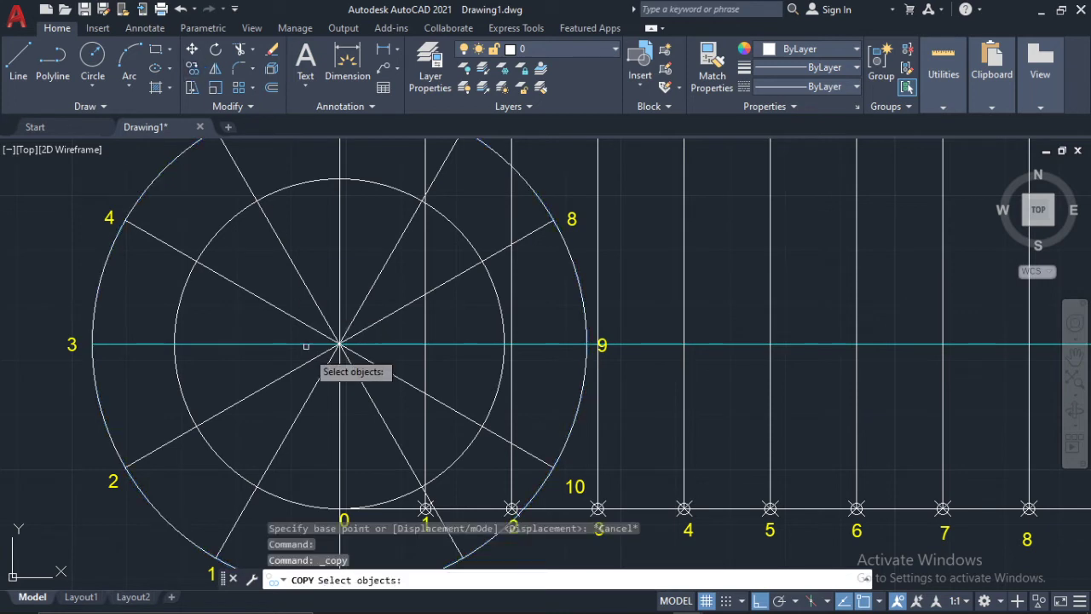
pyautogui.click(531, 190)
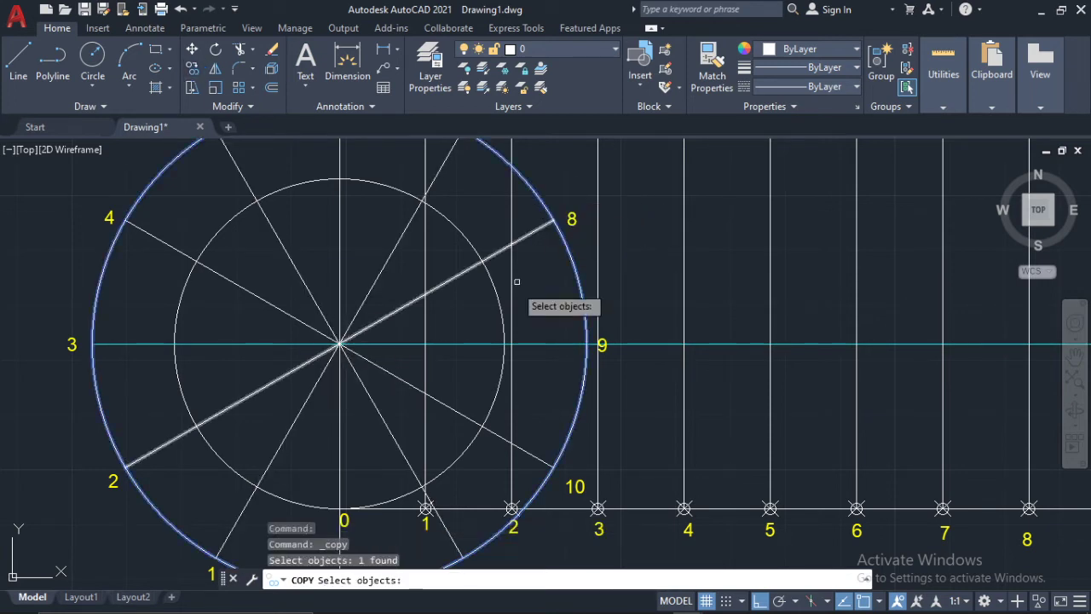
pyautogui.press('Return')
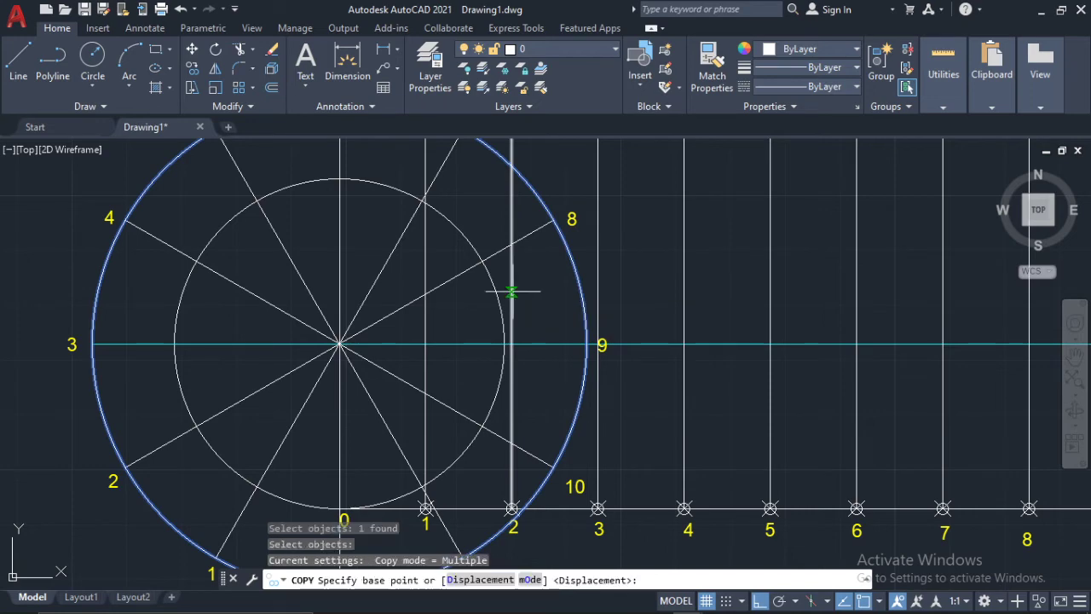
pyautogui.click(341, 343)
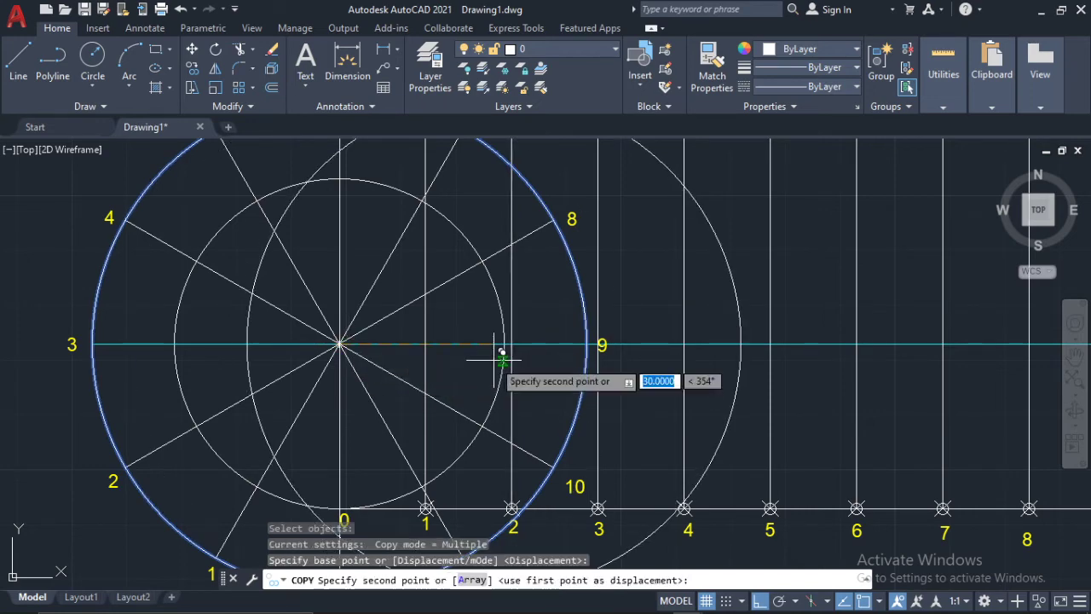
# Place outer-circle copies at the first four division points along the cyan centre line
pyautogui.scroll(4, 499, 353)
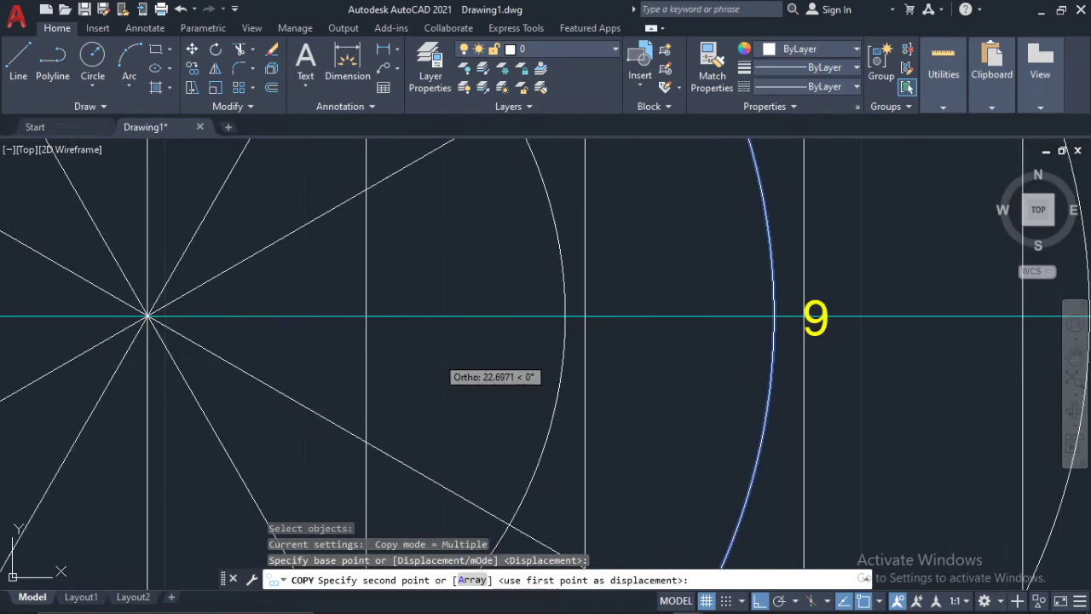
pyautogui.click(384, 317)
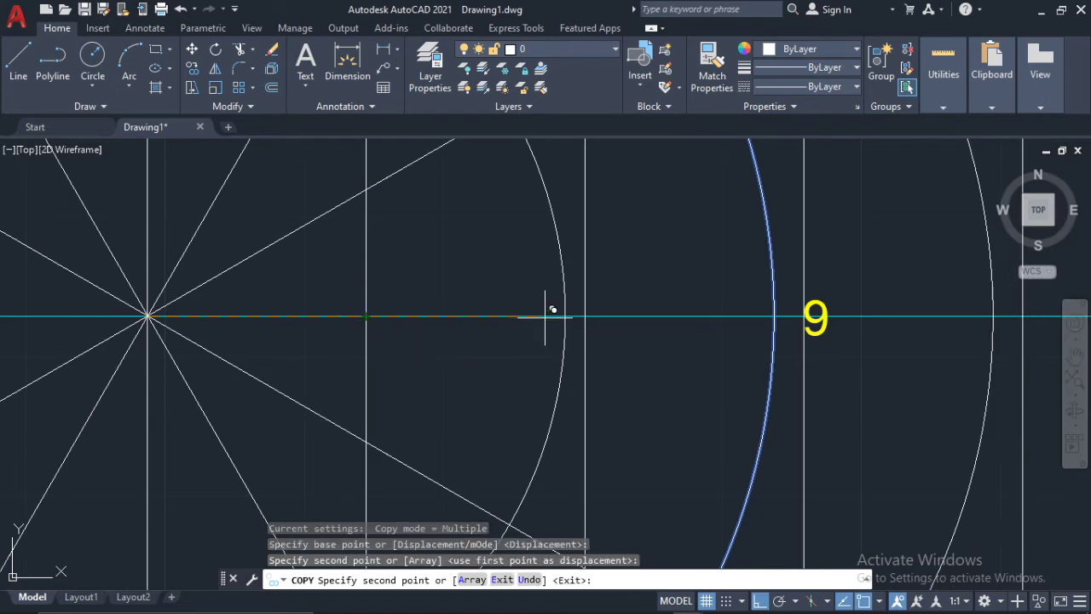
pyautogui.scroll(2, 566, 309)
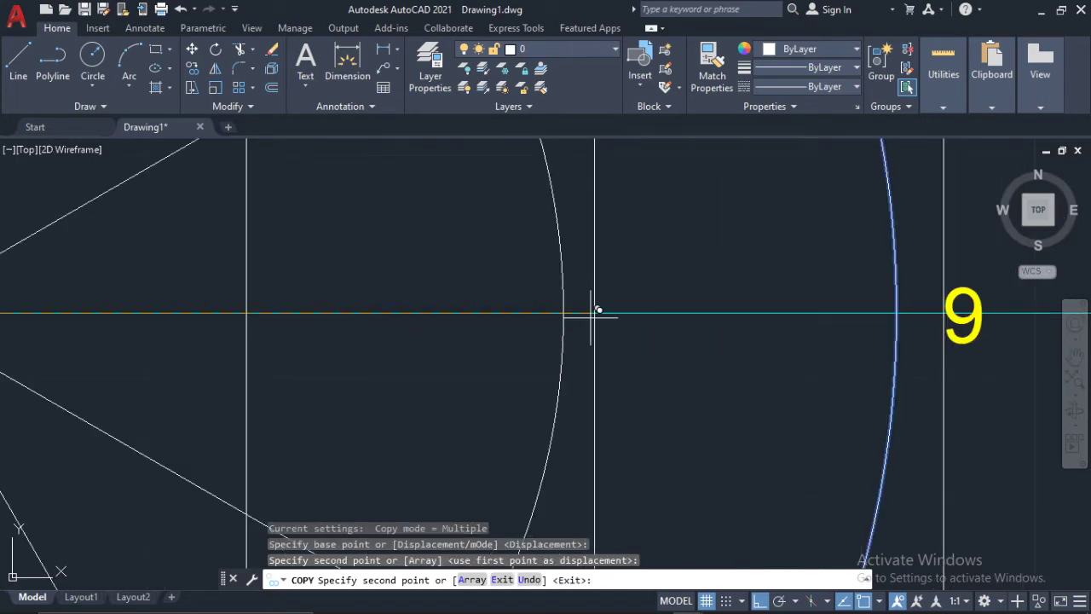
pyautogui.click(602, 307)
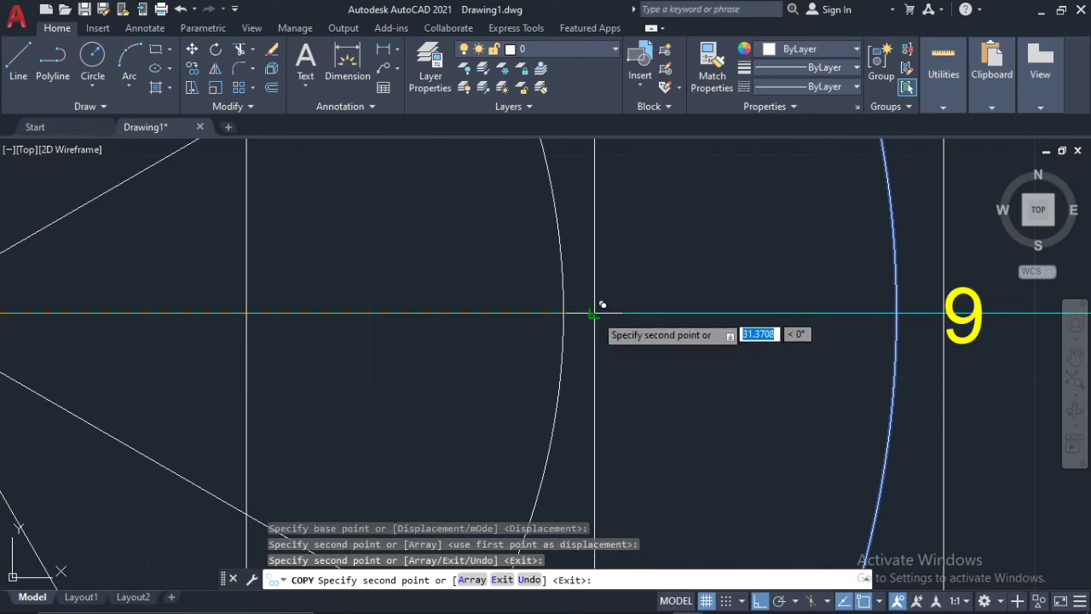
pyautogui.scroll(-3, 678, 305)
pyautogui.scroll(-4, 757, 303)
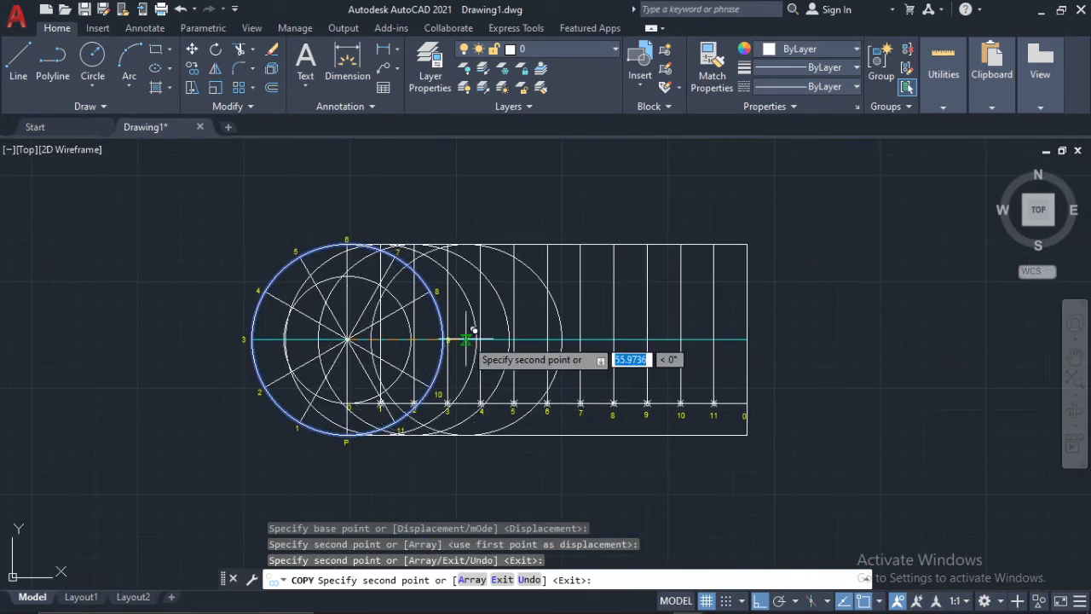
pyautogui.scroll(2, 443, 349)
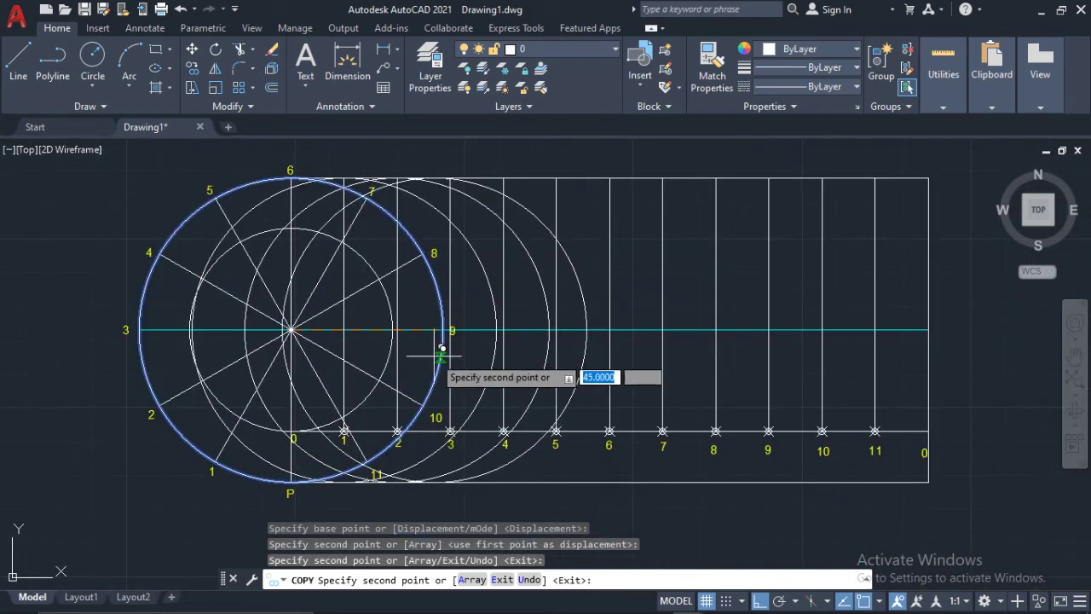
pyautogui.scroll(4, 291, 330)
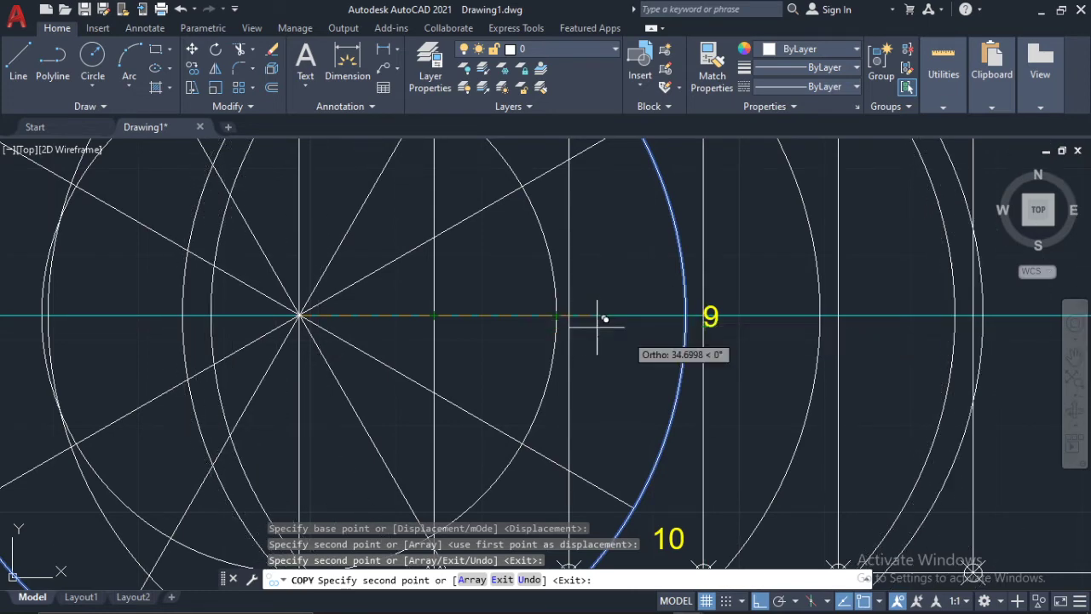
pyautogui.scroll(2, 704, 317)
pyautogui.click(705, 316)
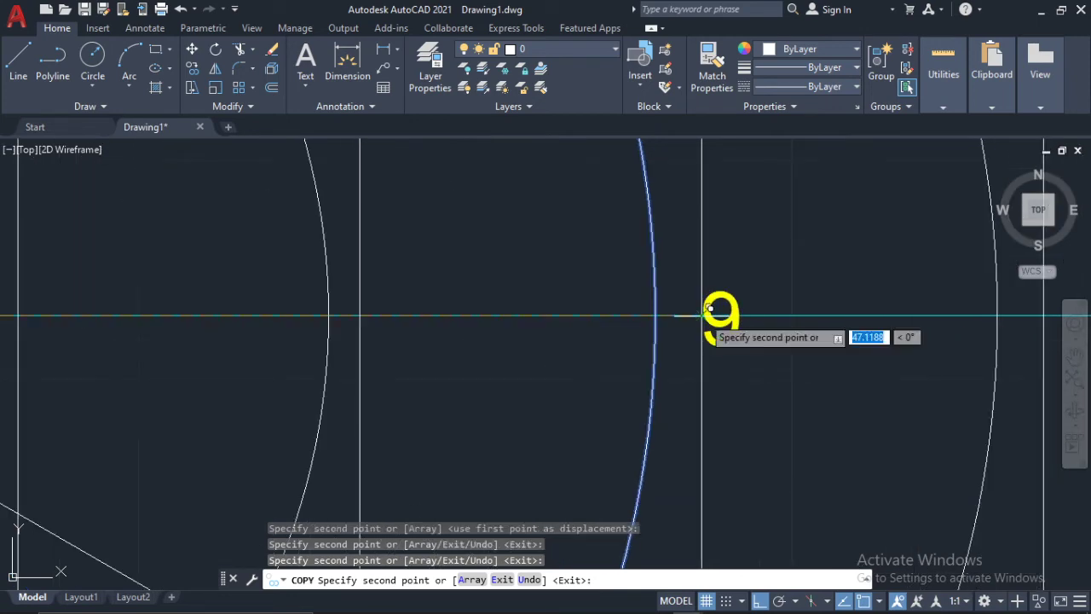
pyautogui.moveTo(704, 316); pyautogui.dragTo(327, 324, button='middle')
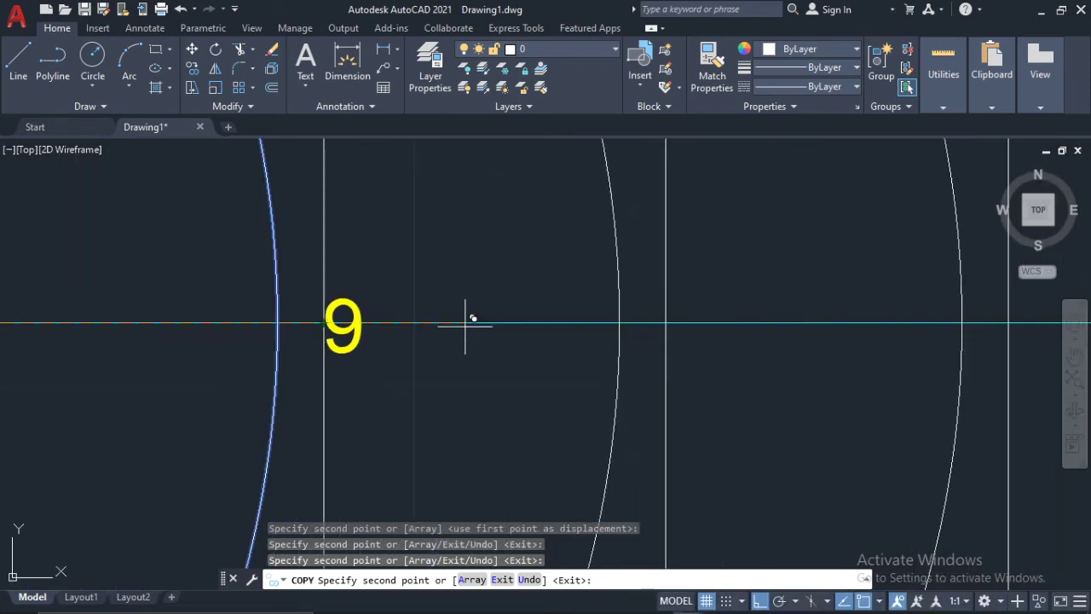
pyautogui.click(667, 322)
# Pan along the centre line toward the remaining division points, then end the copy command
pyautogui.moveTo(704, 322); pyautogui.dragTo(382, 292, button='middle')
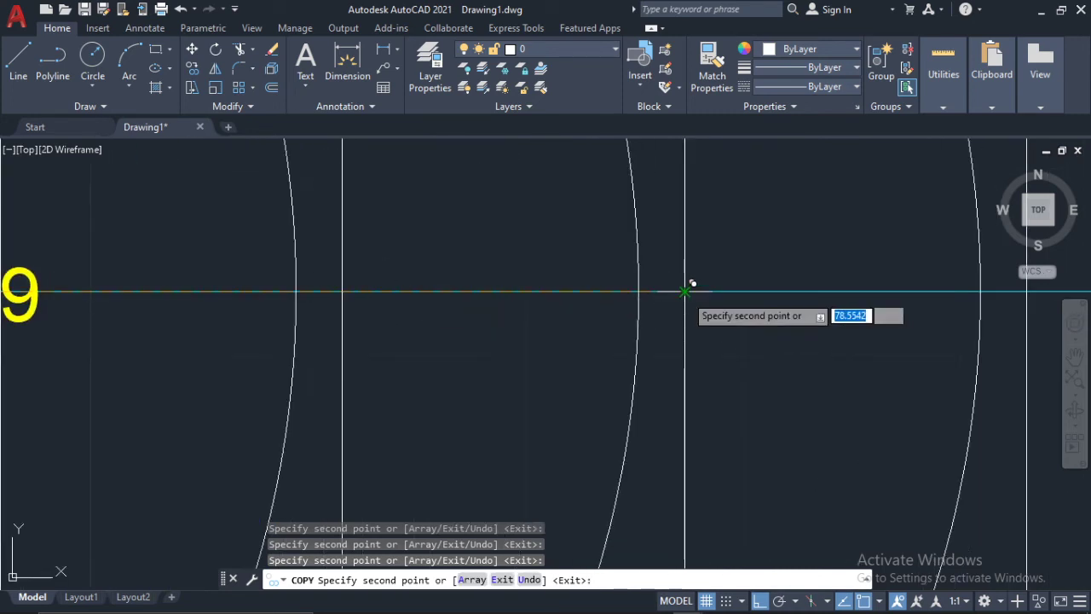
pyautogui.scroll(-2, 775, 316)
pyautogui.moveTo(775, 317); pyautogui.dragTo(440, 344, button='middle')
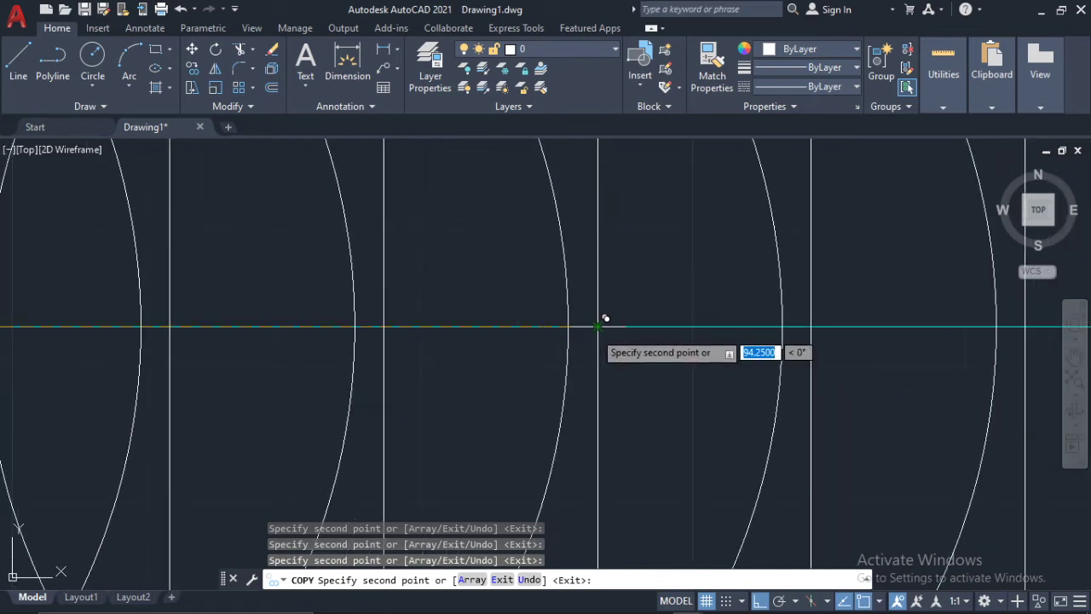
pyautogui.scroll(-2, 555, 336)
pyautogui.scroll(2, 509, 336)
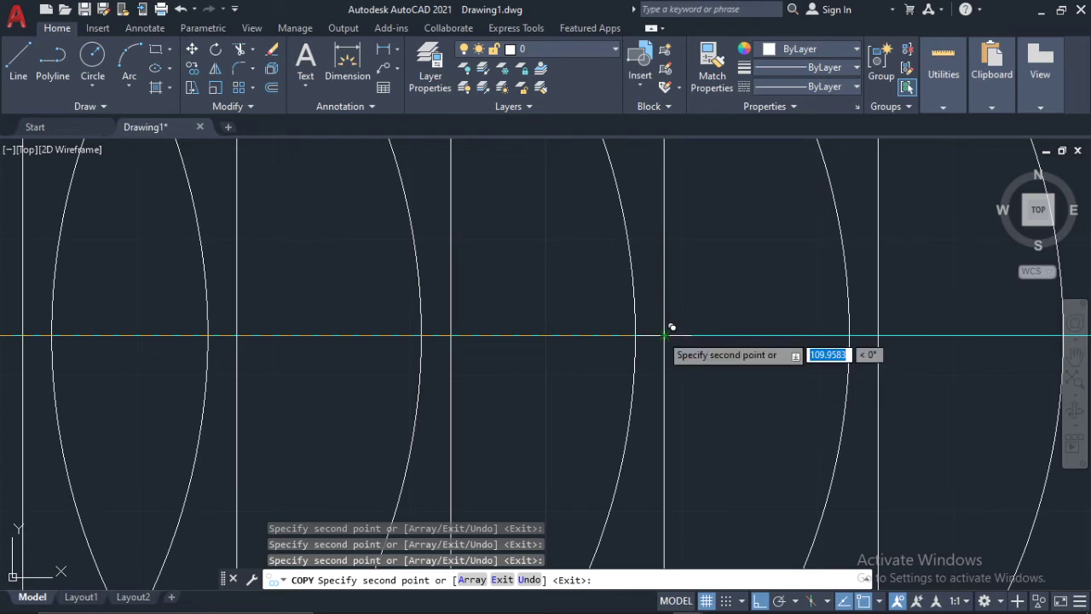
pyautogui.moveTo(669, 326)
pyautogui.mouseDown(button='middle')
pyautogui.moveTo(617, 347)
pyautogui.moveTo(504, 343)
pyautogui.mouseUp(button='middle')
pyautogui.moveTo(714, 349); pyautogui.dragTo(446, 361, button='middle')
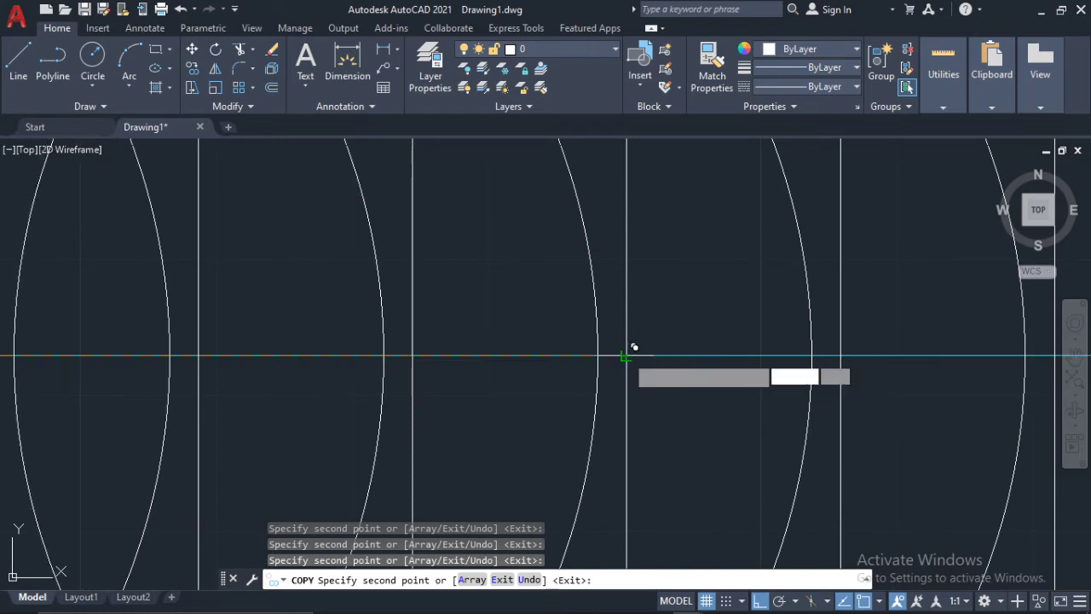
pyautogui.moveTo(482, 351); pyautogui.dragTo(492, 366, button='middle')
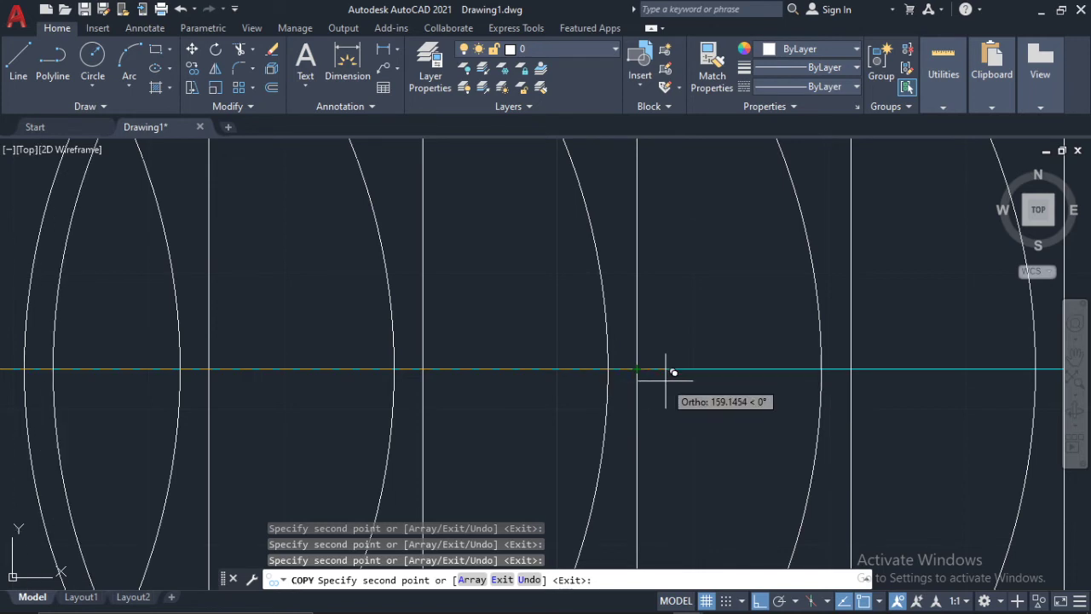
pyautogui.moveTo(460, 371); pyautogui.dragTo(503, 378, button='middle')
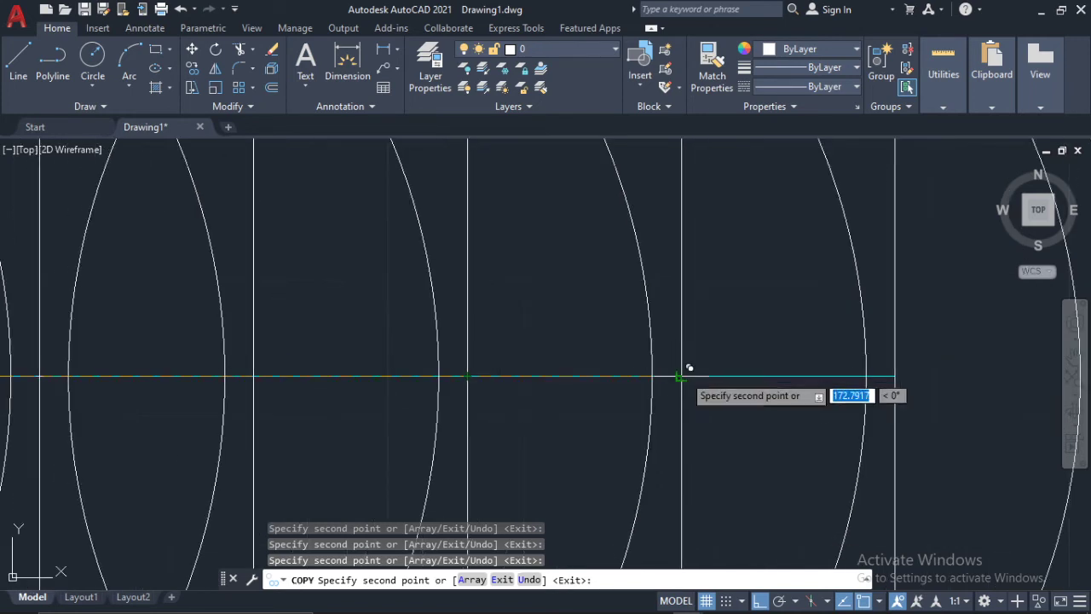
pyautogui.moveTo(751, 397)
pyautogui.mouseDown(button='middle')
pyautogui.moveTo(588, 376)
pyautogui.moveTo(719, 356)
pyautogui.mouseUp(button='middle')
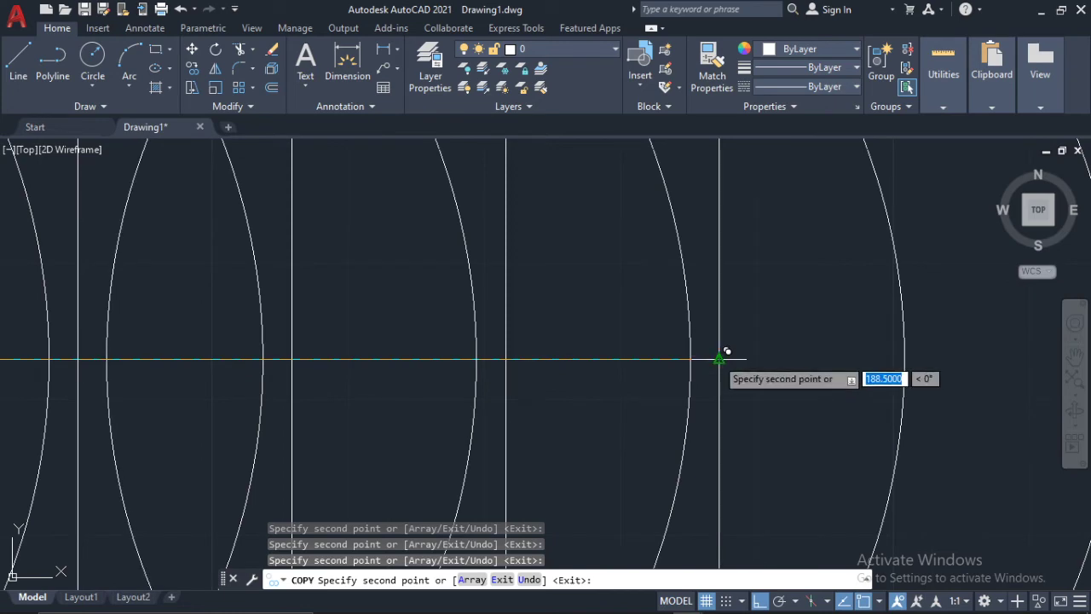
pyautogui.press('Escape')
pyautogui.scroll(-6, 541, 298)
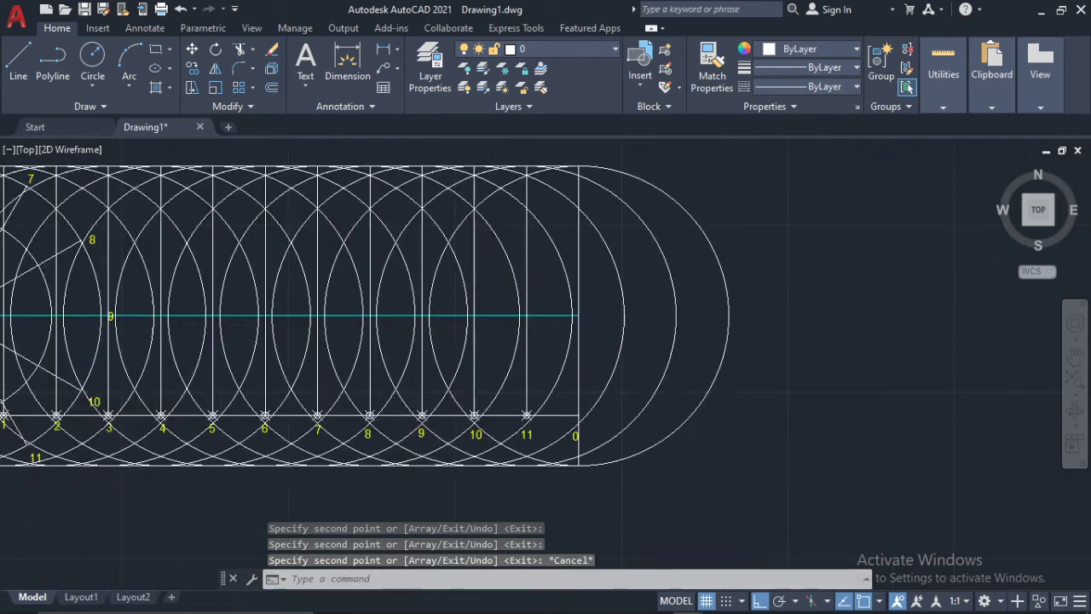
pyautogui.scroll(-2, 534, 316)
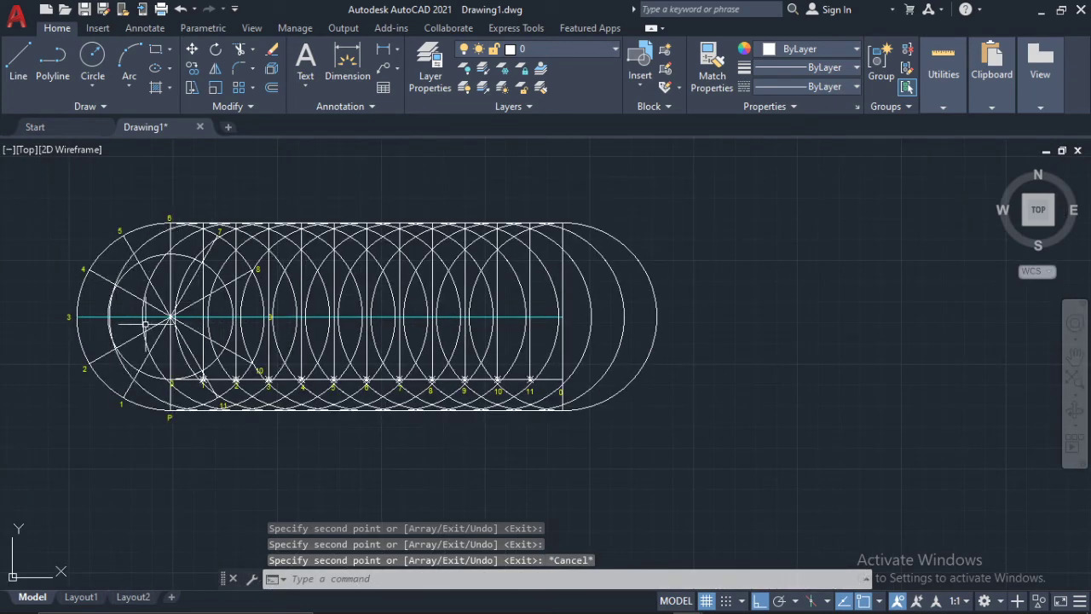
pyautogui.scroll(2, 217, 228)
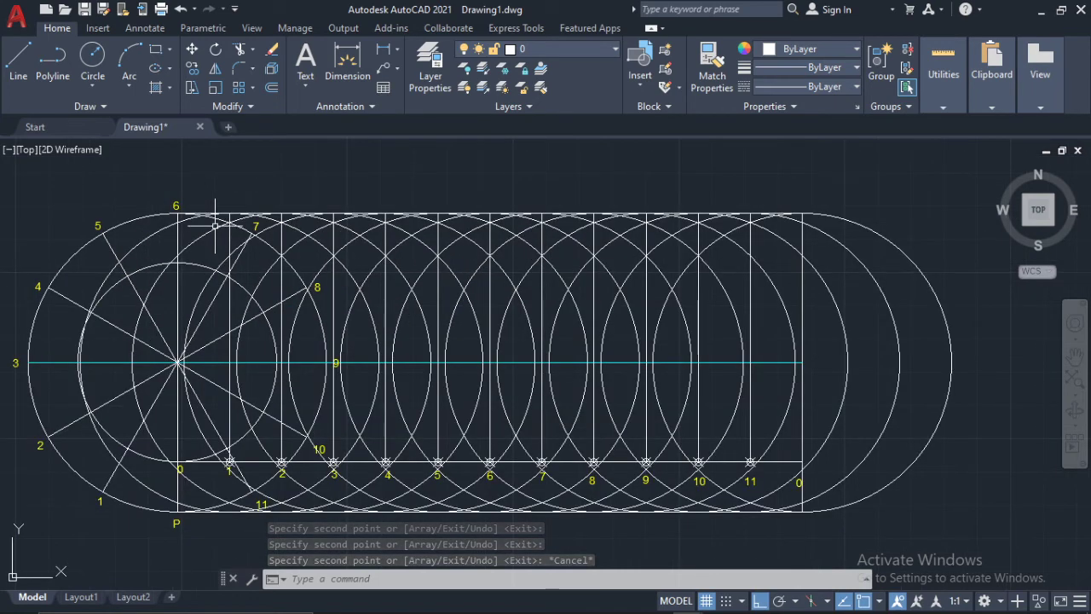
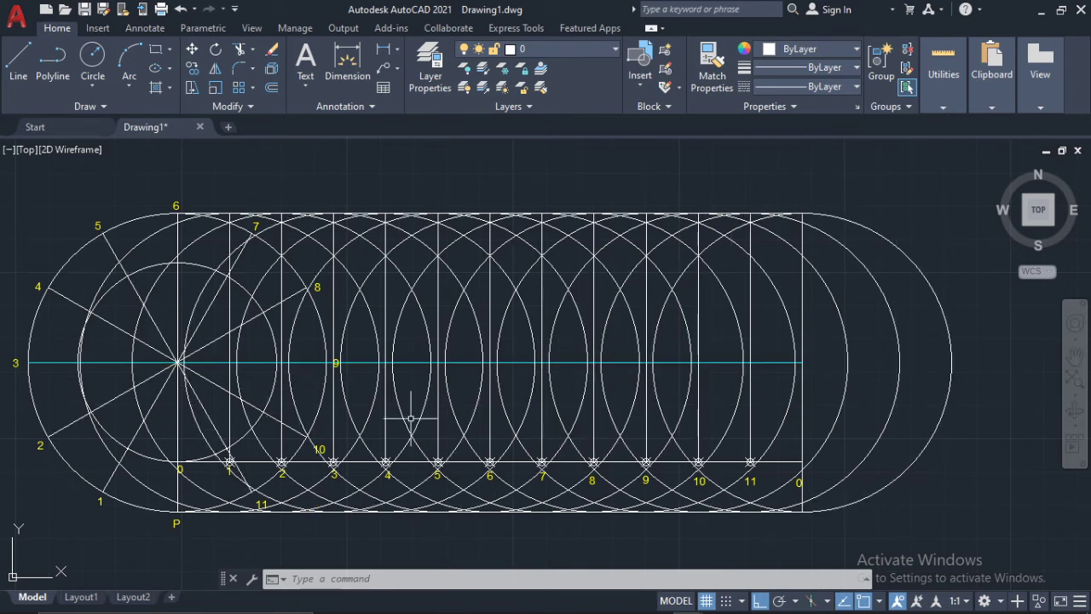
# Make Green the current colour for new objects from the Properties colour list
pyautogui.moveTo(288, 390); pyautogui.dragTo(504, 336, button='middle')
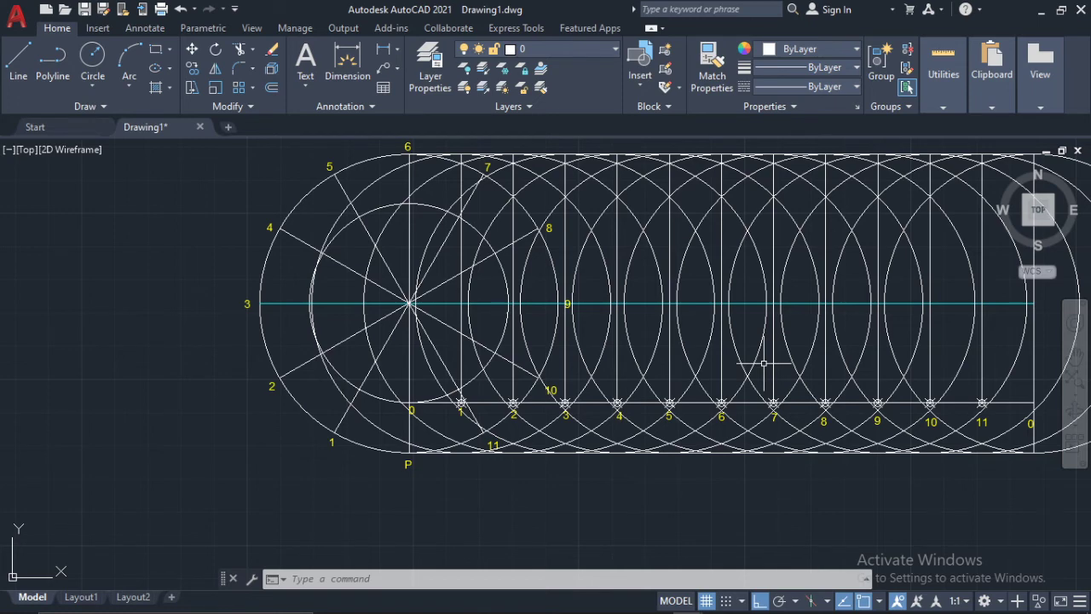
pyautogui.moveTo(764, 363)
pyautogui.mouseDown(button='middle')
pyautogui.moveTo(767, 378)
pyautogui.moveTo(701, 420)
pyautogui.mouseUp(button='middle')
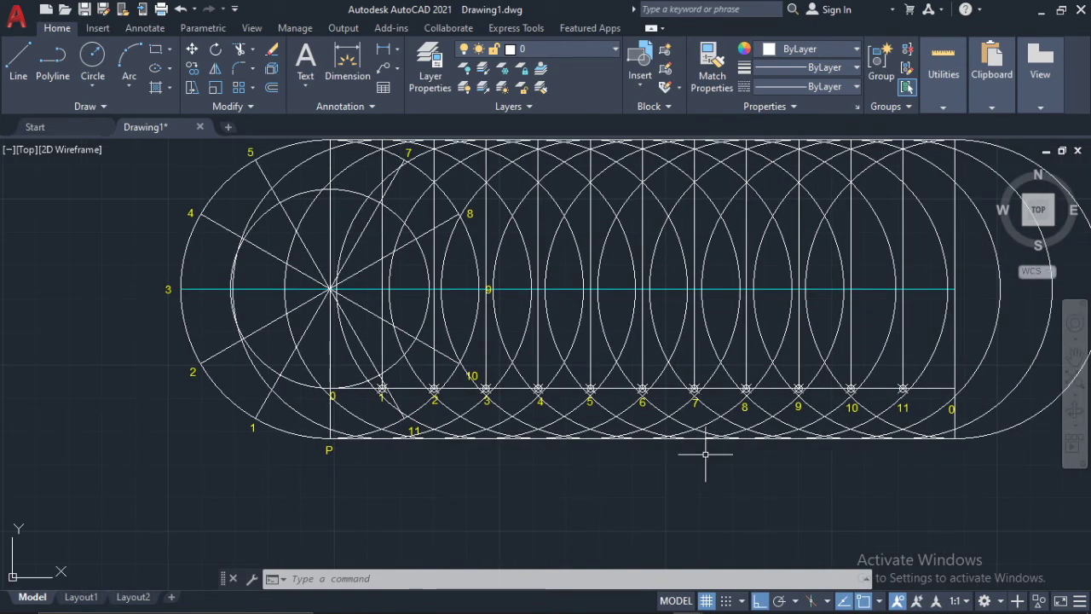
pyautogui.press('Escape')
pyautogui.press('Escape')
pyautogui.press('Escape')
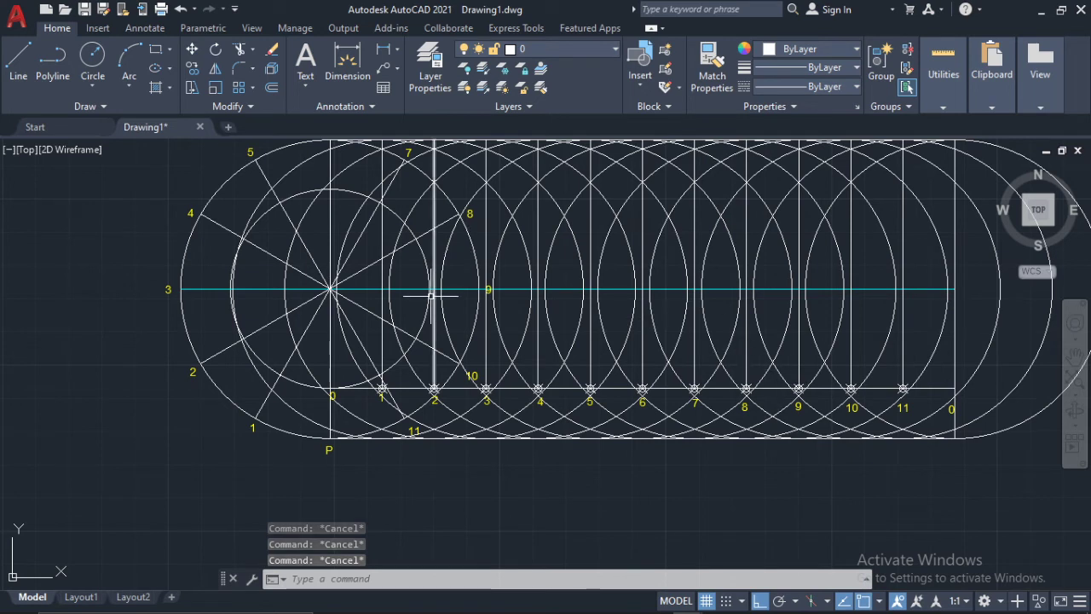
pyautogui.click(843, 51)
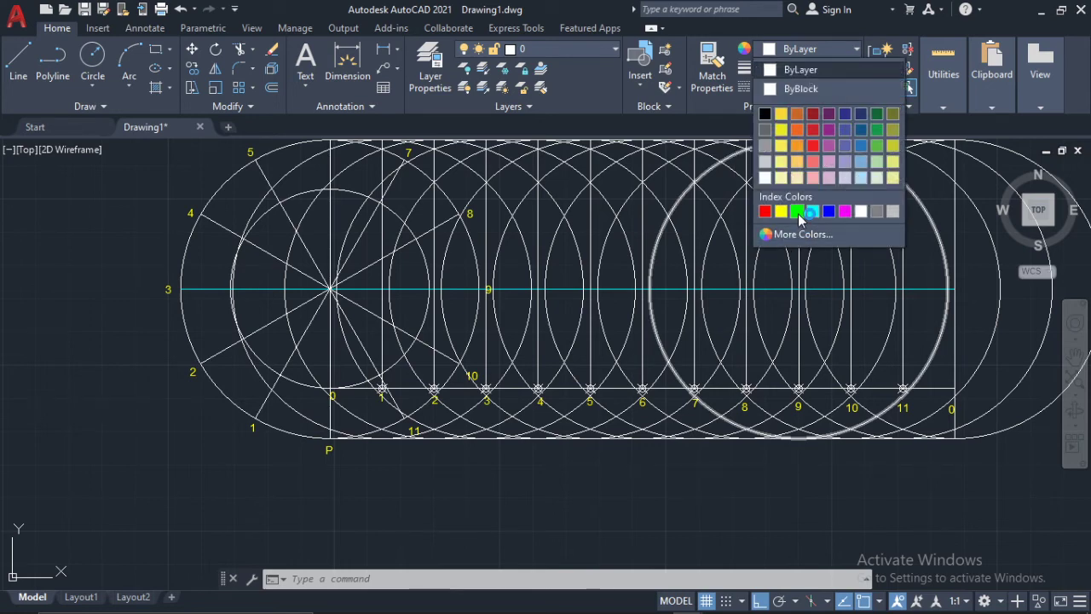
pyautogui.click(798, 211)
pyautogui.press('Escape')
pyautogui.press('Escape')
pyautogui.press('Escape')
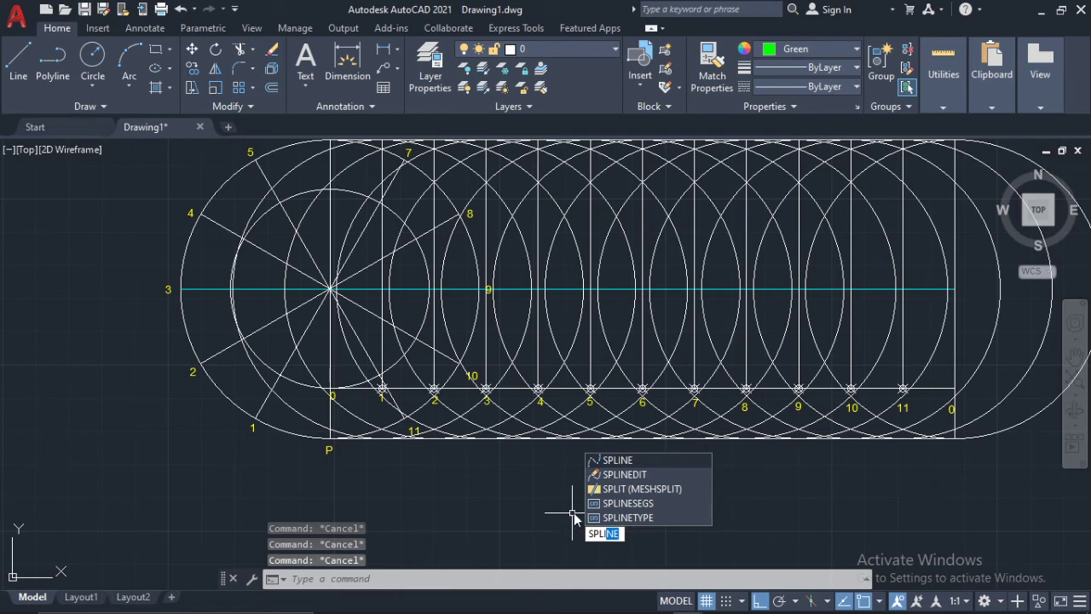
# Start a spline at point P with Ortho off, then cancel it
pyautogui.click(631, 463)
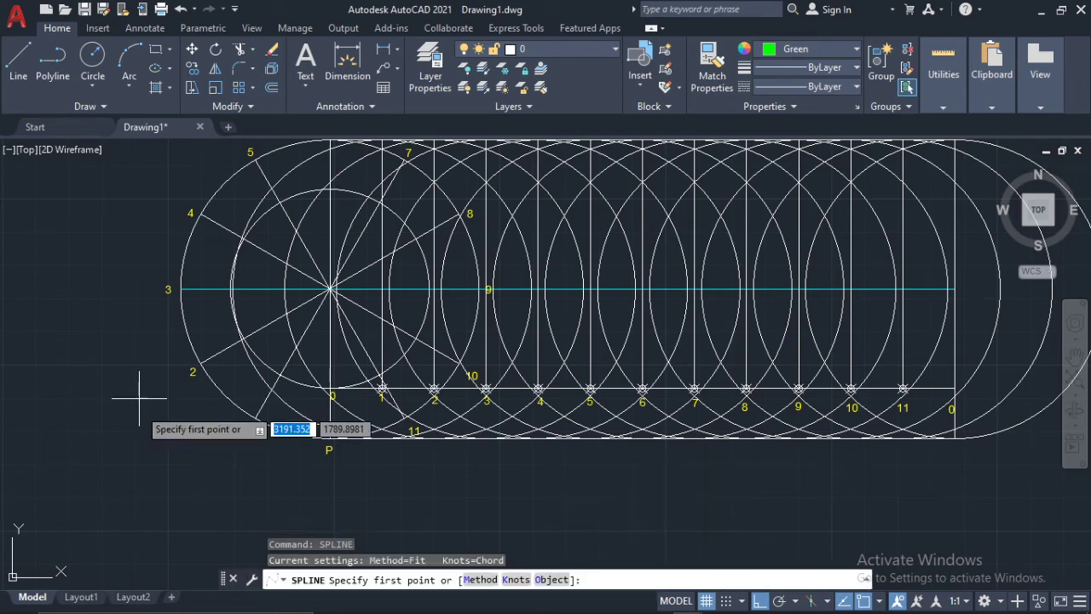
pyautogui.scroll(2, 349, 434)
pyautogui.scroll(5, 348, 433)
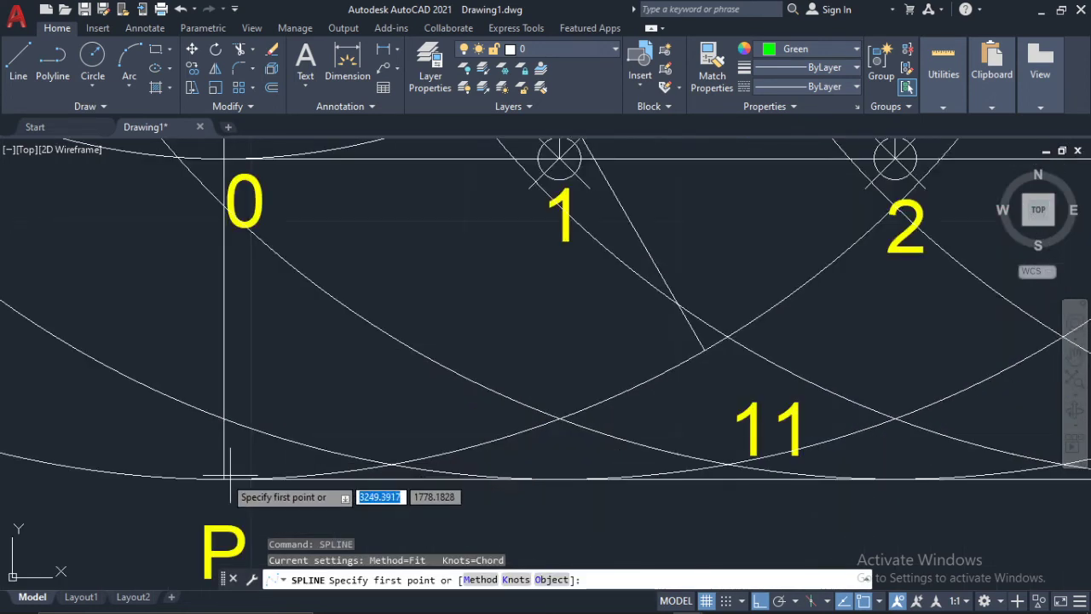
pyautogui.click(224, 479)
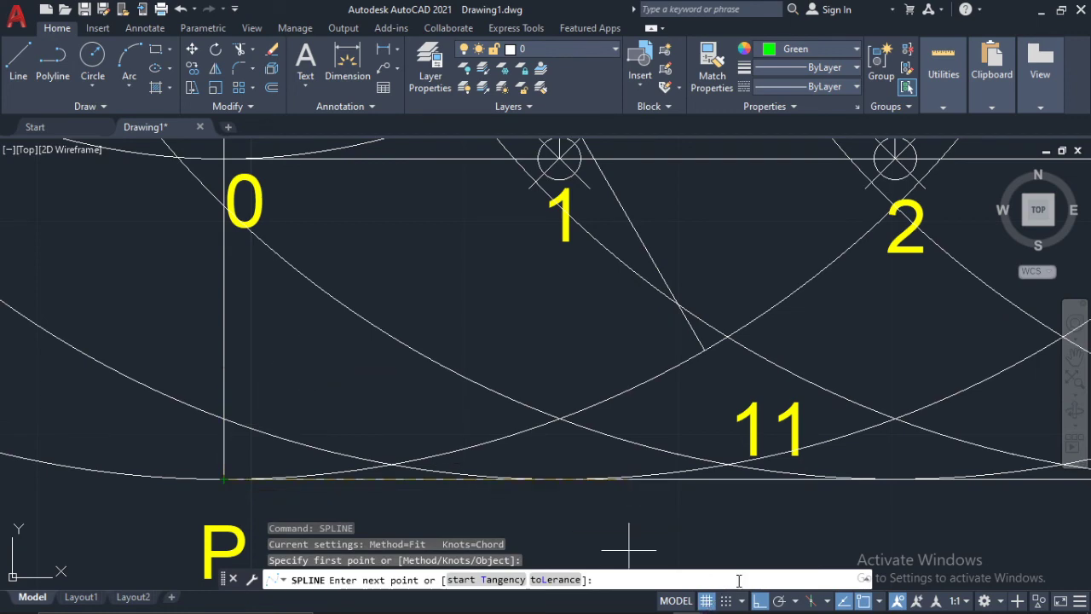
pyautogui.click(758, 601)
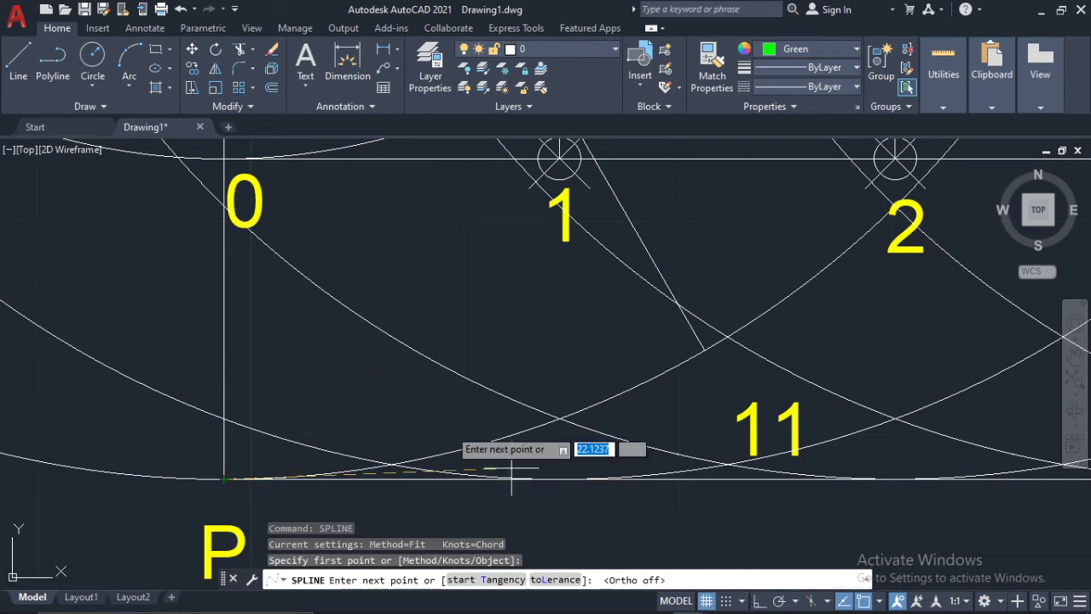
pyautogui.scroll(-5, 281, 401)
pyautogui.scroll(-3, 285, 391)
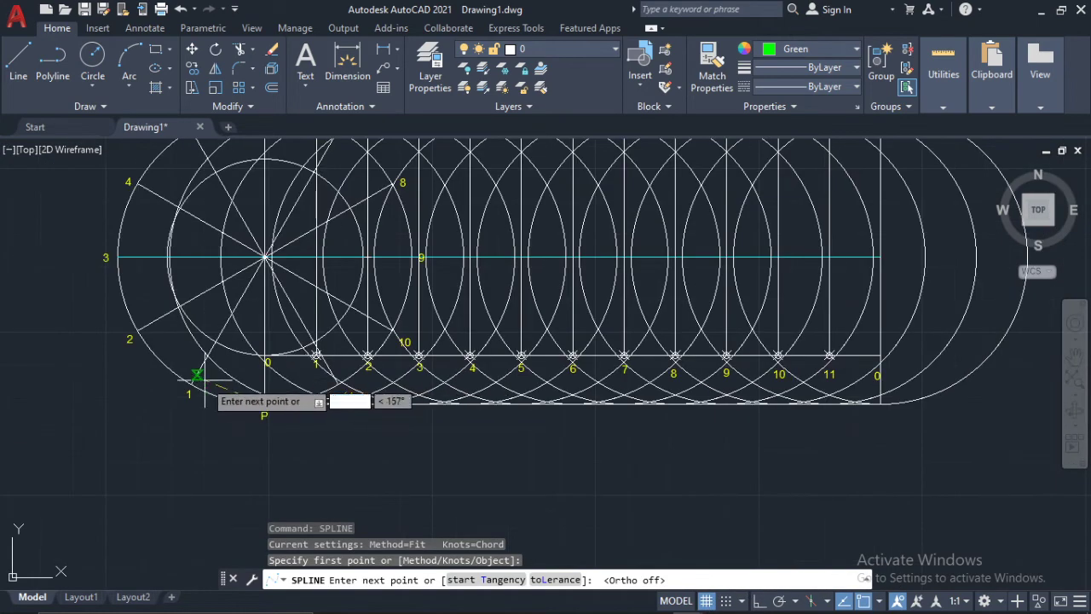
pyautogui.scroll(1, 205, 379)
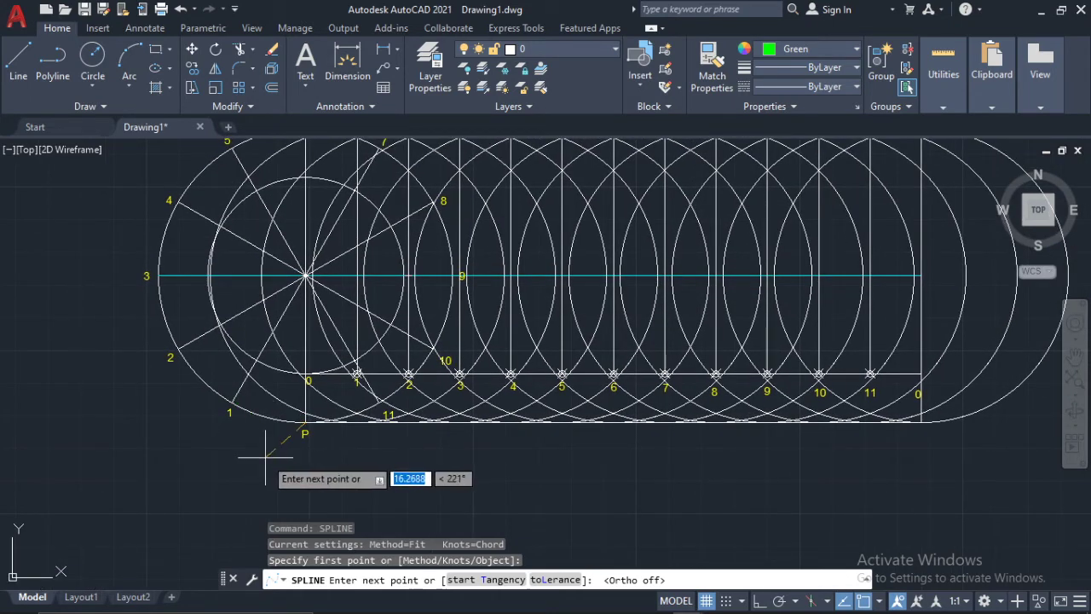
pyautogui.press('Escape')
pyautogui.press('Escape')
pyautogui.press('Escape')
pyautogui.moveTo(100, 165)
pyautogui.mouseDown(button='middle')
pyautogui.moveTo(219, 264)
pyautogui.moveTo(225, 177)
pyautogui.mouseUp(button='middle')
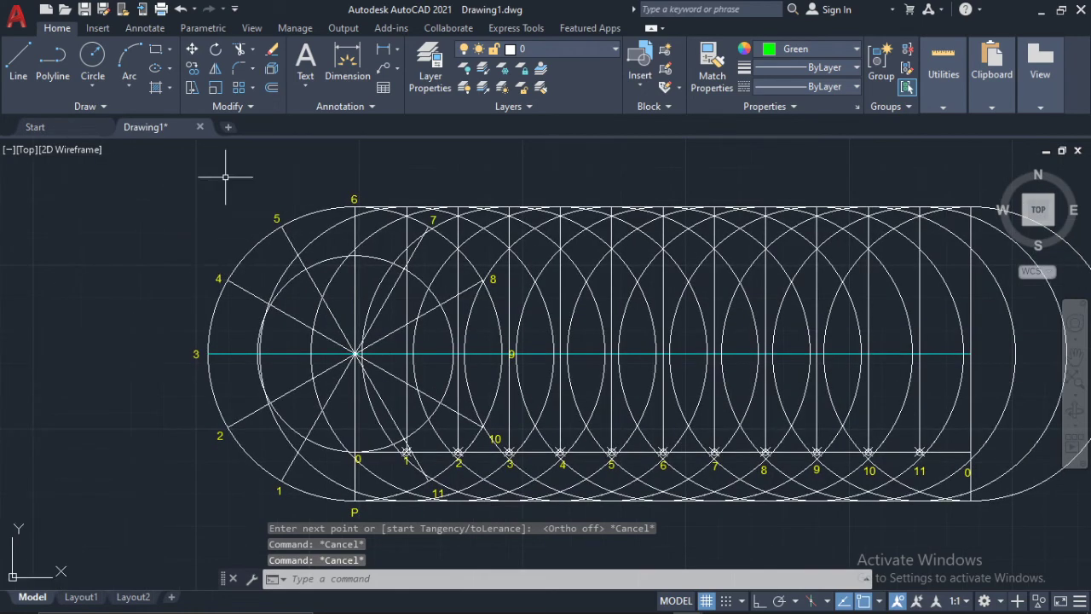
# Switch the current colour back to white and try a line from point 5, then cancel it
pyautogui.click(810, 49)
pyautogui.click(765, 177)
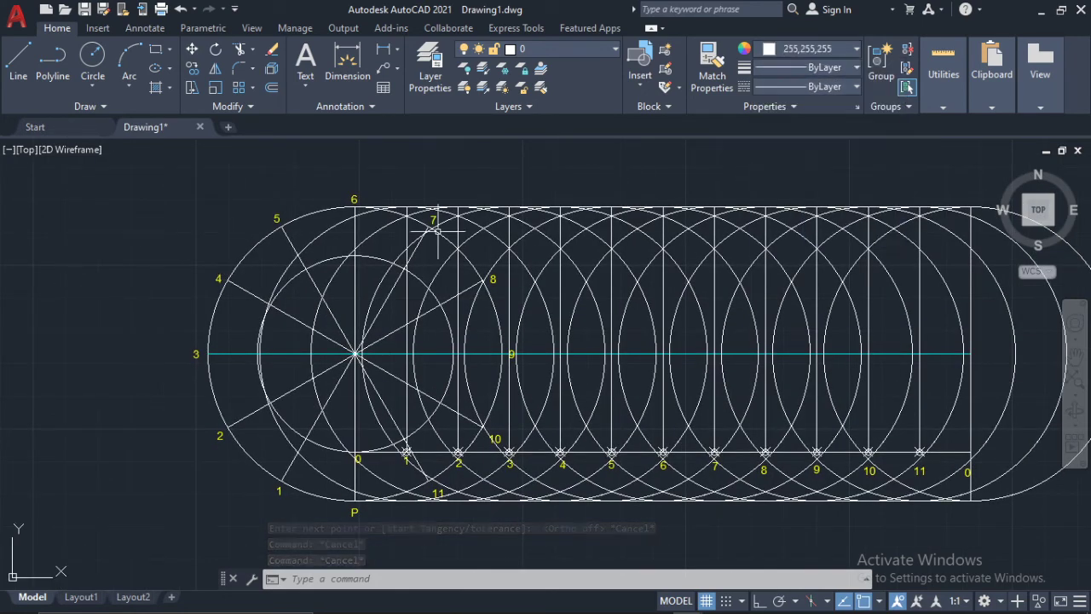
pyautogui.write('l')
pyautogui.press('Return')
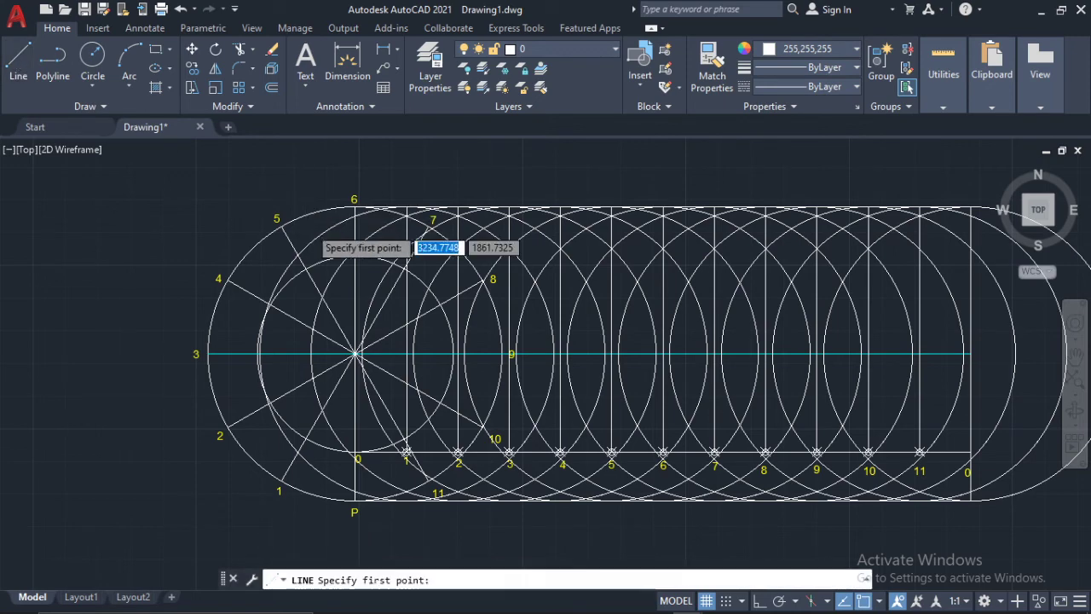
pyautogui.scroll(6, 310, 228)
pyautogui.click(191, 225)
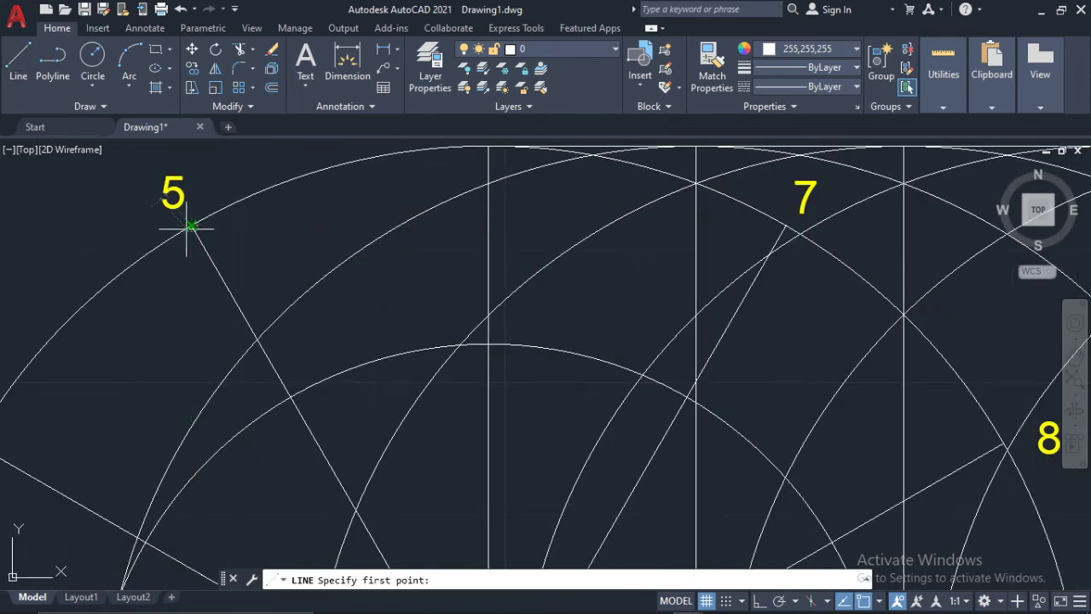
pyautogui.click(760, 601)
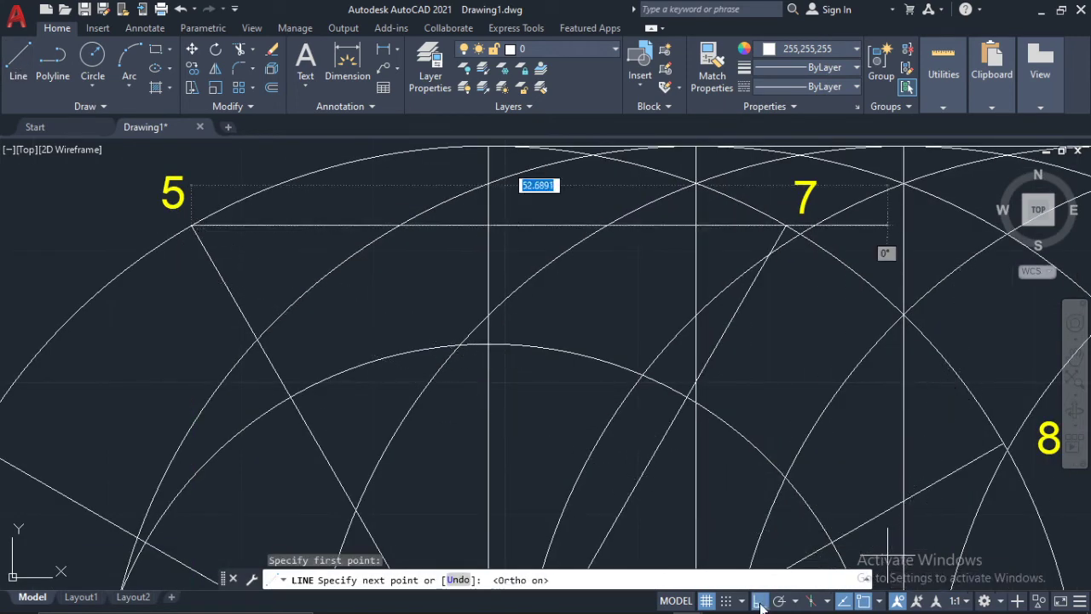
pyautogui.scroll(-8, 767, 417)
pyautogui.moveTo(972, 377); pyautogui.dragTo(648, 372, button='middle')
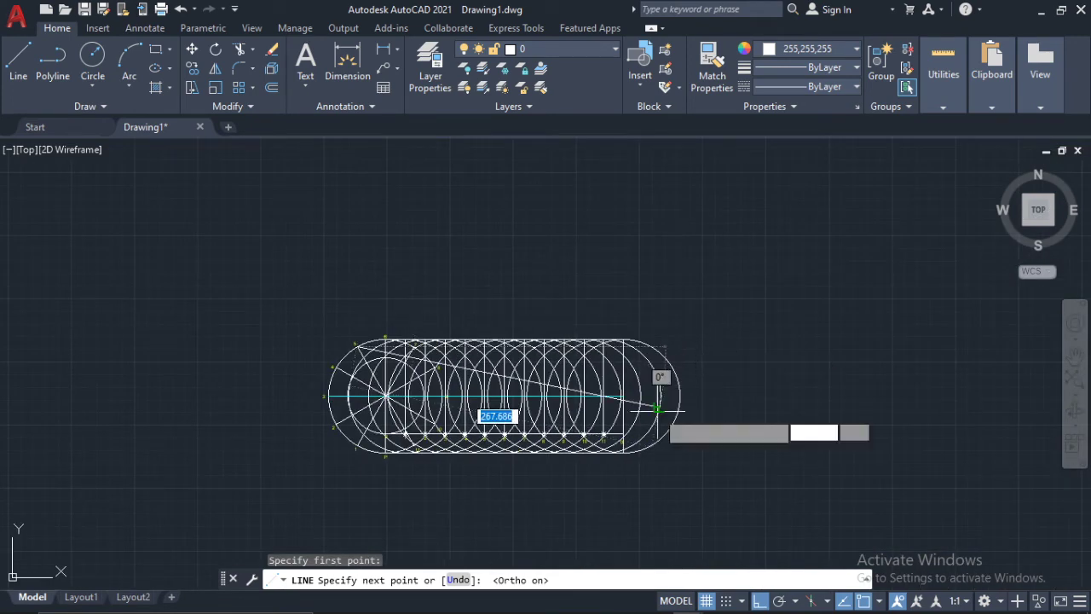
pyautogui.scroll(8, 656, 401)
pyautogui.scroll(1, 561, 269)
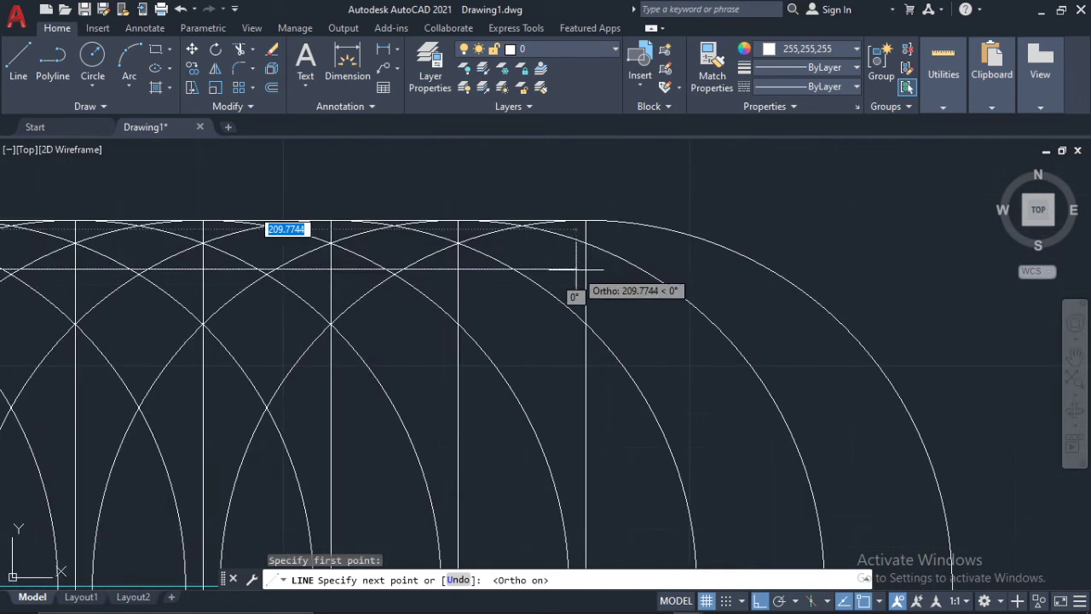
pyautogui.press('Escape')
pyautogui.scroll(-2, 348, 294)
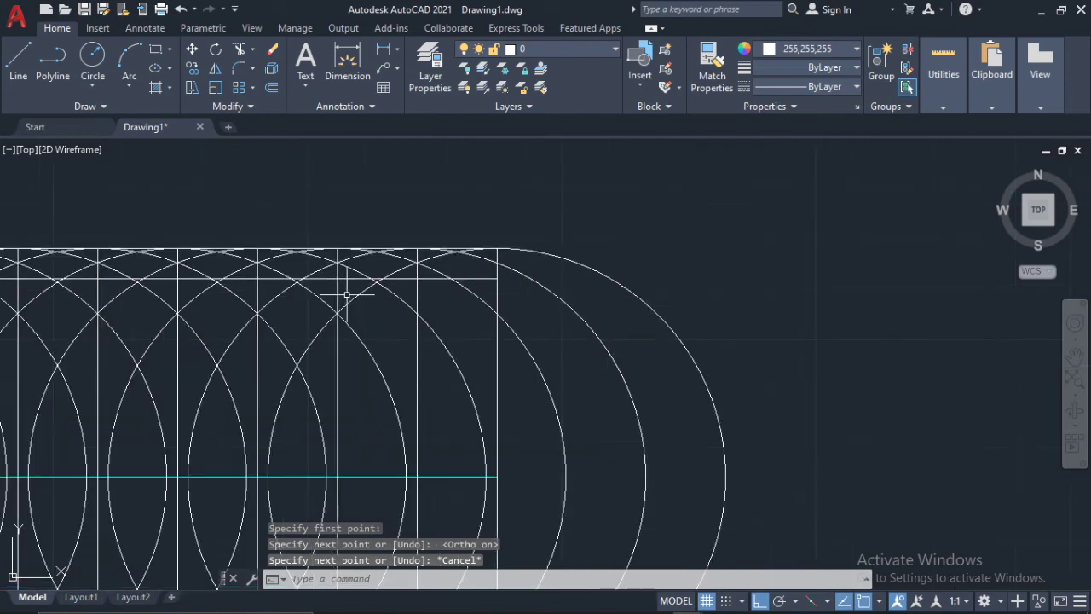
pyautogui.scroll(-2, 414, 293)
pyautogui.scroll(-2, 399, 271)
pyautogui.moveTo(399, 270); pyautogui.dragTo(906, 247, button='middle')
# Draw a horizontal line from locus point 4 to the vertical at position 0
pyautogui.press('Return')
pyautogui.scroll(2, 598, 262)
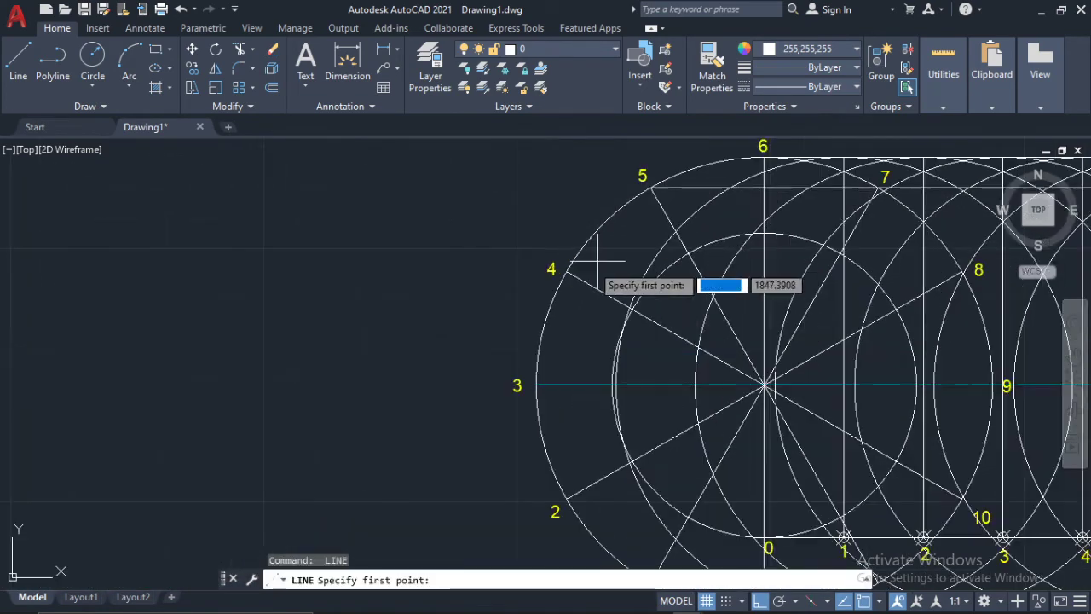
pyautogui.click(567, 270)
pyautogui.scroll(-3, 545, 307)
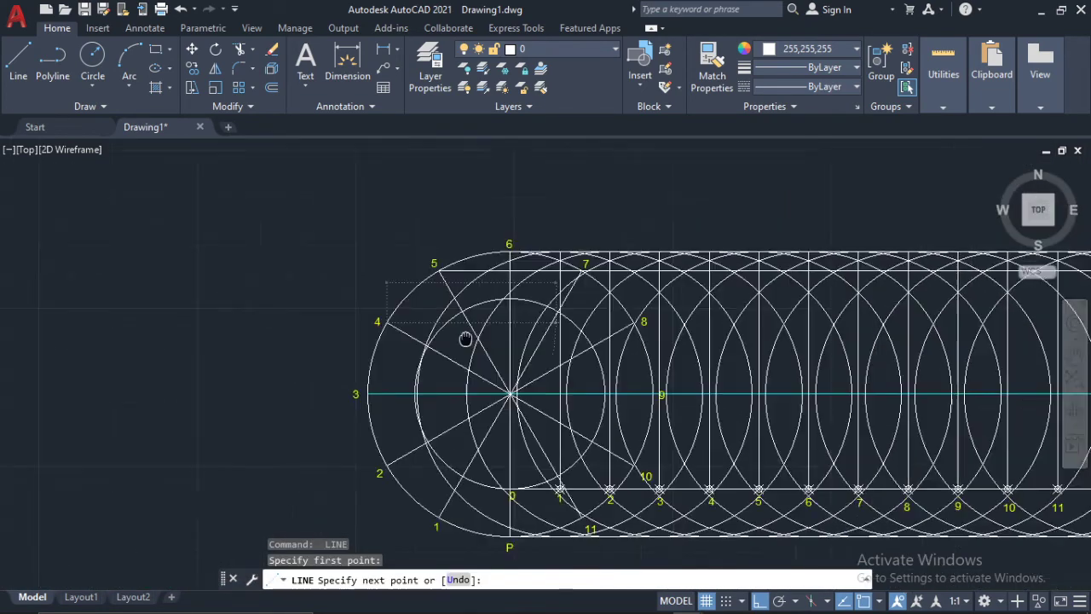
pyautogui.scroll(2, 536, 316)
pyautogui.scroll(8, 731, 330)
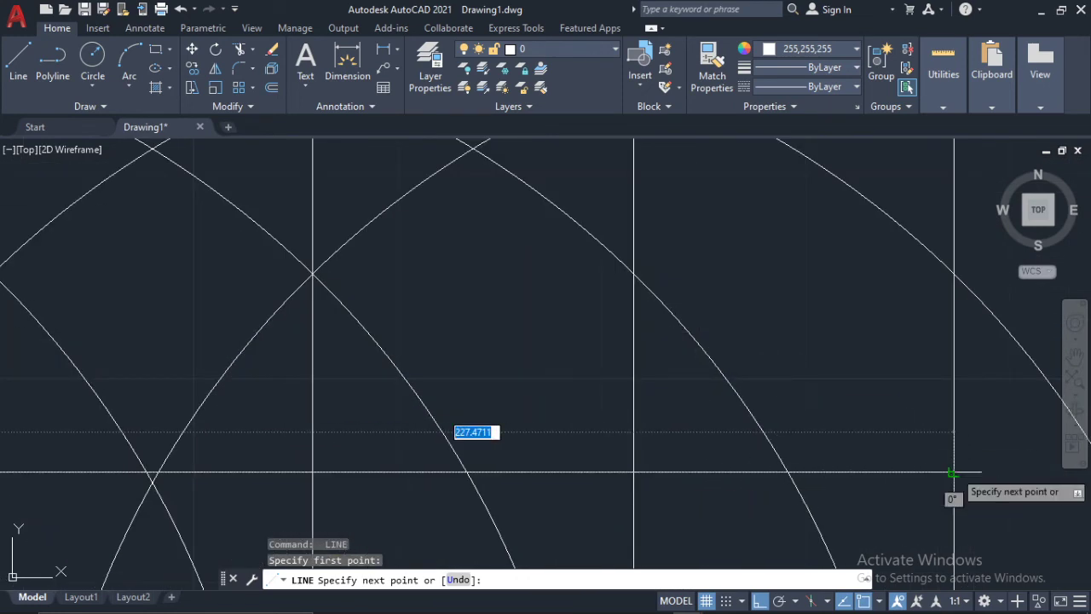
pyautogui.click(952, 471)
pyautogui.press('Return')
pyautogui.scroll(-6, 499, 378)
pyautogui.moveTo(559, 416); pyautogui.dragTo(720, 354, button='middle')
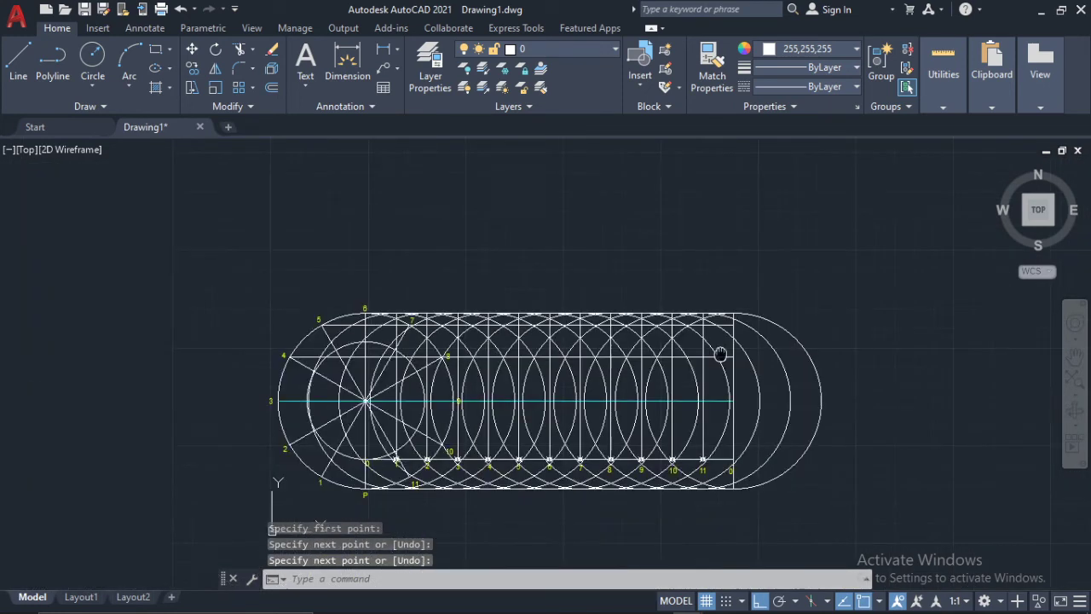
pyautogui.scroll(6, 477, 409)
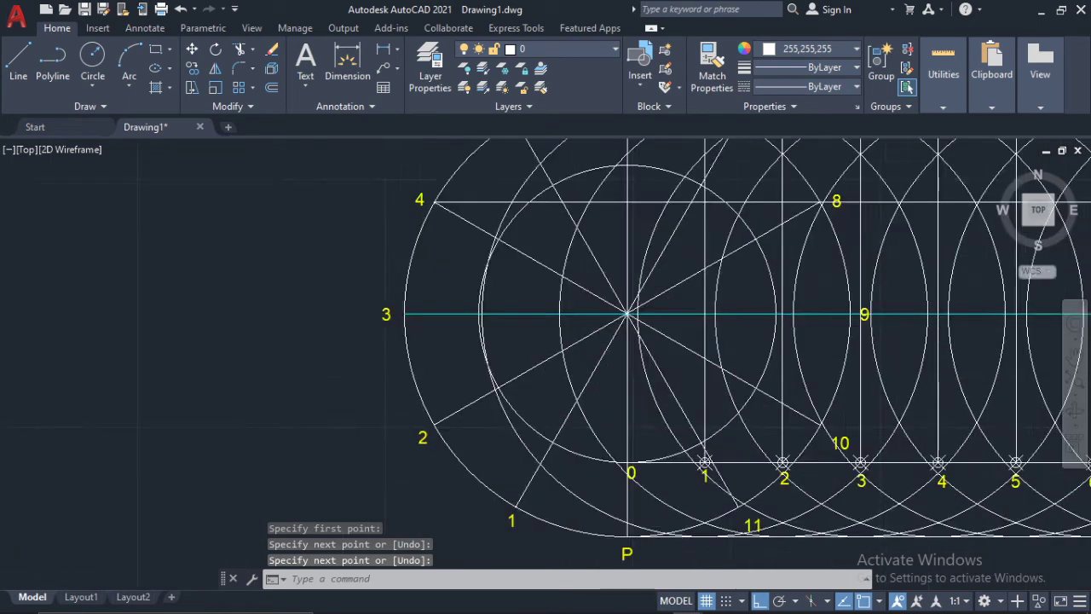
# Draw a horizontal line from locus point 2
pyautogui.press('Return')
pyautogui.click(415, 435)
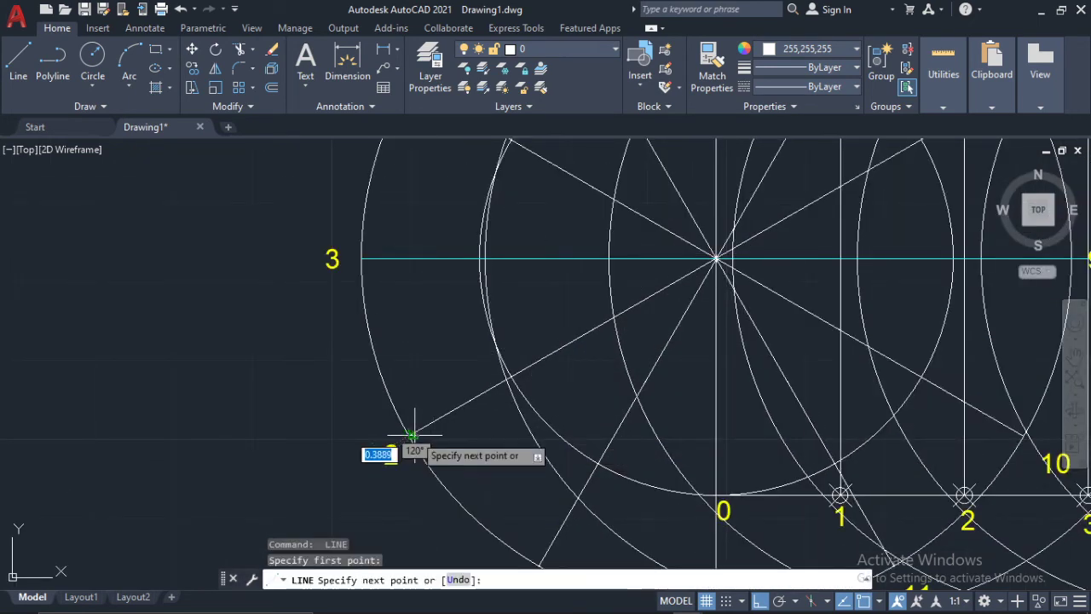
pyautogui.scroll(-5, 793, 366)
pyautogui.moveTo(1057, 392); pyautogui.dragTo(675, 367, button='middle')
pyautogui.scroll(4, 674, 367)
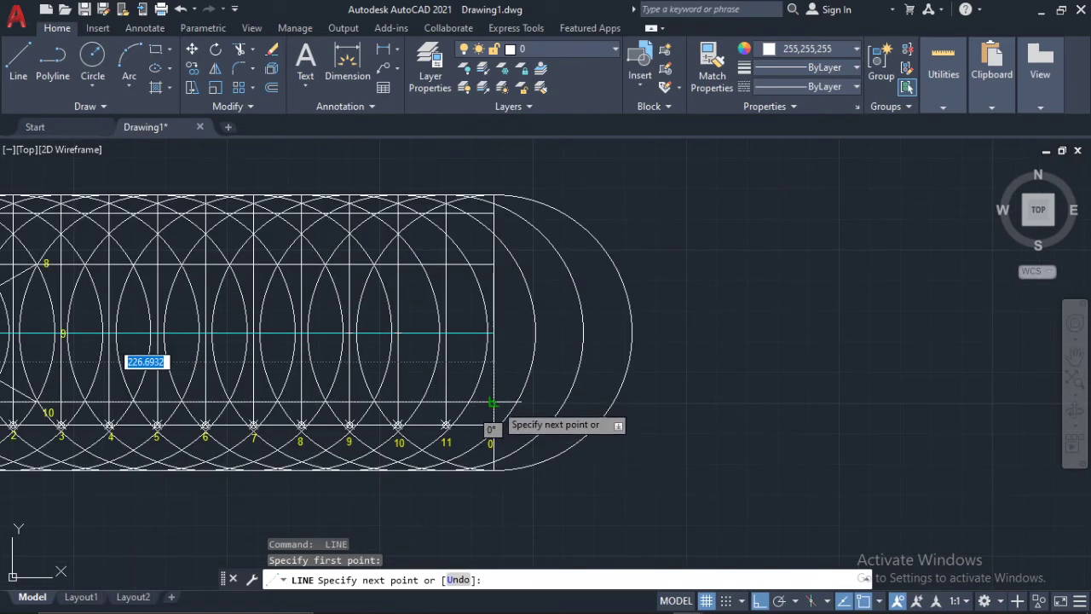
pyautogui.click(492, 402)
pyautogui.scroll(-3, 495, 358)
pyautogui.press('Return')
pyautogui.scroll(5, 689, 328)
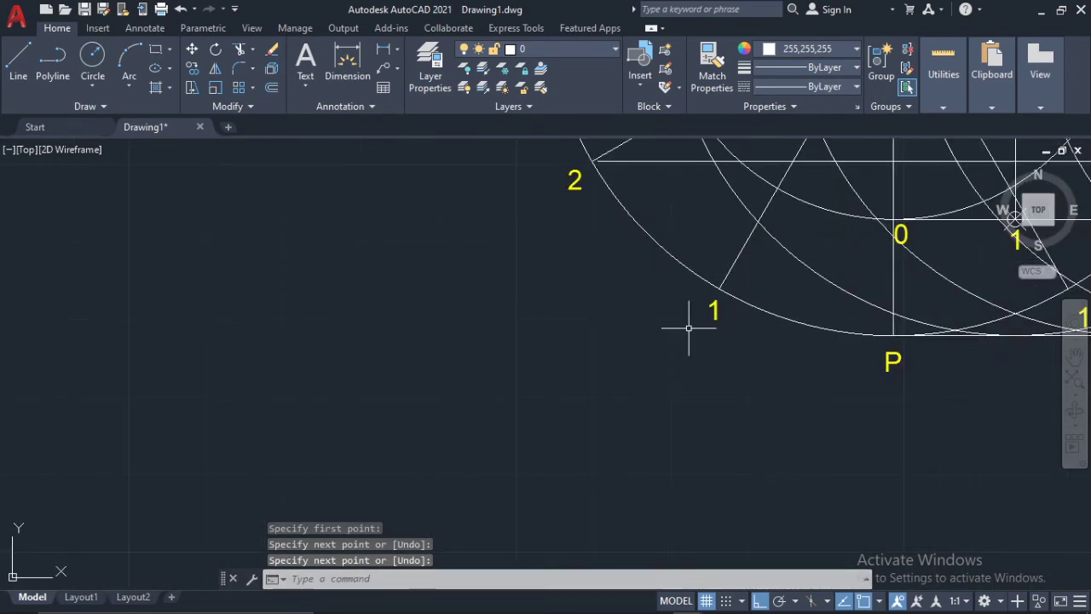
# Draw a horizontal line from circle division point 1 to the vertical through 0
pyautogui.press('Return')
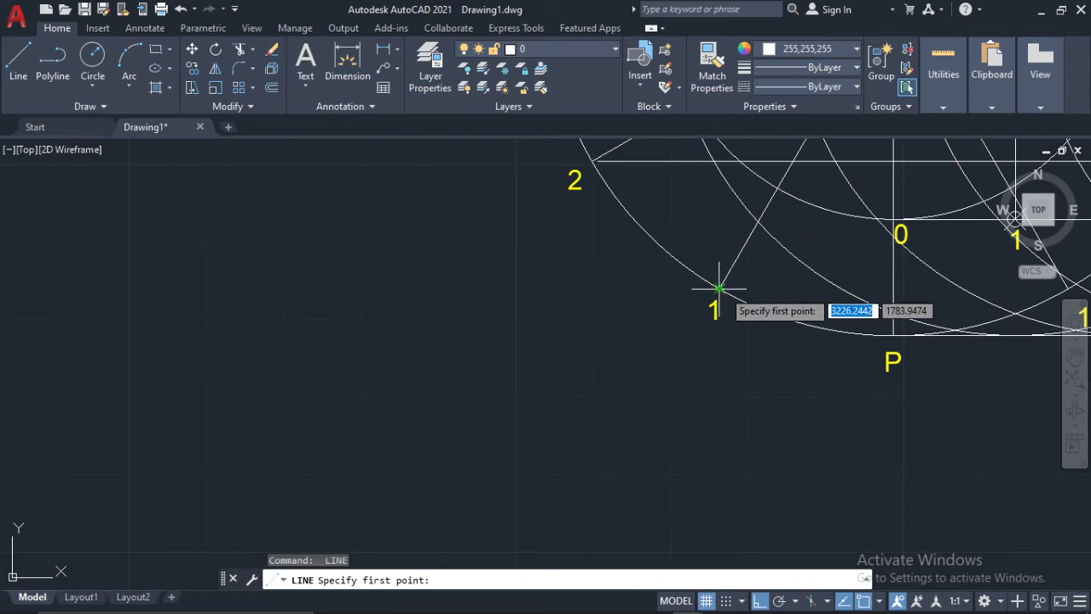
pyautogui.click(719, 288)
pyautogui.scroll(-3, 592, 315)
pyautogui.moveTo(965, 310); pyautogui.dragTo(769, 320, button='middle')
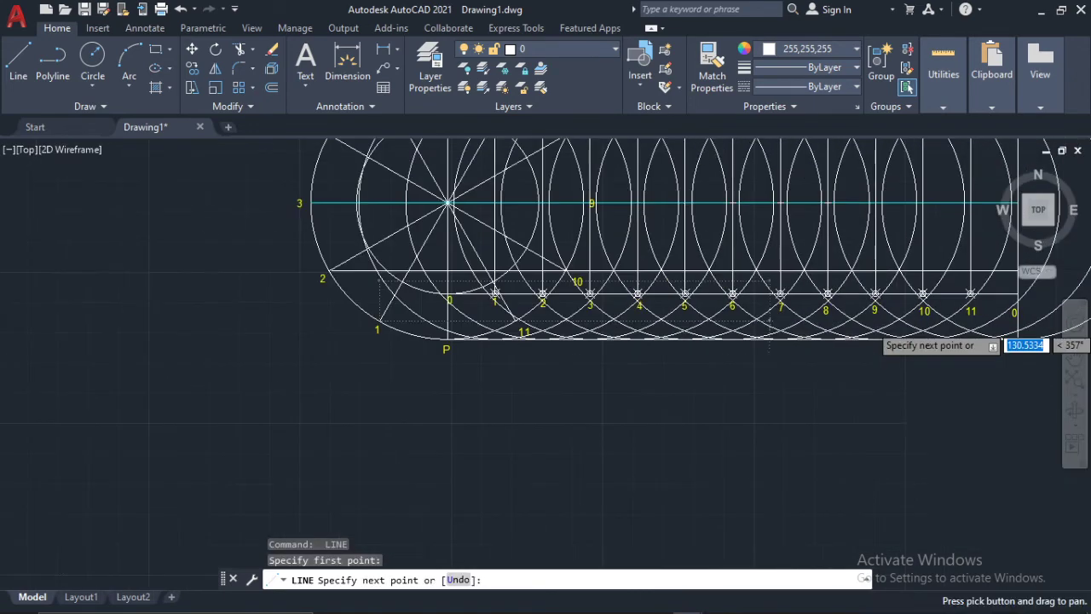
pyautogui.moveTo(1029, 326)
pyautogui.mouseDown(button='middle')
pyautogui.moveTo(949, 328)
pyautogui.moveTo(852, 368)
pyautogui.mouseUp(button='middle')
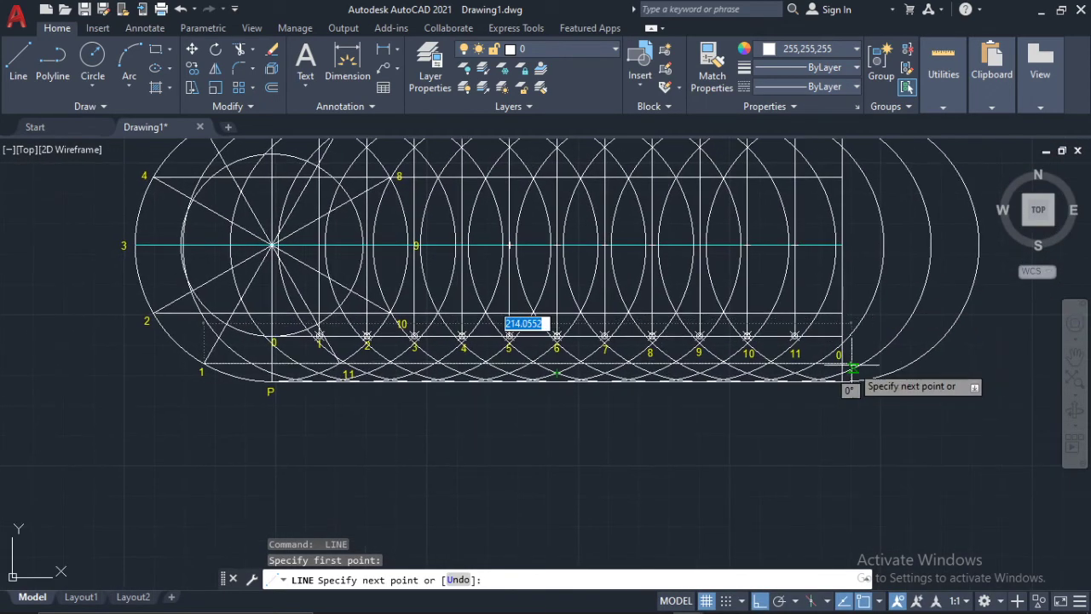
pyautogui.scroll(4, 852, 368)
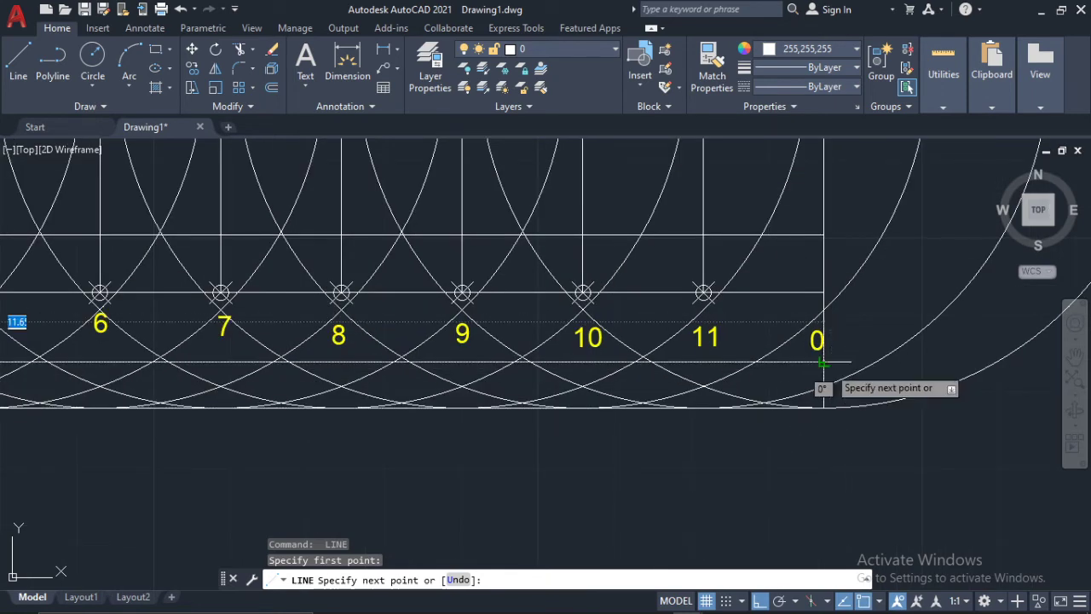
pyautogui.click(822, 362)
# Select the new horizontal division-point lines
pyautogui.press('Escape')
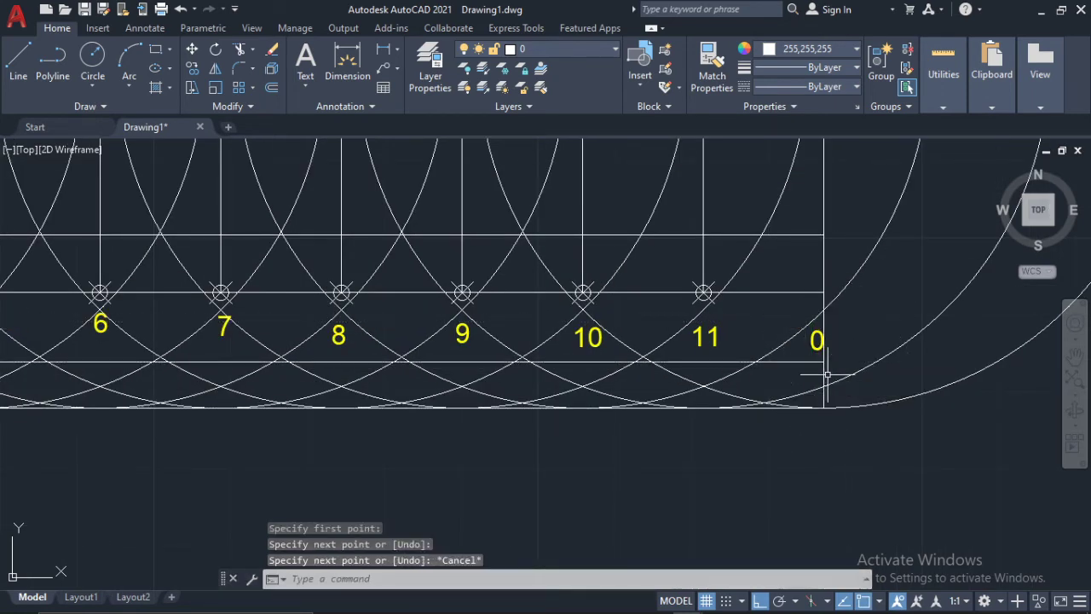
pyautogui.click(801, 366)
pyautogui.click(798, 371)
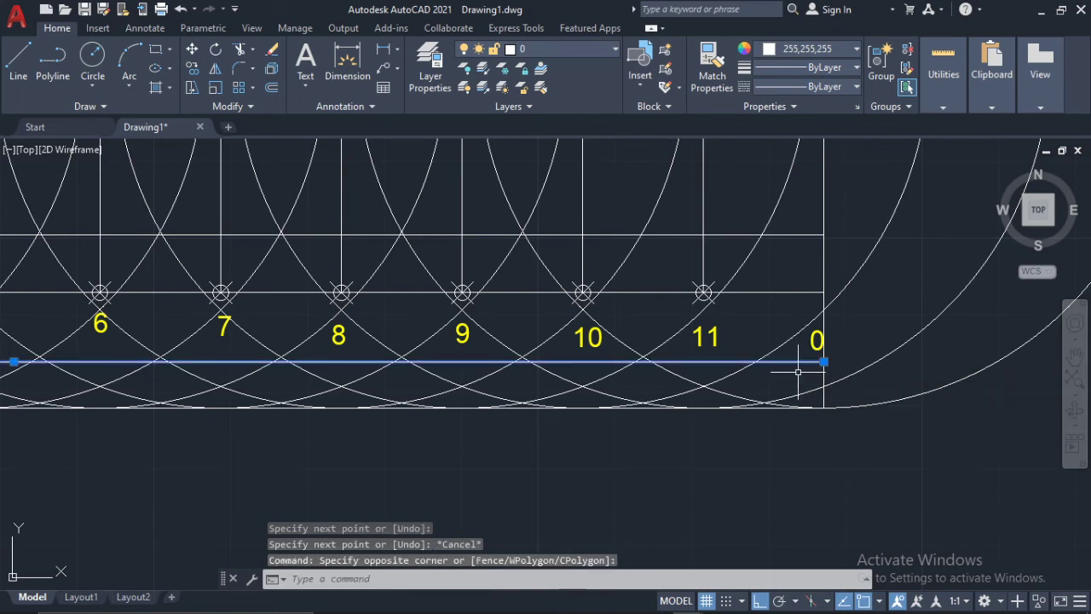
pyautogui.click(794, 236)
pyautogui.moveTo(794, 236)
pyautogui.mouseDown(button='middle')
pyautogui.moveTo(848, 353)
pyautogui.moveTo(834, 383)
pyautogui.mouseUp(button='middle')
pyautogui.moveTo(768, 212); pyautogui.dragTo(836, 383, button='middle')
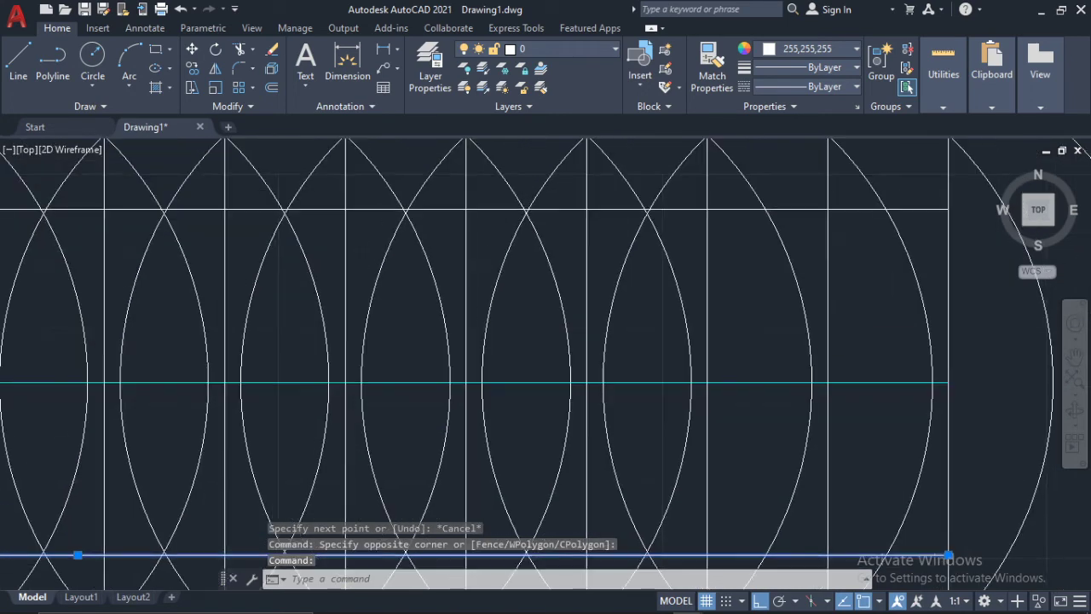
pyautogui.click(796, 209)
pyautogui.moveTo(797, 212); pyautogui.dragTo(814, 320, button='middle')
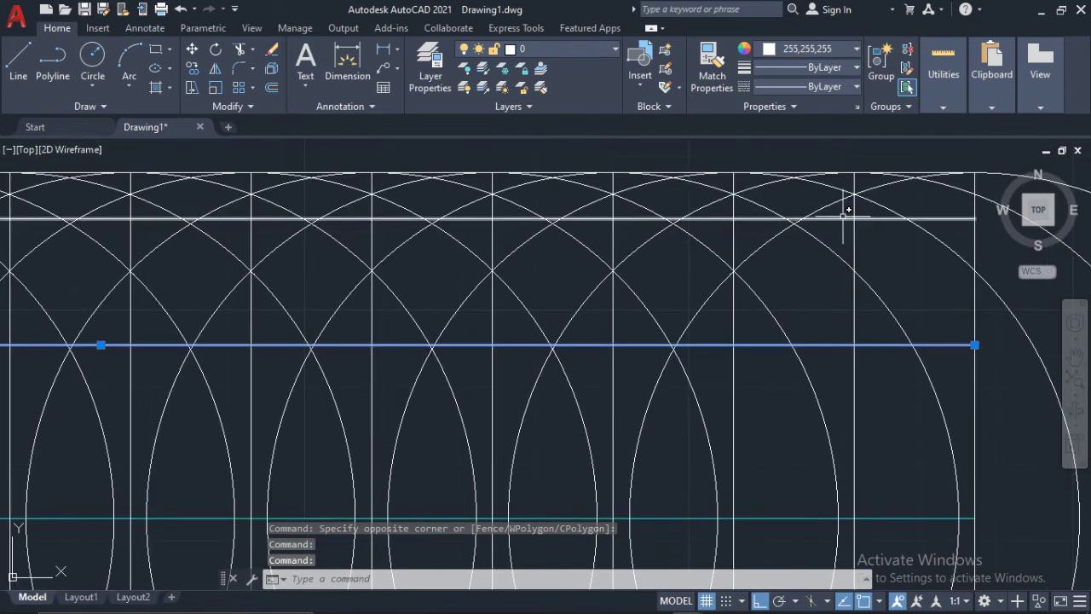
pyautogui.click(843, 219)
# Set the selected lines to magenta and clear the selection
pyautogui.click(818, 53)
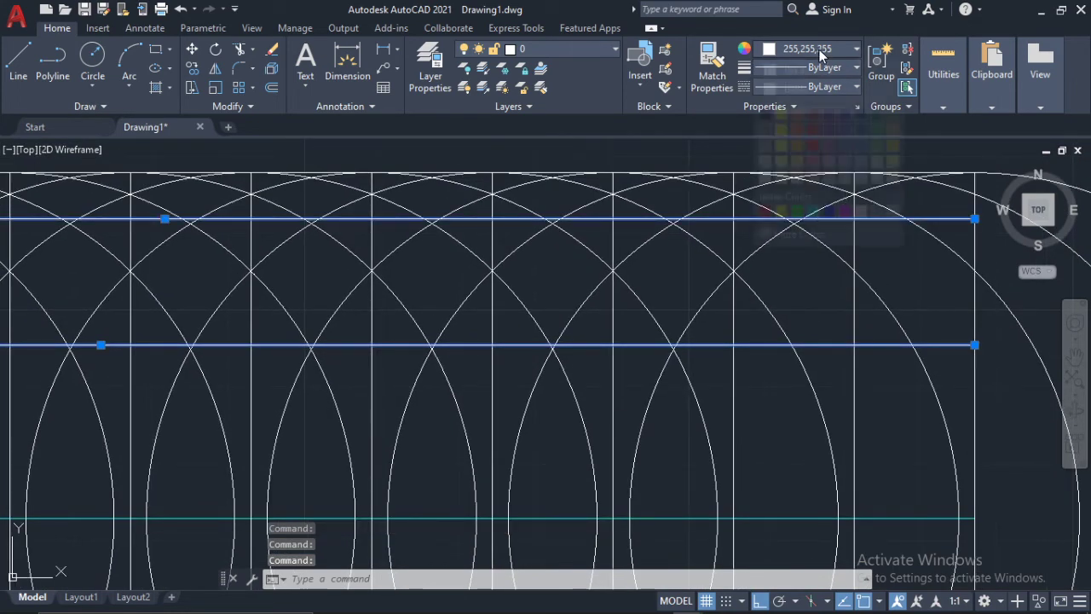
pyautogui.click(845, 211)
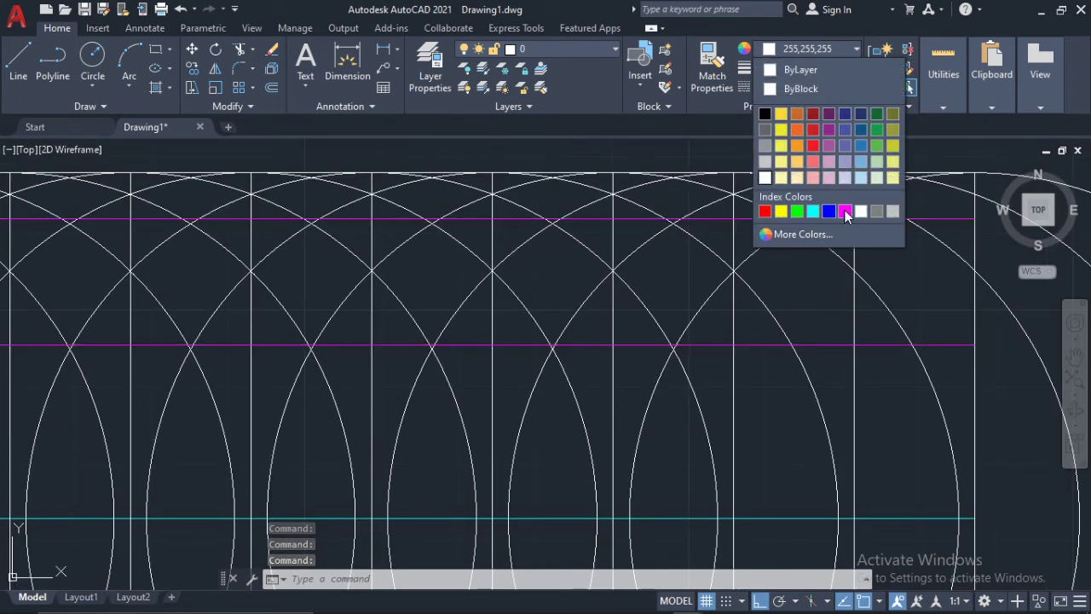
pyautogui.click(845, 212)
pyautogui.press('Escape')
pyautogui.scroll(-8, 450, 384)
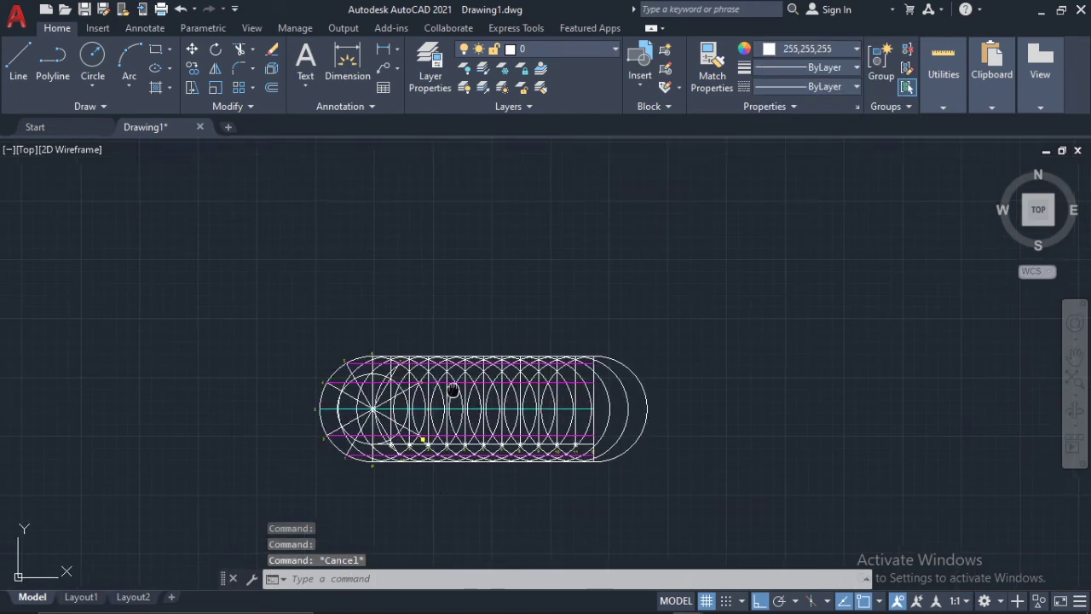
pyautogui.moveTo(450, 384); pyautogui.dragTo(638, 295, button='middle')
pyautogui.scroll(6, 635, 305)
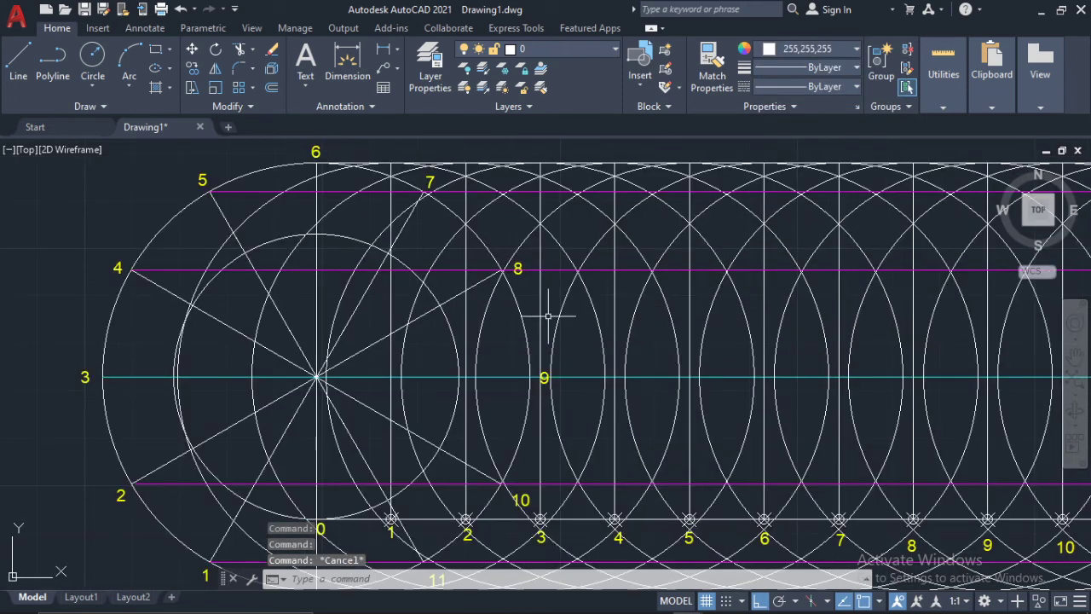
# Make Green the current colour again and bring point P into view
pyautogui.click(842, 49)
pyautogui.click(797, 211)
pyautogui.click(792, 209)
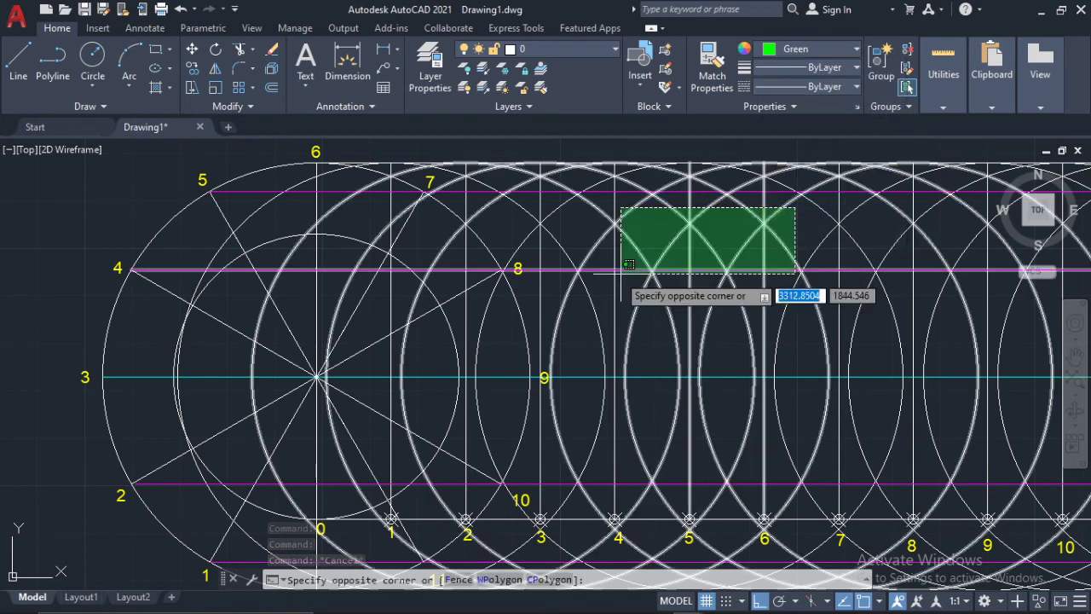
pyautogui.press('Escape')
pyautogui.moveTo(472, 475); pyautogui.dragTo(607, 341, button='middle')
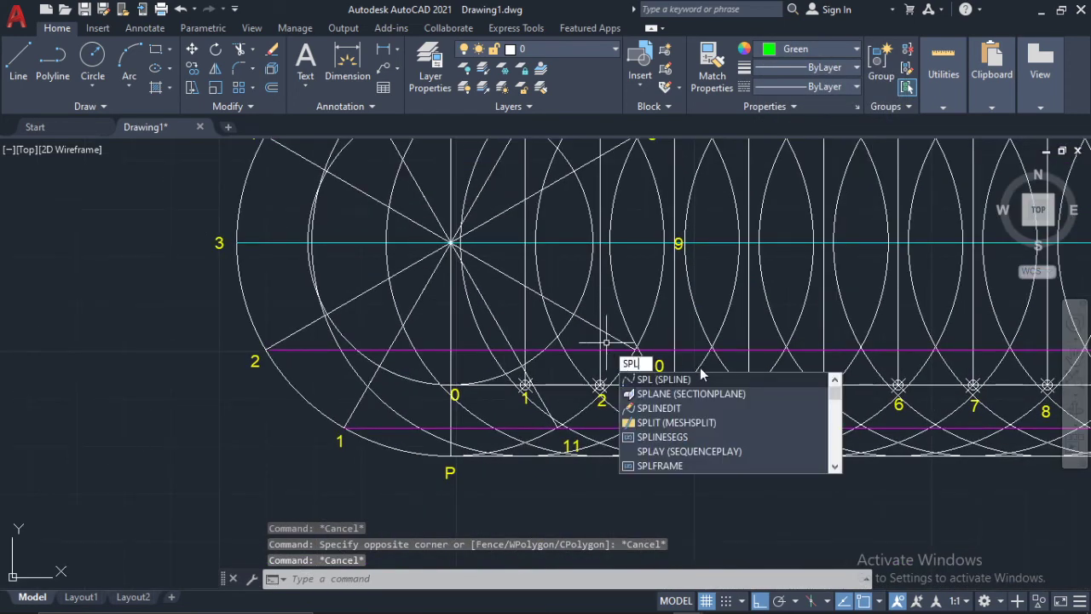
# Start a spline at point P and pass it through the first two locus points
pyautogui.press('Return')
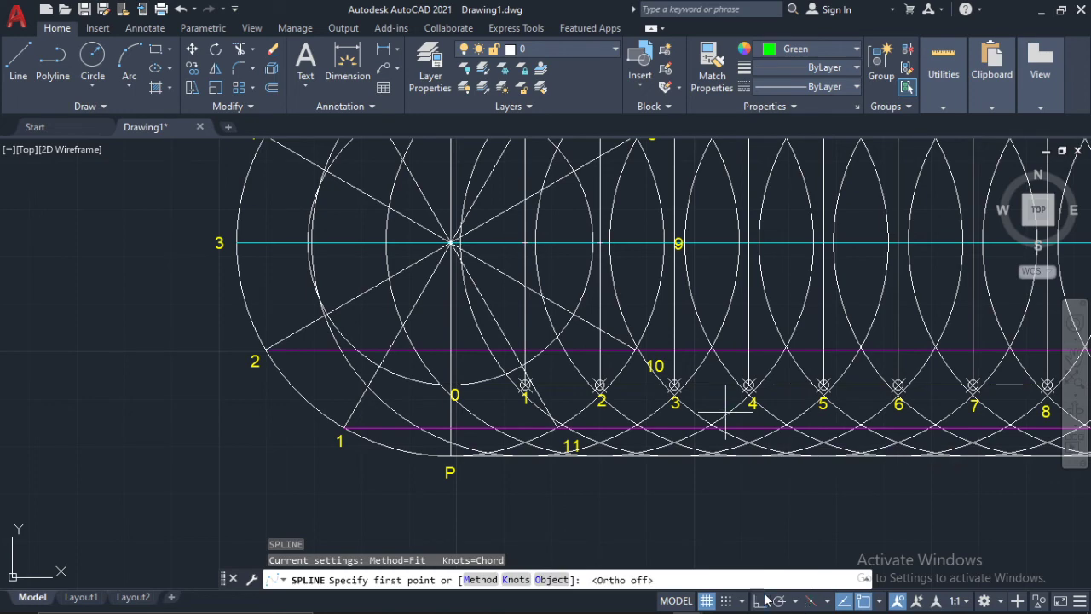
pyautogui.scroll(5, 451, 455)
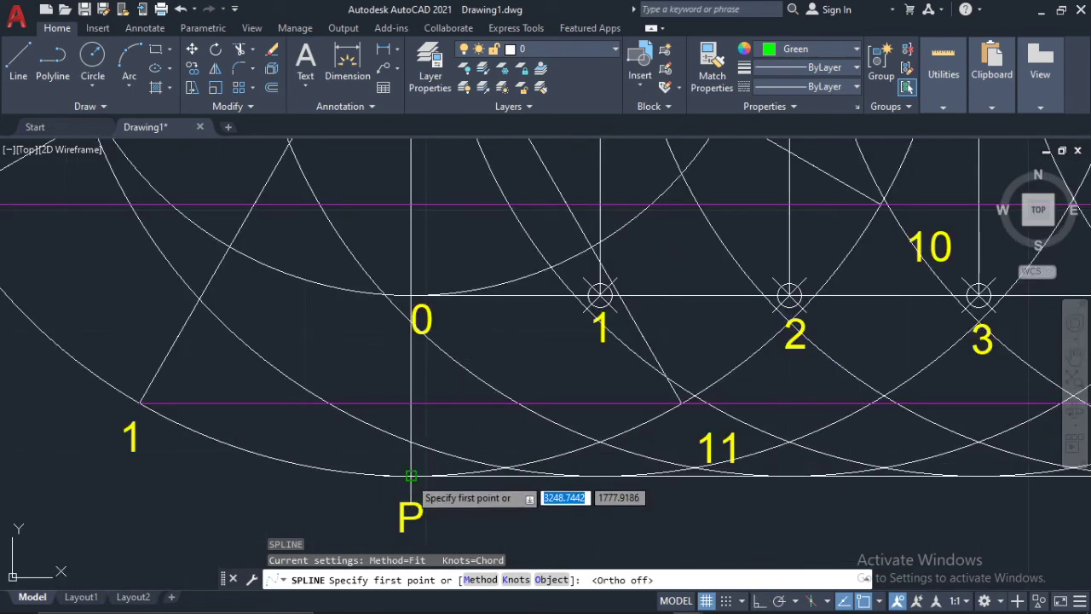
pyautogui.click(410, 475)
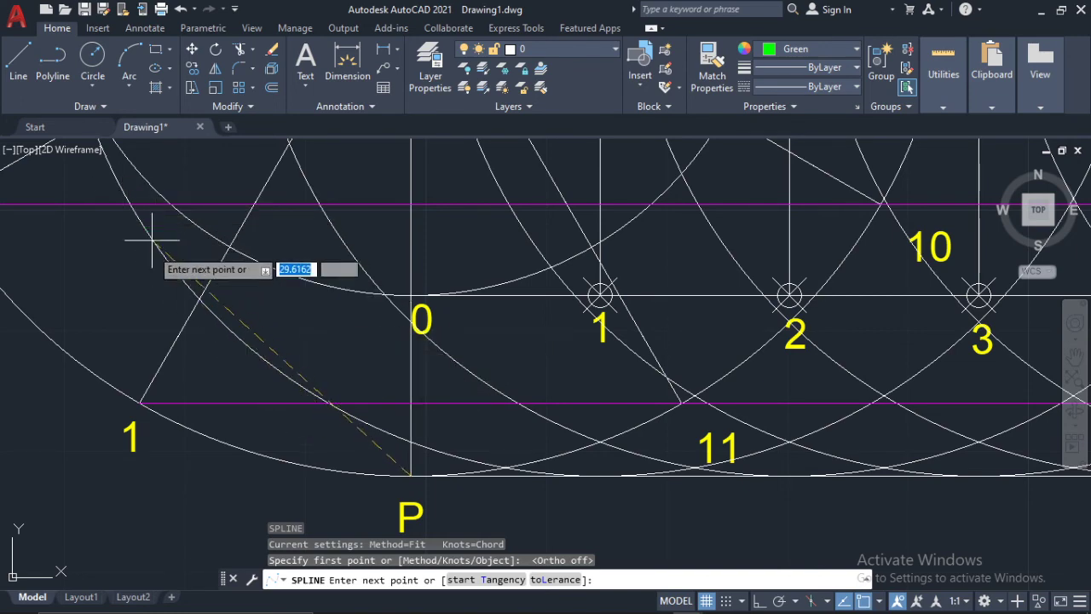
pyautogui.scroll(-3, 294, 368)
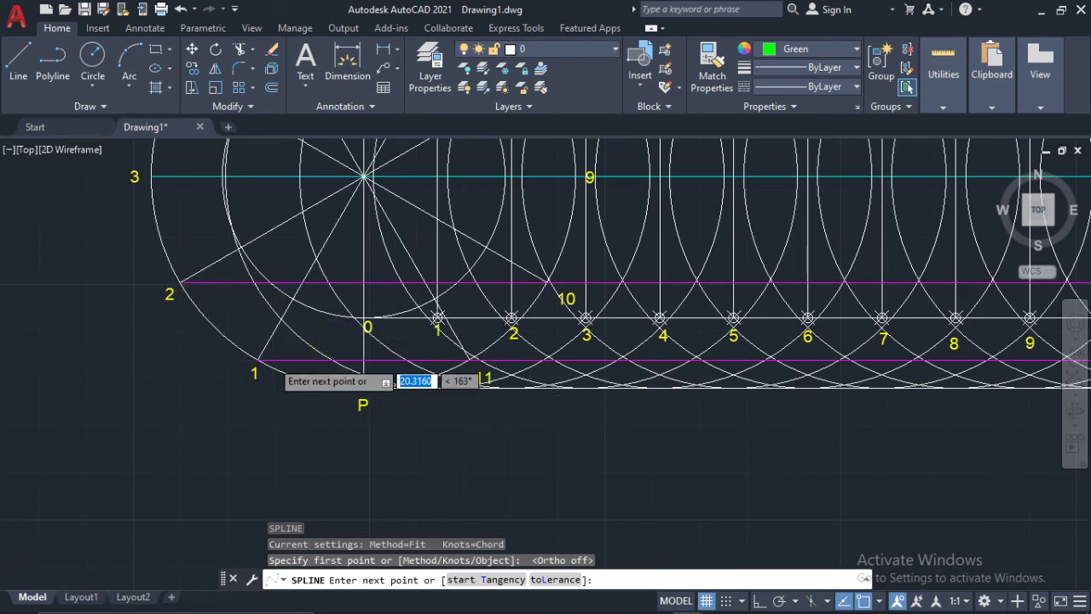
pyautogui.scroll(3, 272, 360)
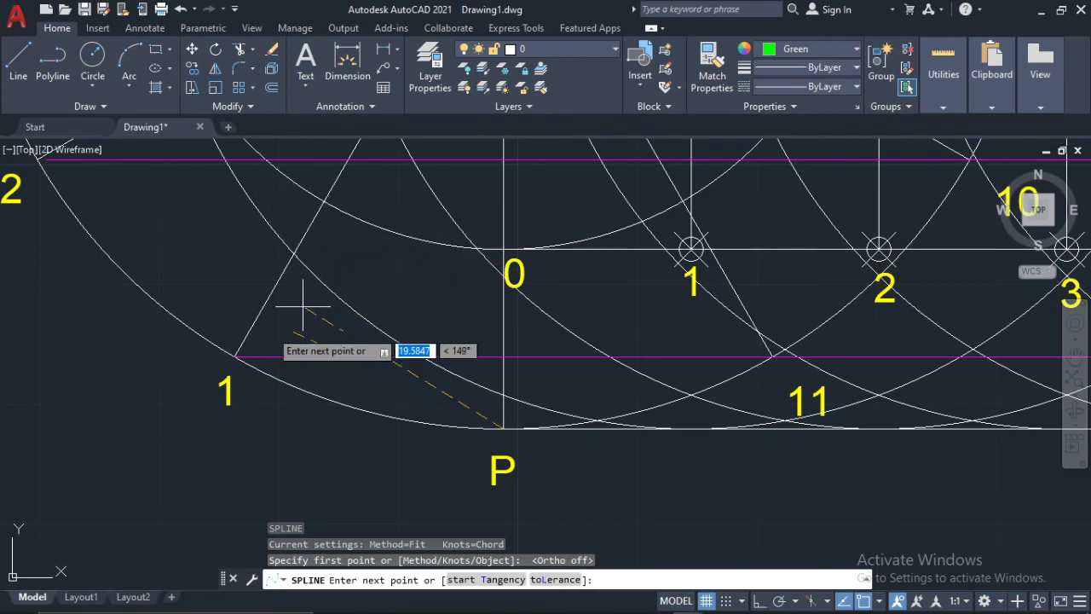
pyautogui.click(421, 357)
pyautogui.moveTo(398, 268); pyautogui.dragTo(437, 349, button='middle')
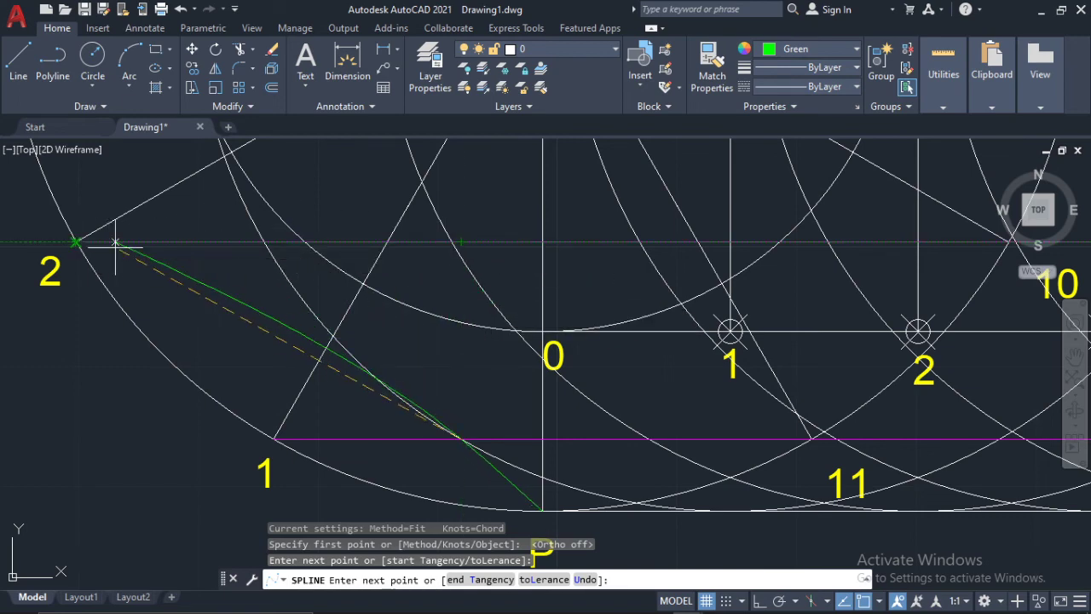
pyautogui.scroll(4, 477, 239)
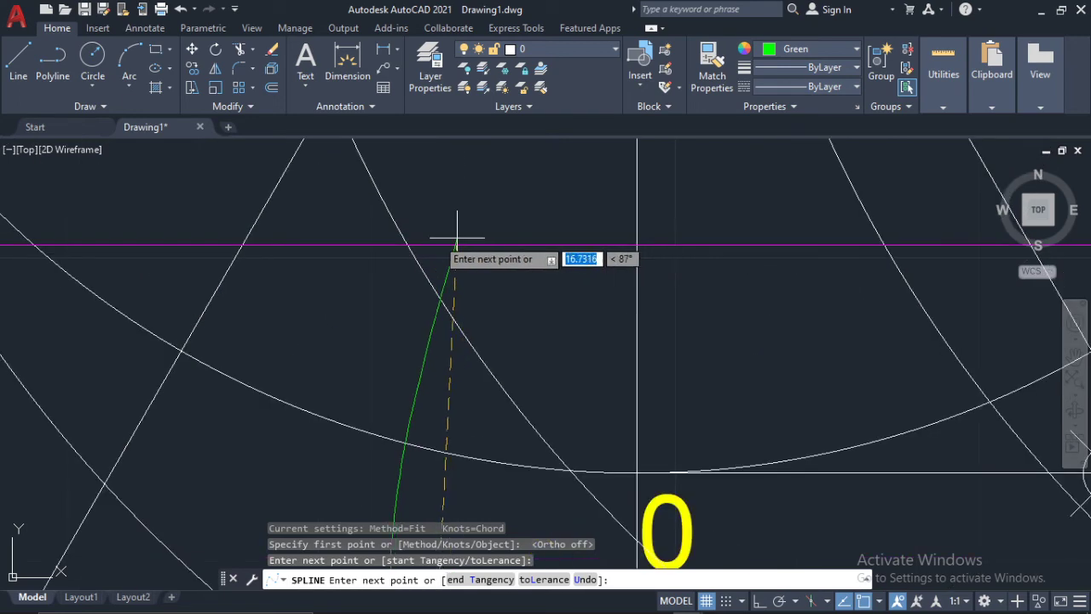
pyautogui.click(408, 246)
pyautogui.scroll(-4, 524, 247)
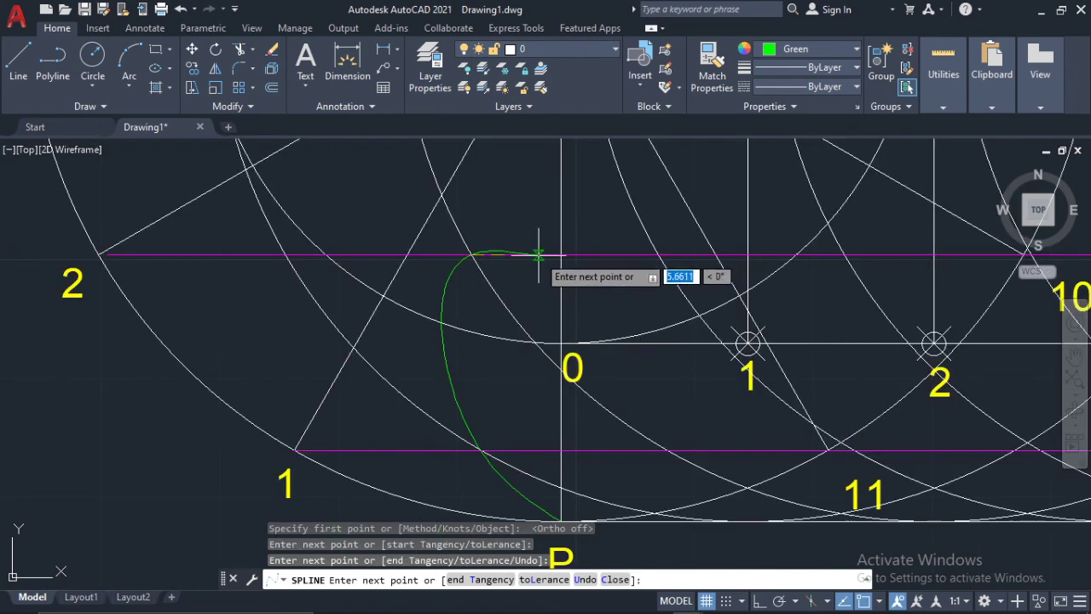
pyautogui.moveTo(534, 255); pyautogui.dragTo(434, 350, button='middle')
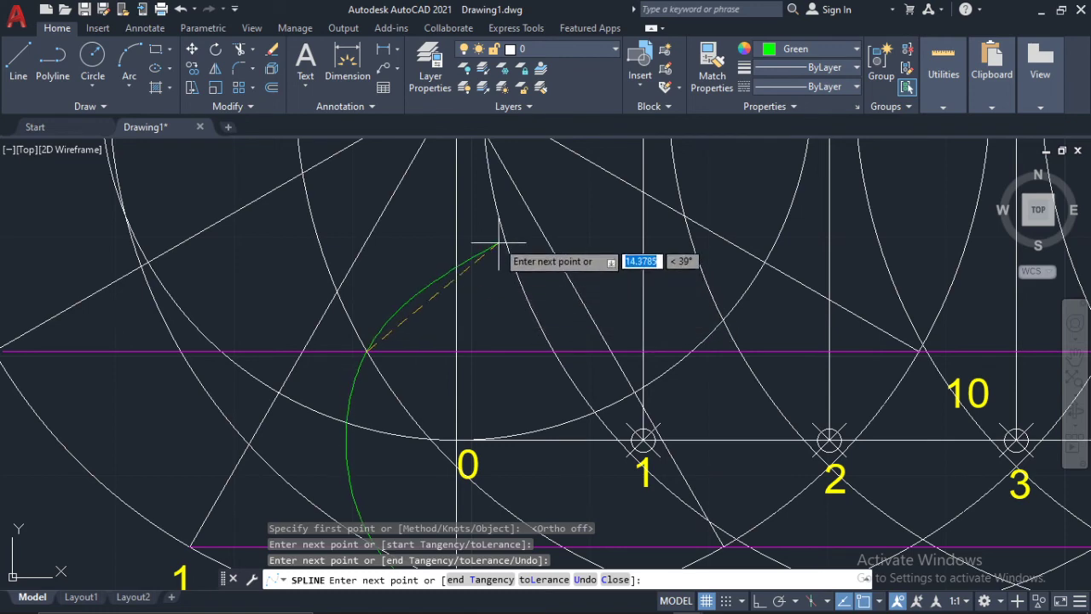
pyautogui.moveTo(499, 235); pyautogui.dragTo(546, 377, button='middle')
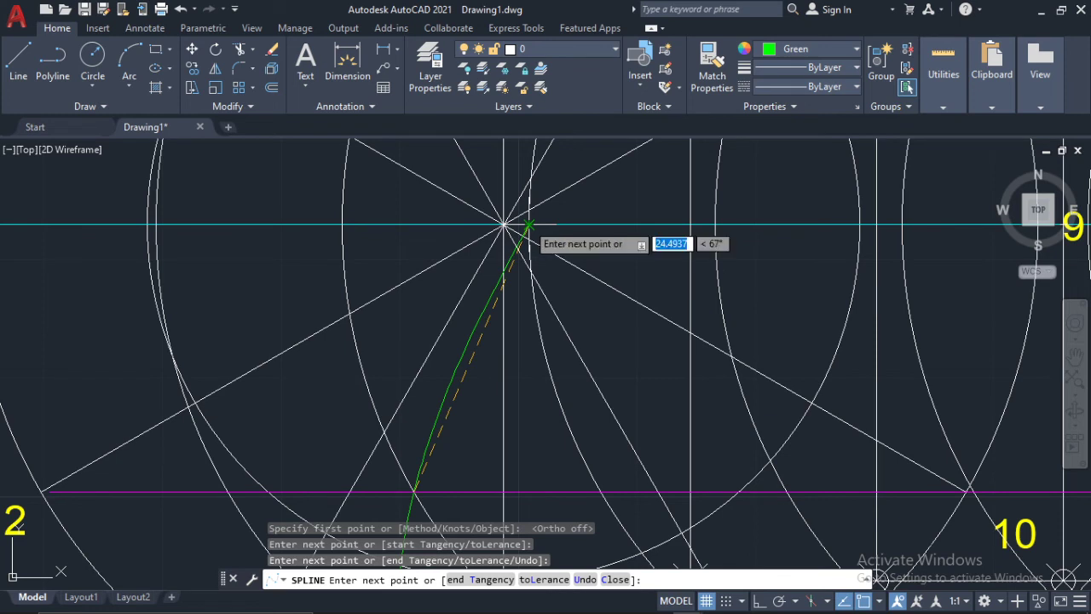
# Continue the green spline through the upper locus points and end it at the arch top above 6
pyautogui.click(529, 225)
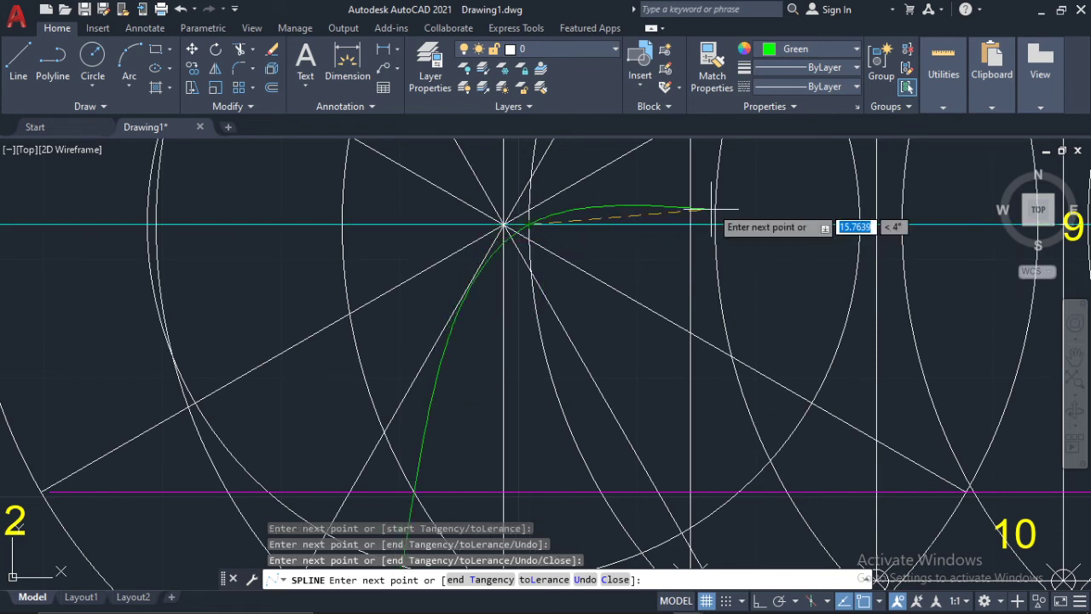
pyautogui.moveTo(722, 170)
pyautogui.mouseDown(button='middle')
pyautogui.moveTo(697, 332)
pyautogui.moveTo(658, 441)
pyautogui.mouseUp(button='middle')
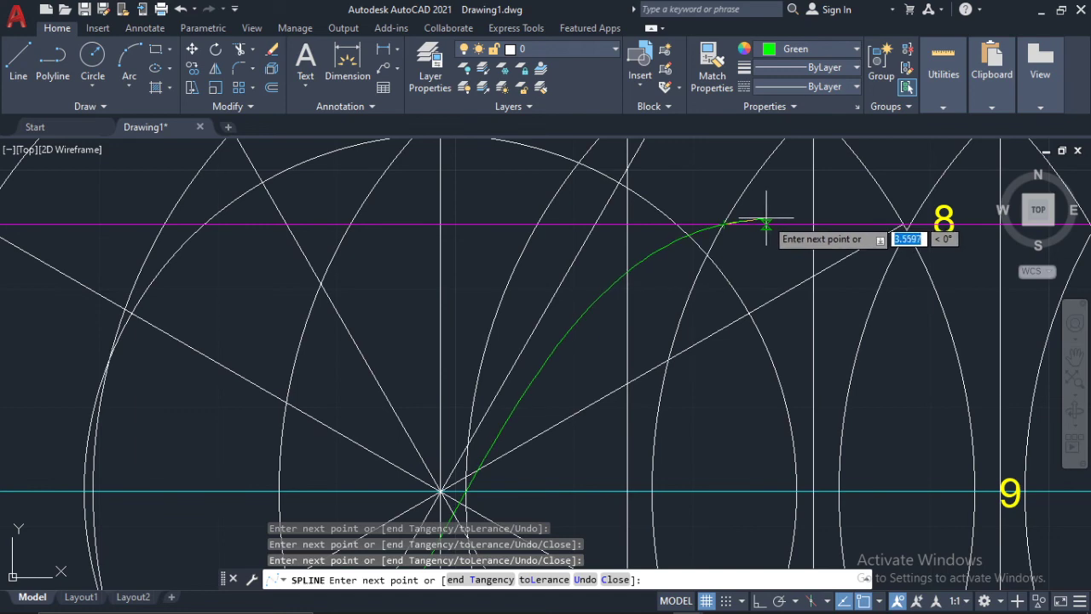
pyautogui.moveTo(894, 207); pyautogui.dragTo(812, 240, button='middle')
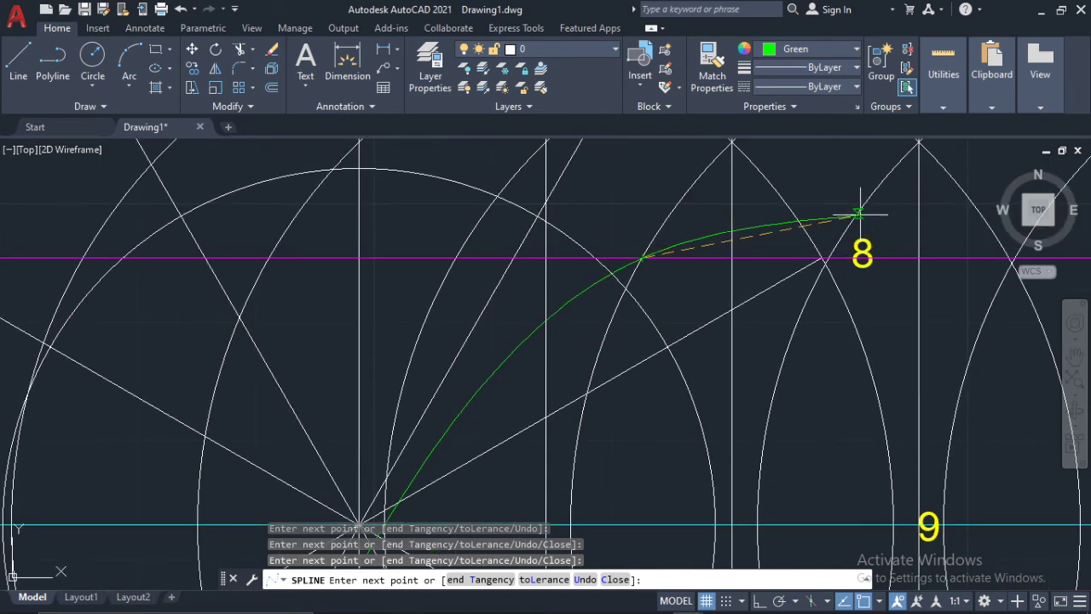
pyautogui.moveTo(859, 213); pyautogui.dragTo(680, 361, button='middle')
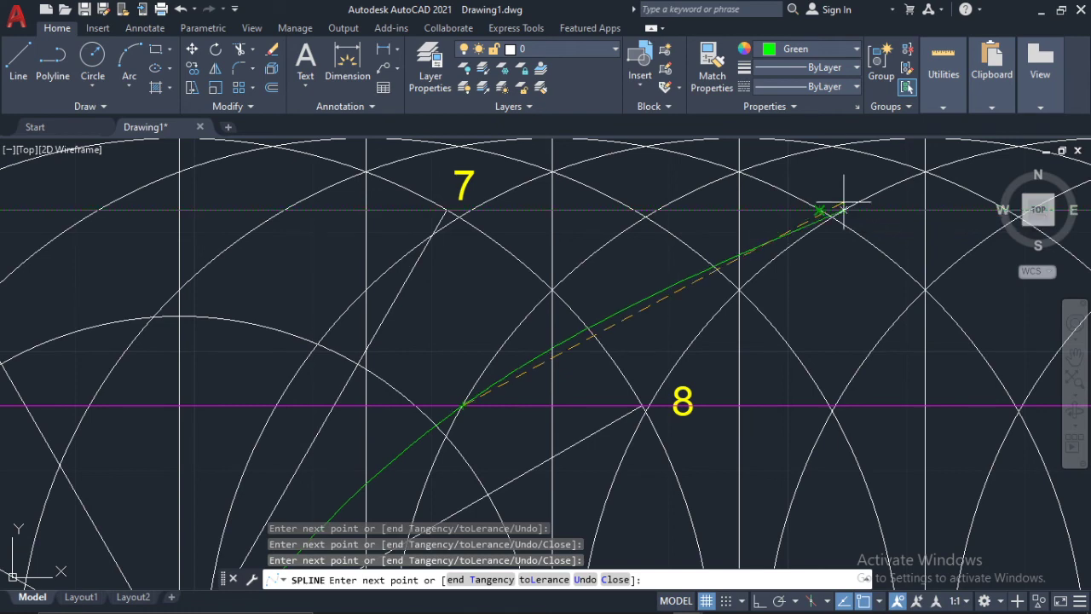
pyautogui.scroll(4, 840, 206)
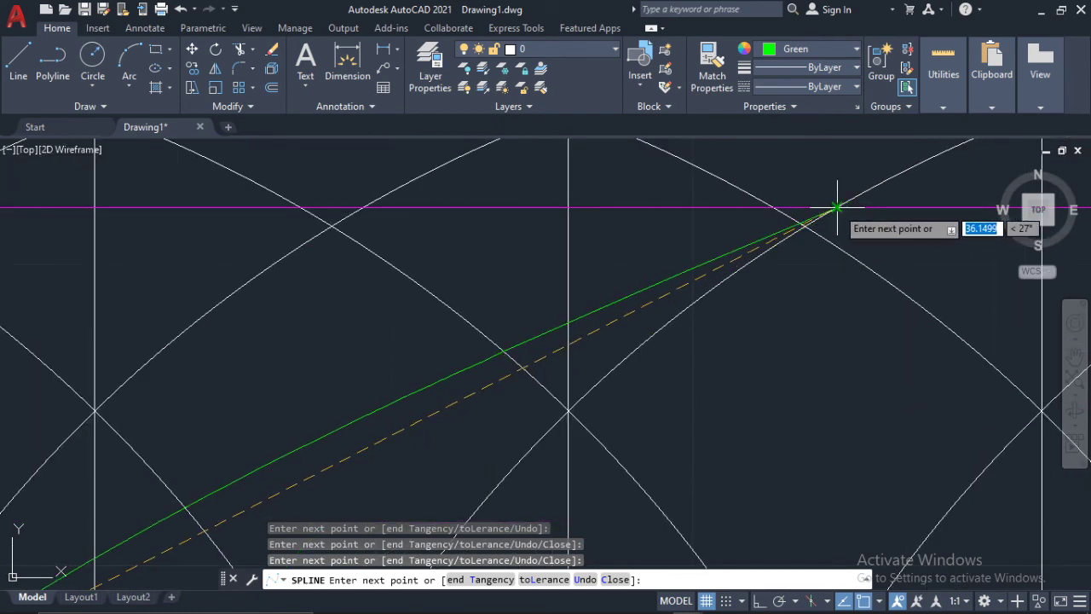
pyautogui.scroll(-5, 852, 207)
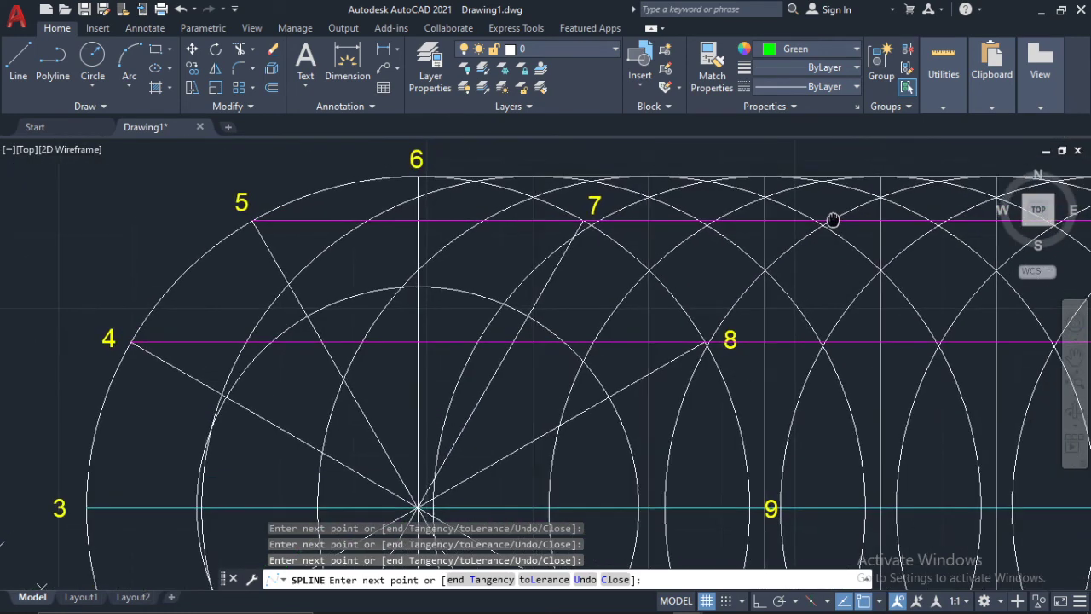
pyautogui.moveTo(833, 219); pyautogui.dragTo(676, 313, button='middle')
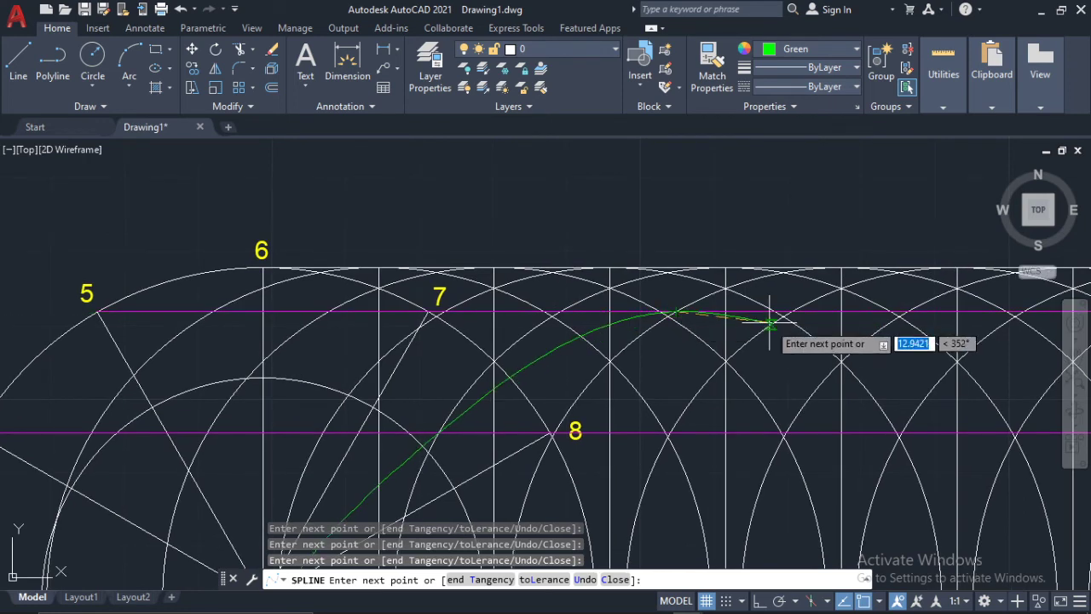
pyautogui.click(957, 268)
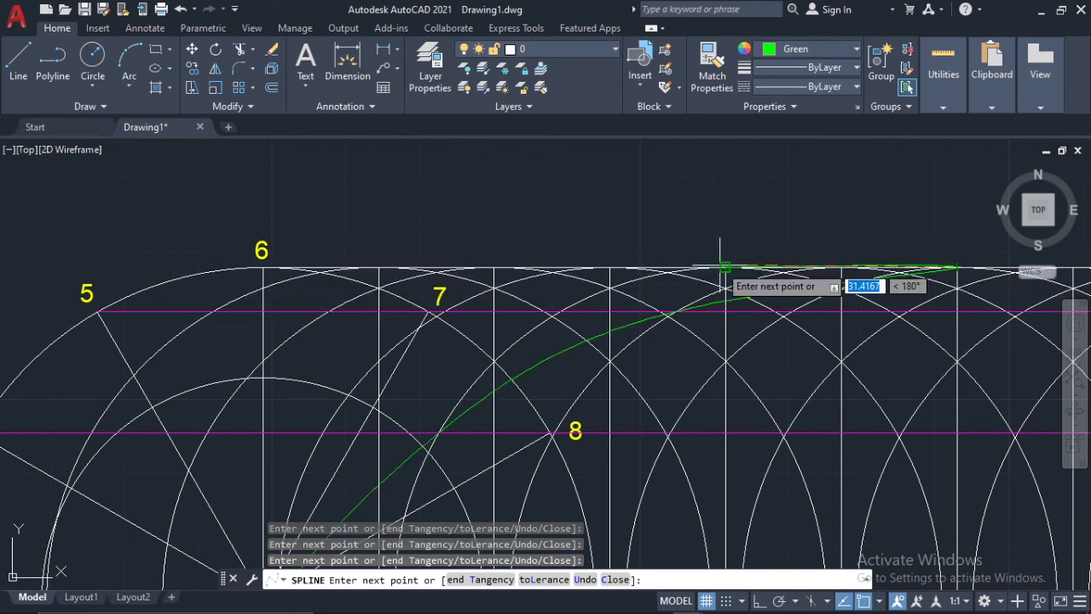
pyautogui.press('Return')
pyautogui.scroll(-5, 719, 247)
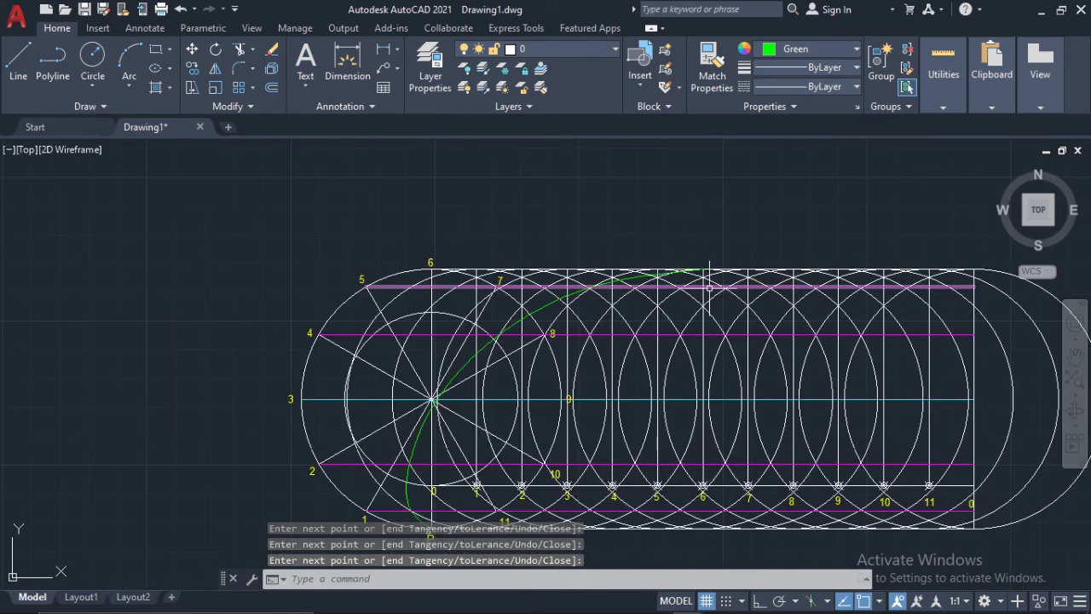
pyautogui.click(702, 290)
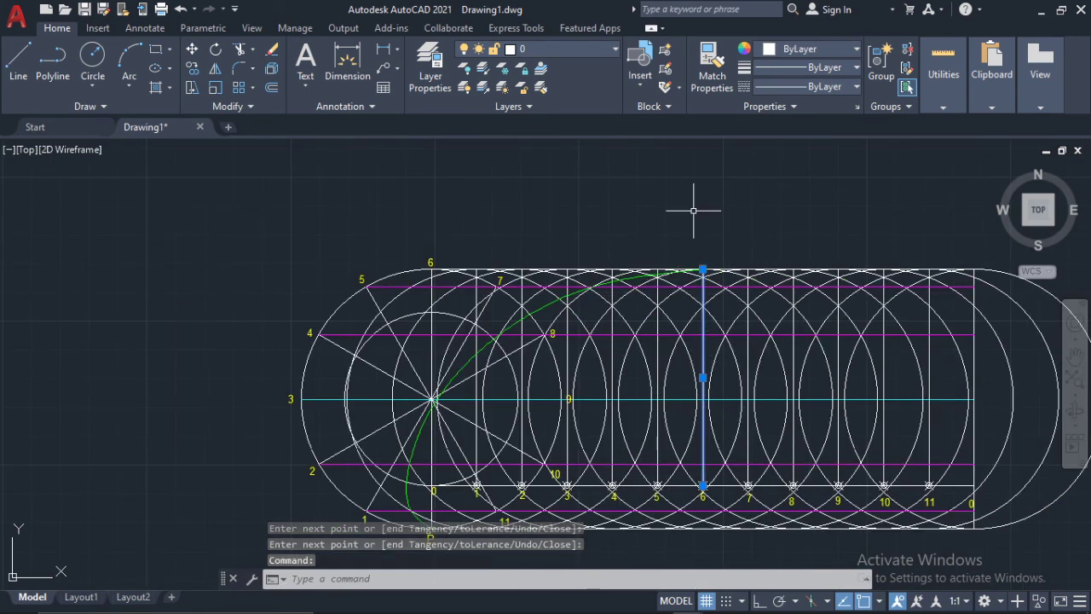
# Mirror the green half-curve about the vertical through point 6, keeping the original
pyautogui.press('Escape')
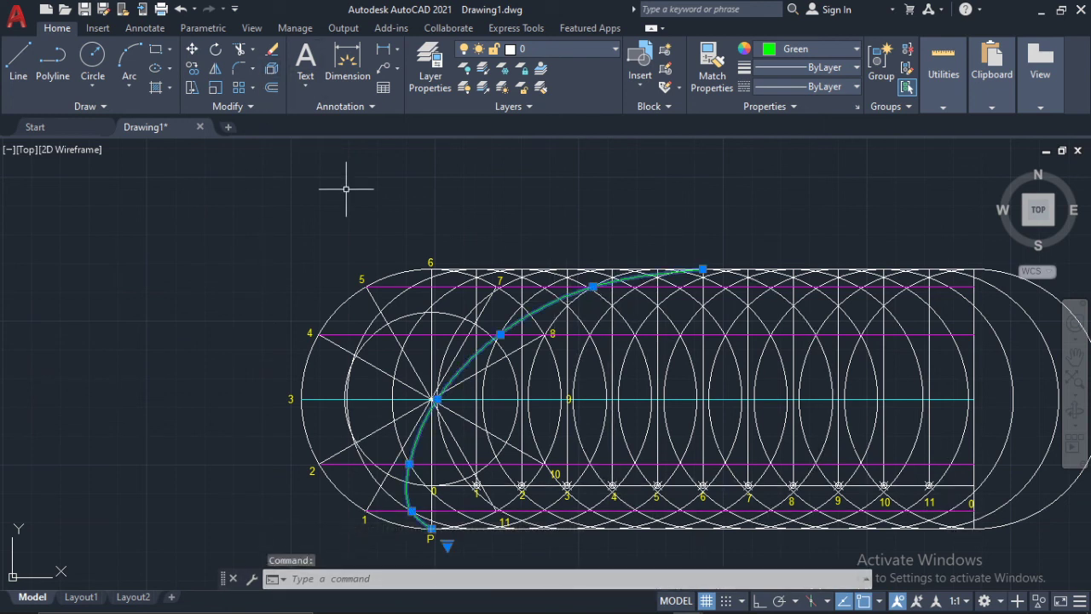
pyautogui.click(215, 69)
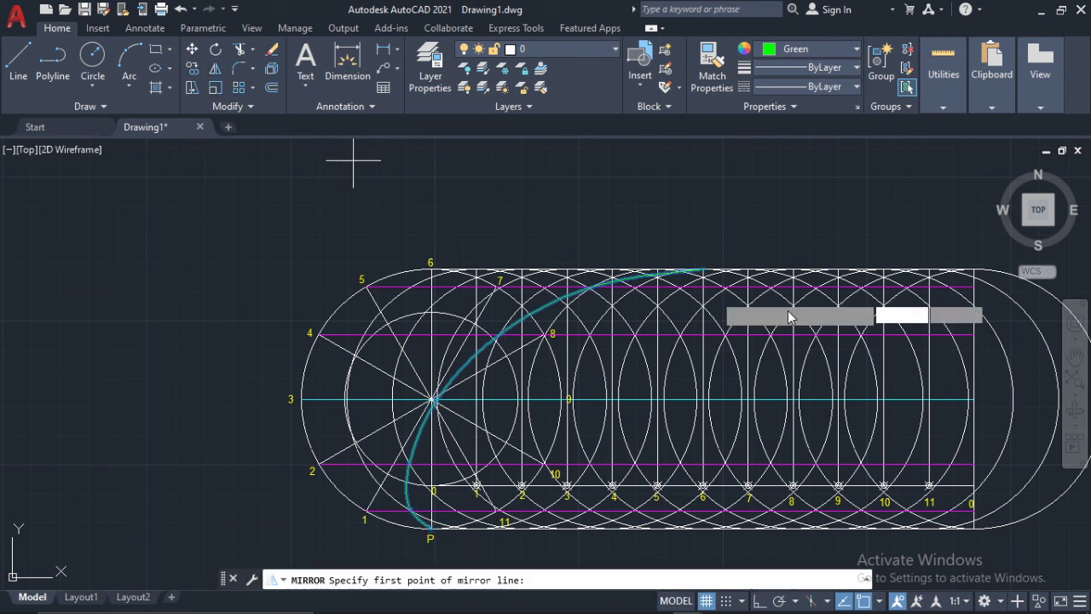
pyautogui.click(702, 270)
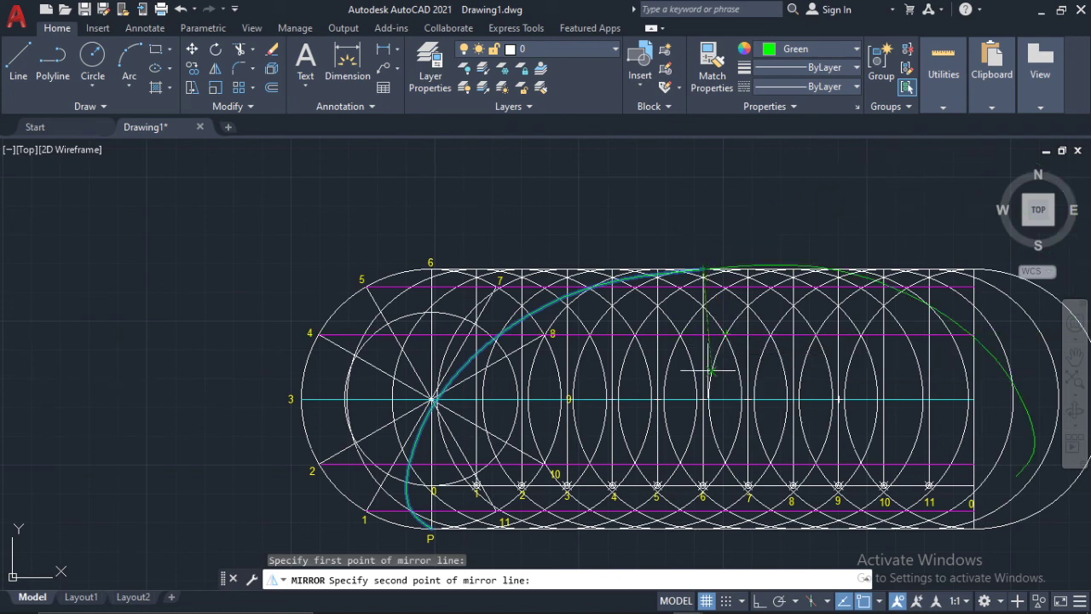
pyautogui.moveTo(702, 375); pyautogui.dragTo(644, 247, button='middle')
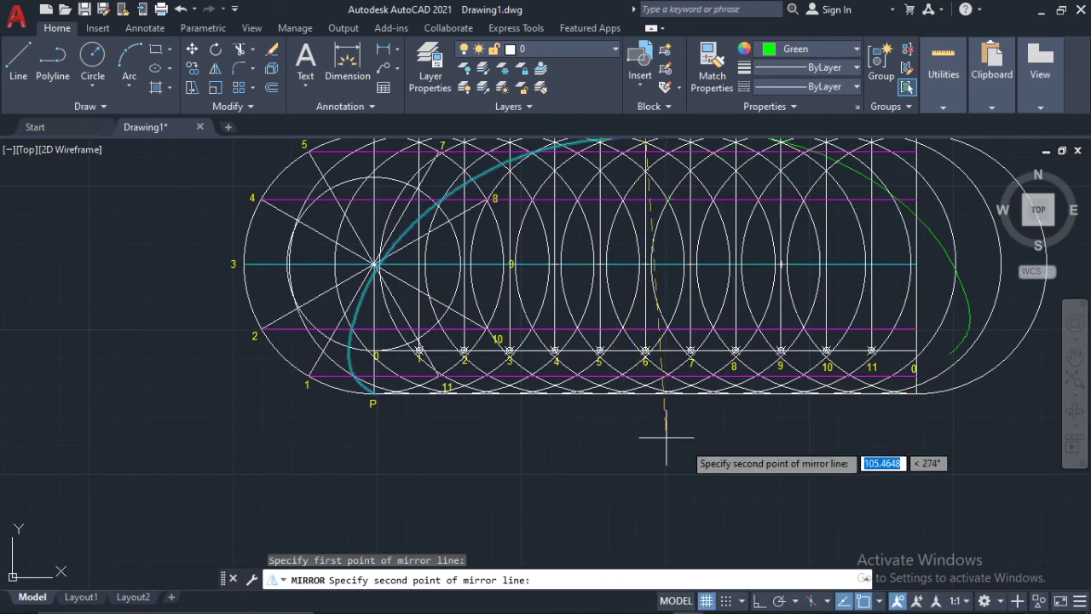
pyautogui.click(759, 601)
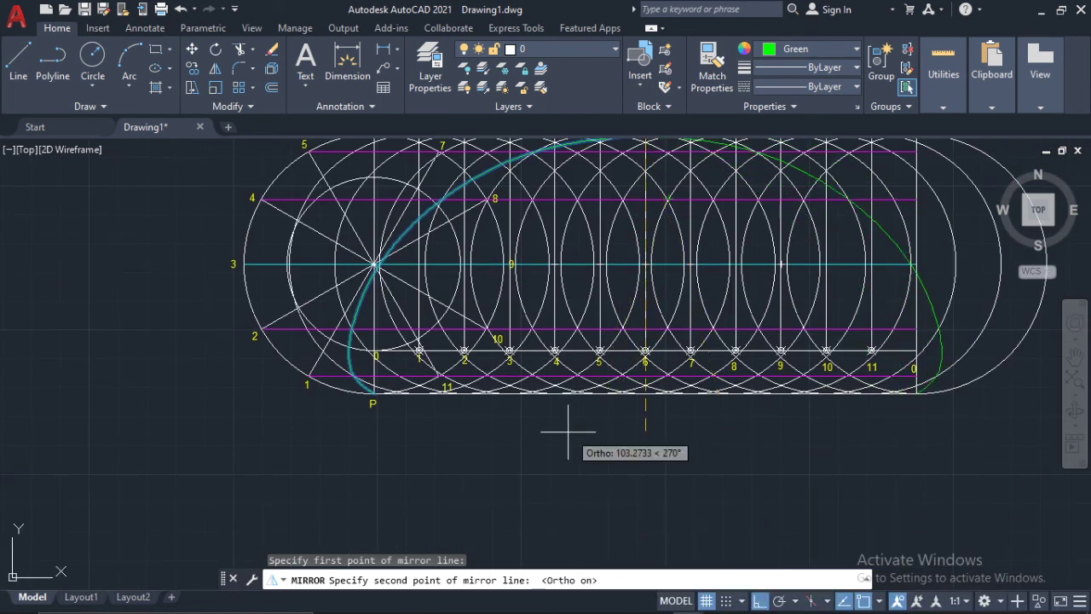
pyautogui.moveTo(645, 511); pyautogui.dragTo(604, 444, button='middle')
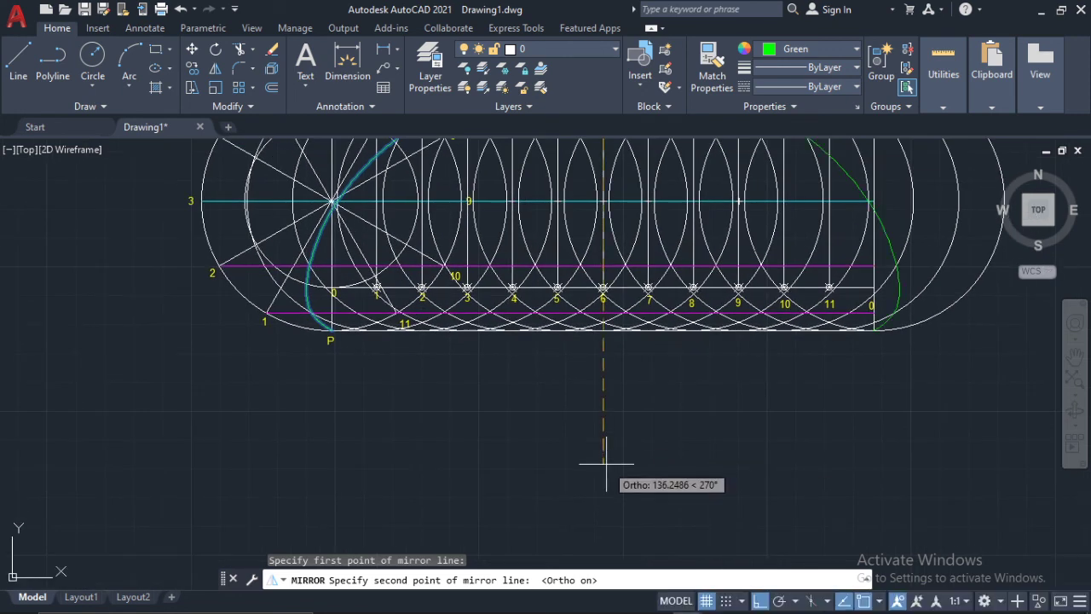
pyautogui.click(607, 458)
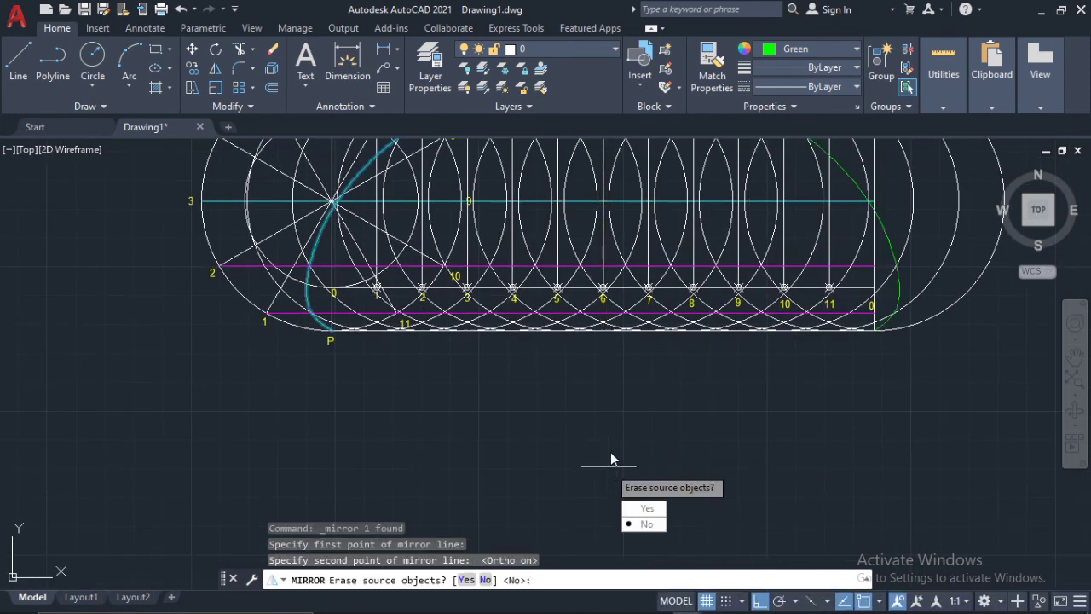
pyautogui.click(648, 526)
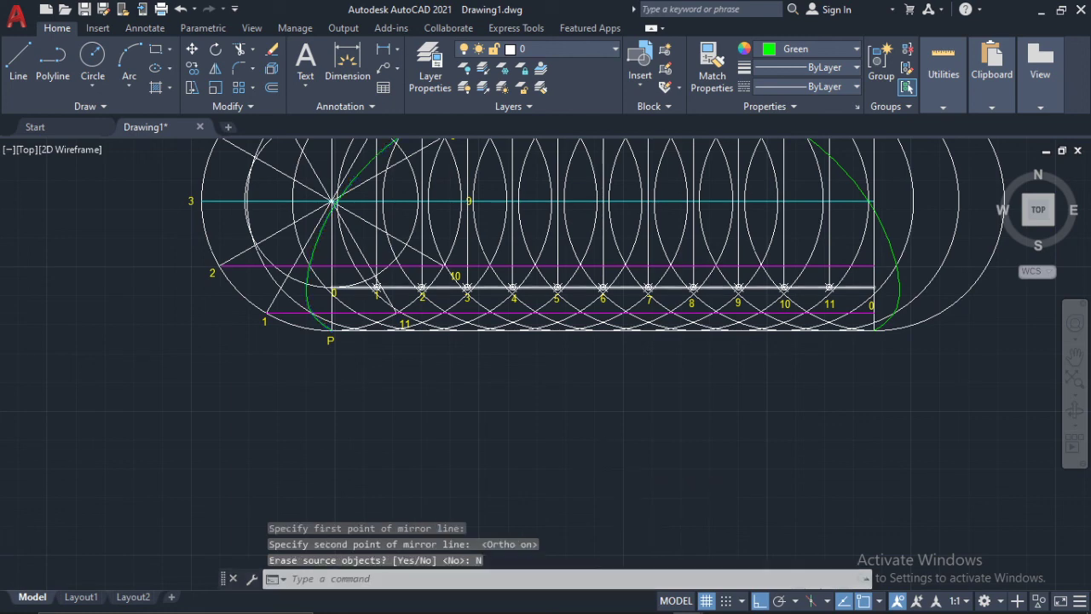
pyautogui.scroll(-4, 575, 365)
pyautogui.scroll(5, 729, 309)
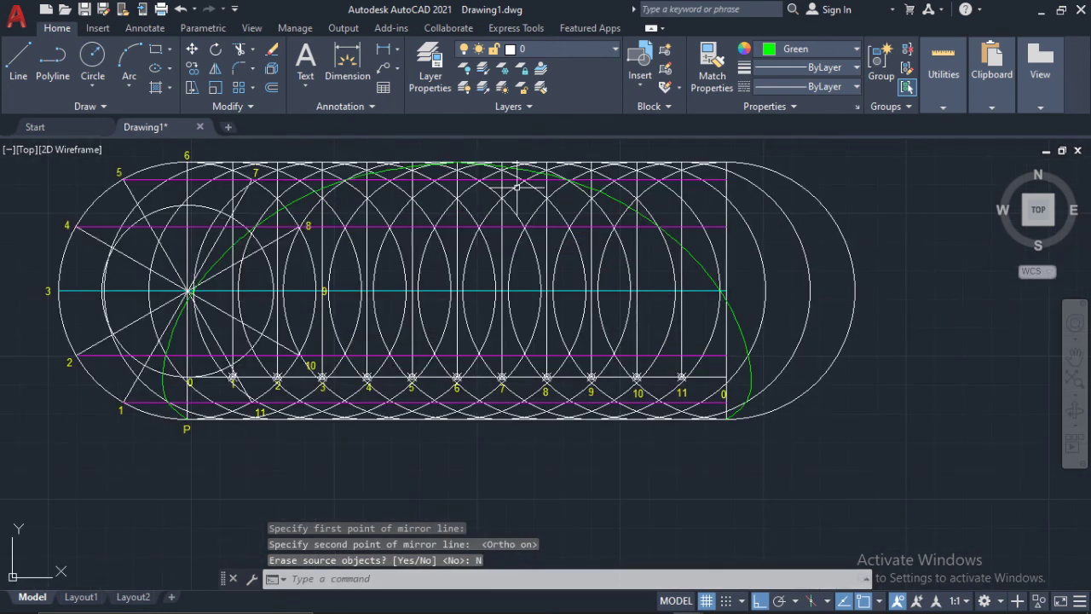
pyautogui.scroll(1, 734, 253)
pyautogui.scroll(2, 724, 422)
pyautogui.scroll(3, 674, 439)
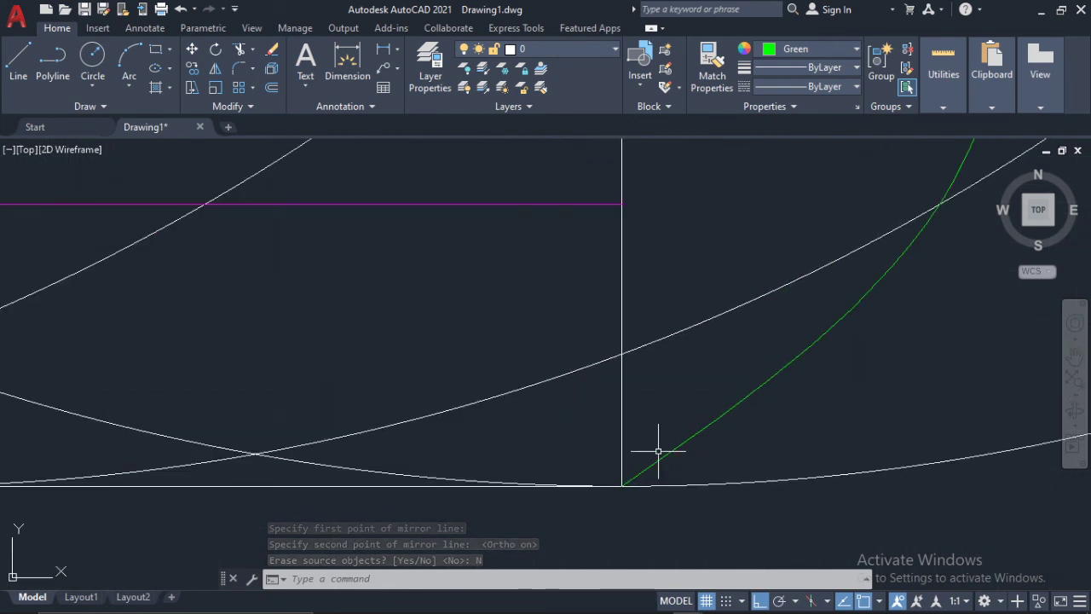
pyautogui.scroll(-6, 360, 165)
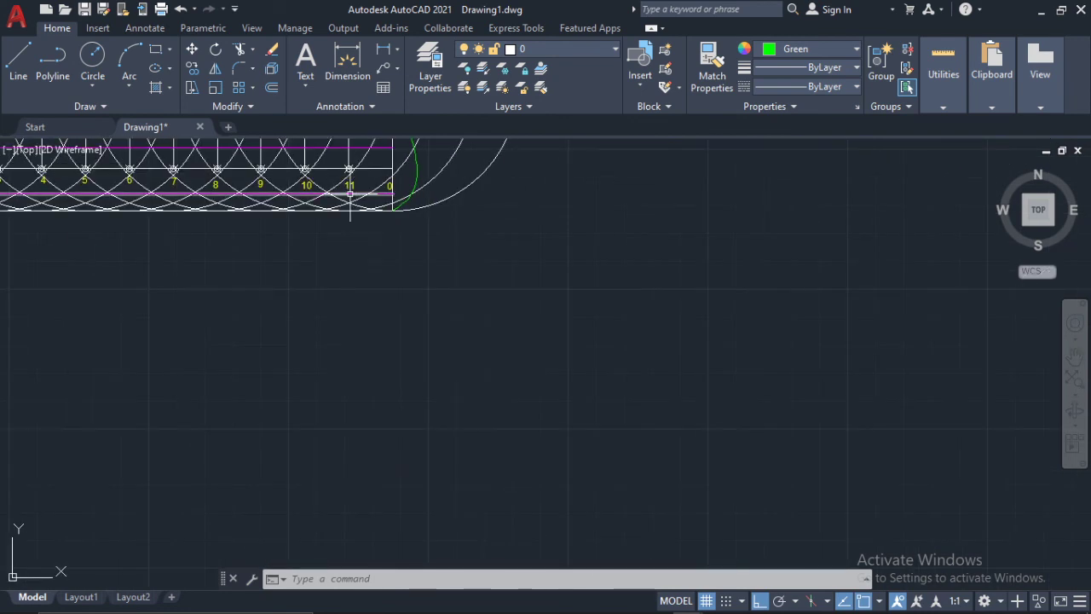
pyautogui.scroll(3, 207, 146)
pyautogui.moveTo(207, 146); pyautogui.dragTo(231, 178, button='middle')
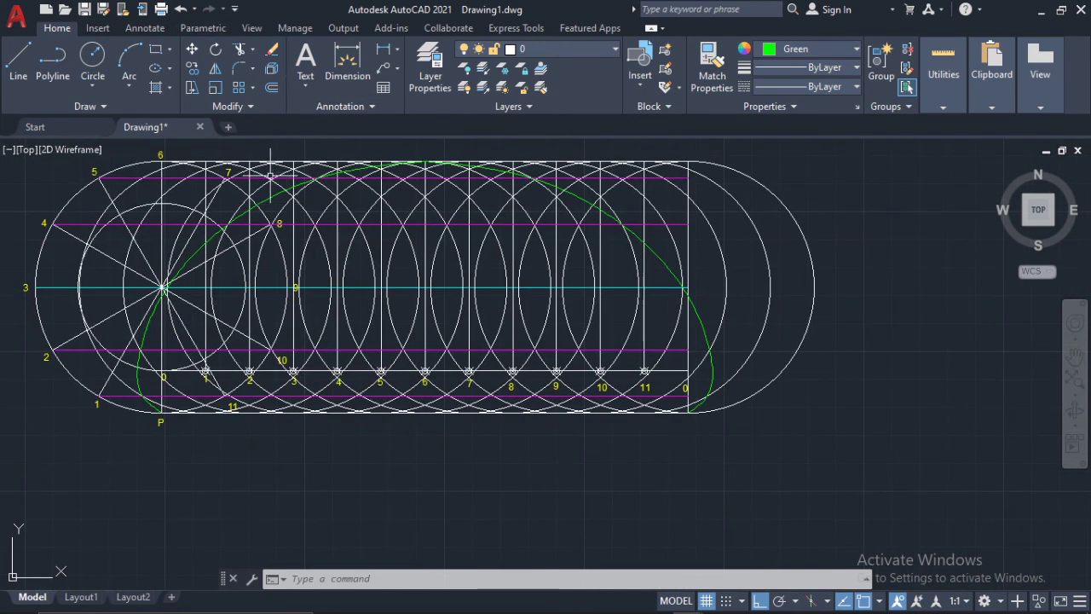
pyautogui.click(258, 199)
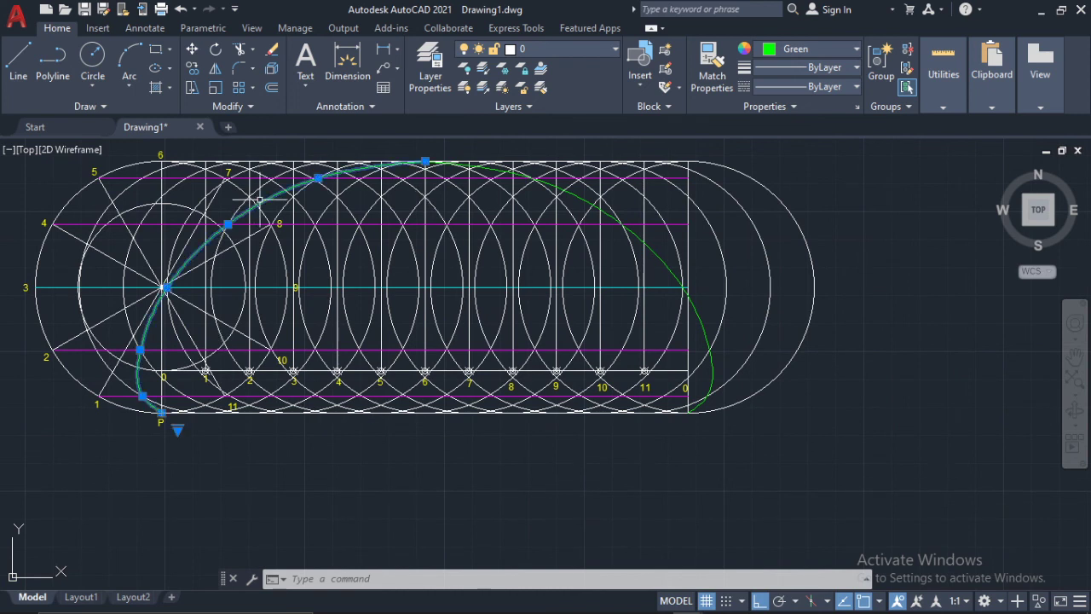
pyautogui.click(608, 216)
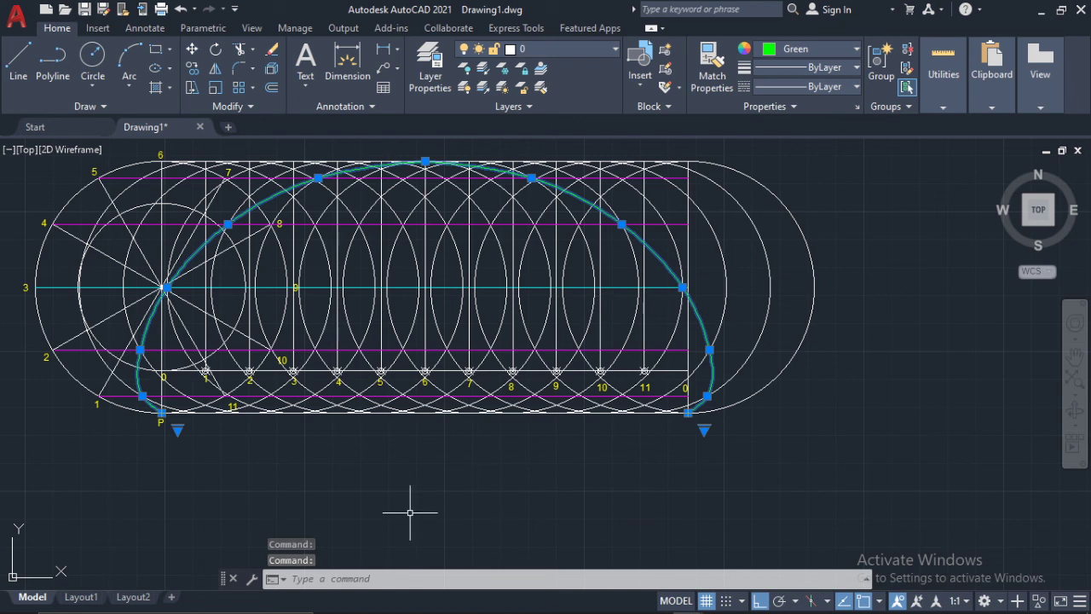
pyautogui.press('Escape')
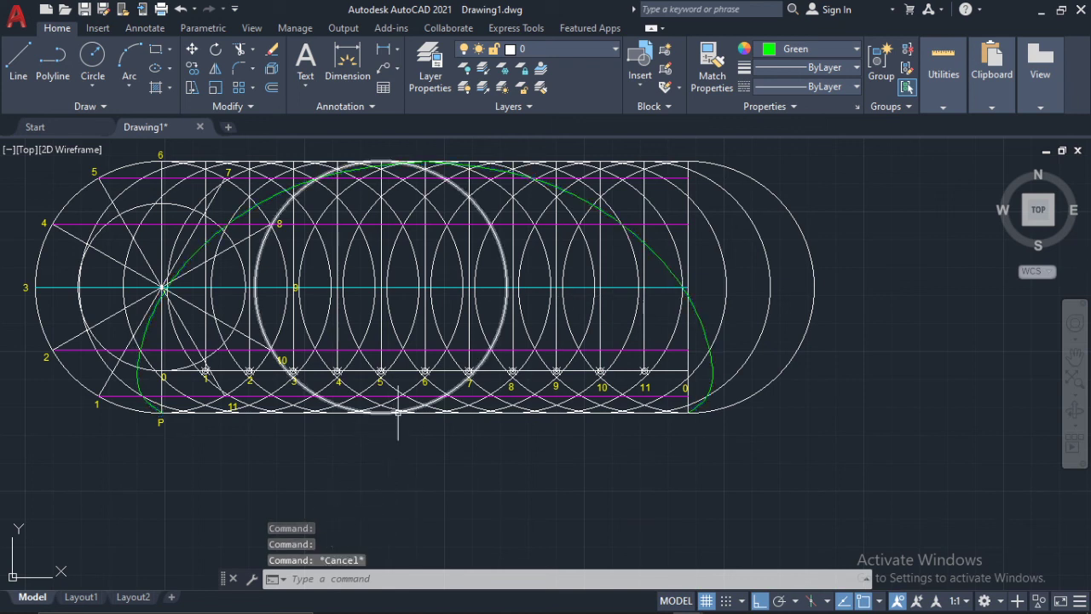